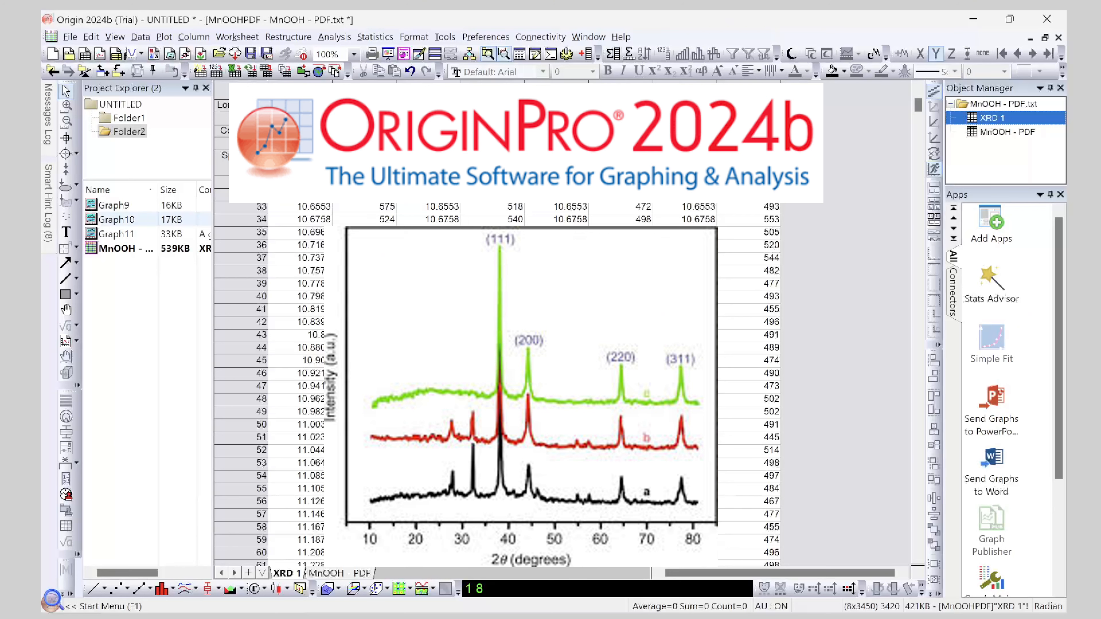
View the example plots Graph9, Graph10 and Graph11 in Folder2 one after another
double_click(115, 205)
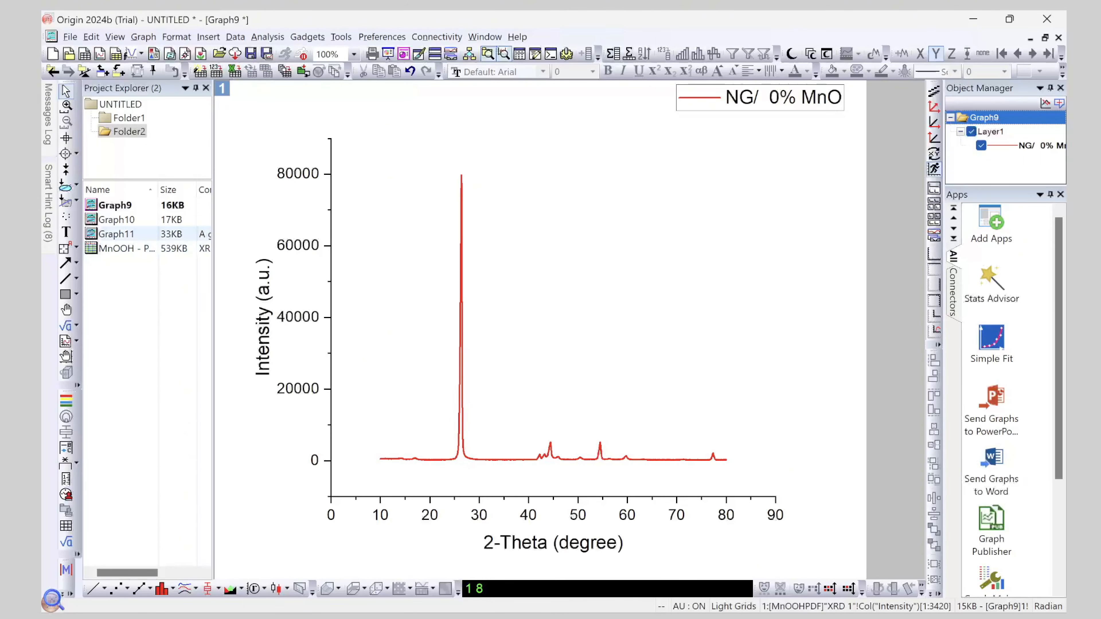
double_click(116, 220)
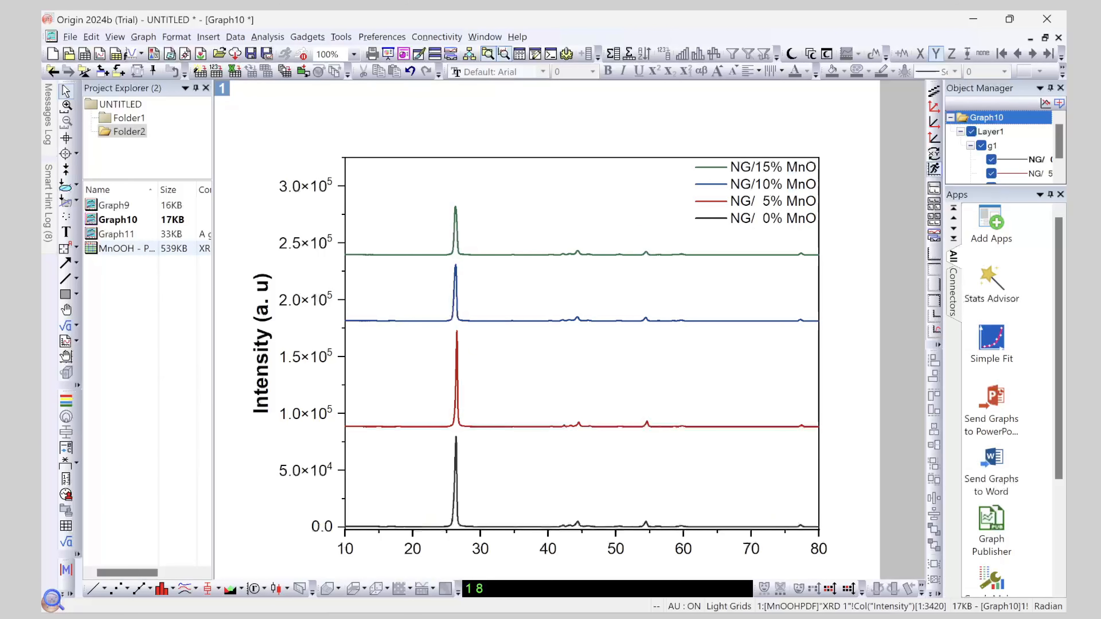
double_click(116, 235)
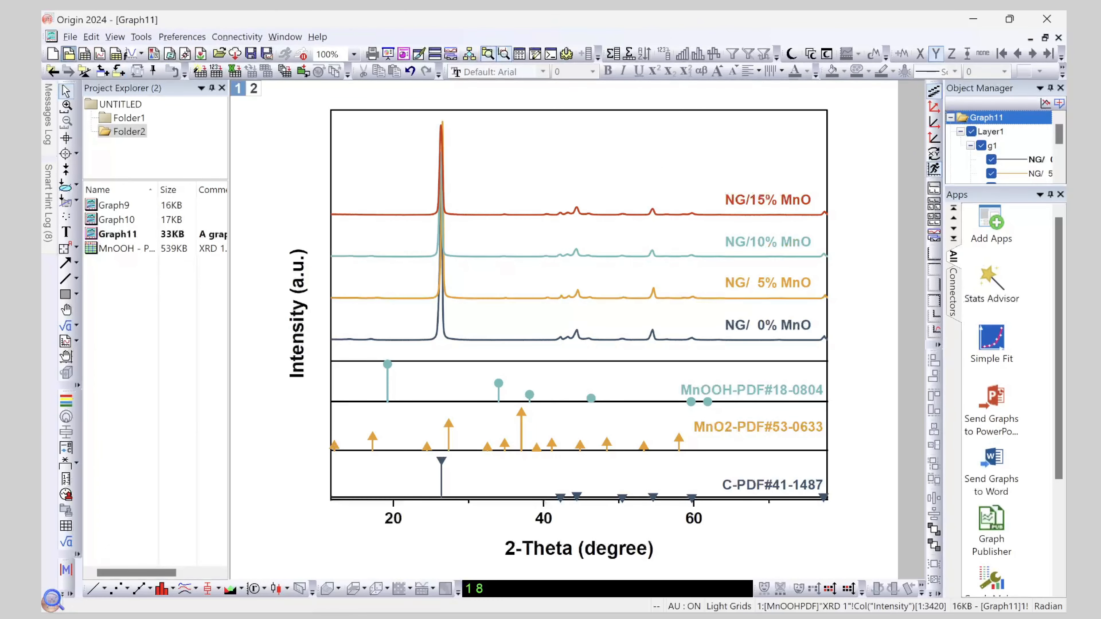
Add a new folder with an empty workbook to the project and maximize the workbook window
left_click(68, 54)
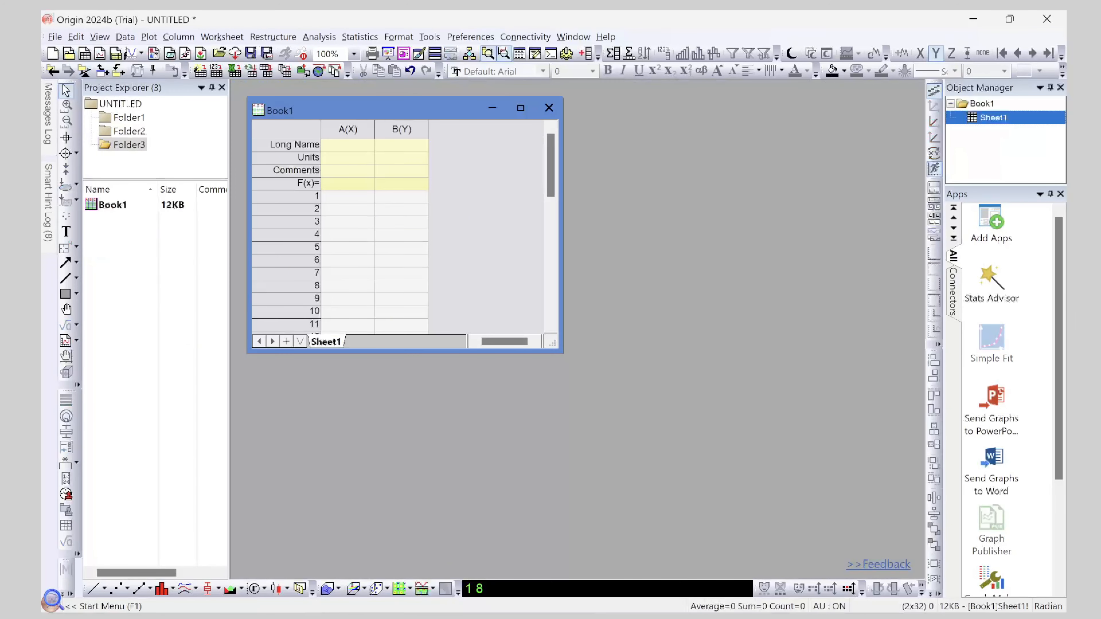
left_click(521, 107)
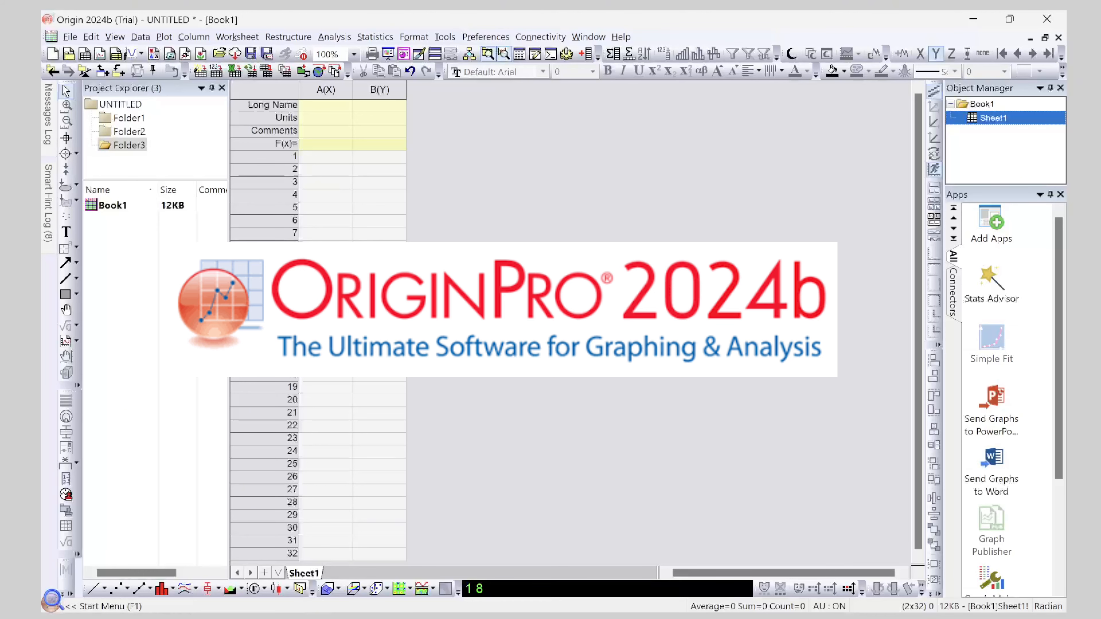
key("alt+f")
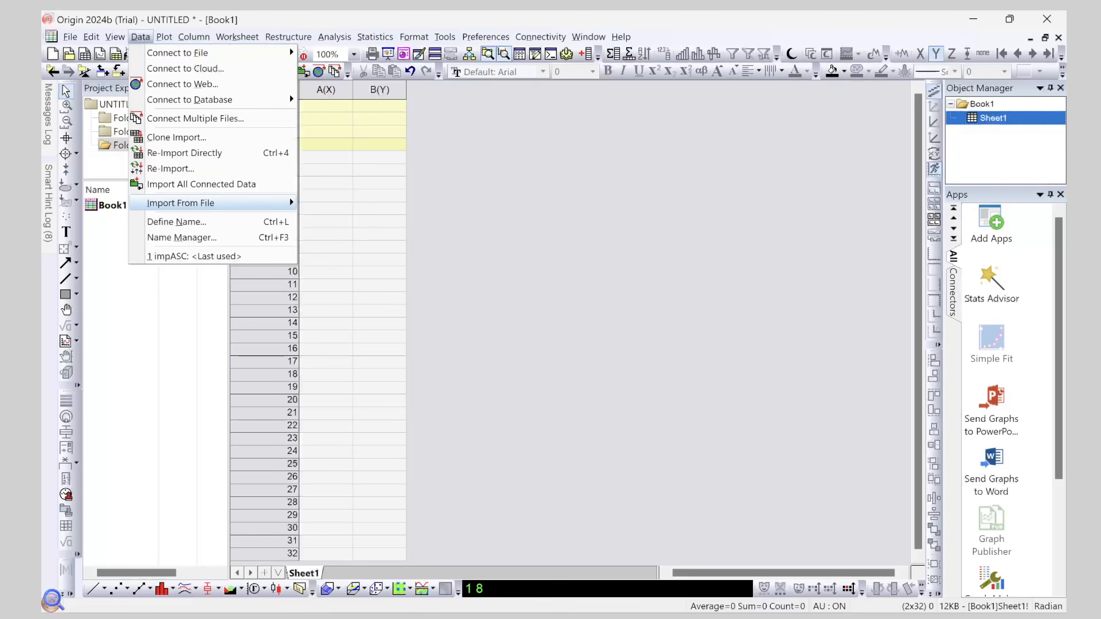
mouse_move(181, 203)
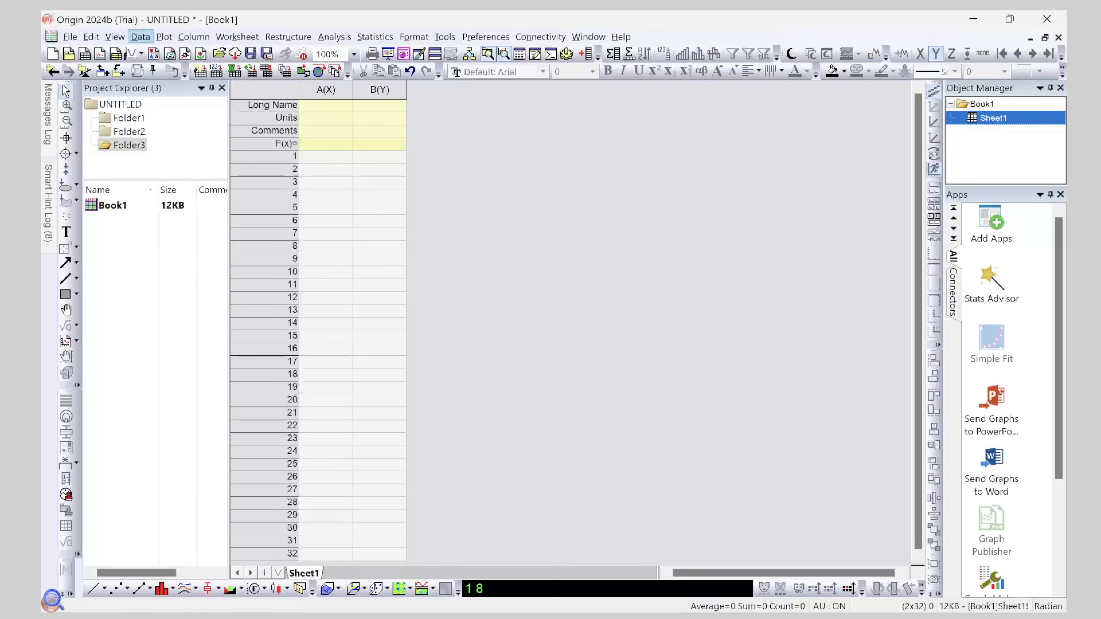
Start the Import Wizard for ASCII data and browse for its source files
left_click(140, 37)
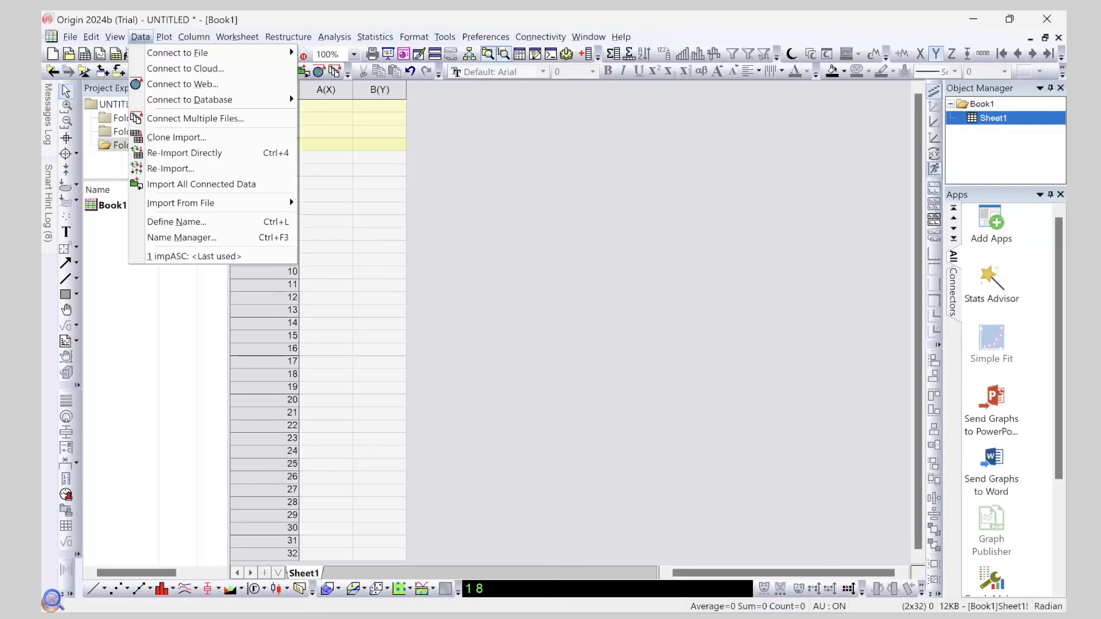
mouse_move(212, 203)
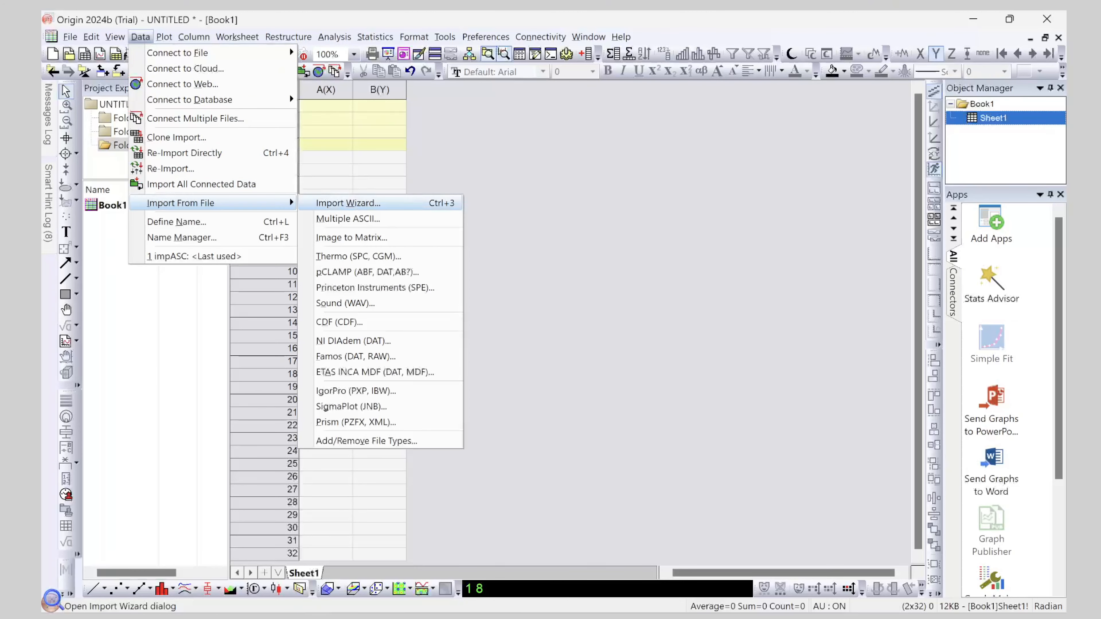
left_click(383, 203)
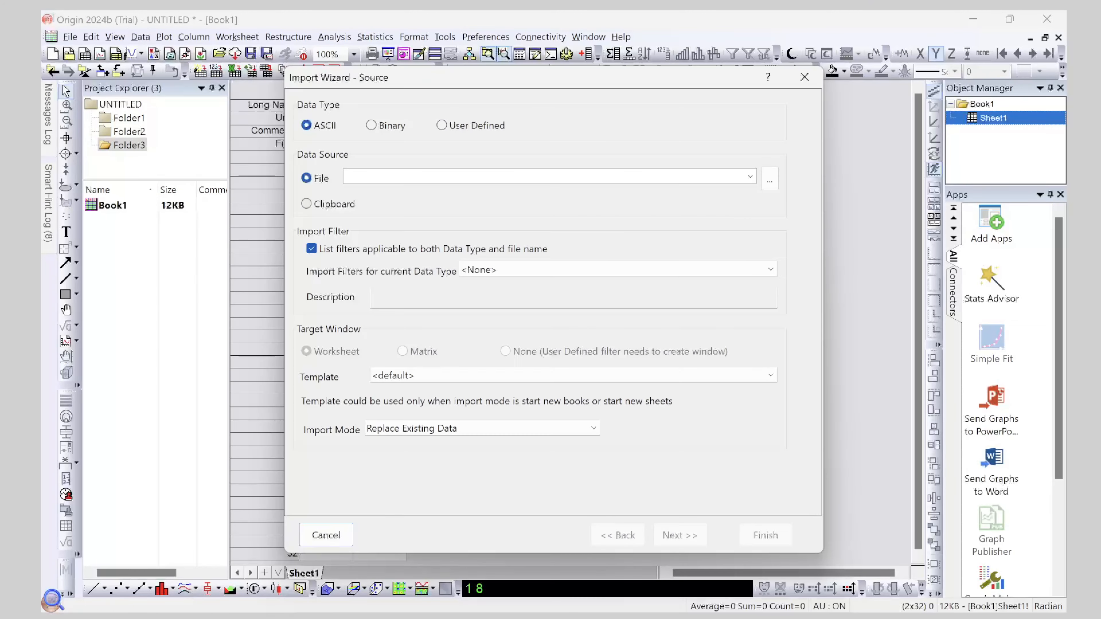
left_click(770, 182)
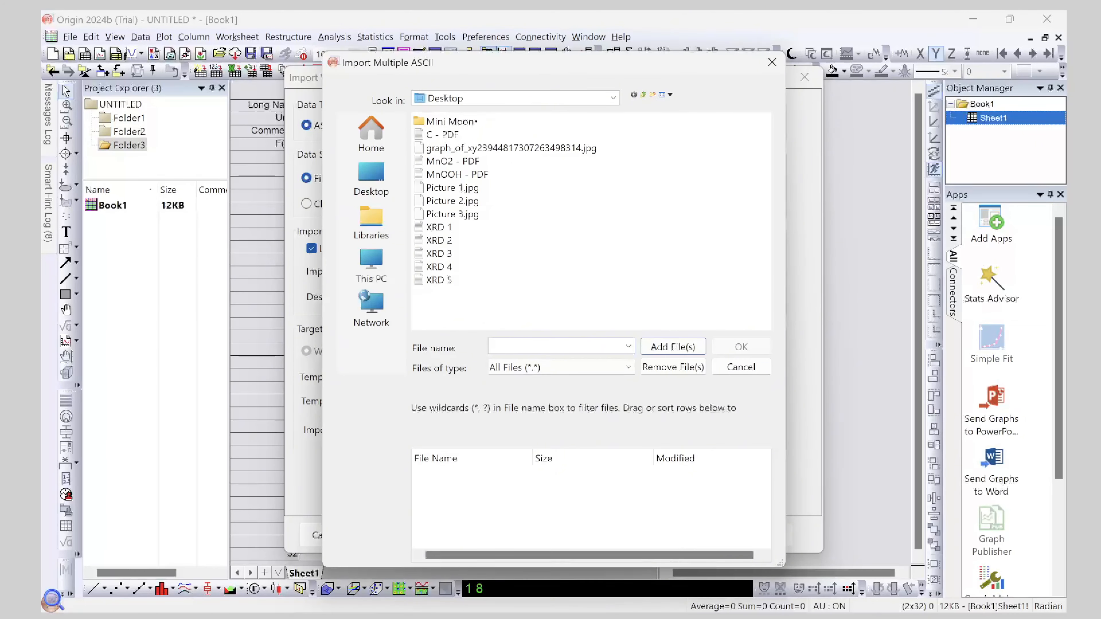
Add the files XRD 1, XRD 2, XRD 3, XRD 4 and XRD 5 from the Desktop to the import list
left_click(438, 227)
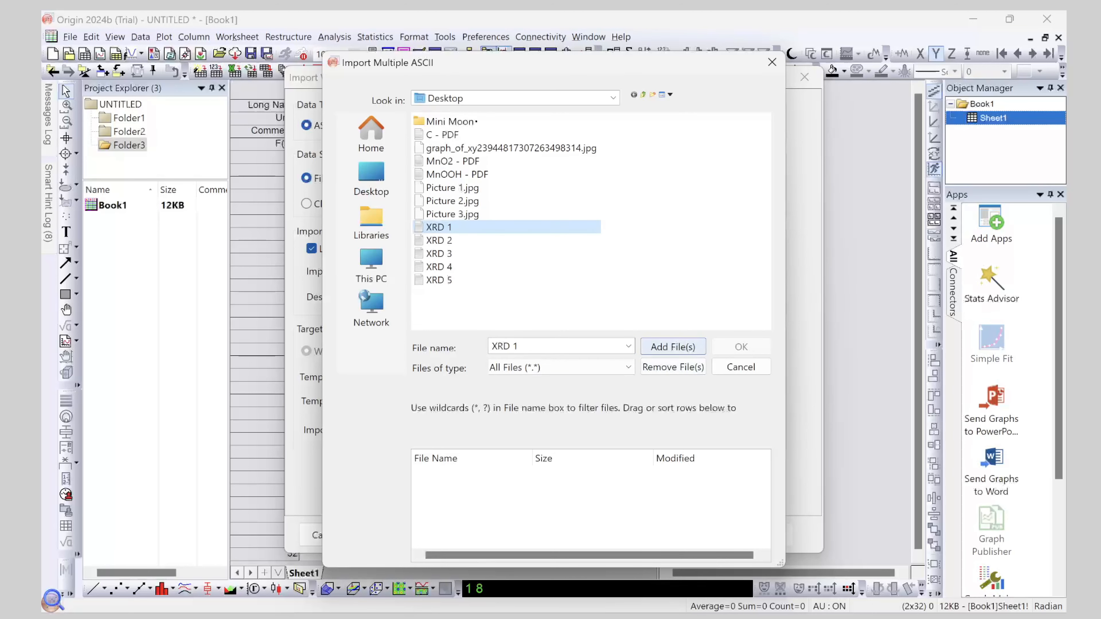
left_click(673, 347)
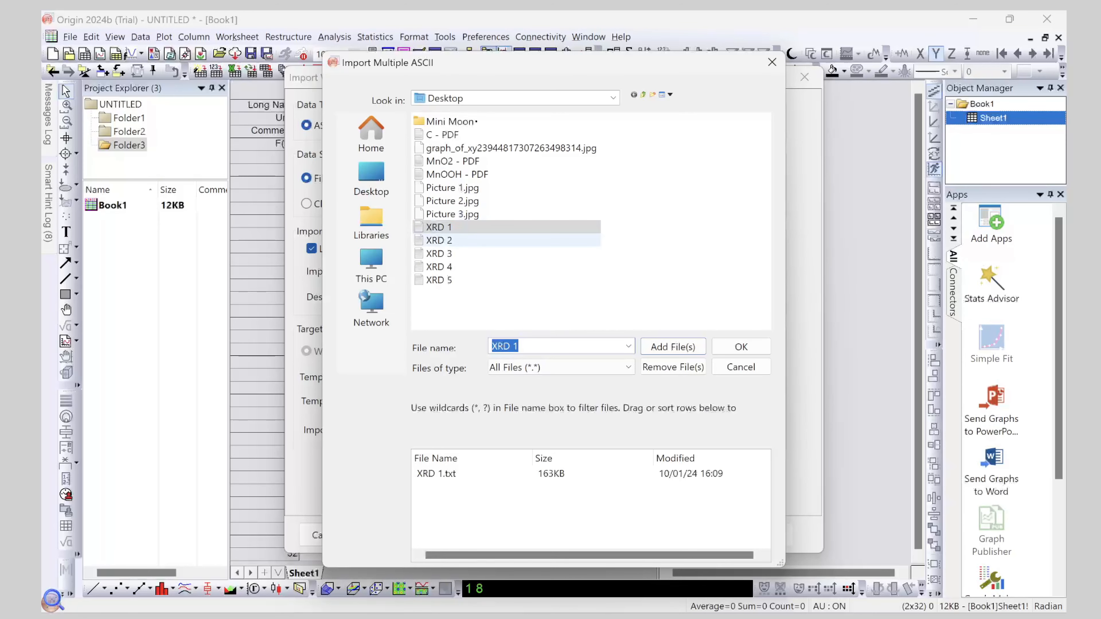
left_click(439, 240)
left_click(673, 347)
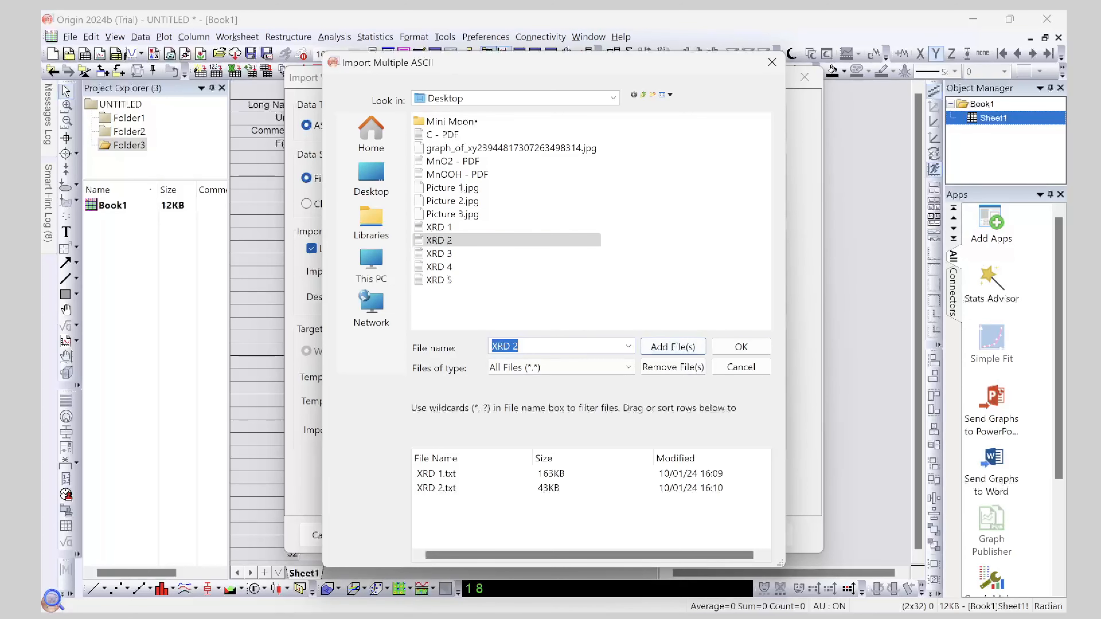
left_click(439, 253)
left_click(673, 347)
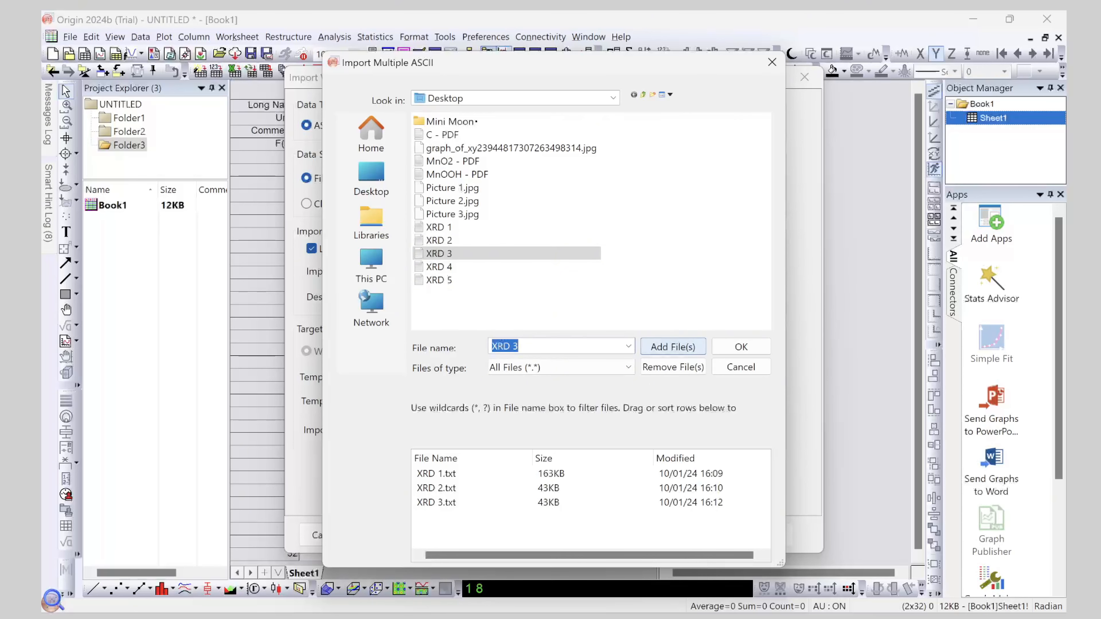
left_click(439, 267)
left_click(673, 346)
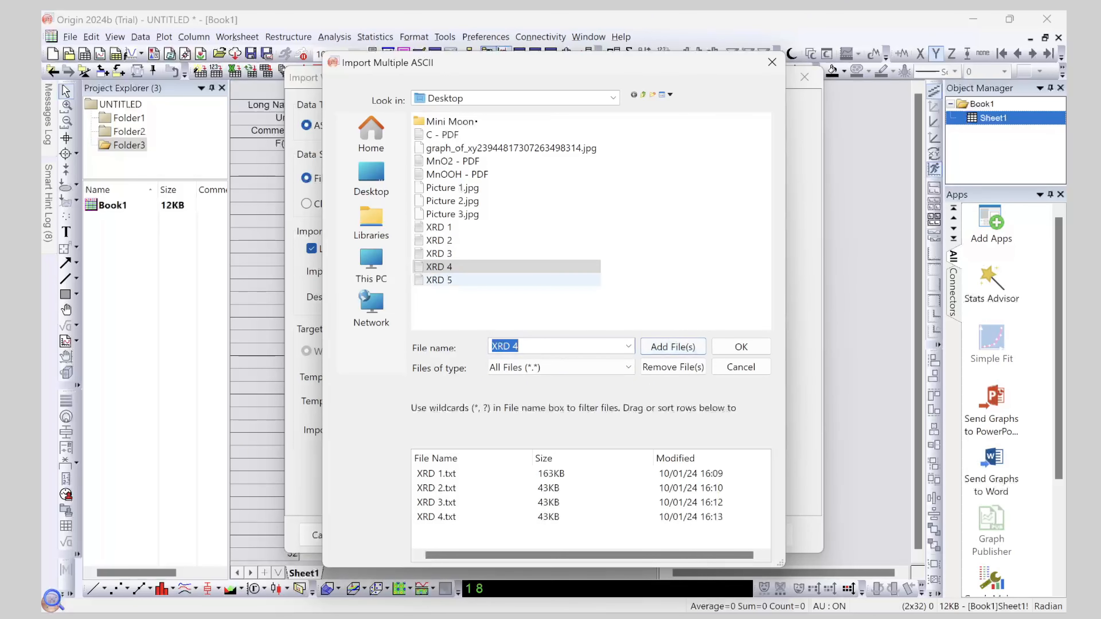
left_click(439, 280)
left_click(672, 347)
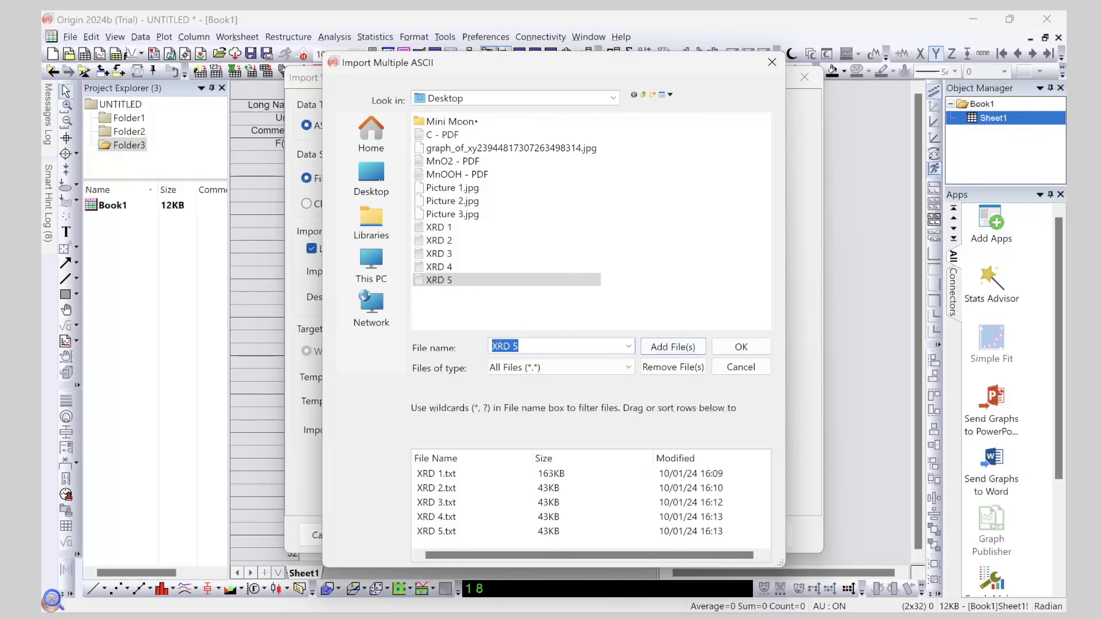
Remove XRD 1.txt from the import list and accept the remaining files as the data source
left_click(436, 474)
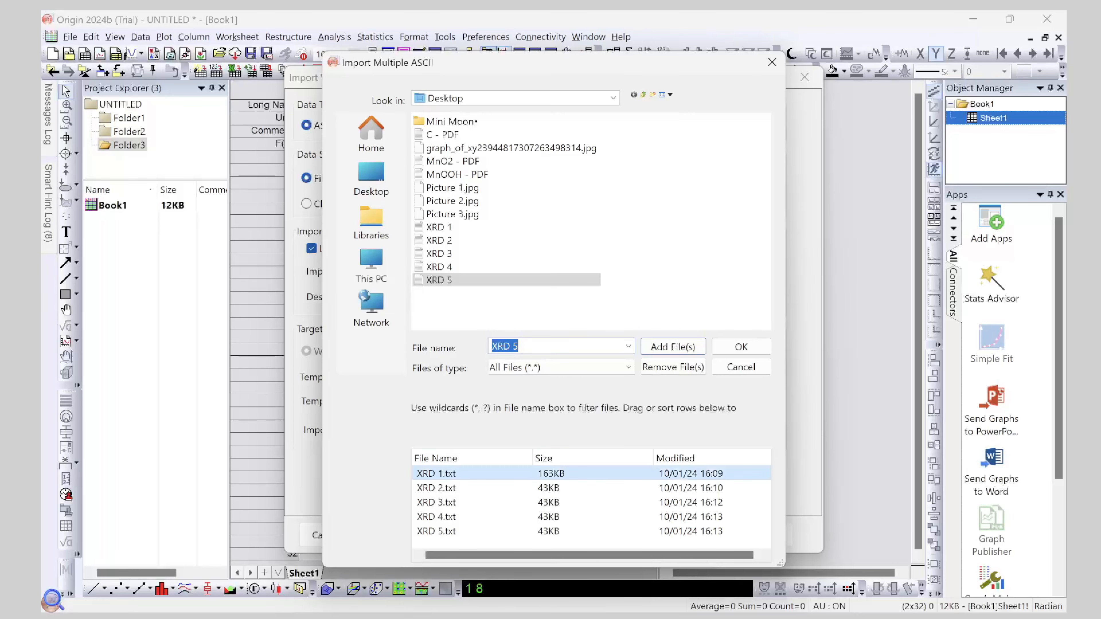
left_click(673, 367)
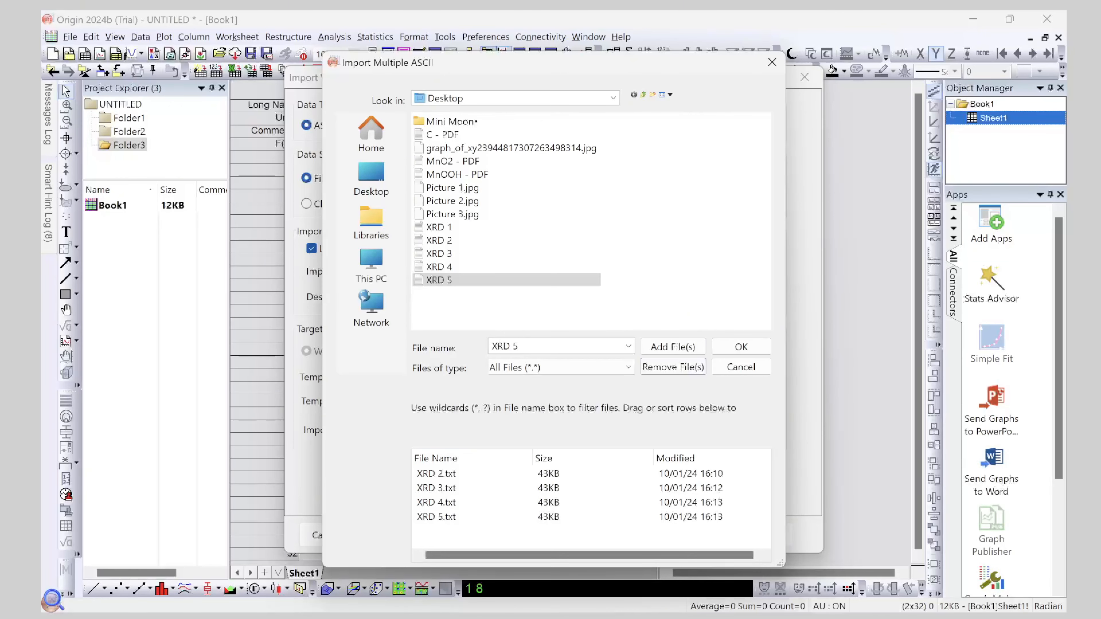
left_click(741, 347)
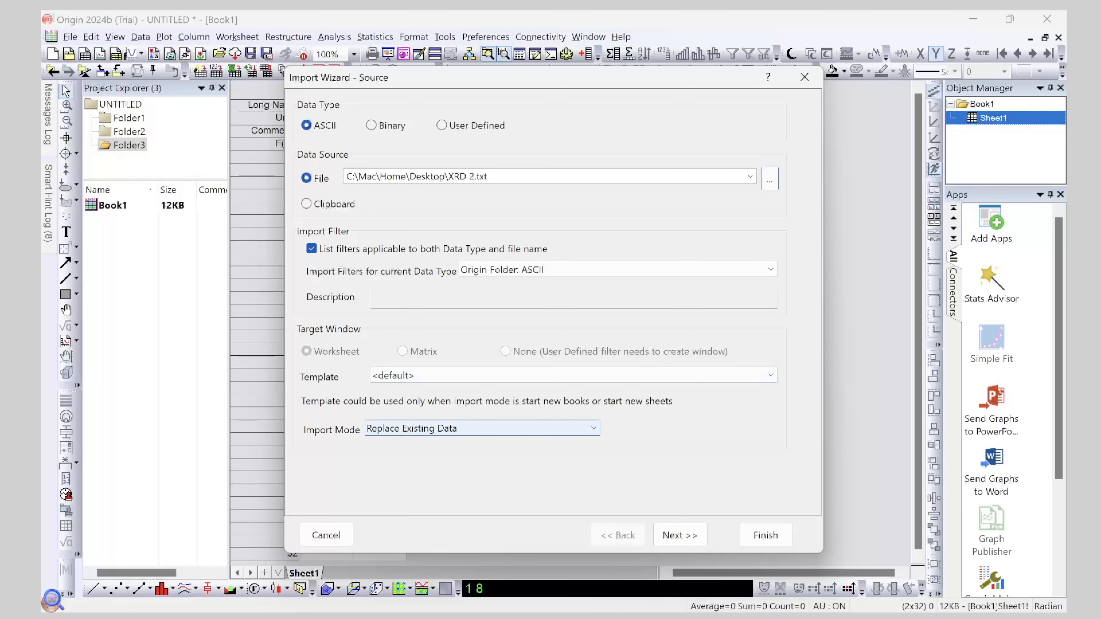
Set the wizard's import mode to Start New Rows
left_click(482, 428)
left_click(482, 428)
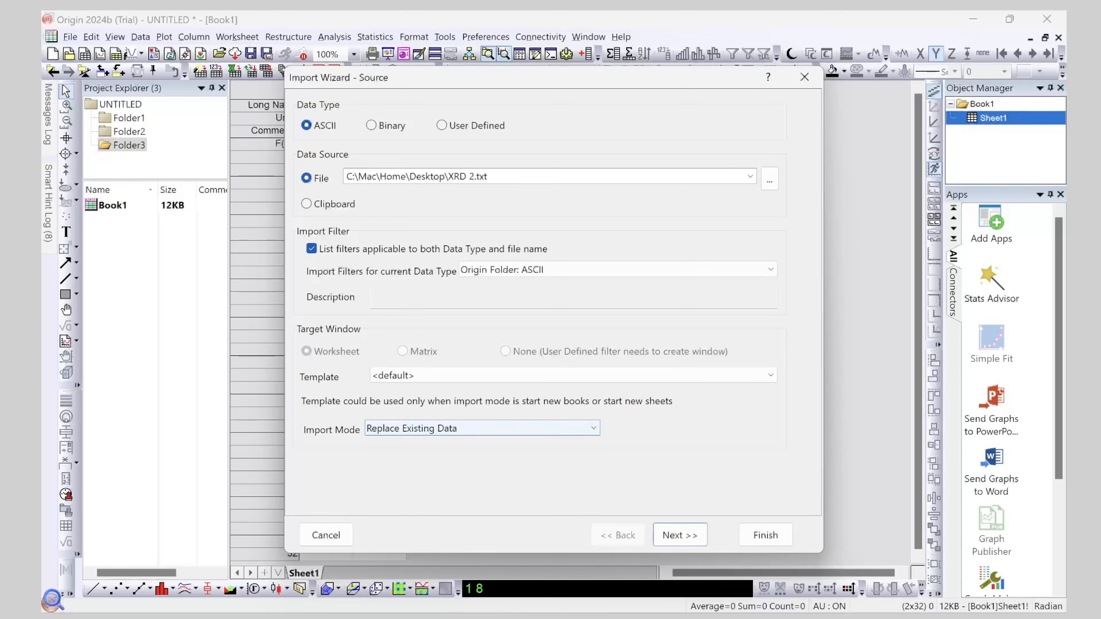
left_click(482, 428)
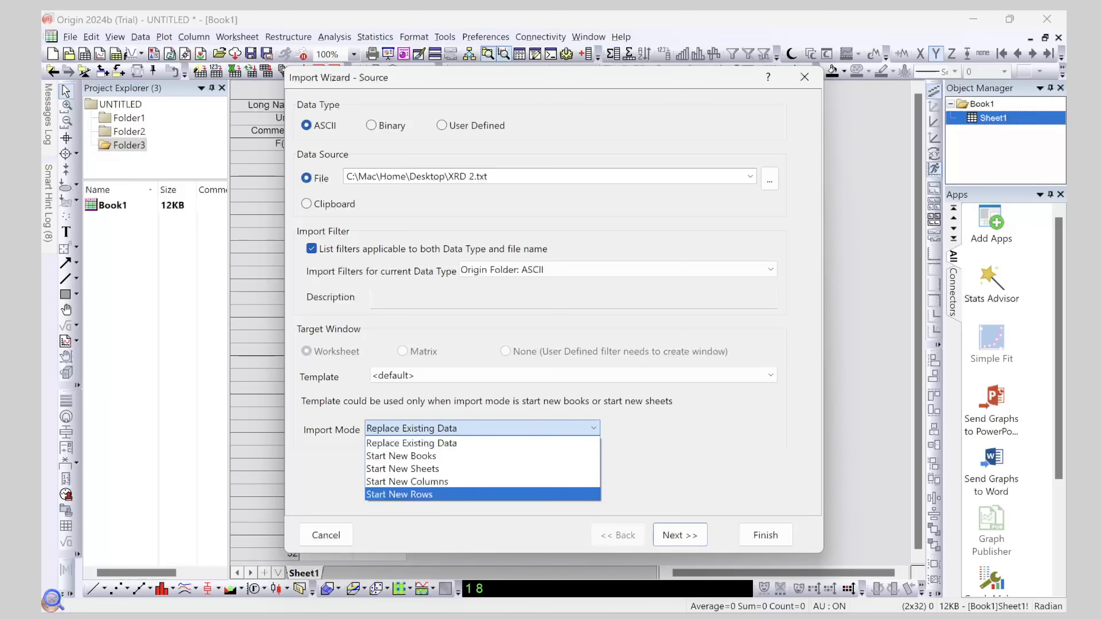
left_click(434, 494)
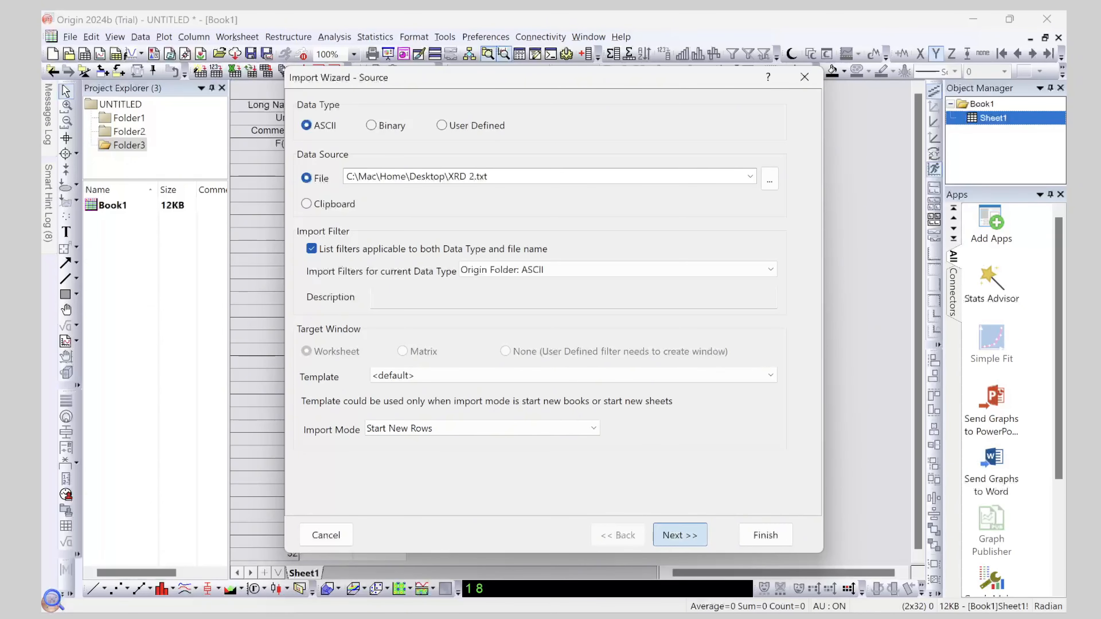
Keep the preset header line, variable extraction, file name and data column options and finish the import
left_click(680, 535)
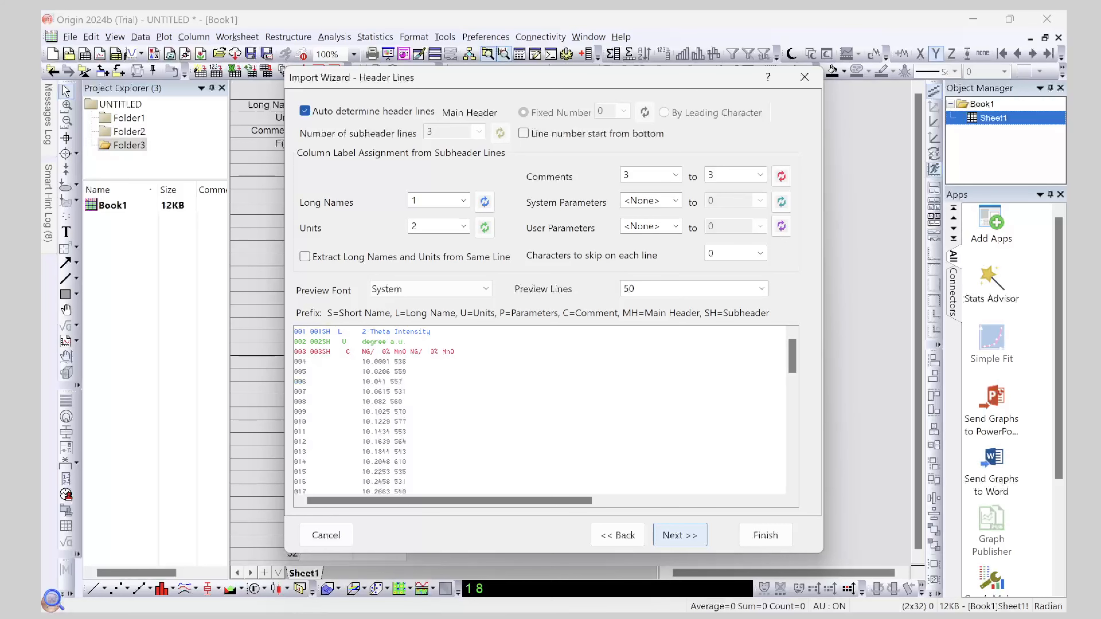
left_click(680, 535)
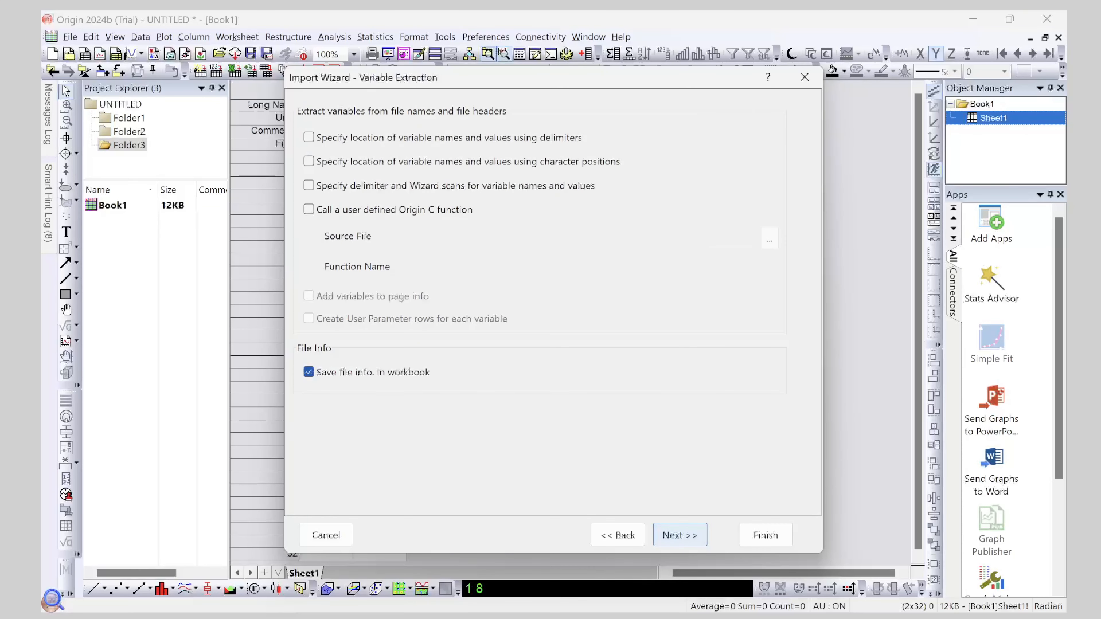
left_click(680, 536)
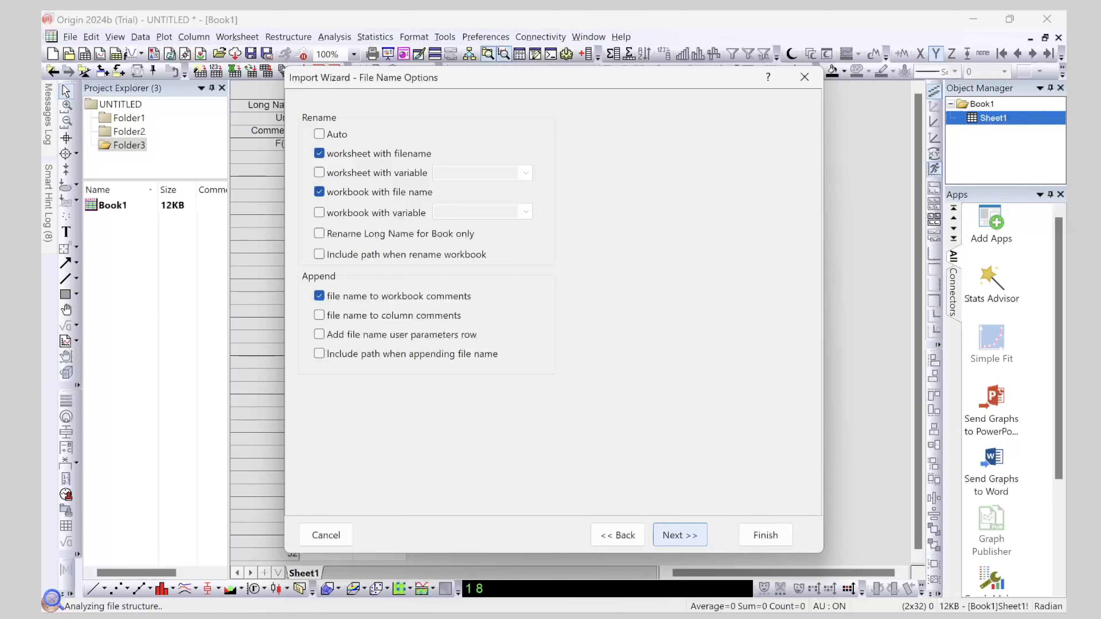
left_click(680, 535)
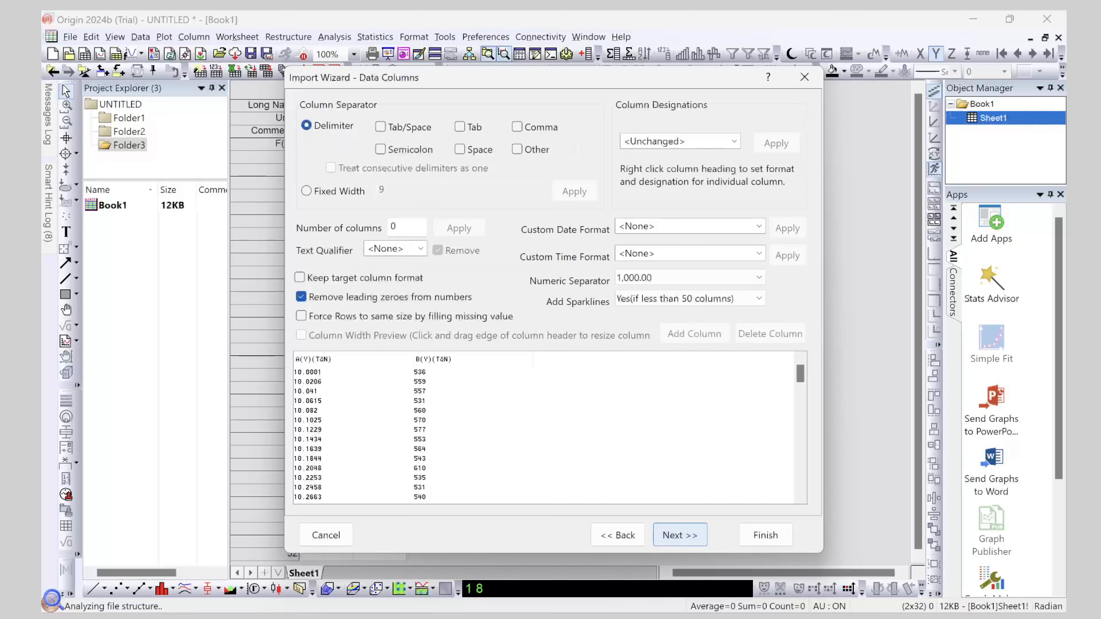
left_click(766, 536)
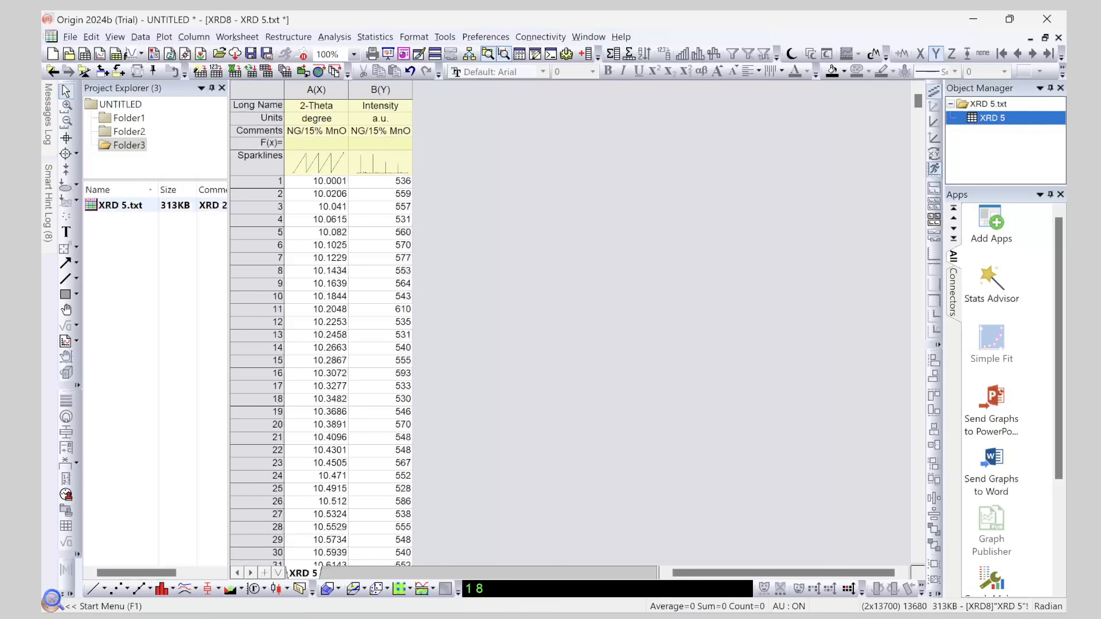
Delete the imported XRD 5.txt workbook from Folder3
left_click(121, 205)
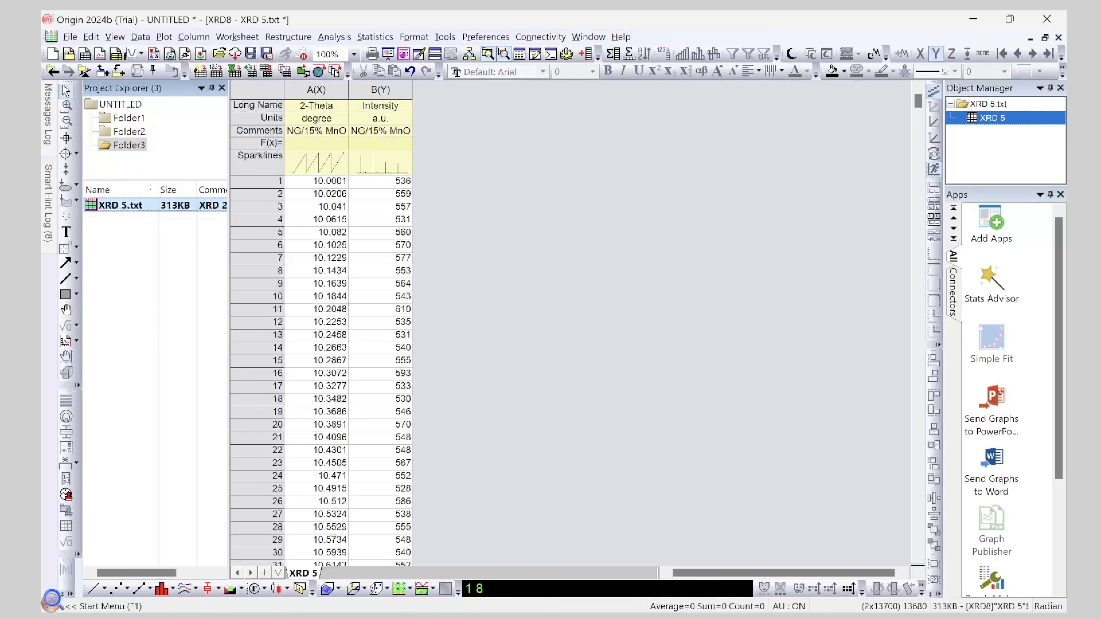
right_click(130, 202)
left_click(165, 293)
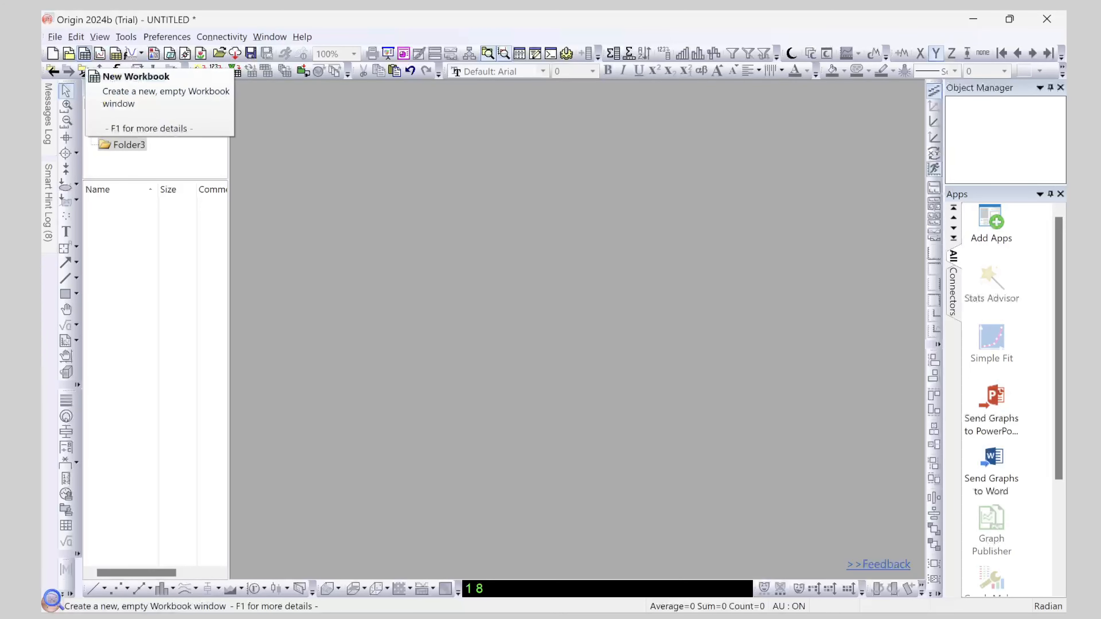
Create a new empty workbook in Folder3 and maximize its window
left_click(54, 36)
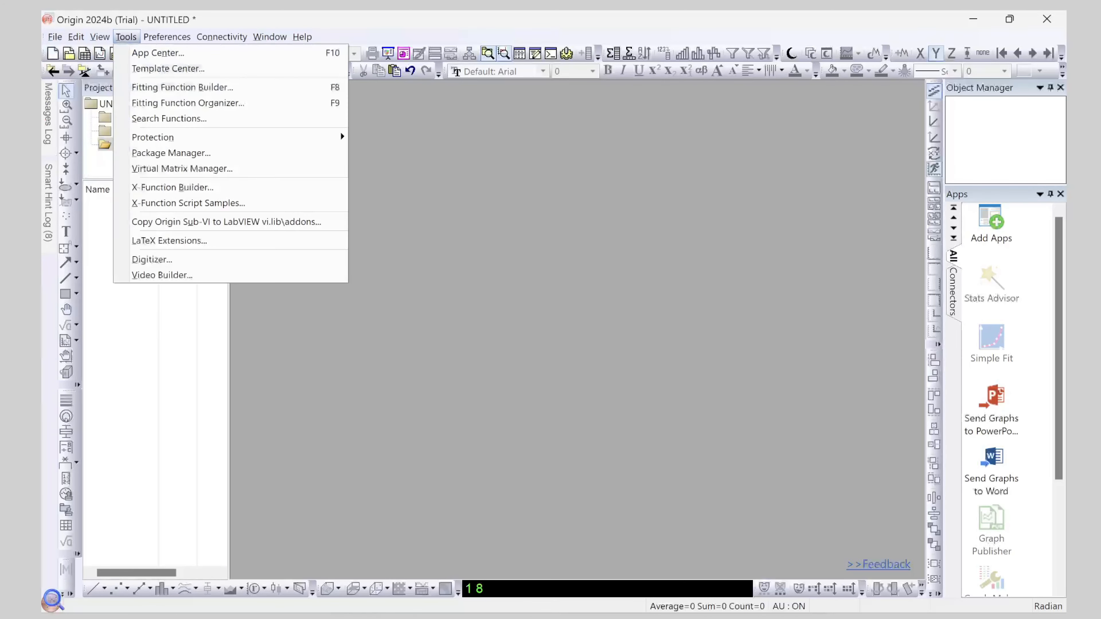
left_click(125, 37)
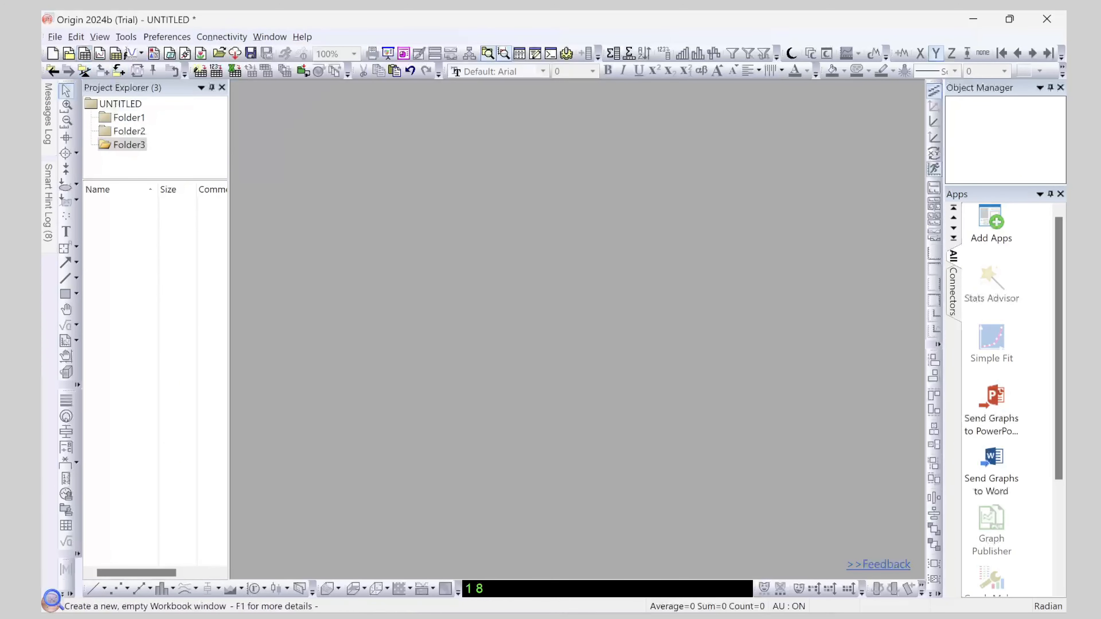
left_click(85, 54)
left_click(723, 311)
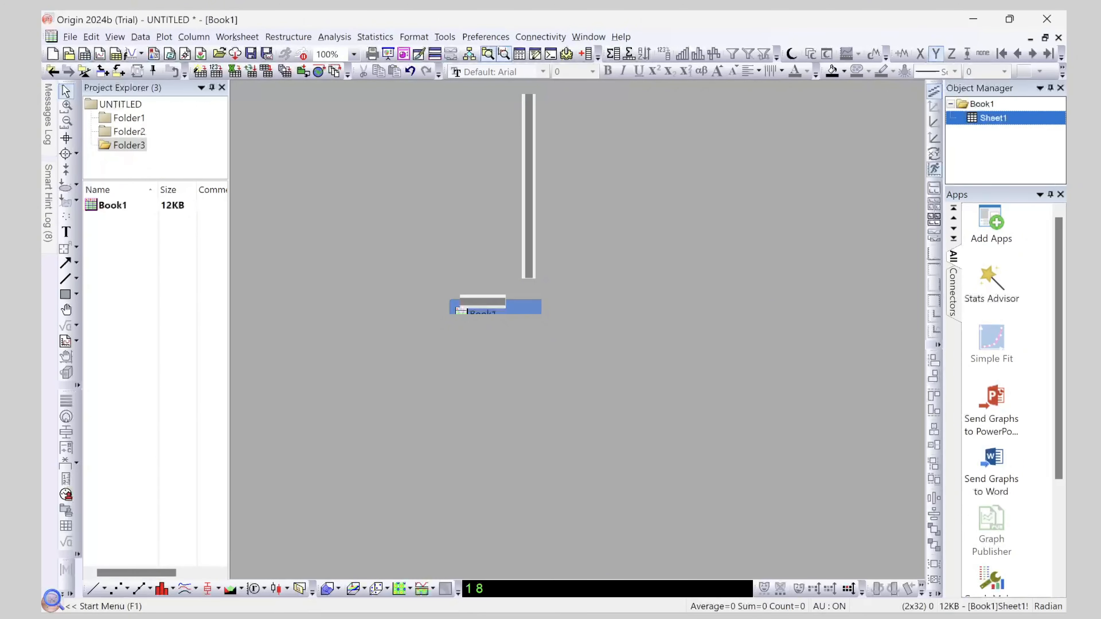
Start a Multiple ASCII import into the empty workbook and add the files XRD 2, XRD 3, XRD 4 and XRD 5
left_click(164, 37)
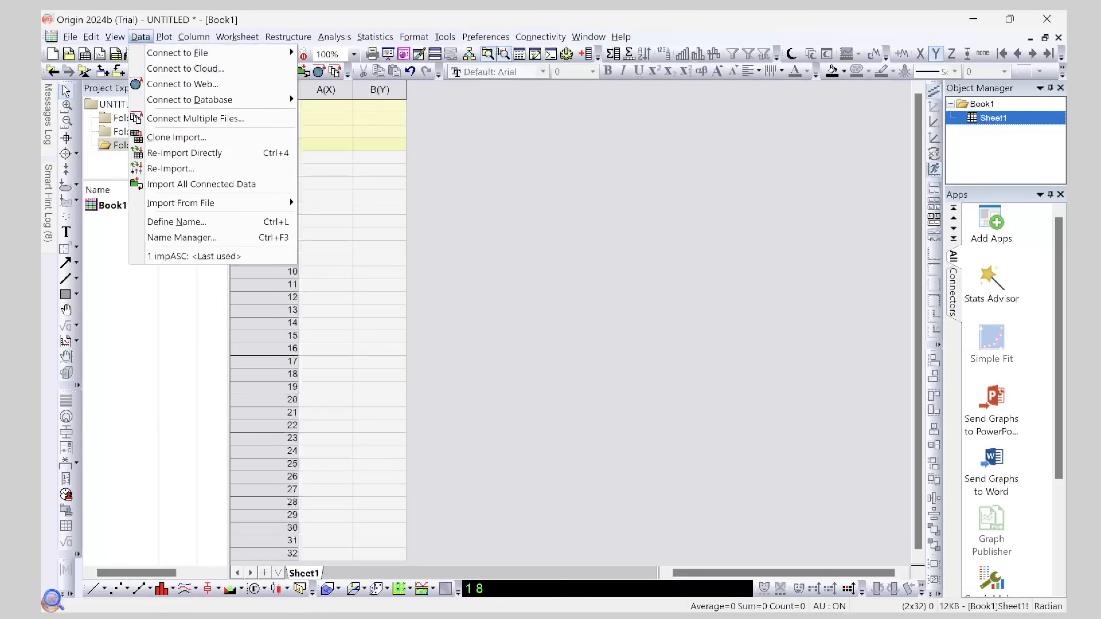
left_click(140, 37)
left_click(140, 37)
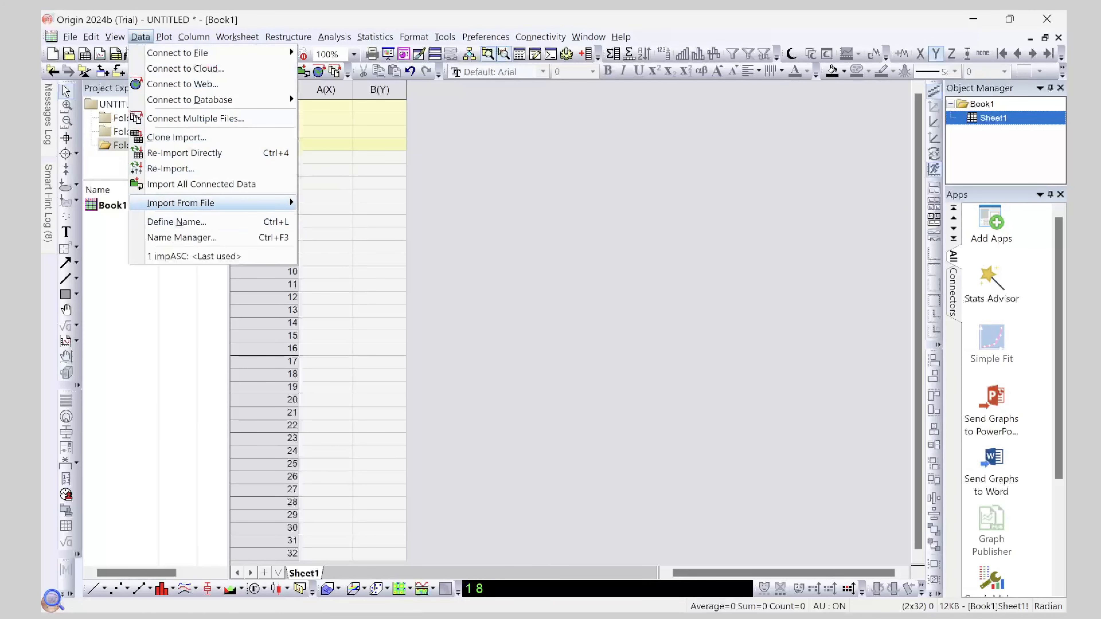
mouse_move(195, 203)
left_click(338, 220)
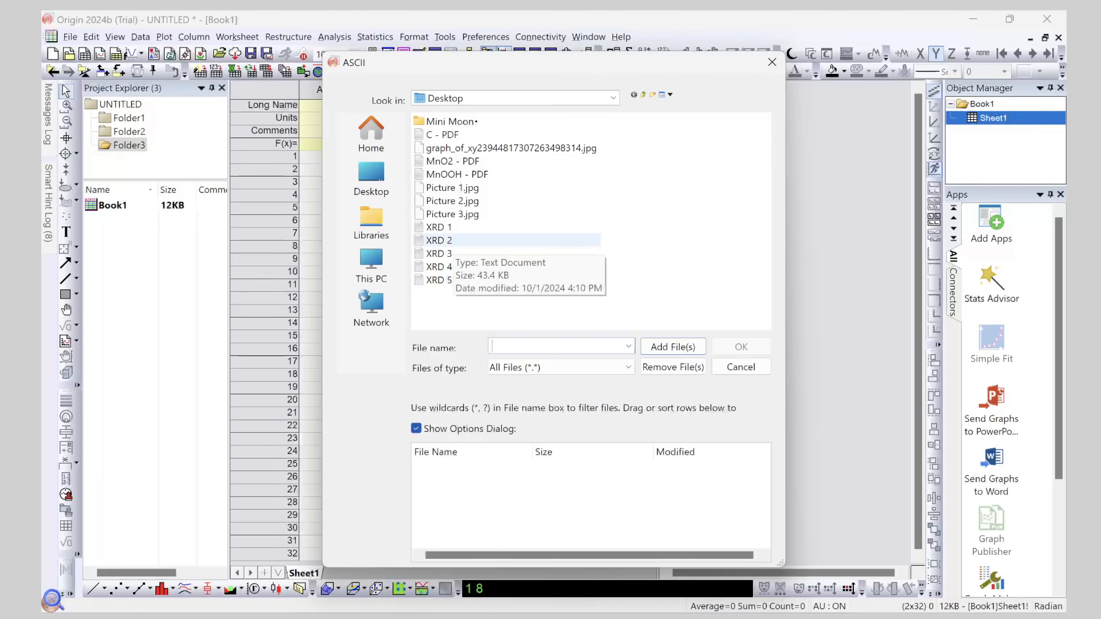
left_click(439, 240)
left_click(439, 254, "shift")
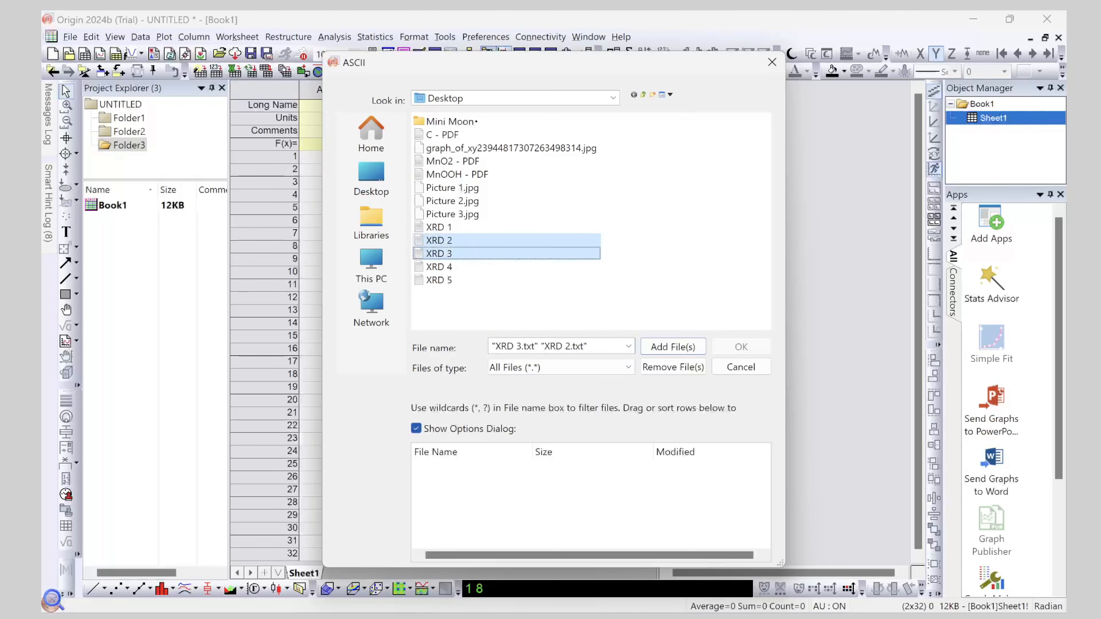
left_click(439, 266, "shift")
left_click(439, 280, "shift")
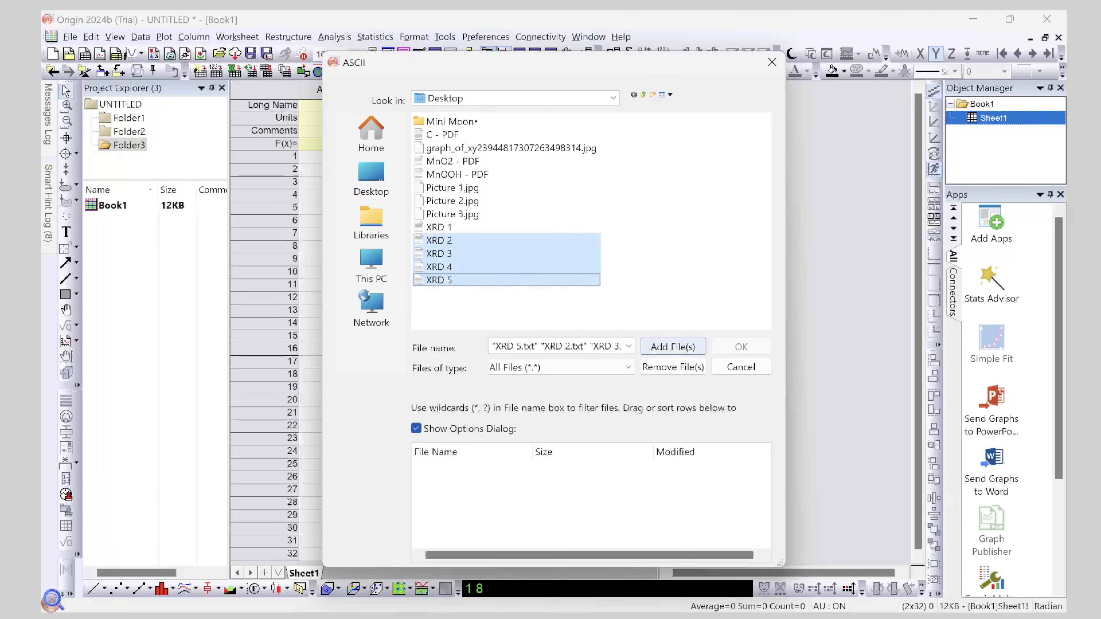
left_click(672, 347)
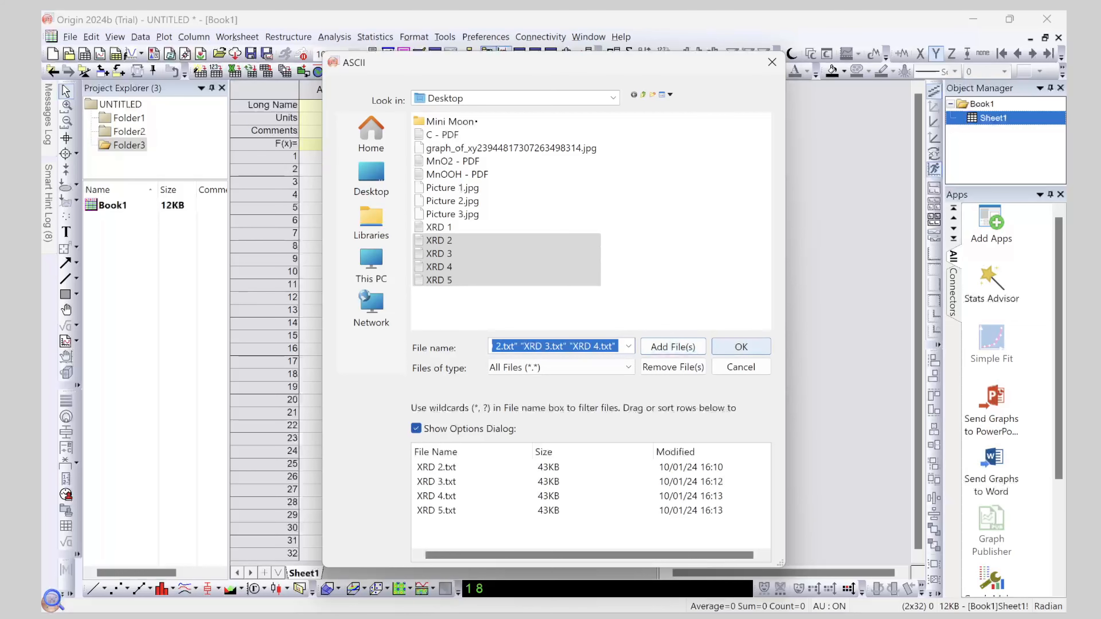
left_click(741, 346)
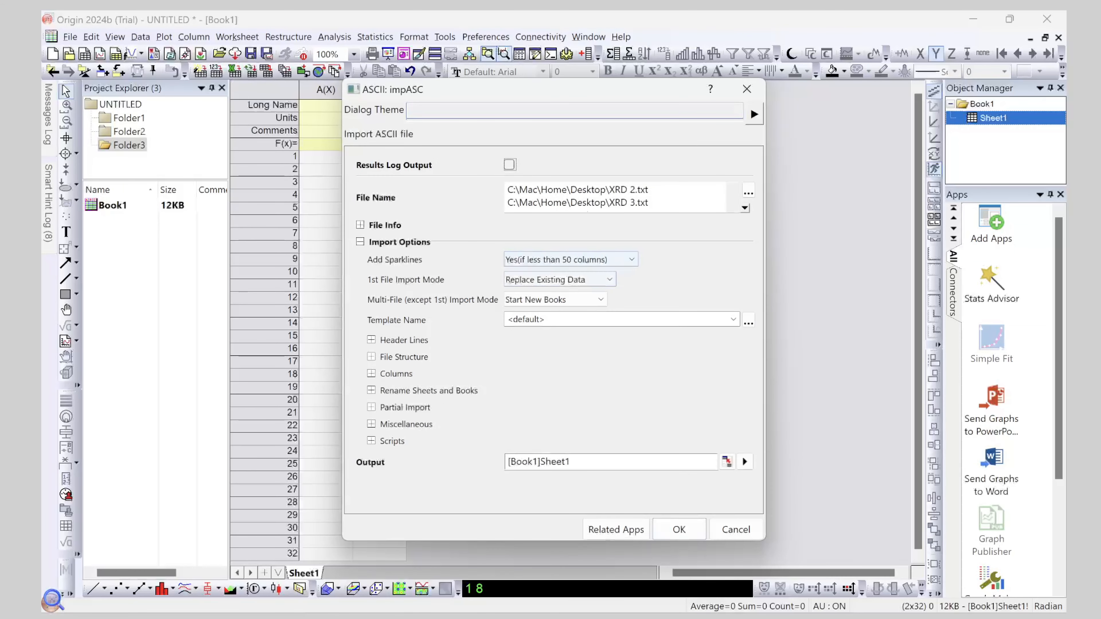
Set the 1st File Import Mode to Start New Columns, keep Start New Books for the other files, and run the import
left_click(564, 280)
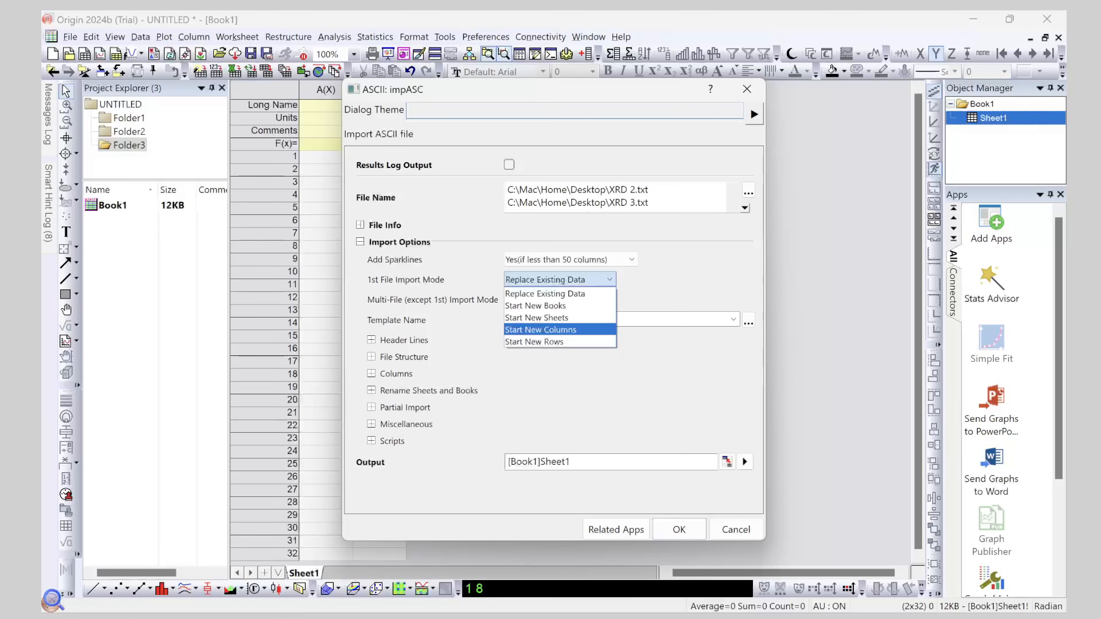
left_click(559, 330)
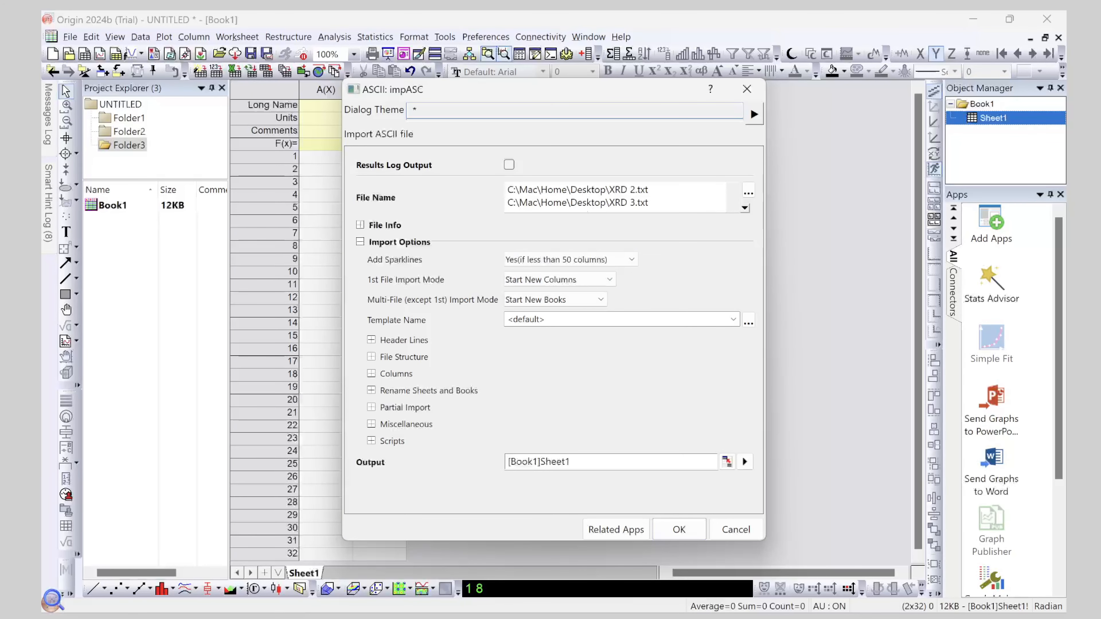
left_click(560, 279)
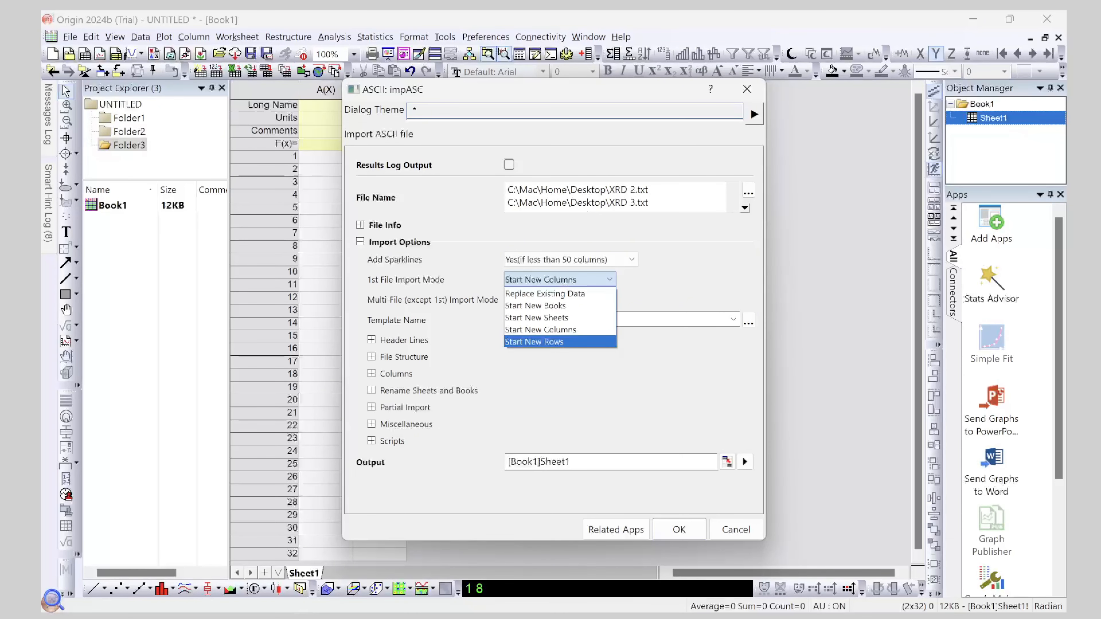
left_click(559, 330)
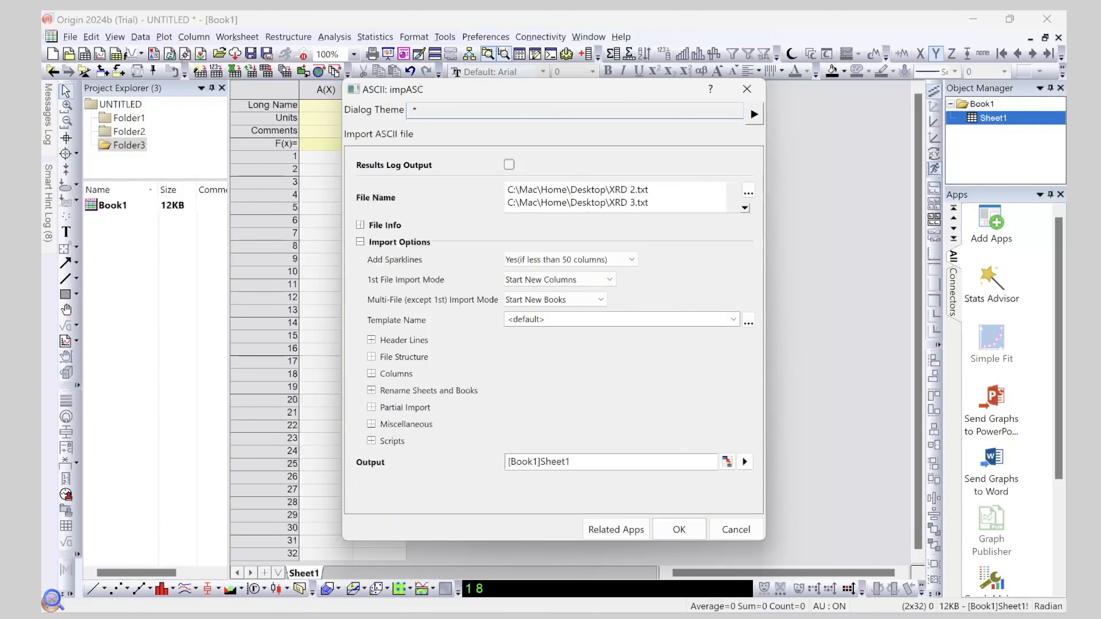
left_click(679, 529)
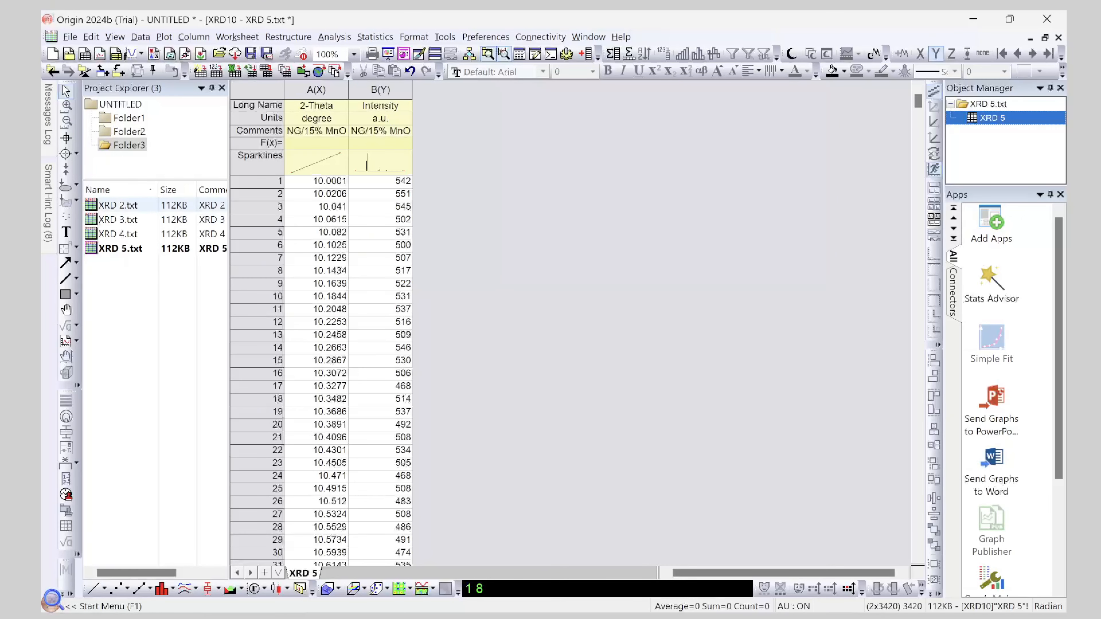
View the imported XRD 2.txt, XRD 3.txt, XRD 4.txt and XRD 5.txt workbooks one after another
double_click(118, 206)
double_click(118, 219)
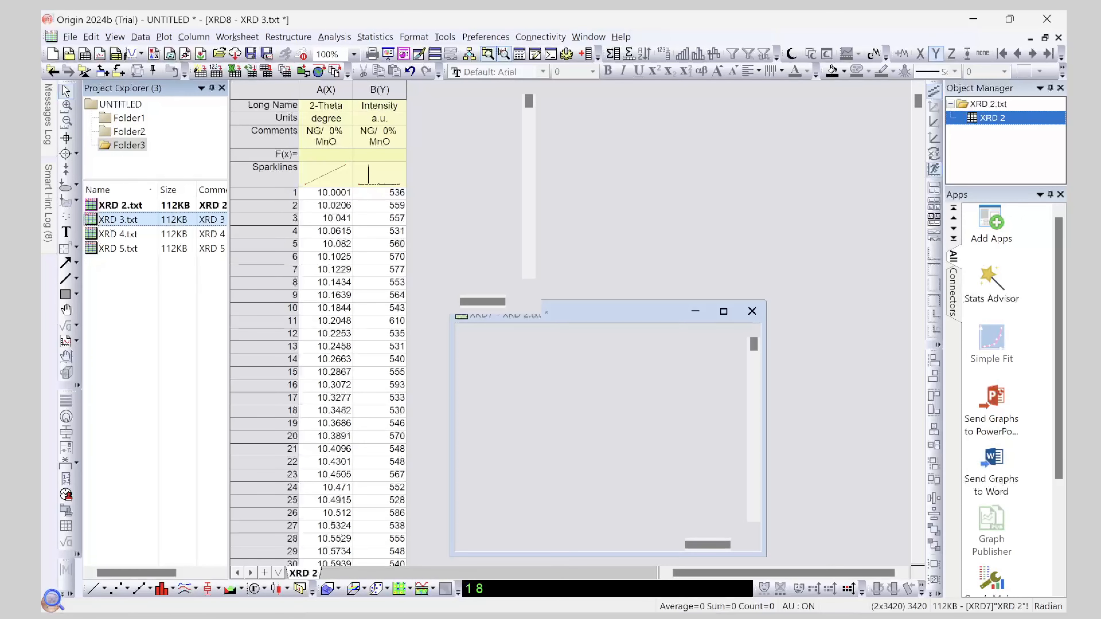
double_click(118, 234)
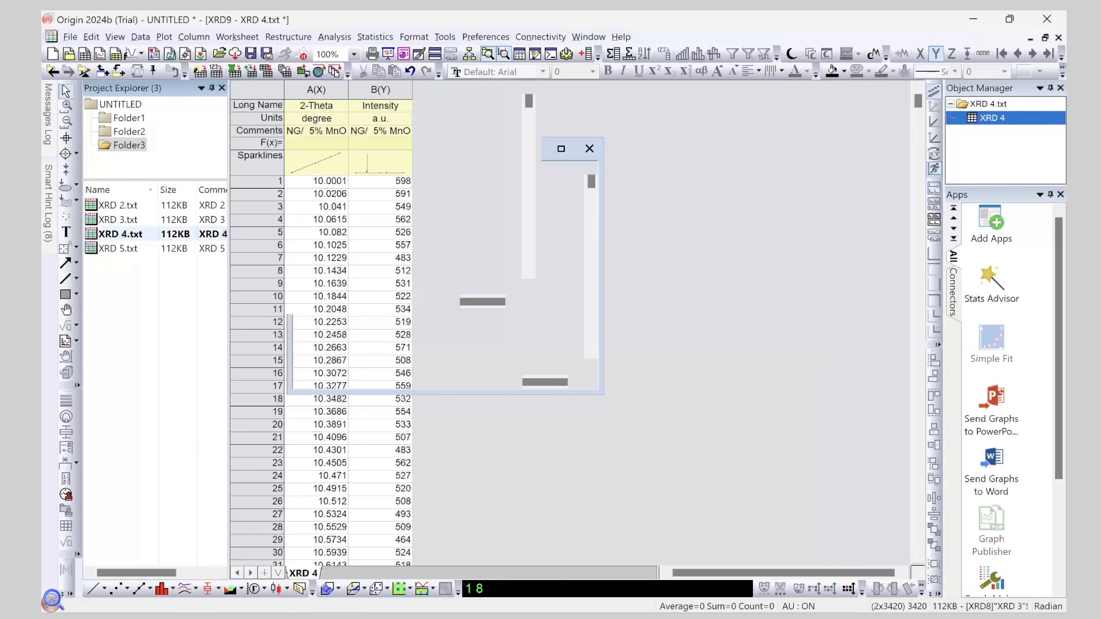
double_click(118, 248)
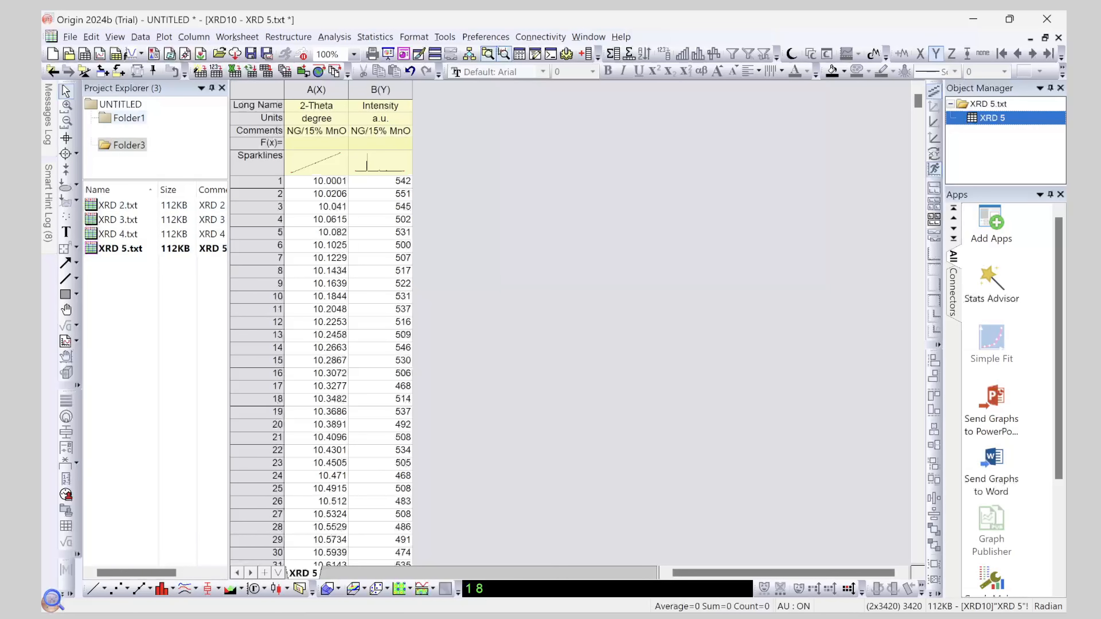
Create a new empty workbook in Folder3
left_click(141, 37)
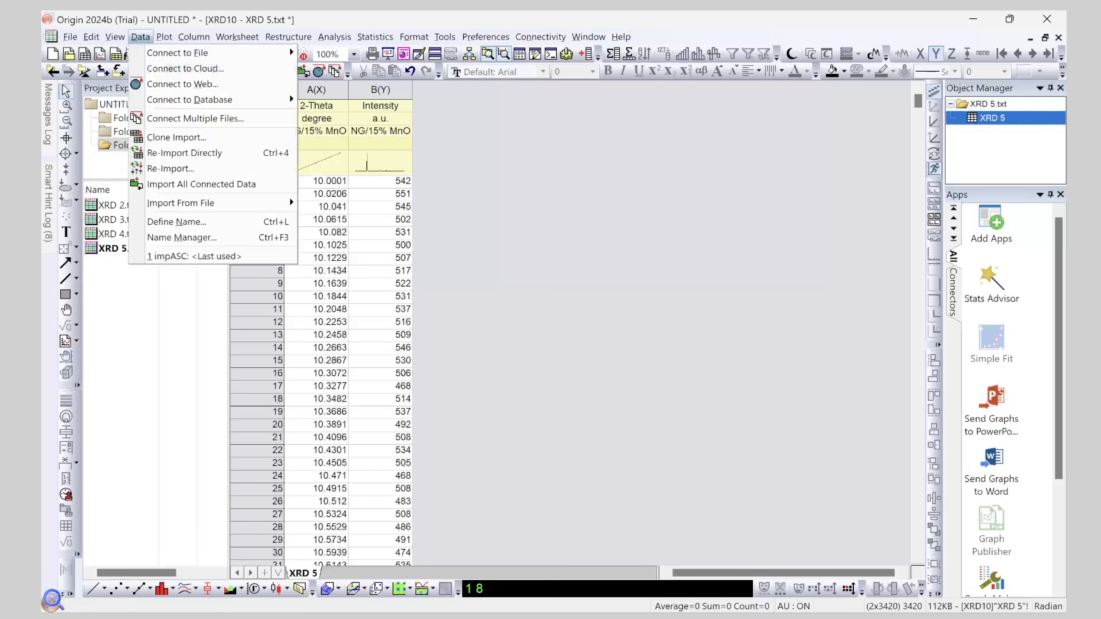
left_click(121, 116)
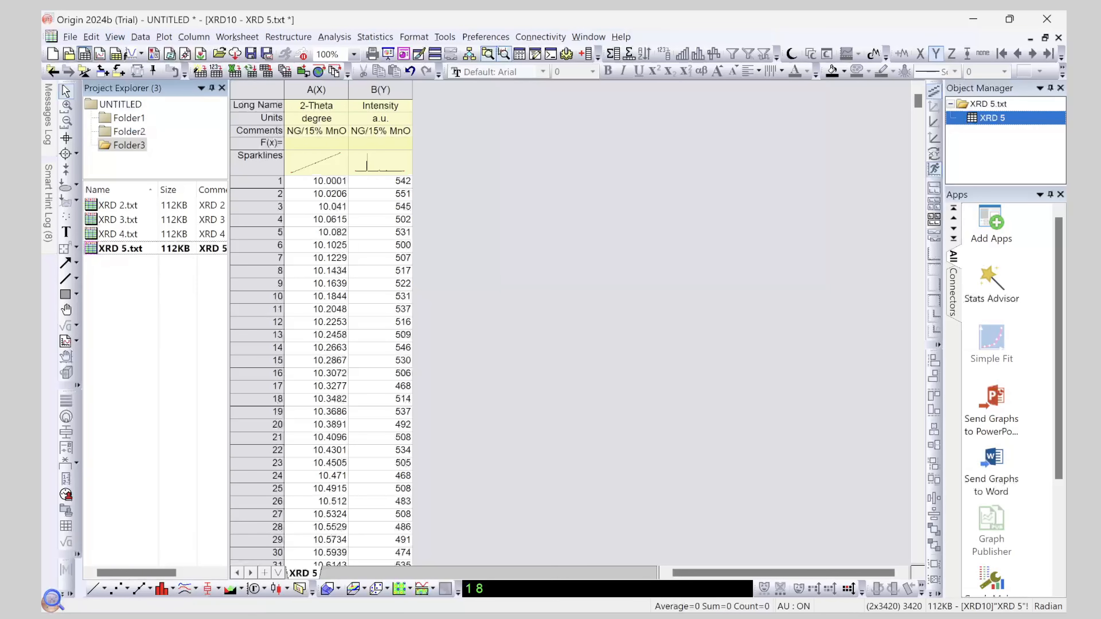
left_click(85, 54)
Start a Multiple ASCII import into the new workbook with XRD 2, XRD 3, XRD 4 and XRD 5 as source files
left_click(141, 37)
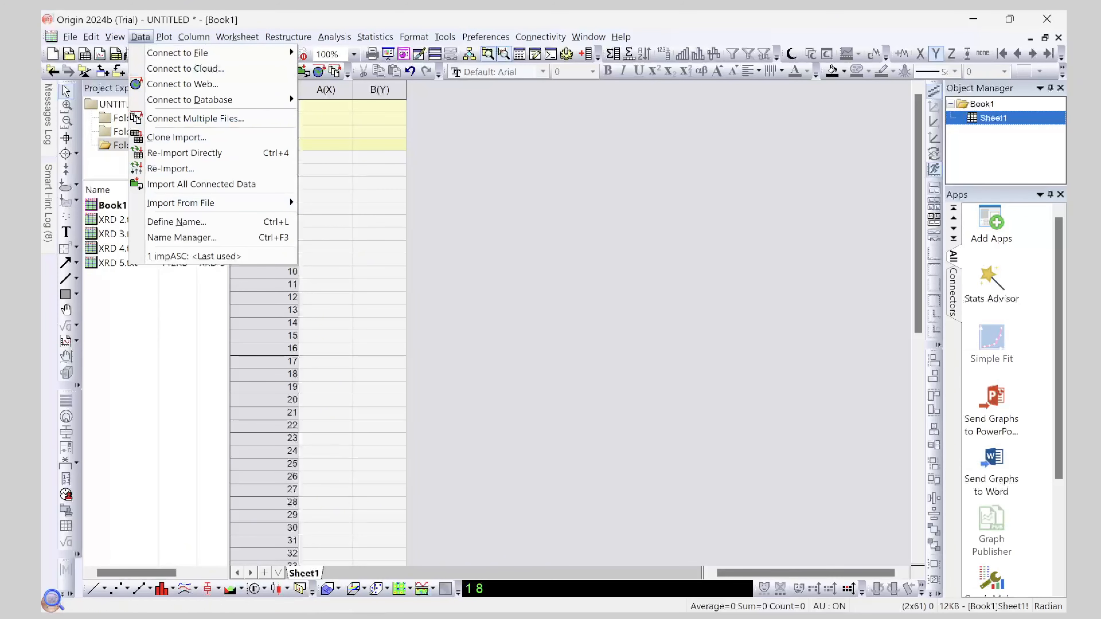
mouse_move(181, 203)
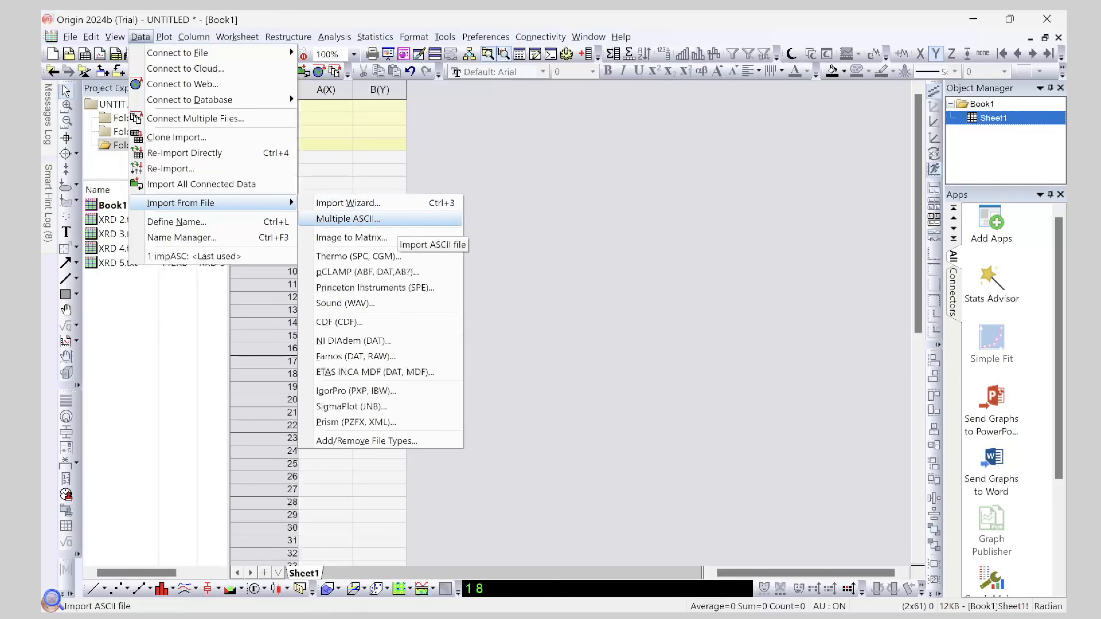
left_click(397, 219)
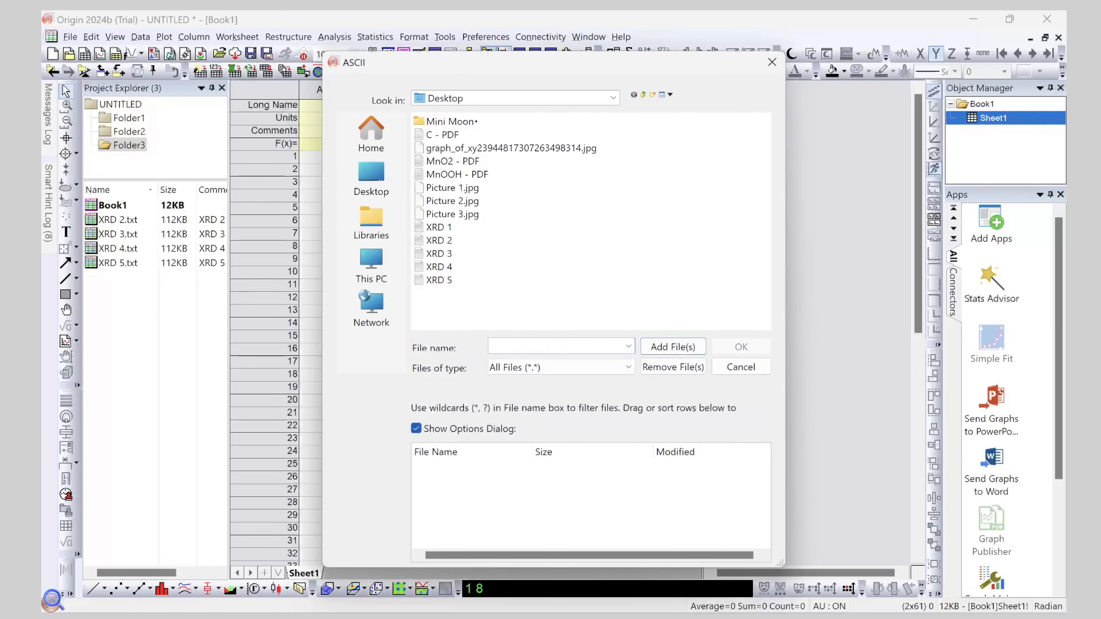
left_click(439, 266)
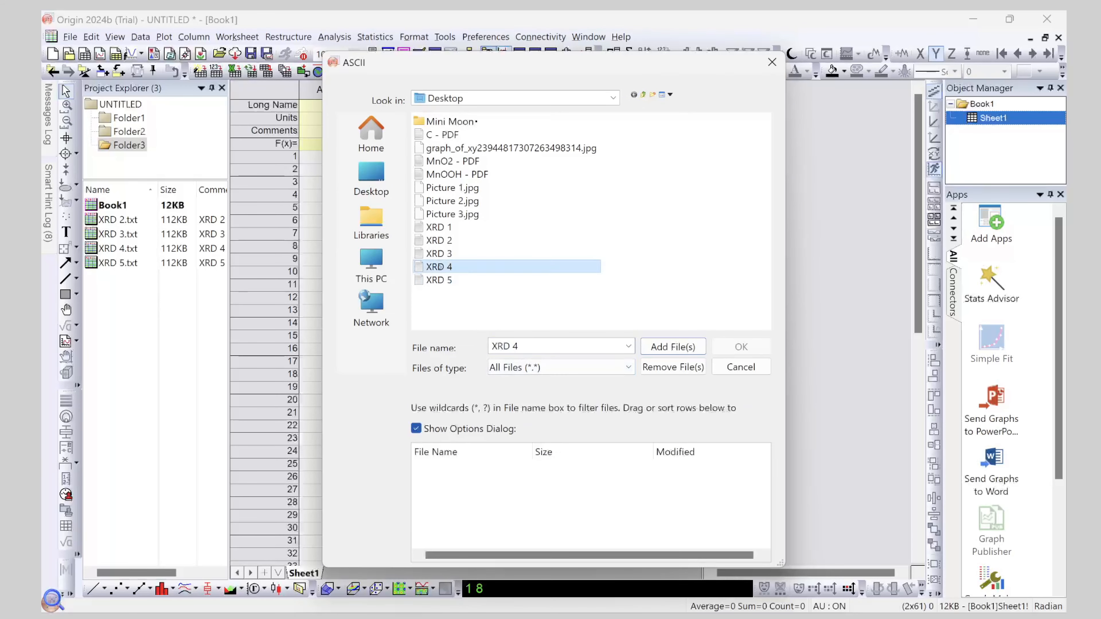
left_click(439, 253)
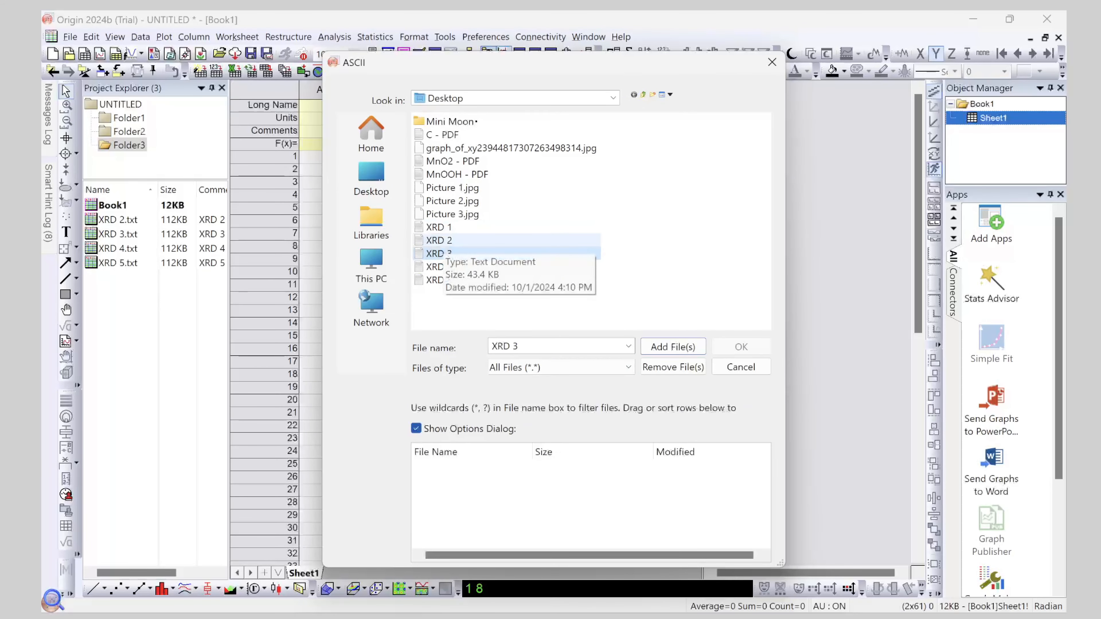
left_click(438, 240, "shift")
left_click(439, 254, "ctrl")
left_click(439, 267, "ctrl")
left_click(439, 254, "ctrl")
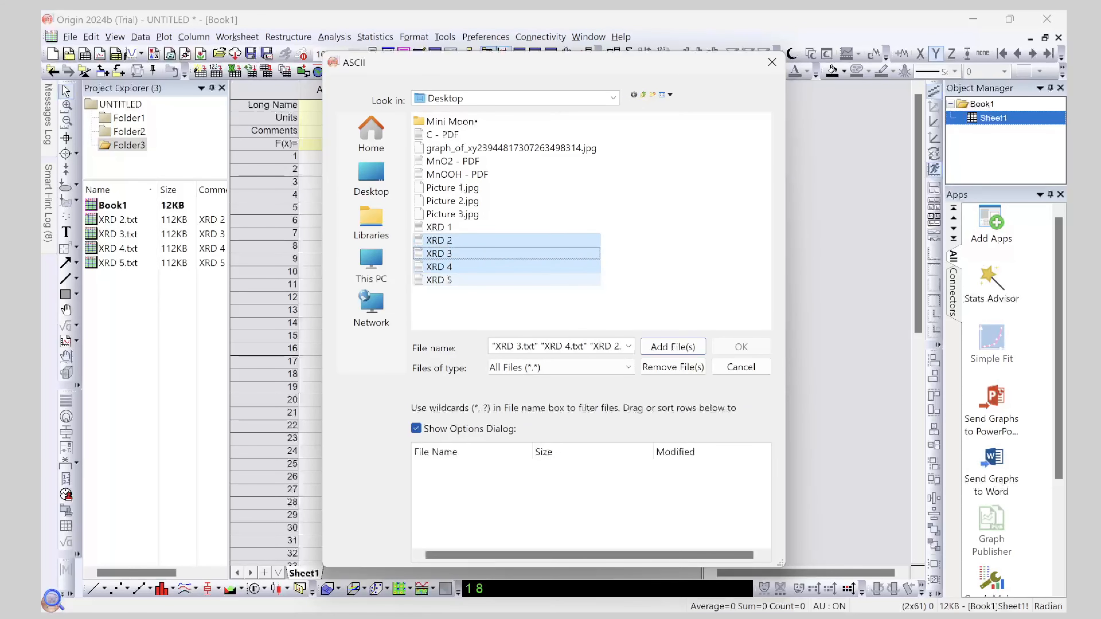
left_click(438, 280, "ctrl")
left_click(673, 347)
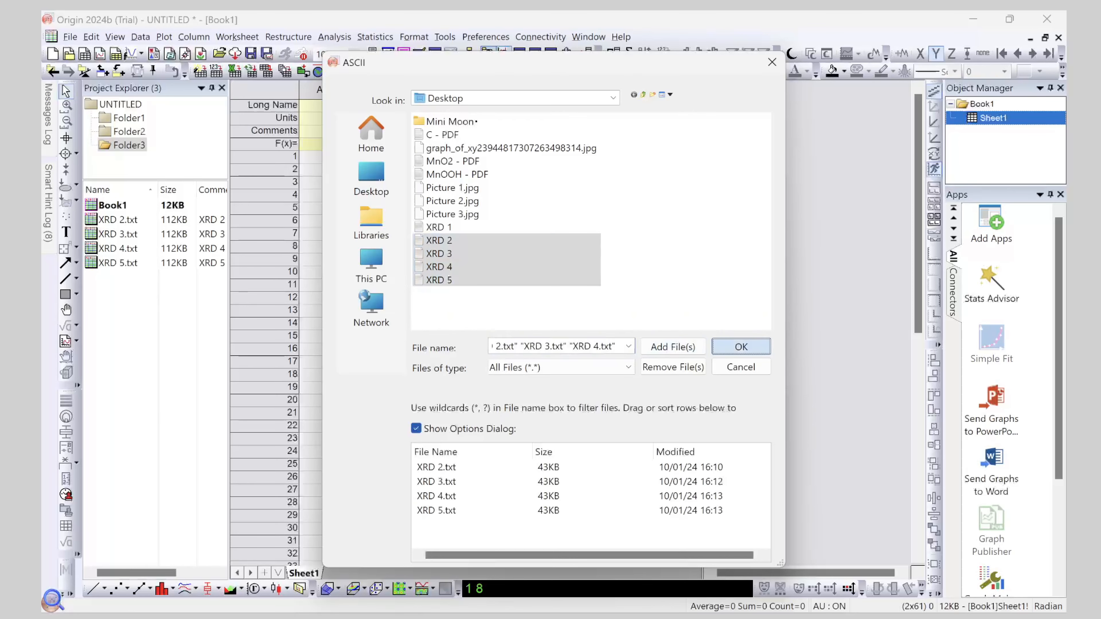
left_click(741, 346)
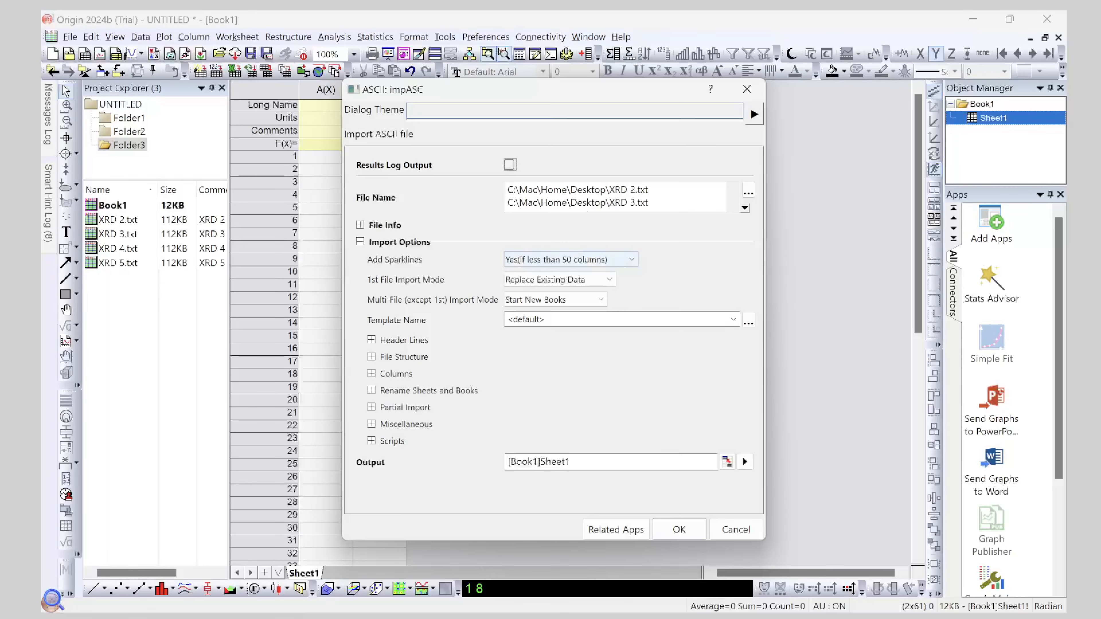
Set both the first-file and multi-file import modes to Start New Columns and run the import
left_click(559, 279)
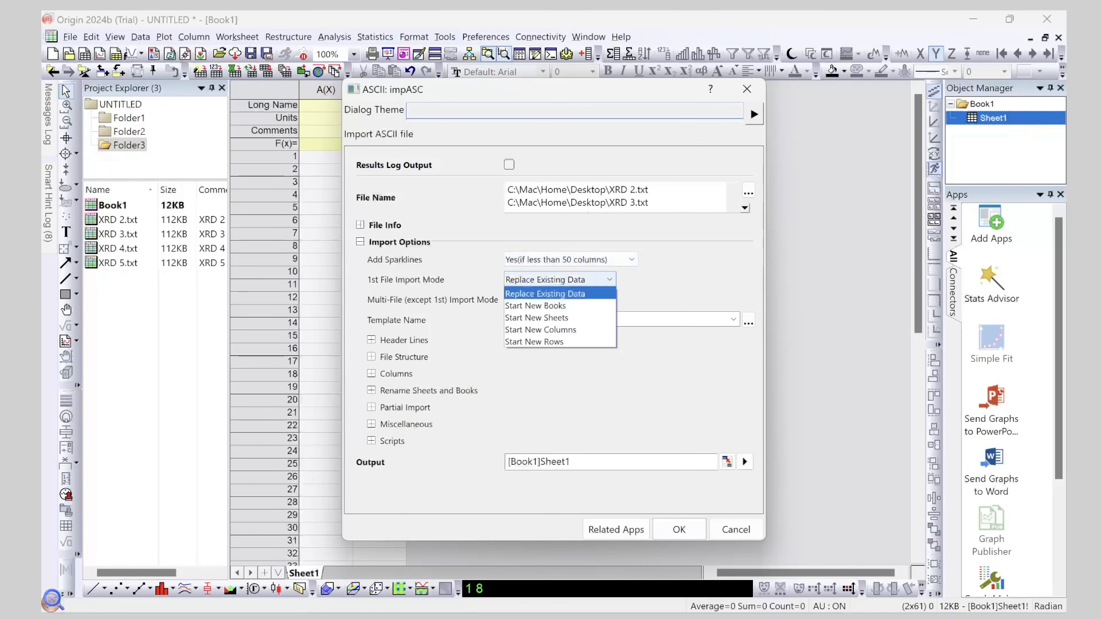
left_click(541, 330)
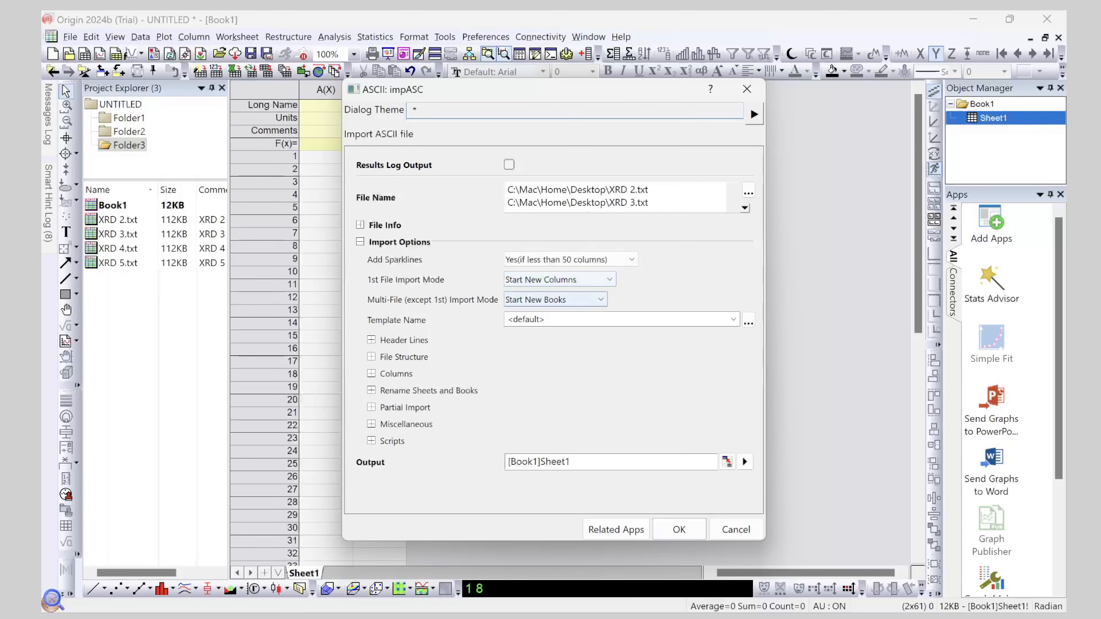
left_click(555, 300)
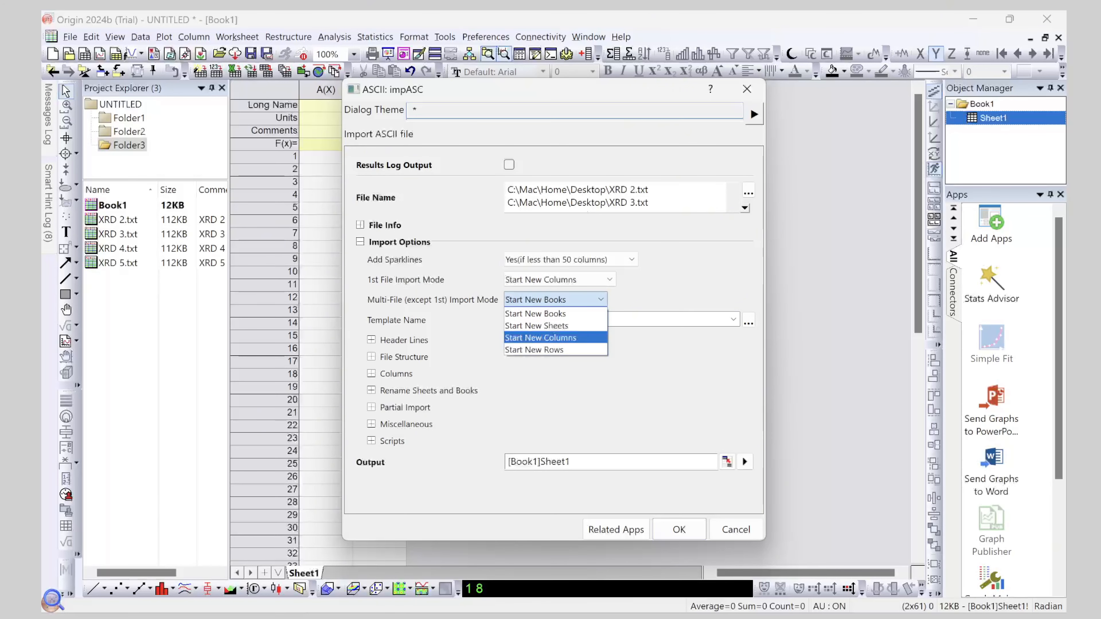
left_click(554, 338)
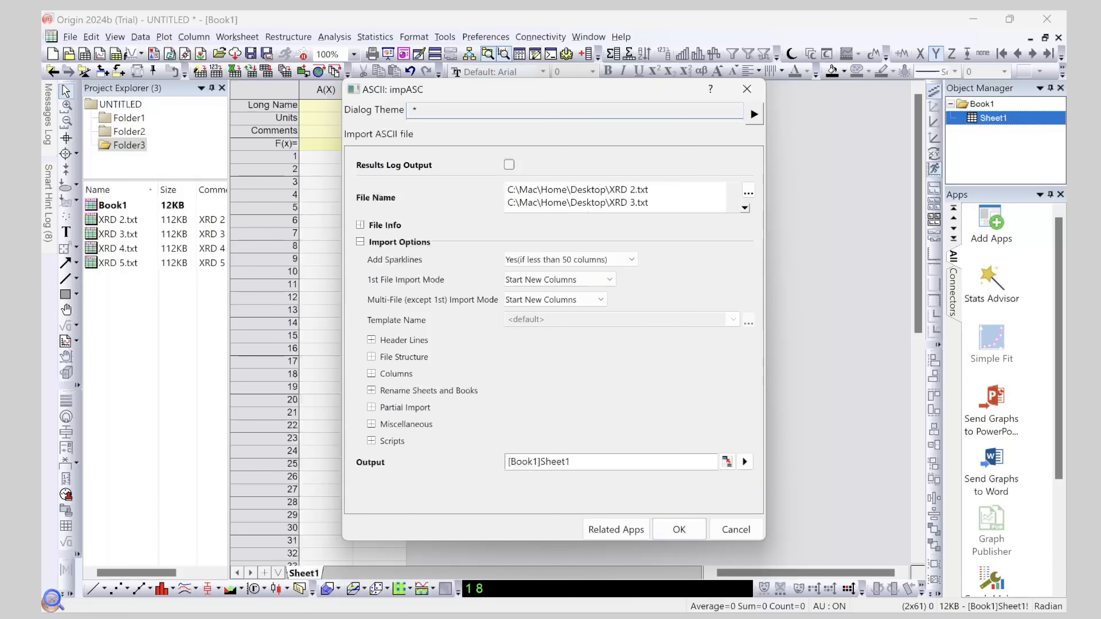
left_click(679, 530)
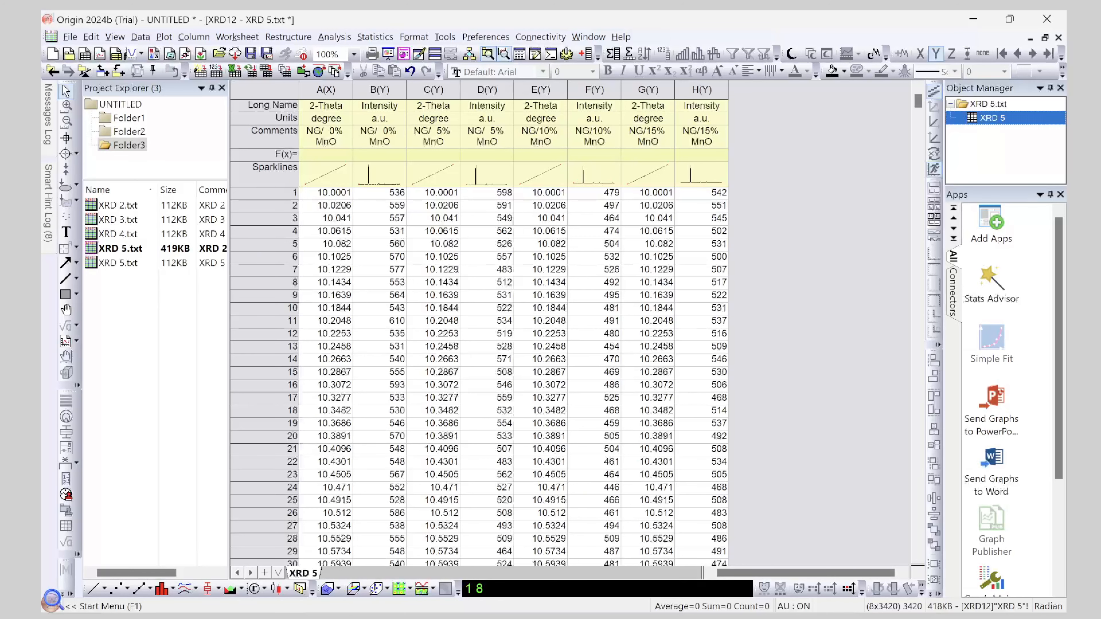
View the separately imported XRD 2.txt and XRD 3.txt workbooks again
key("Up")
key("Up")
key("Up")
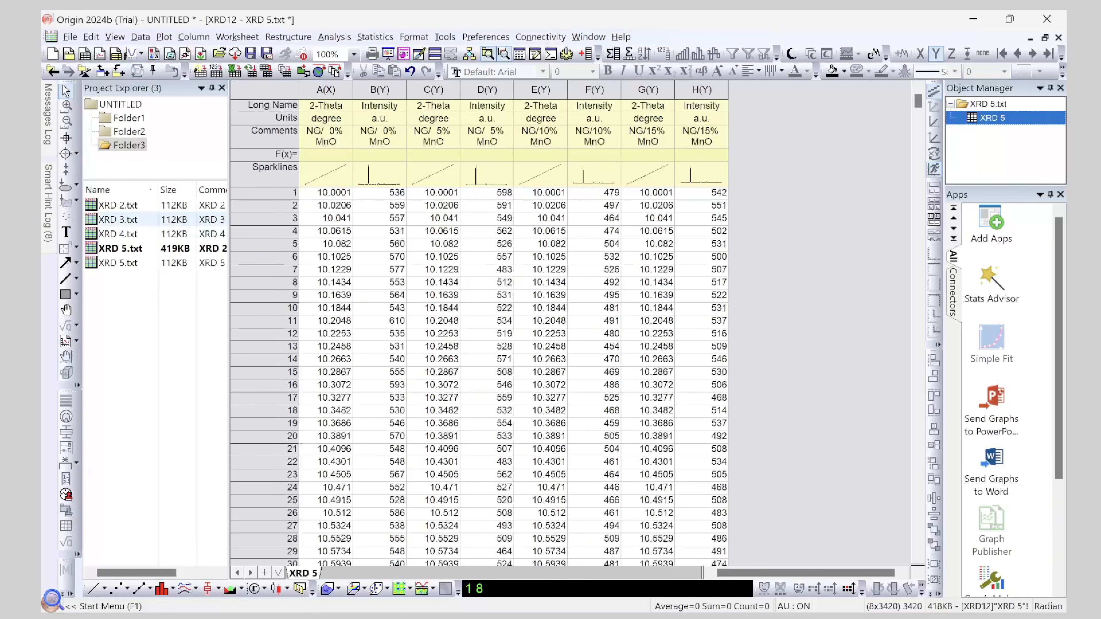
key("Return")
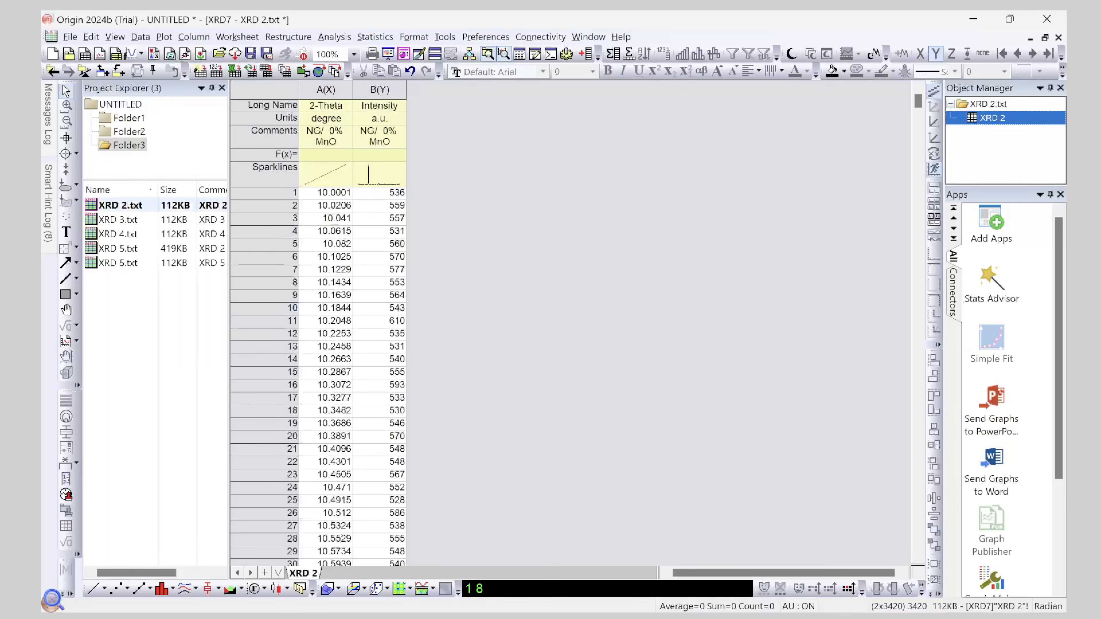
key("Down")
key("Return")
key("Right")
key("Down")
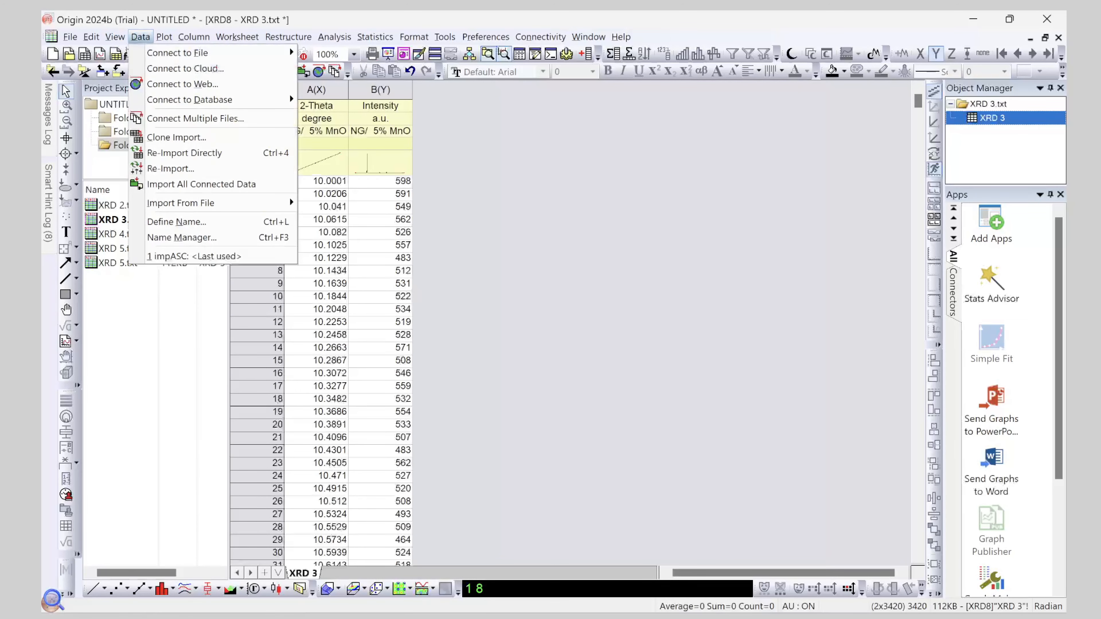
key("Down")
key("Down")
key("Down")
key("Down")
key("Down")
key("Down")
key("Down")
key("Down")
key("Down")
key("Right")
key("Down")
key("Down")
key("Up")
key("Return")
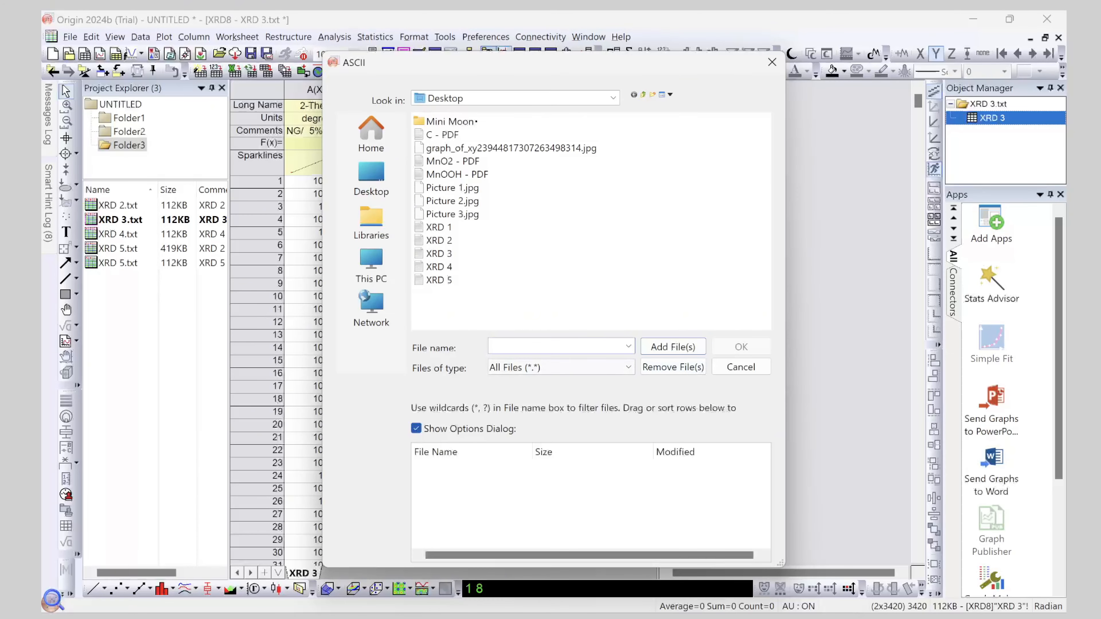
left_click(438, 266)
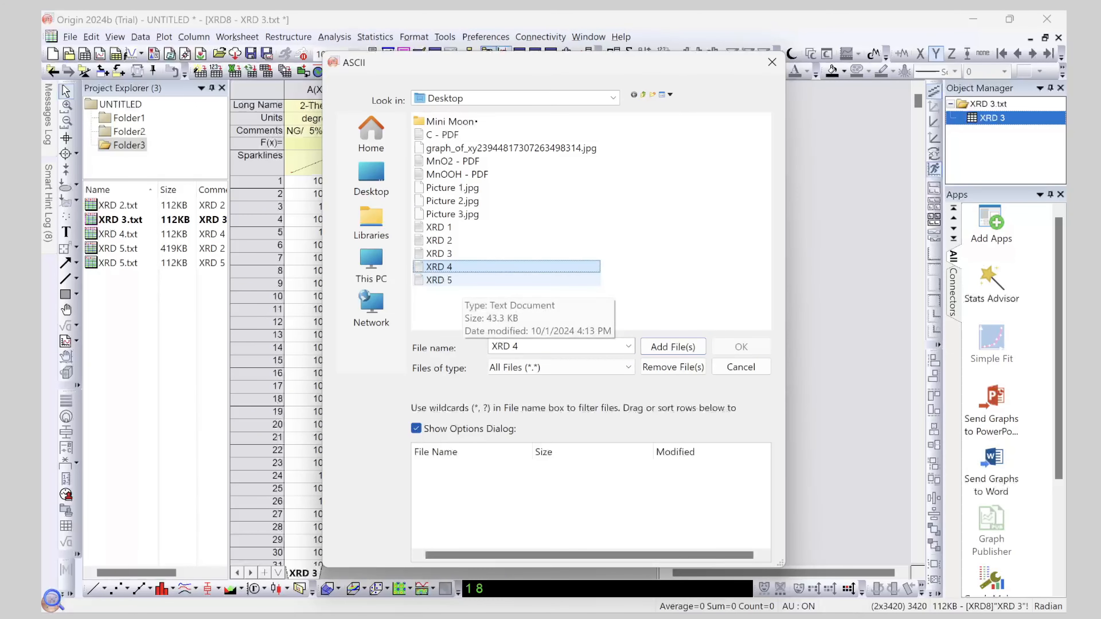
left_click(438, 279, "shift")
left_click(672, 346)
key("Return")
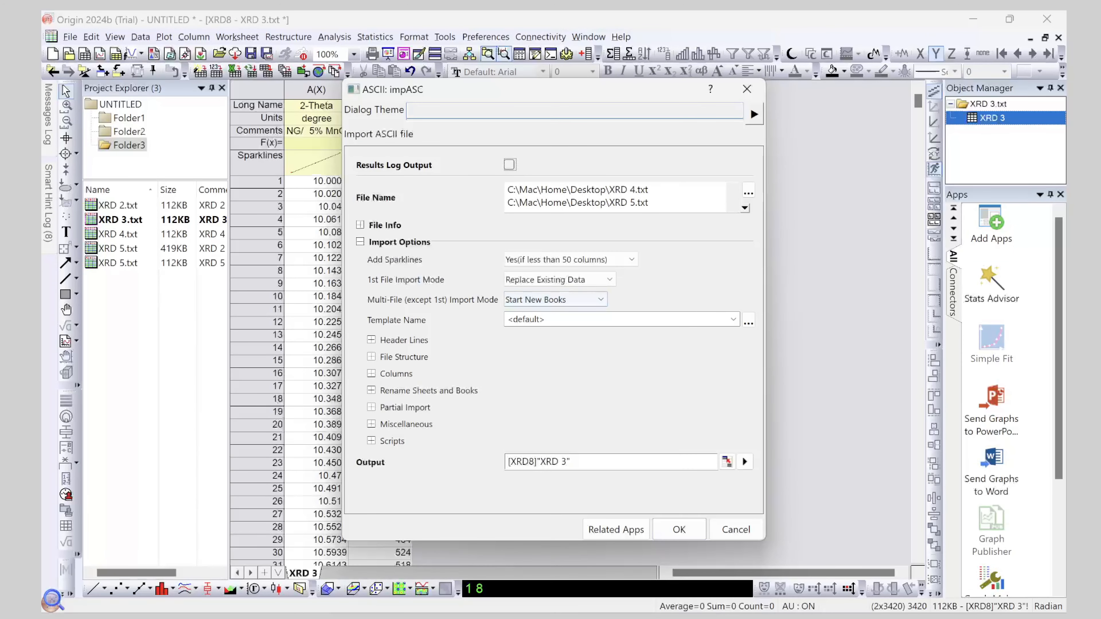
left_click(600, 300)
left_click(600, 280)
left_click(600, 300)
left_click(600, 280)
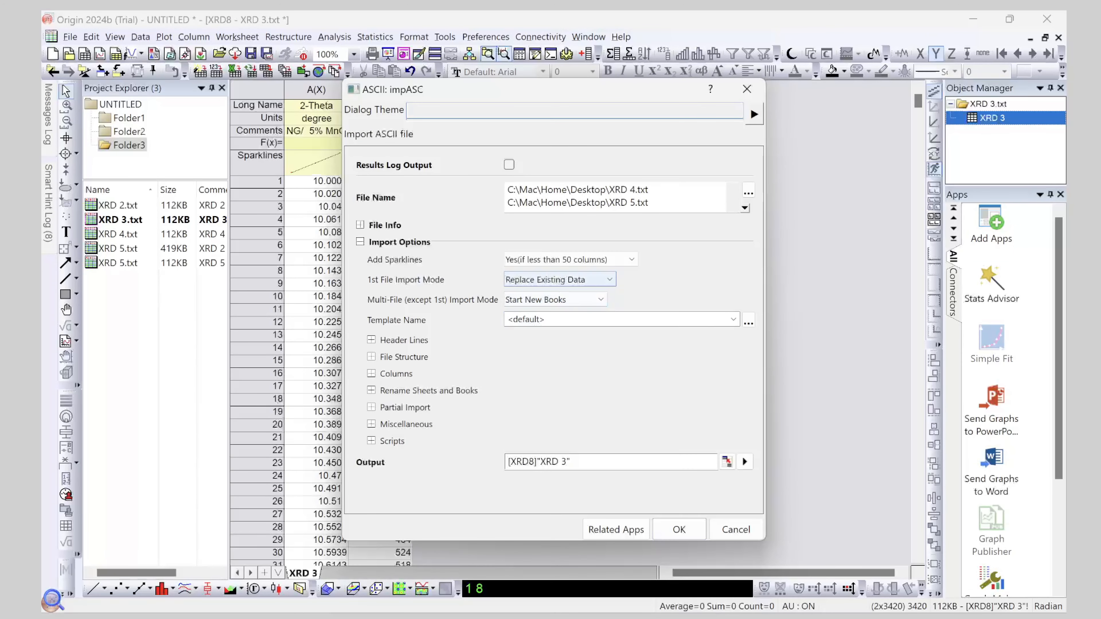
left_click(599, 280)
left_click(651, 282)
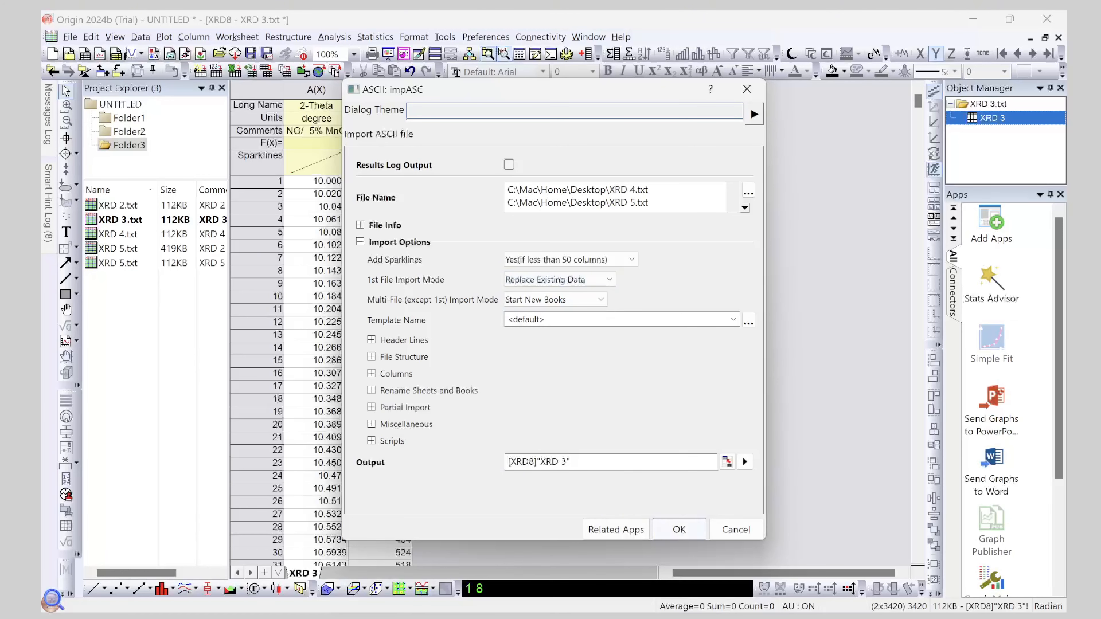
left_click(735, 530)
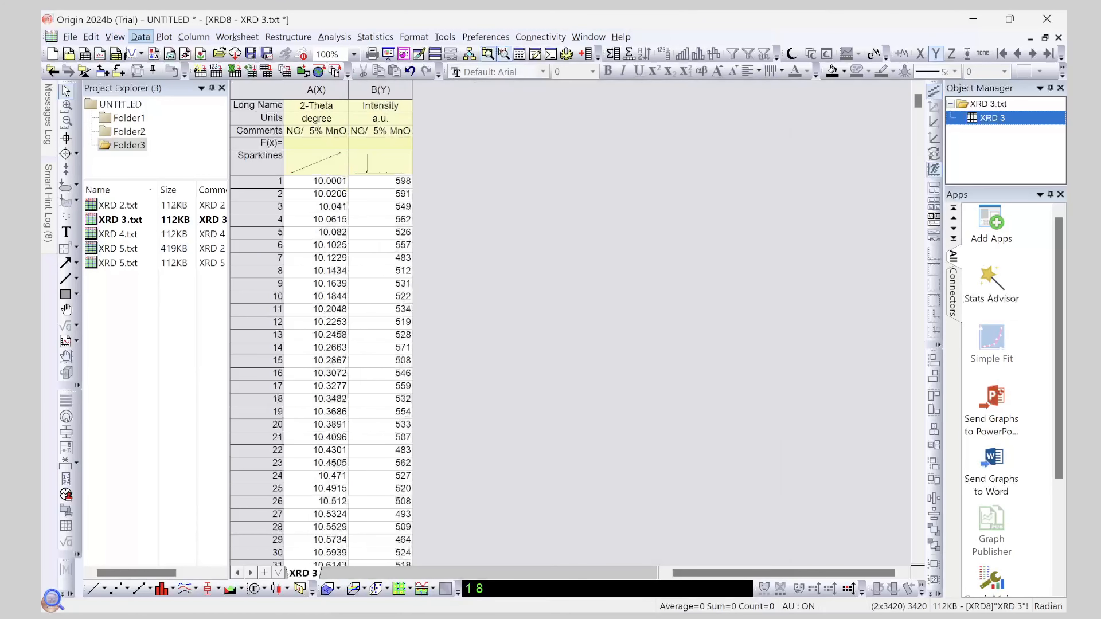
Start an Import Wizard import into the XRD 3.txt workbook with XRD 2, XRD 3, XRD 4 and XRD 5 as source files
left_click(140, 37)
mouse_move(183, 203)
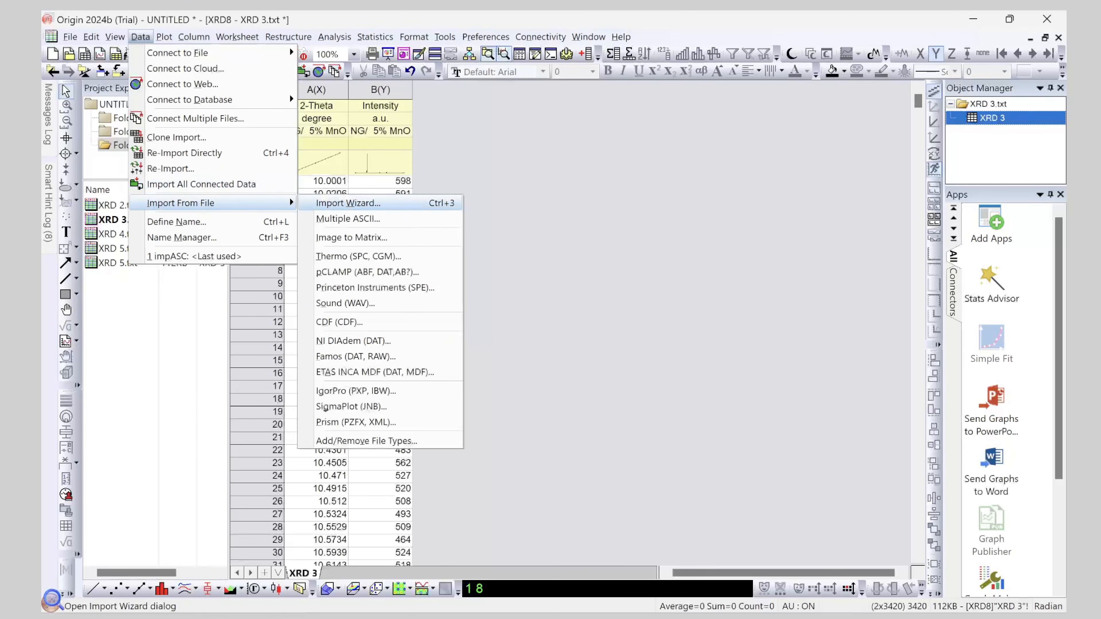
left_click(348, 203)
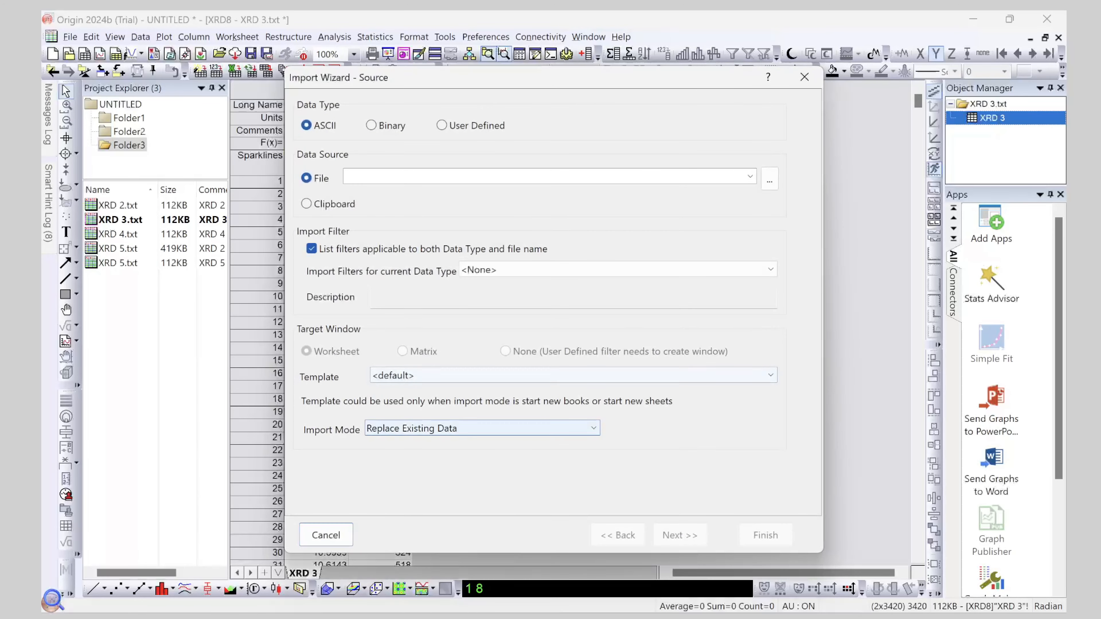
left_click(477, 428)
left_click(416, 482)
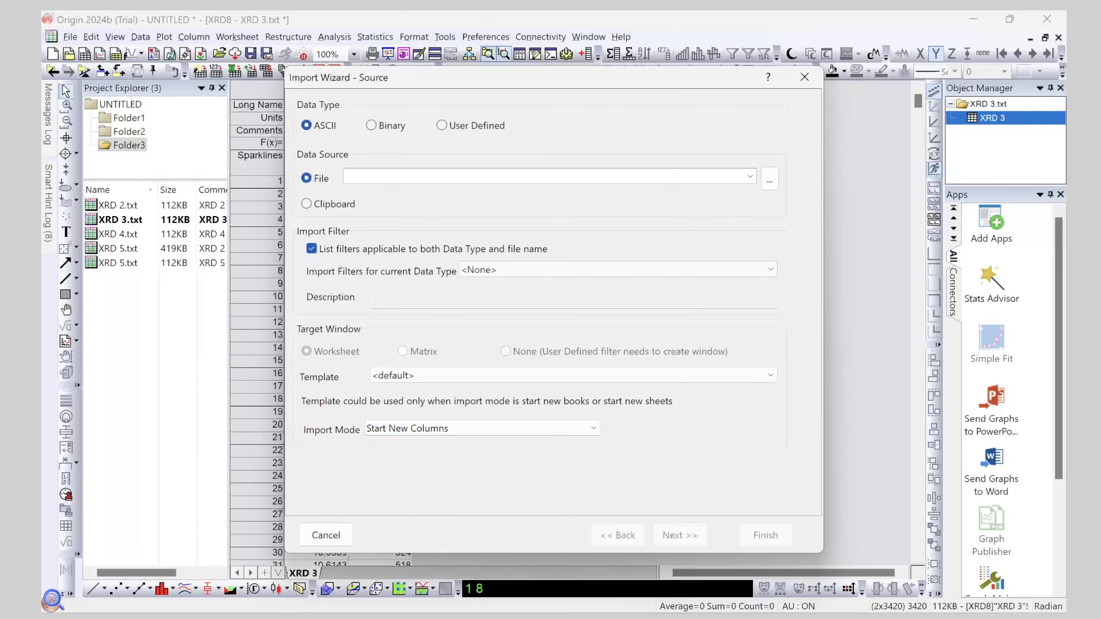
left_click(769, 179)
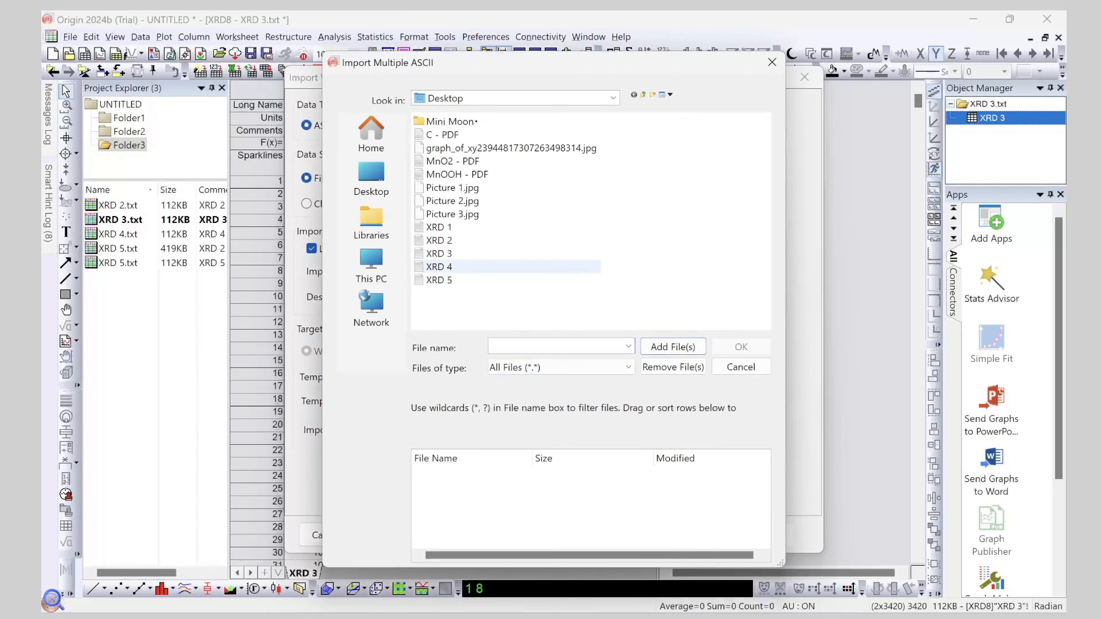
left_click(439, 280)
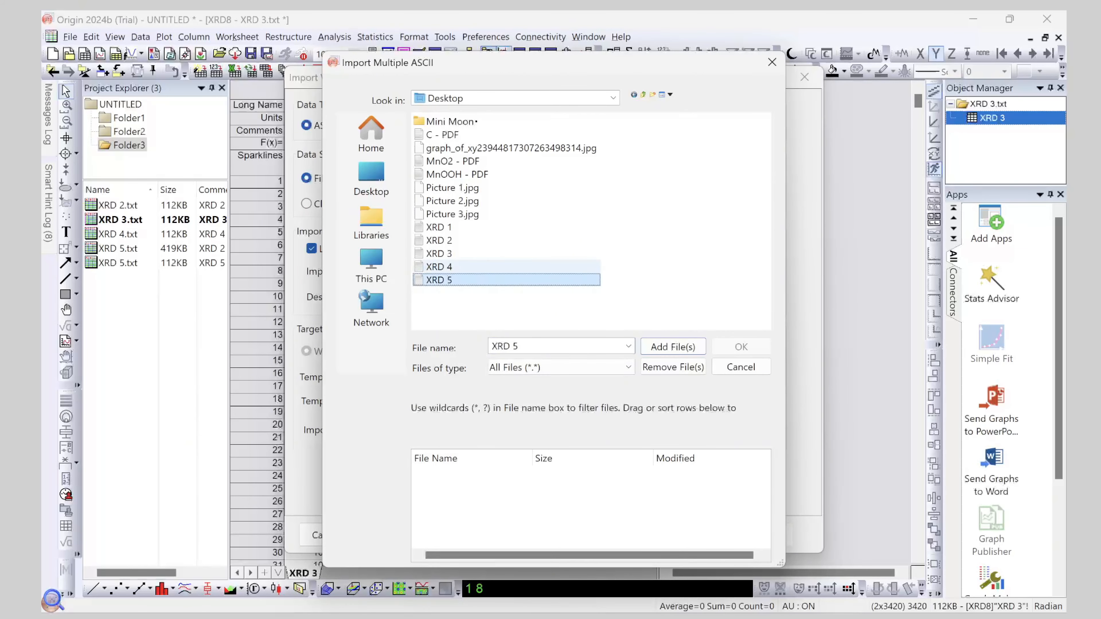
left_click(439, 268, "ctrl")
left_click(439, 254, "ctrl")
left_click(439, 241, "ctrl")
left_click(673, 347)
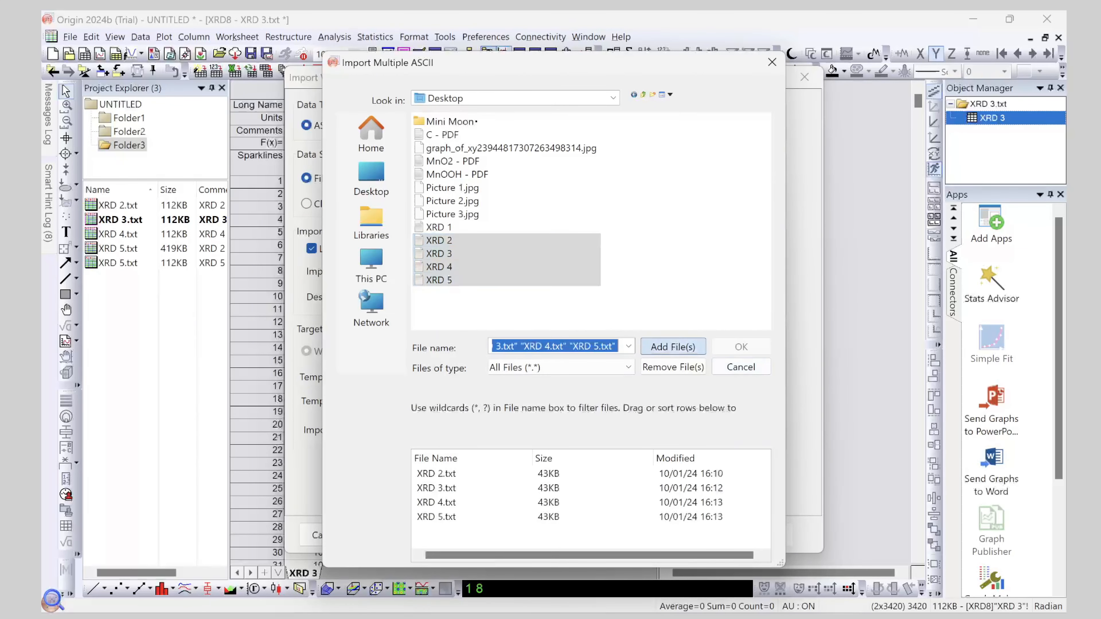
left_click(742, 347)
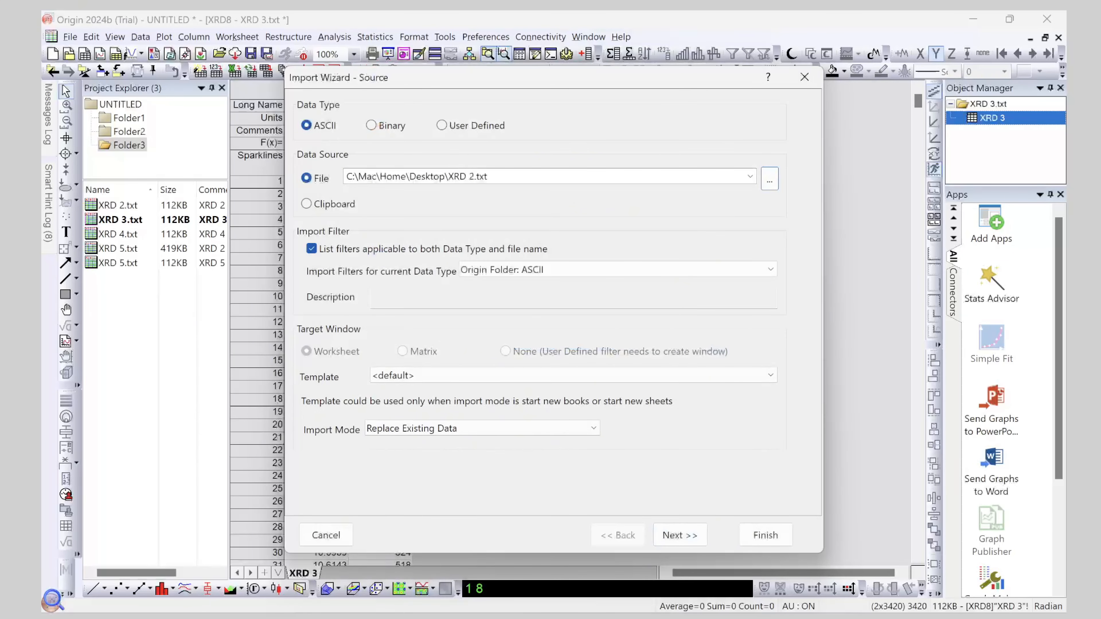
Set the wizard's import mode to Start New Columns and finish the import
left_click(481, 428)
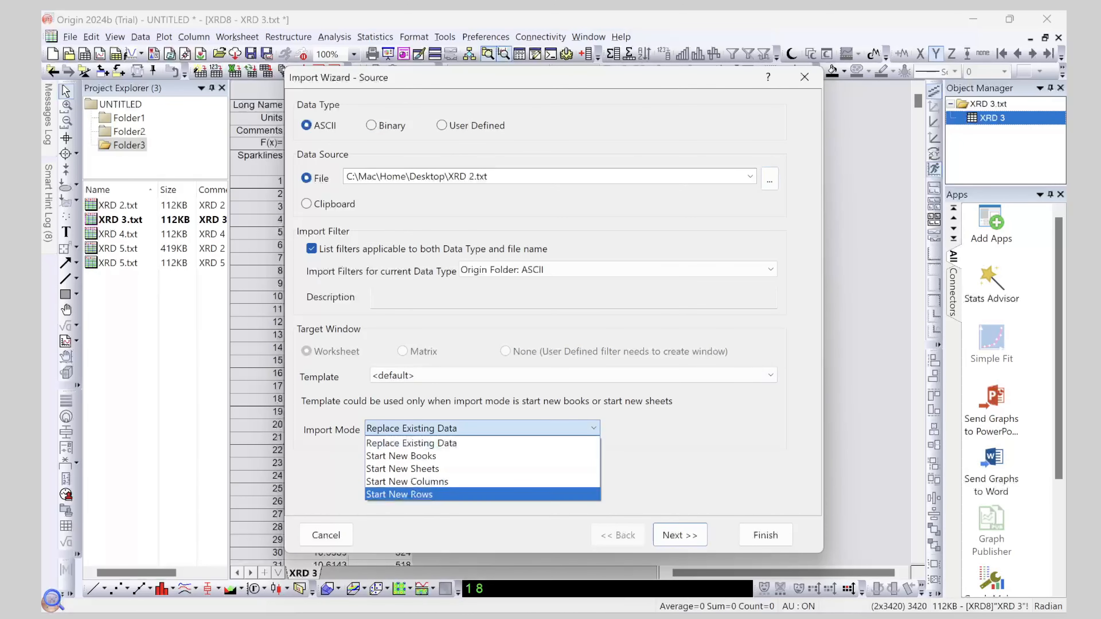
left_click(407, 482)
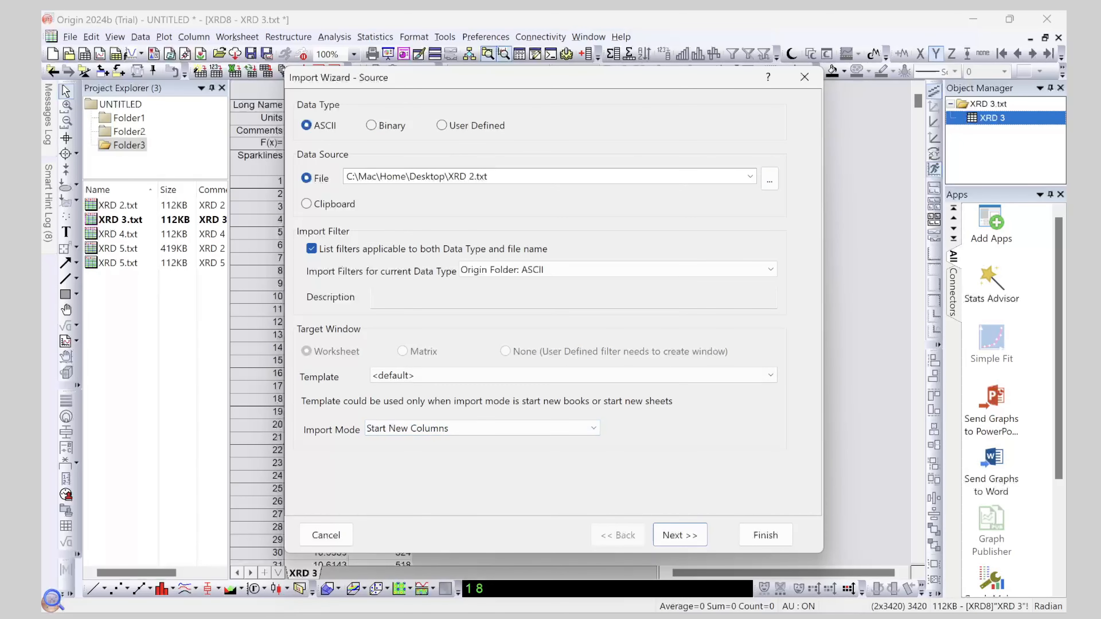
left_click(766, 535)
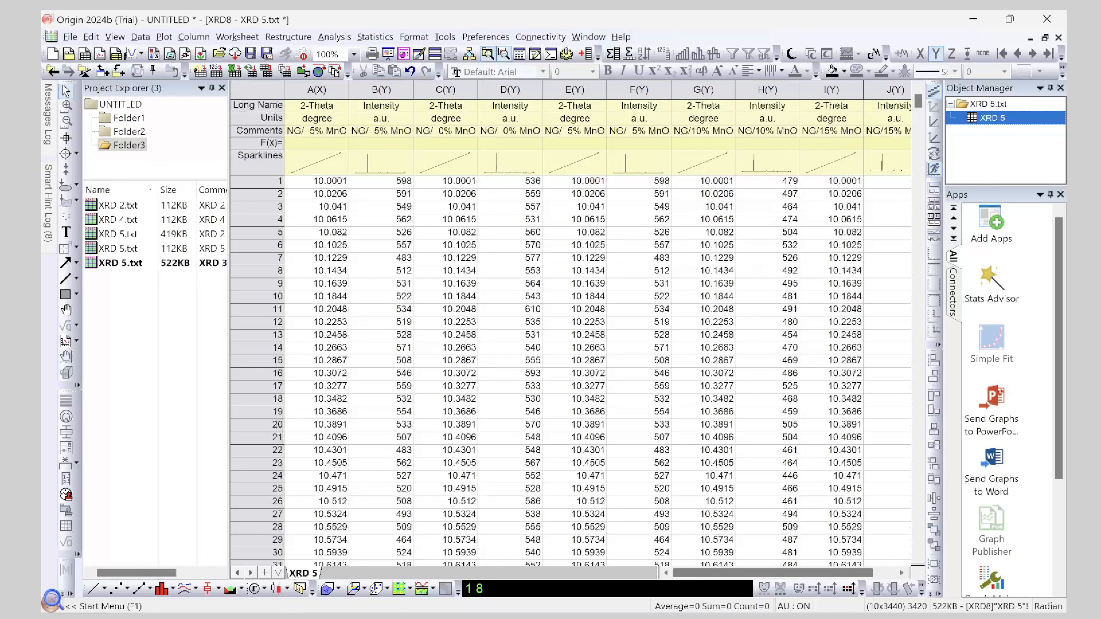
Delete the XRD 2.txt and XRD 4.txt workbooks from Folder3
left_click(126, 205)
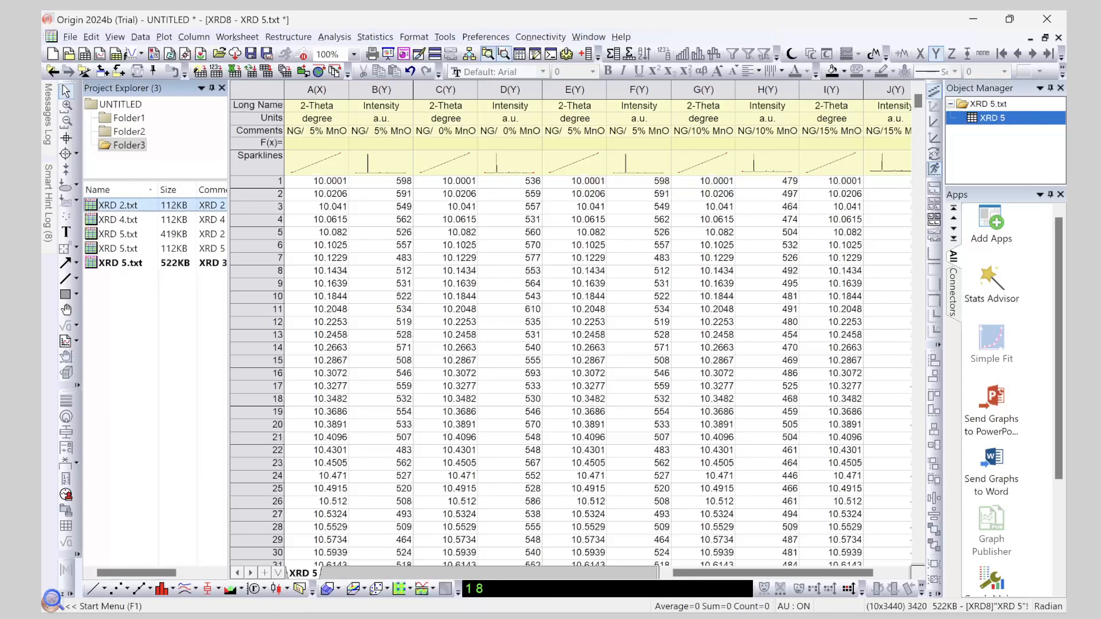
right_click(123, 204)
left_click(143, 298)
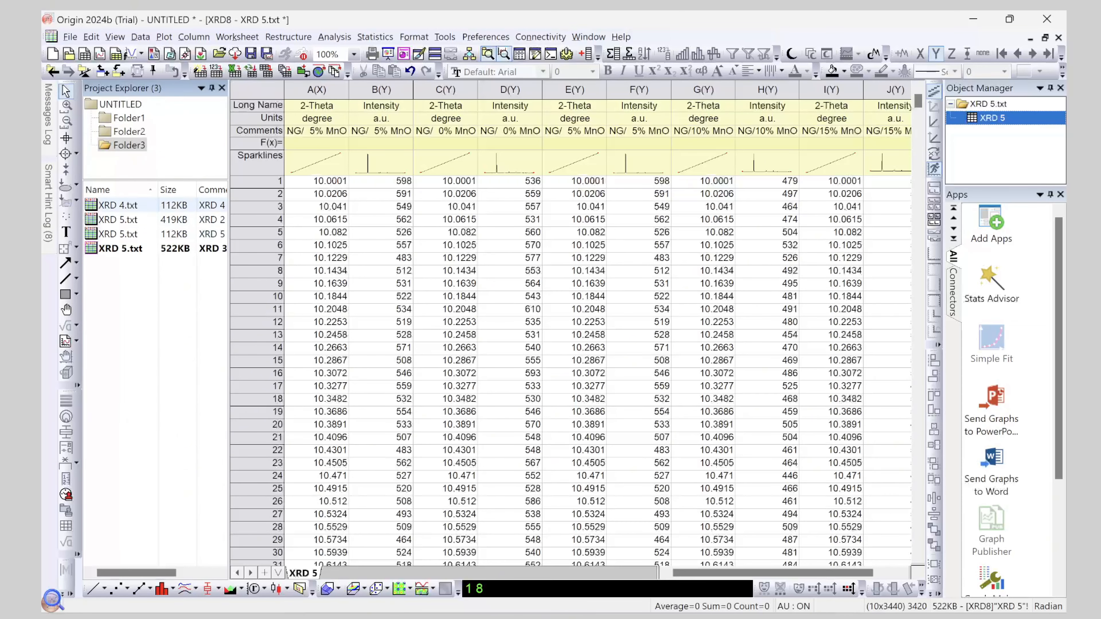
double_click(123, 205)
right_click(122, 204)
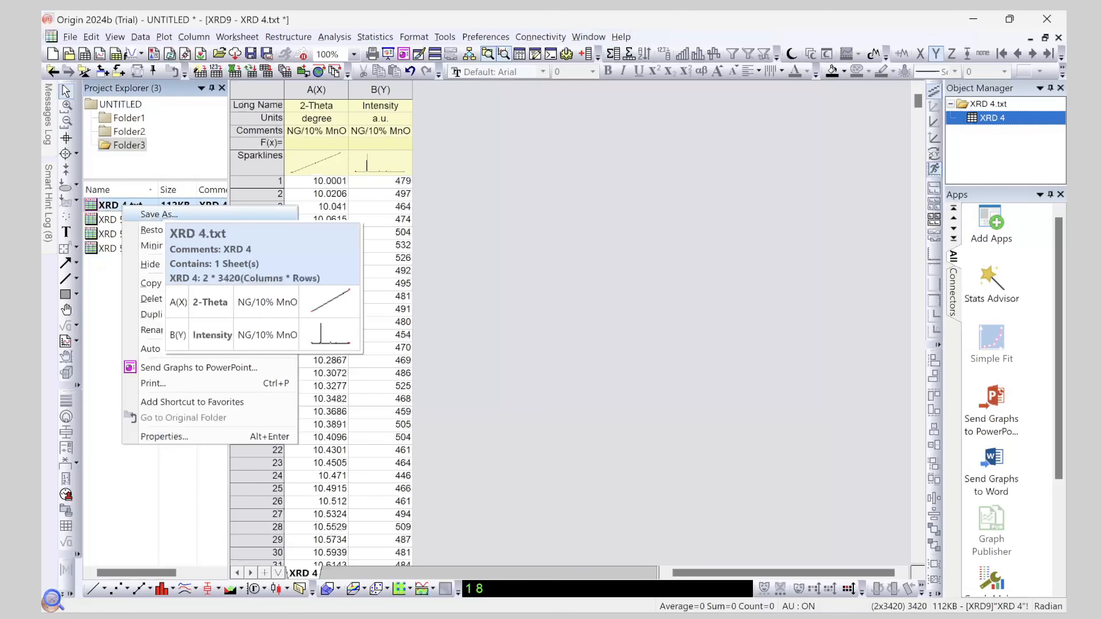
left_click(101, 204)
right_click(98, 203)
left_click(143, 298)
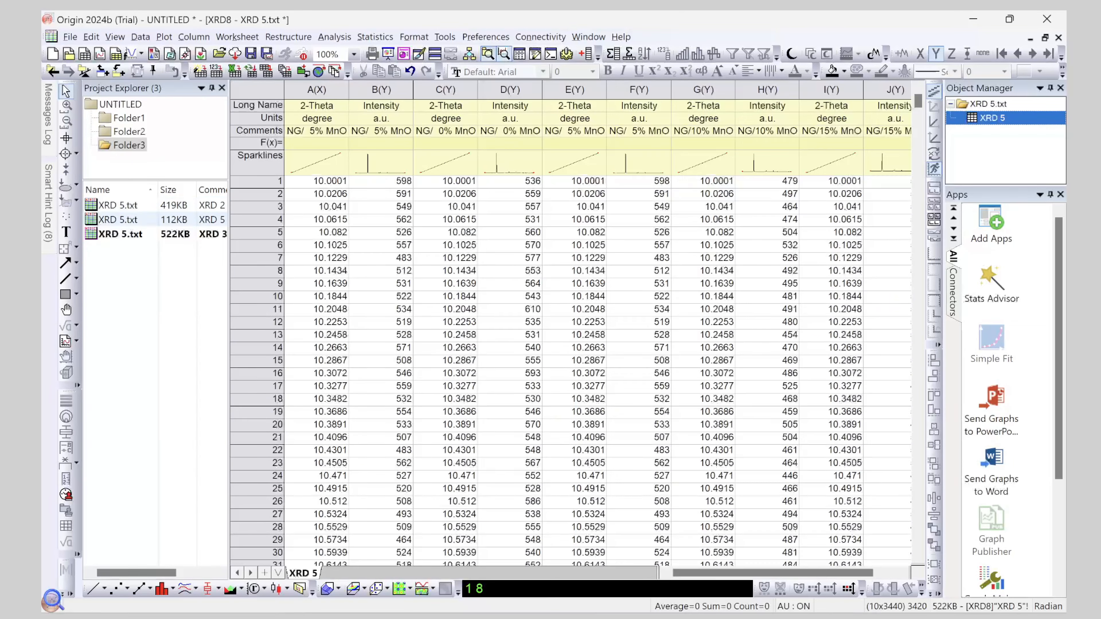
Delete the 522KB and 112KB XRD 5.txt workbooks from Folder3, keeping only the 419KB one
double_click(123, 220)
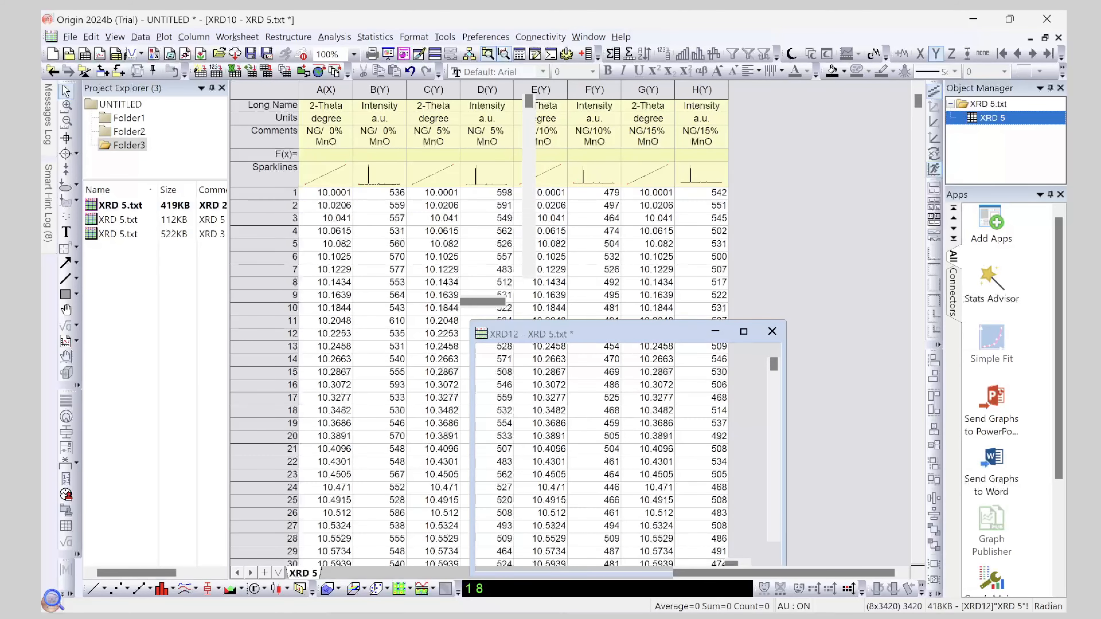
right_click(125, 231)
left_click(160, 321)
right_click(125, 220)
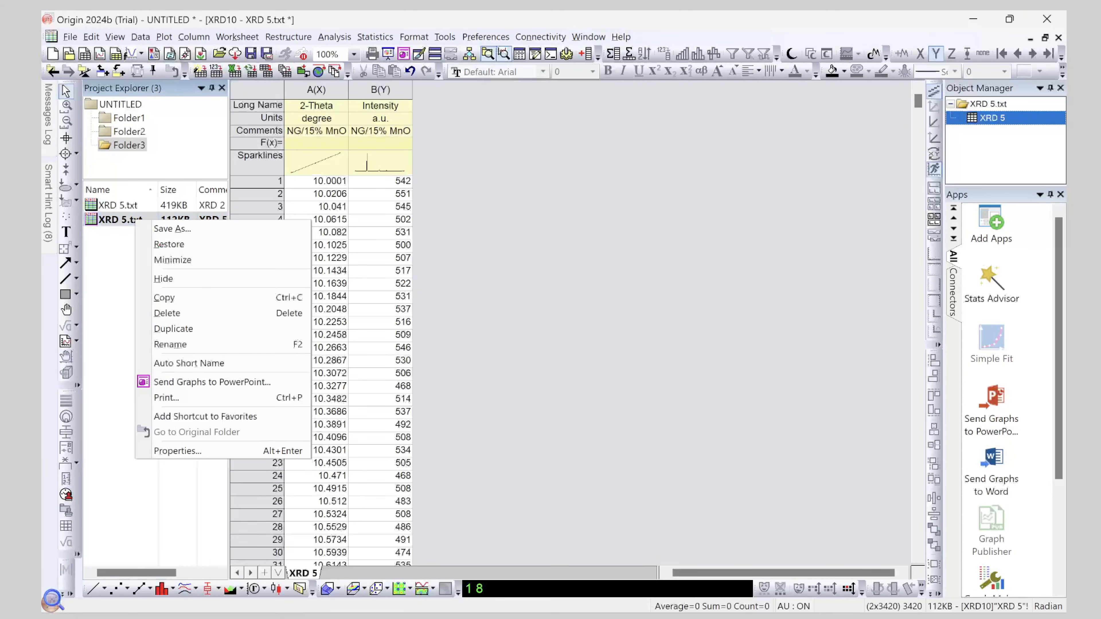
left_click(160, 298)
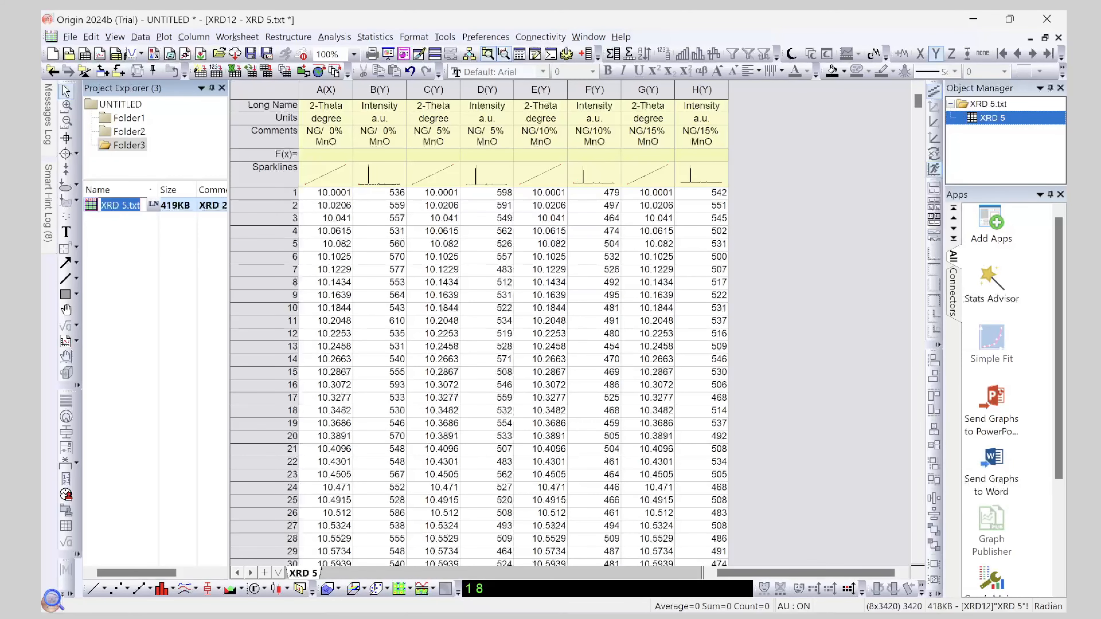
Rename the remaining workbook in Folder3 as Test XRD 2-5 and widen the Name column to fit the full name
double_click(123, 205)
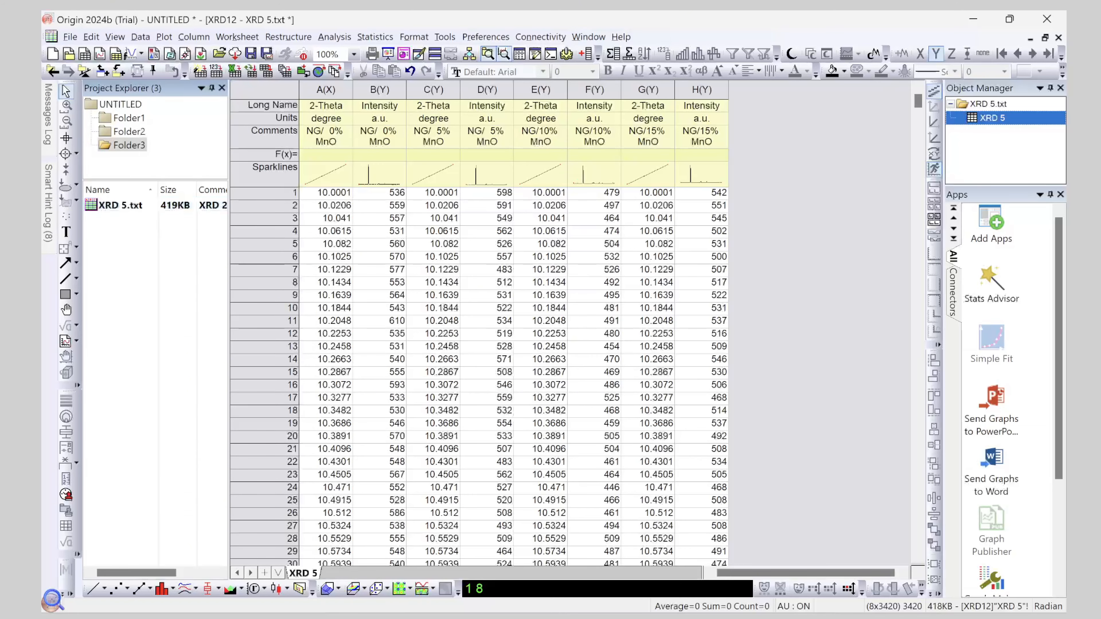
double_click(123, 206)
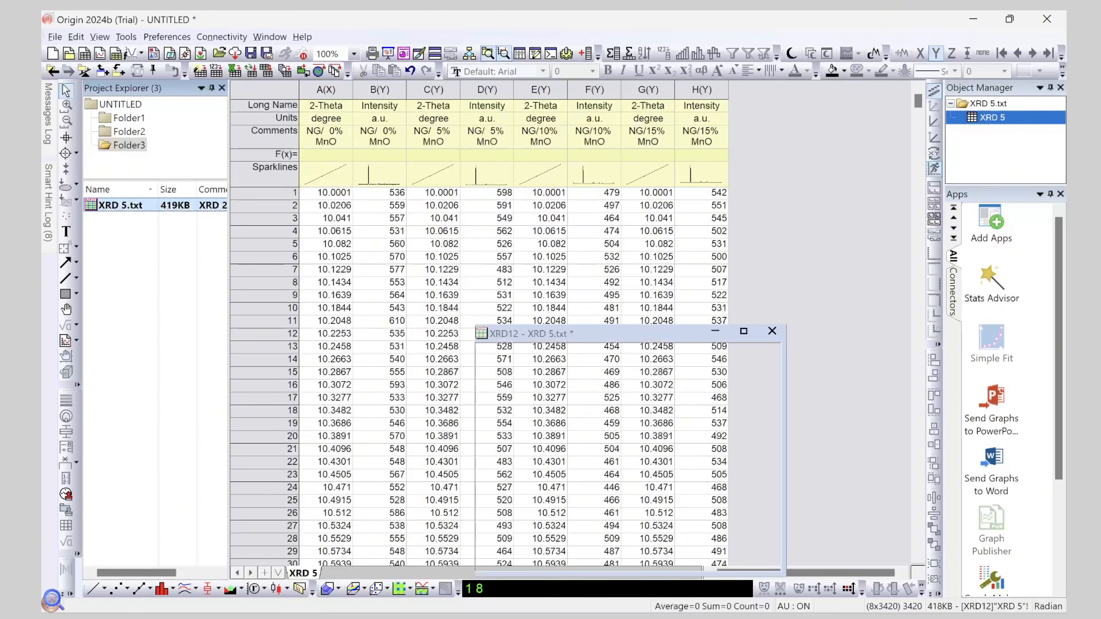
double_click(121, 206)
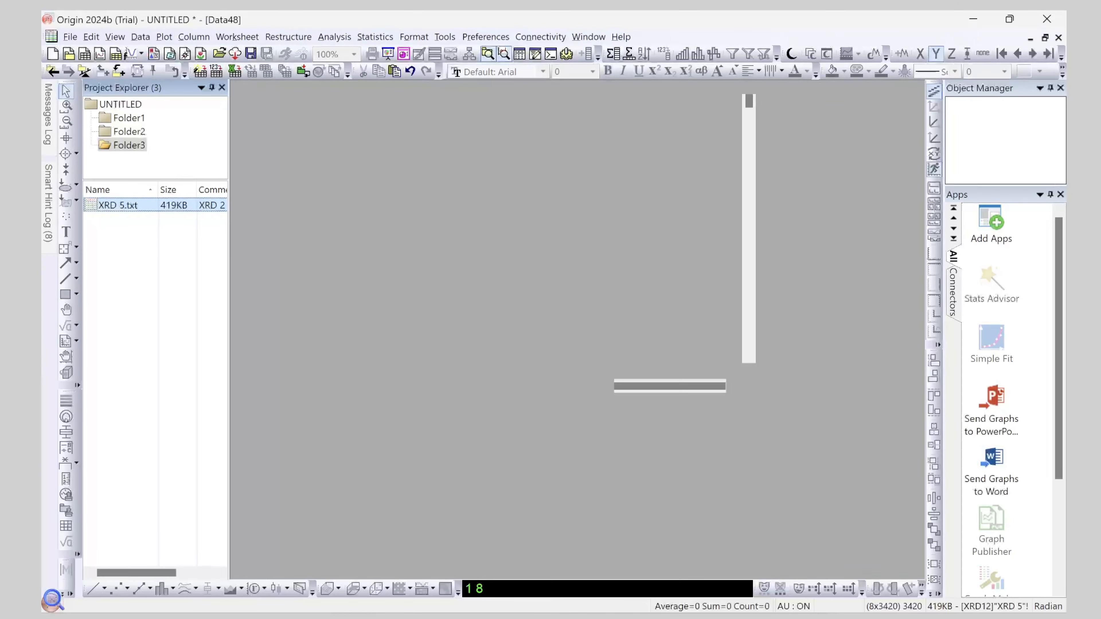
right_click(120, 207)
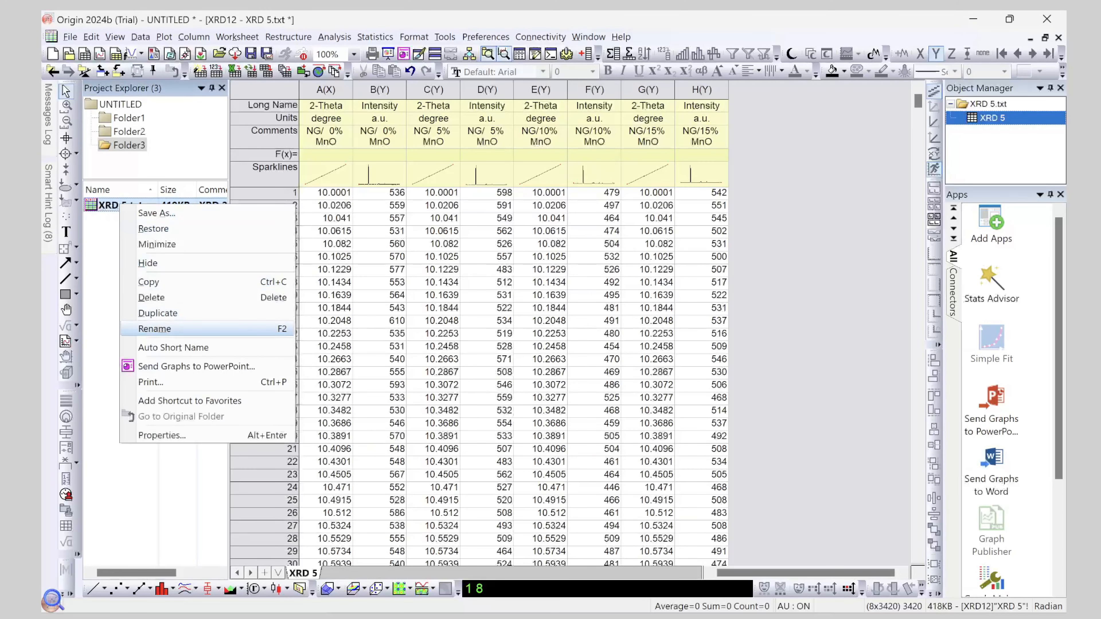
left_click(155, 329)
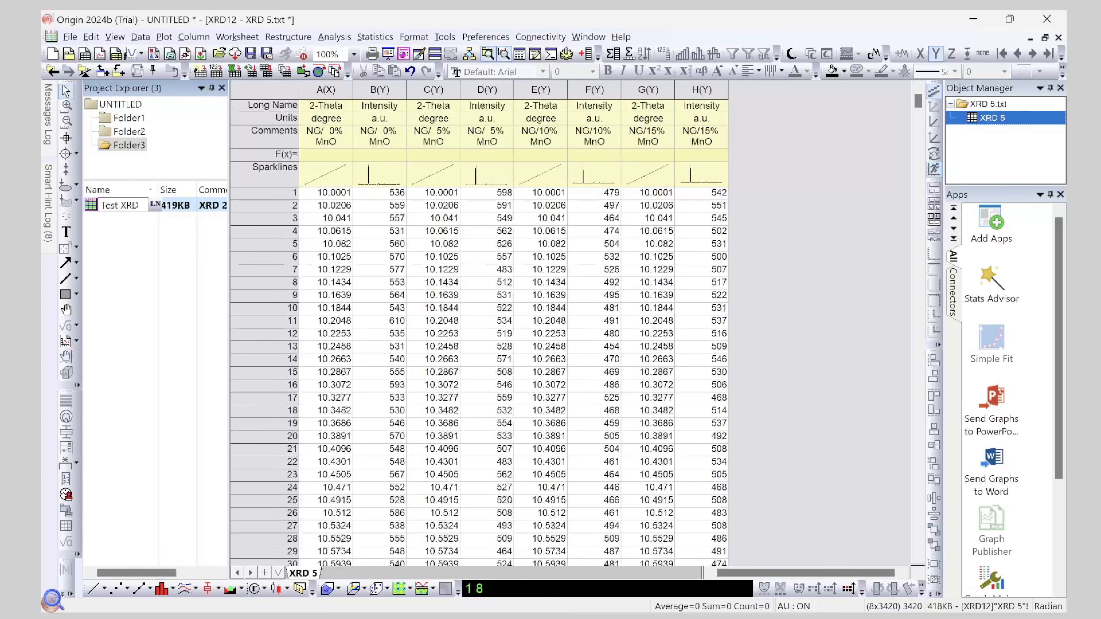
type("2-5")
key("Return")
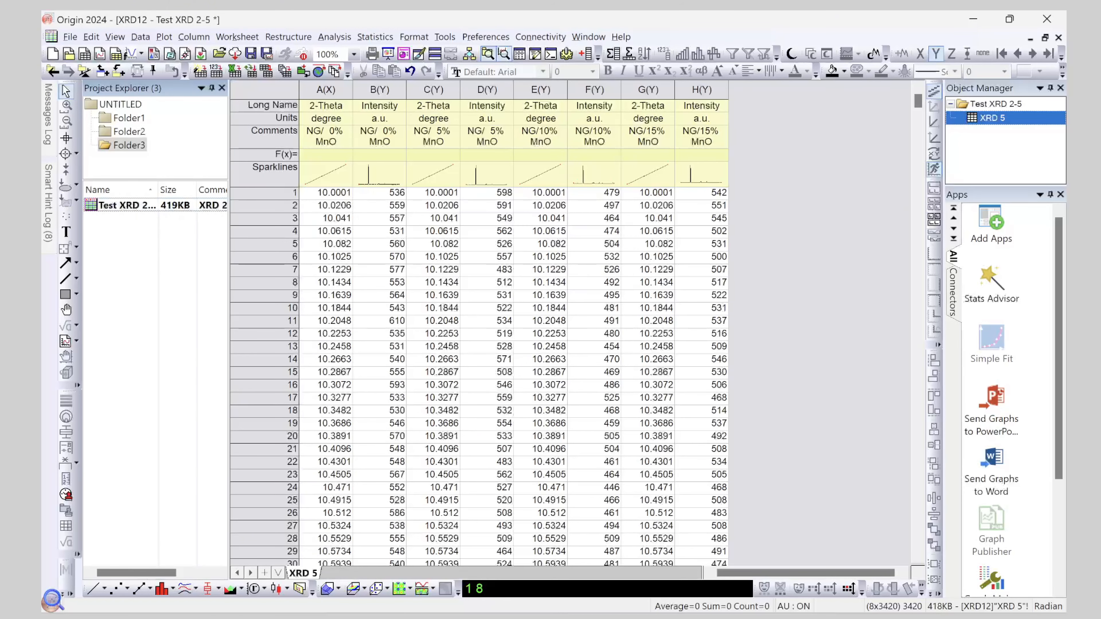
mouse_move(158, 190)
left_mouse_down()
mouse_move(187, 190)
mouse_move(174, 190)
left_mouse_up()
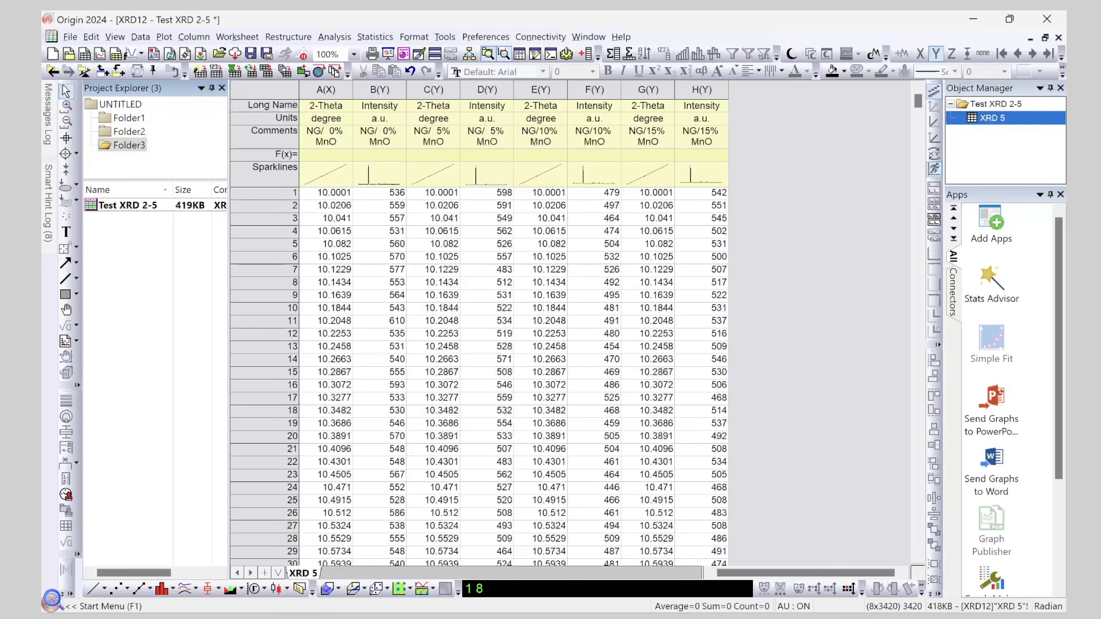
Examine the 2-Theta and Intensity columns of the Test XRD 2-5 workbook one by one, from A(X) through H(Y)
left_click(325, 90)
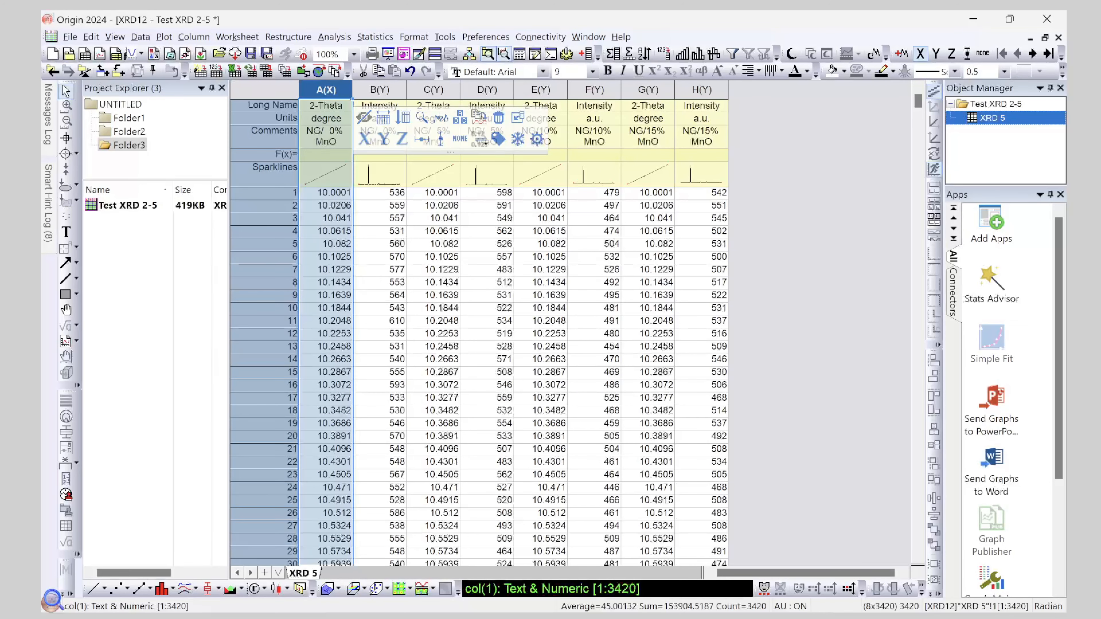
left_click(820, 278)
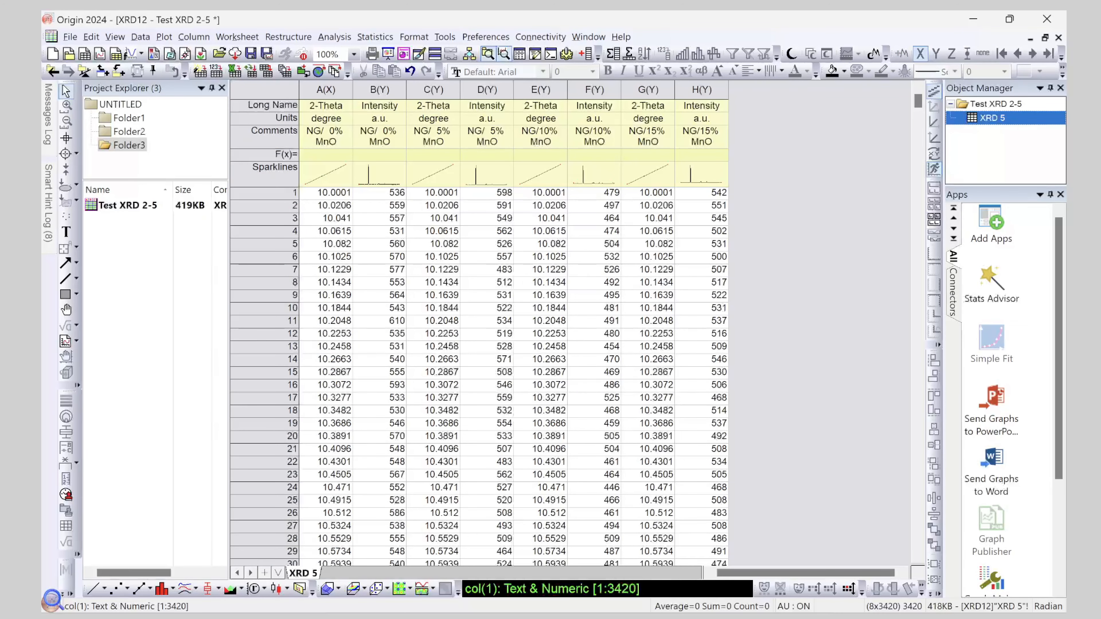
left_click(326, 90)
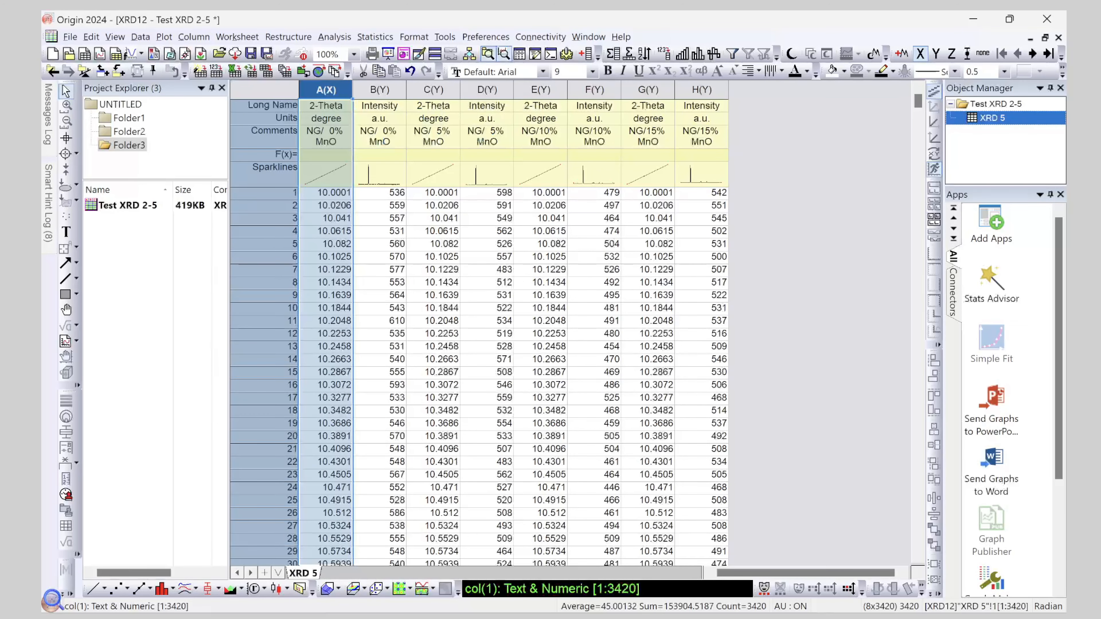
left_click(434, 90)
left_click(379, 90)
key("Right")
key("Right")
key("Right")
key("Right")
key("Right")
key("Right")
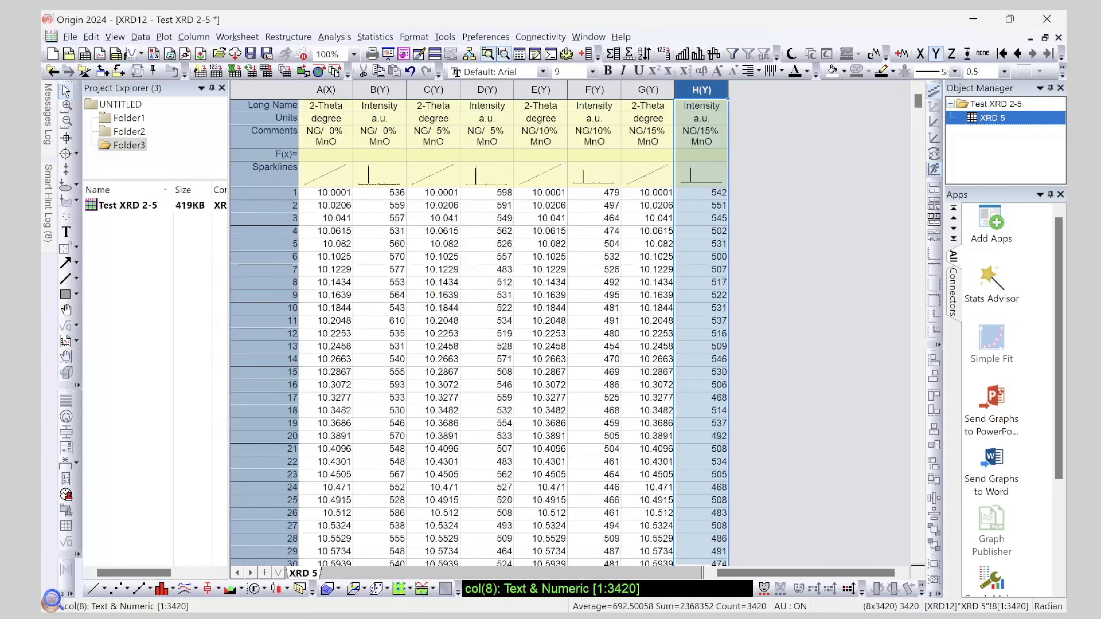
Set the NG/5% MnO 2-Theta column C as an X column
left_click_drag(326, 90, 380, 90)
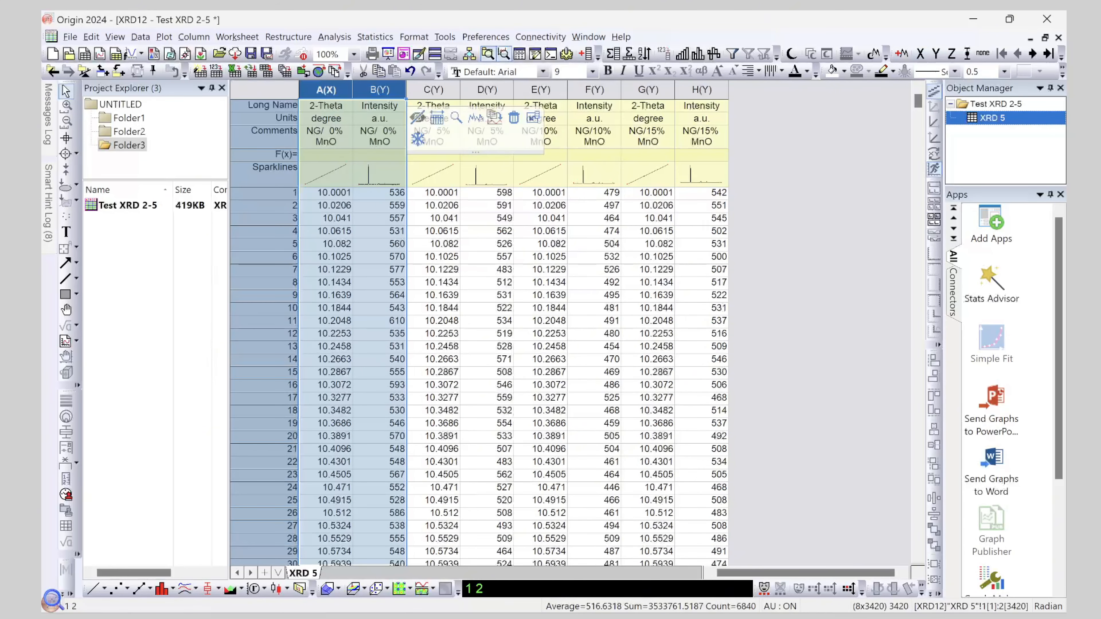
left_click(433, 90)
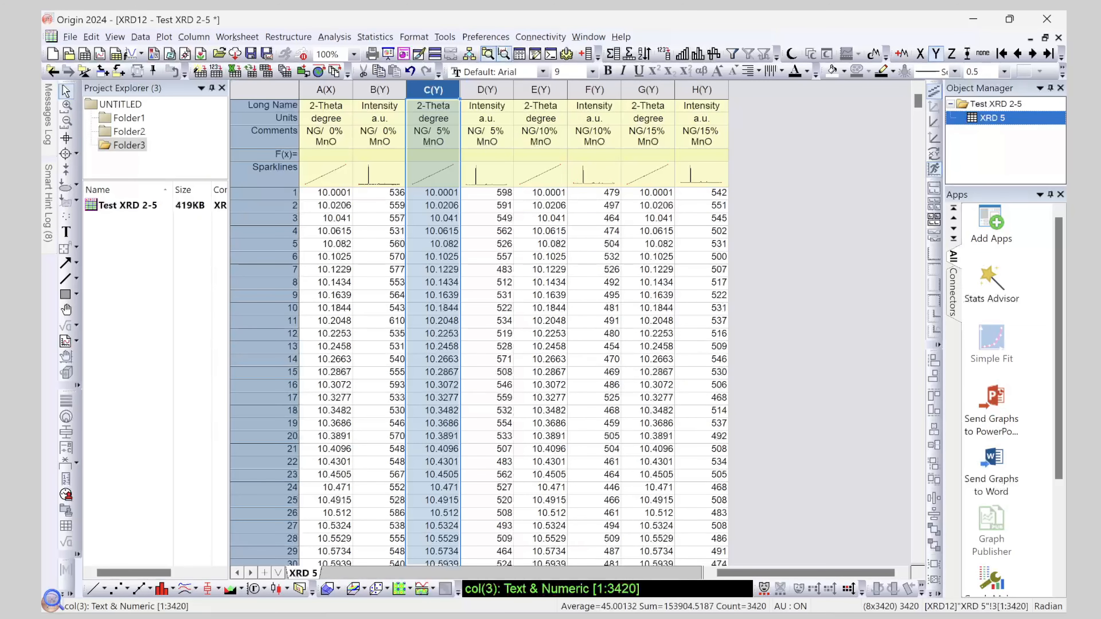
left_click(487, 90)
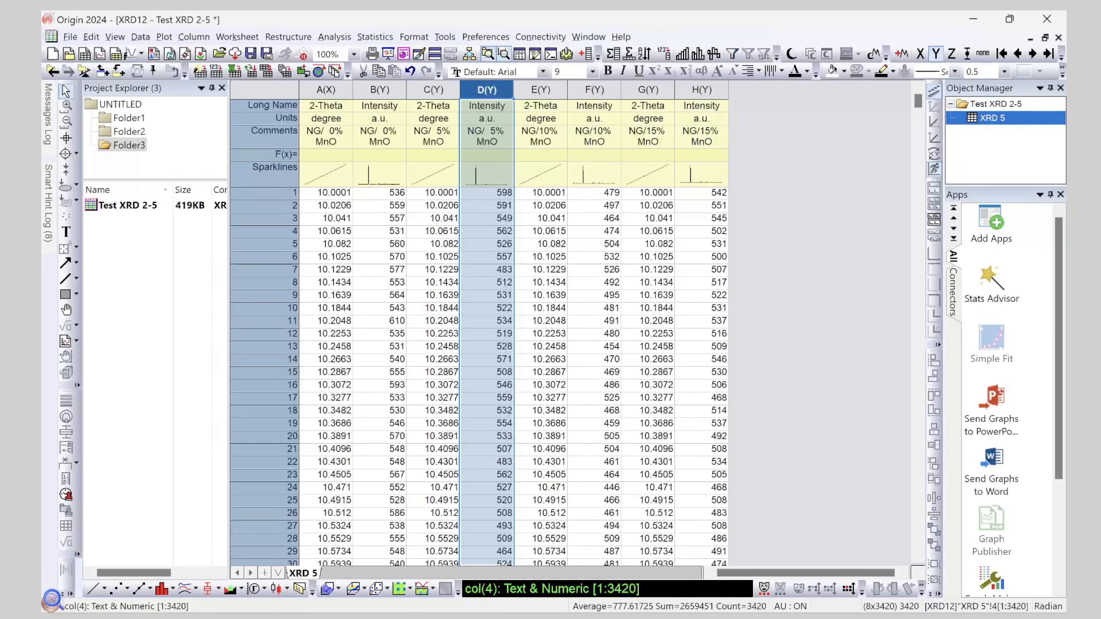
left_click(433, 89)
right_click(440, 90)
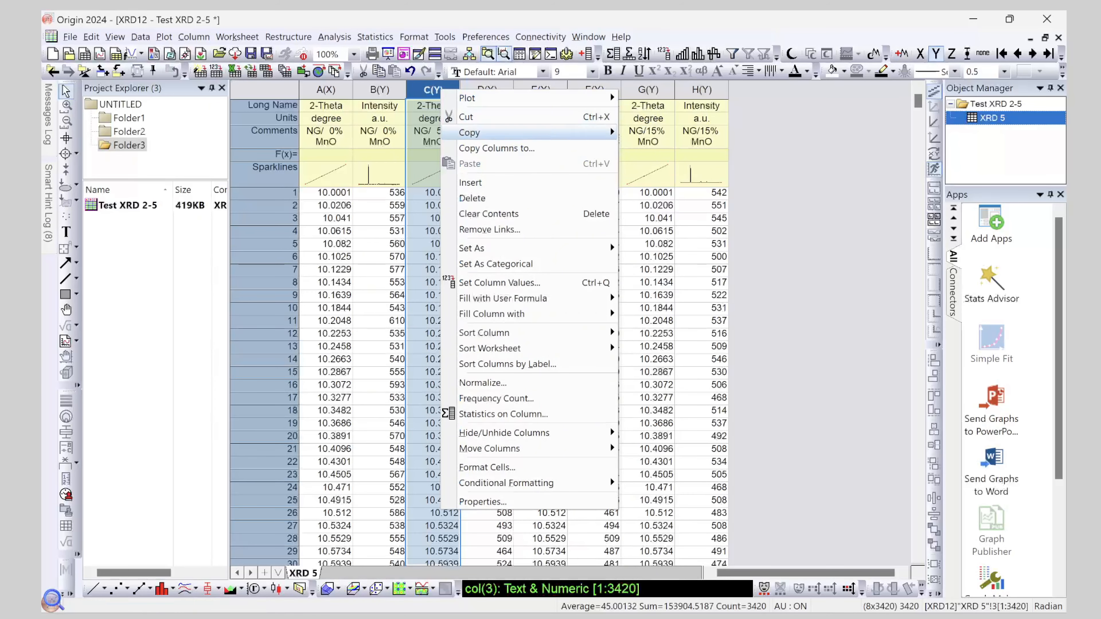
mouse_move(499, 248)
left_click(639, 248)
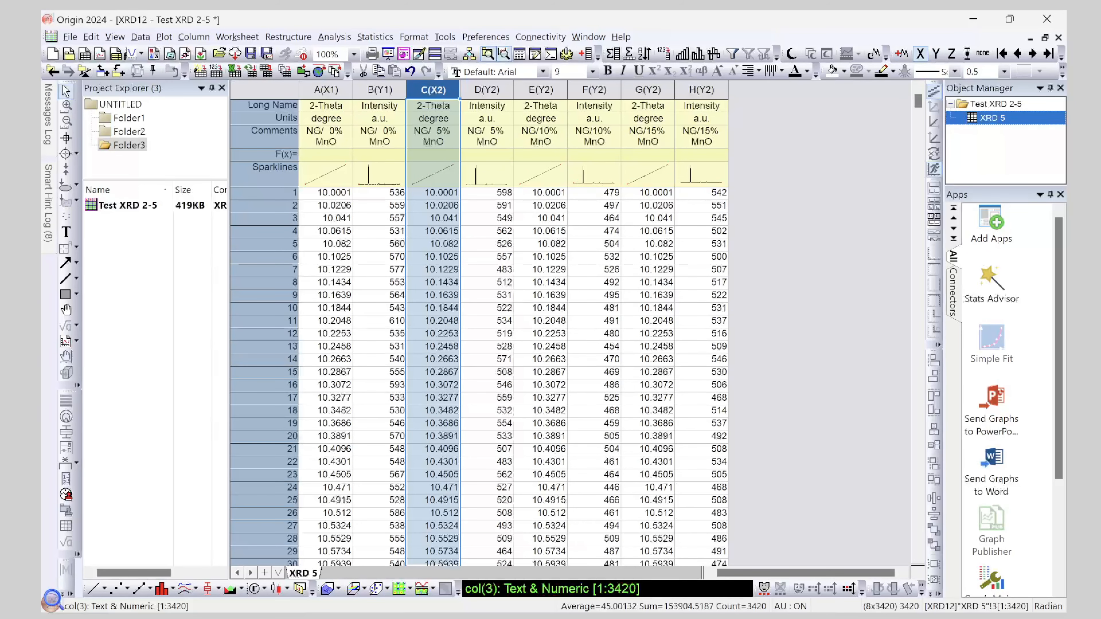
Set the NG/10% MnO 2-Theta column E as an X column
left_click(538, 89)
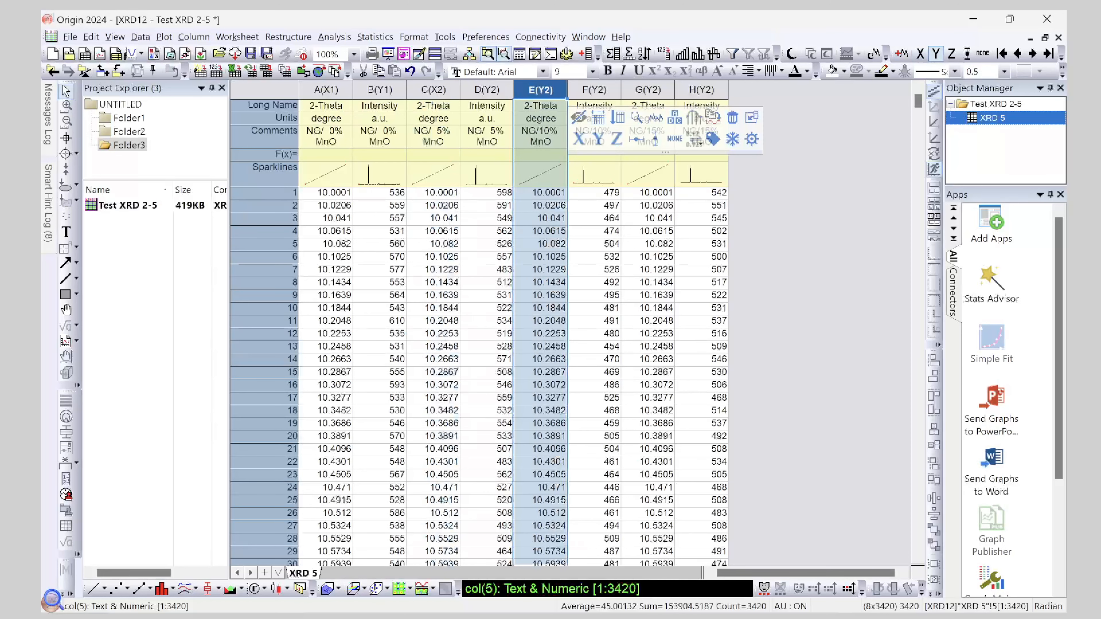
right_click(534, 90)
mouse_move(563, 248)
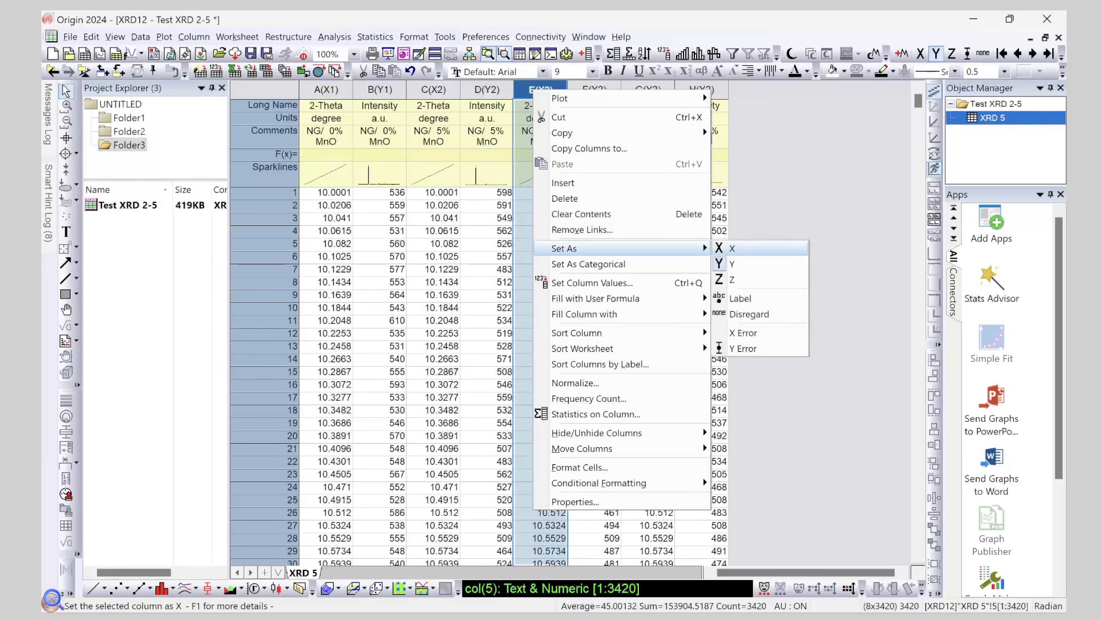
left_click(729, 248)
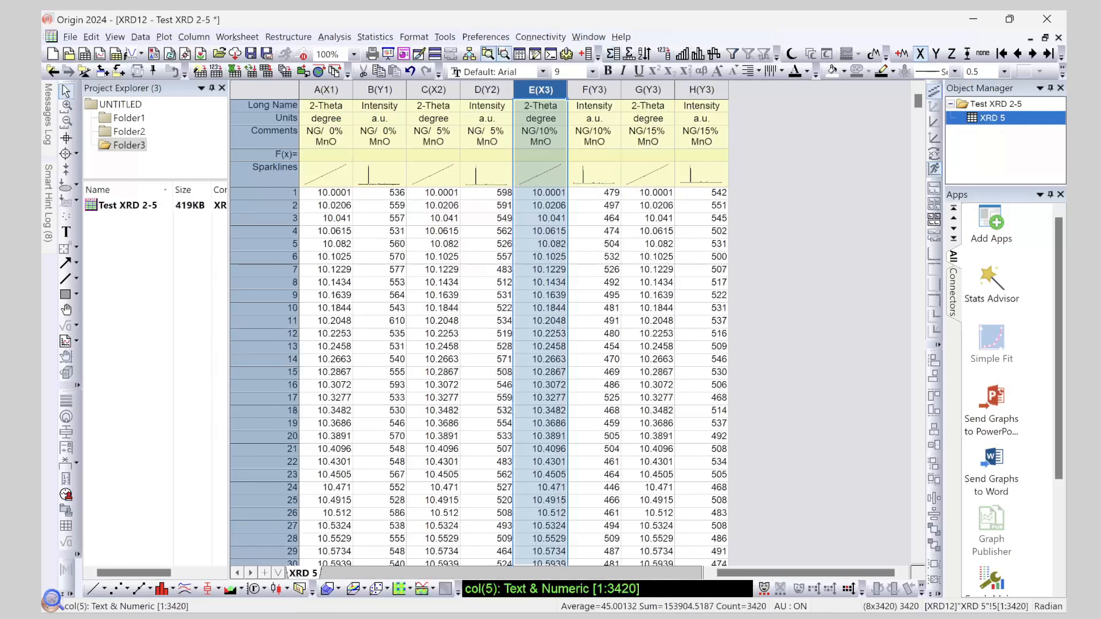
Try a line plot of the NG/15% MnO 2-Theta column G against column A and delete the resulting graph
right_click(641, 90)
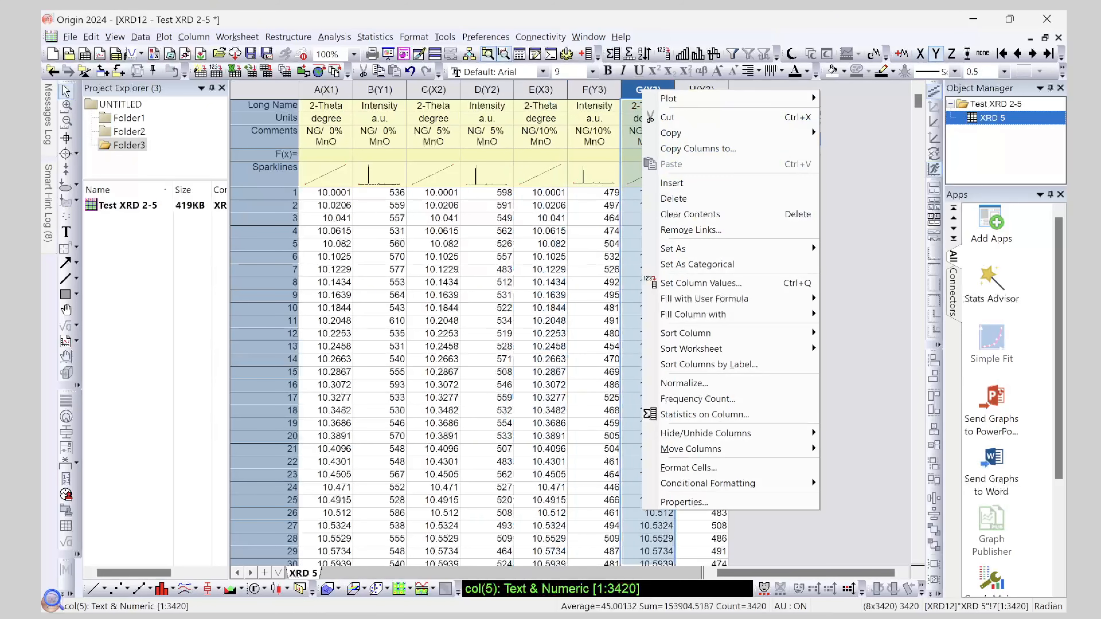
left_click(860, 208)
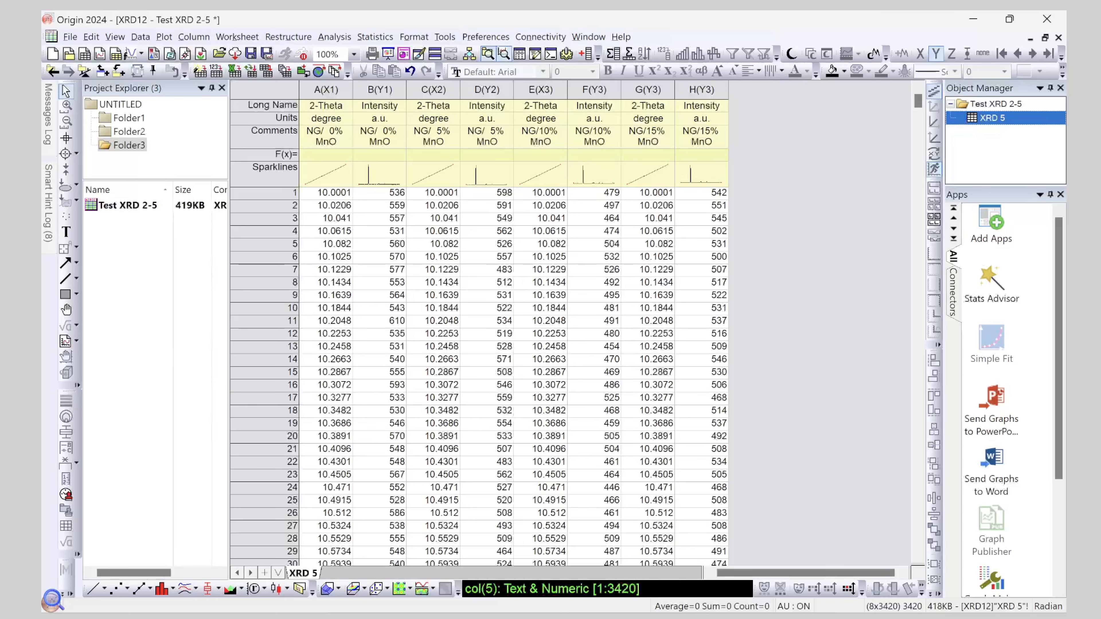
left_click(326, 90)
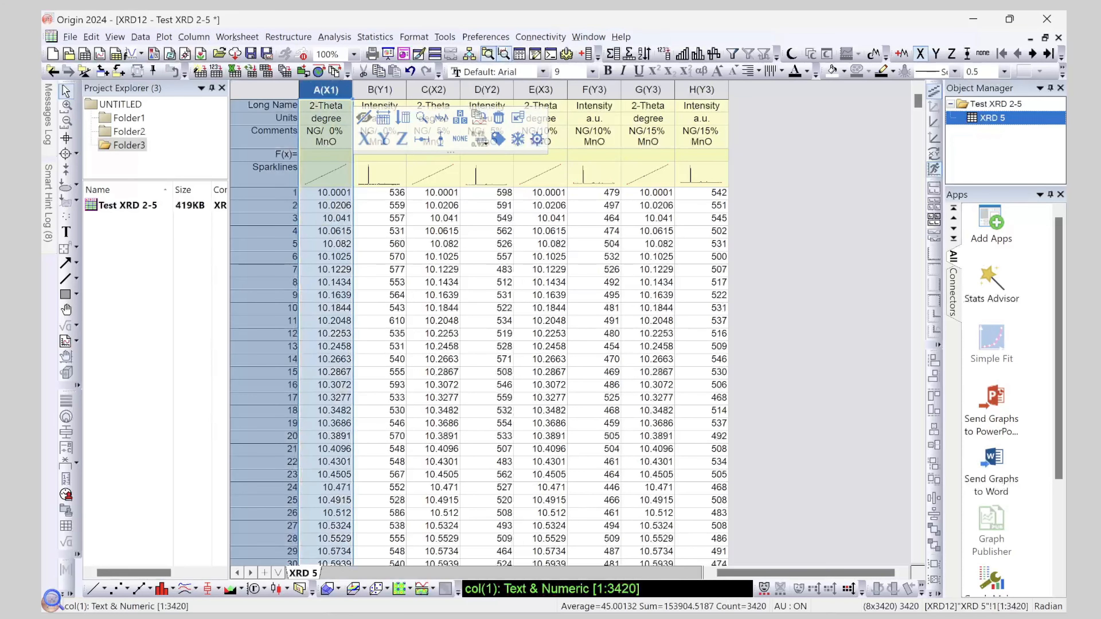
left_click(648, 90)
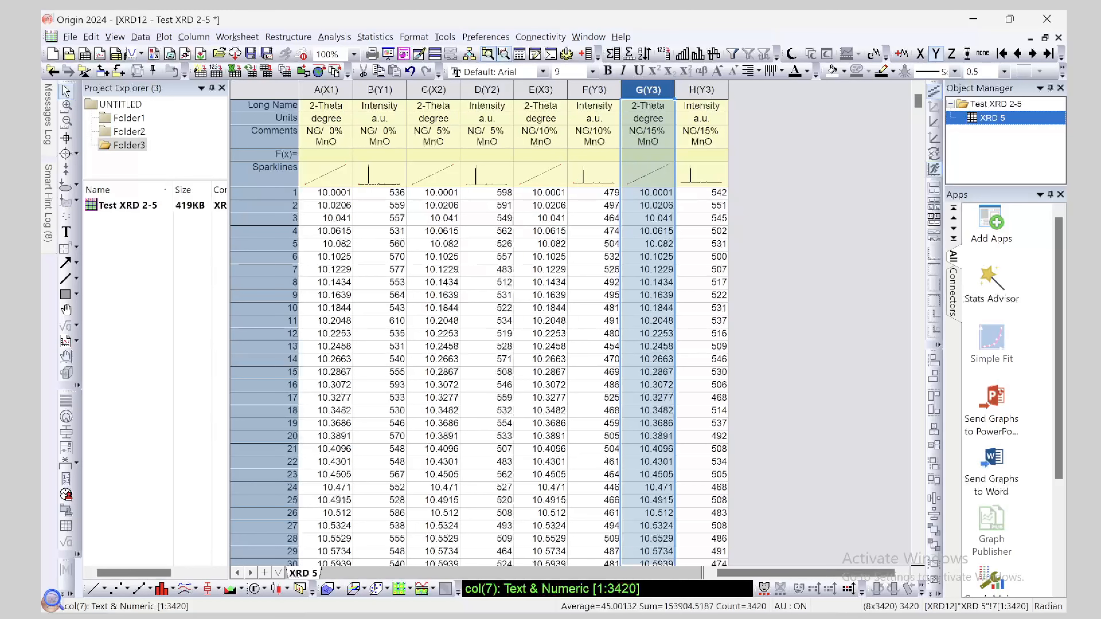
left_click(326, 90)
left_click(648, 90)
left_click(327, 90, "ctrl")
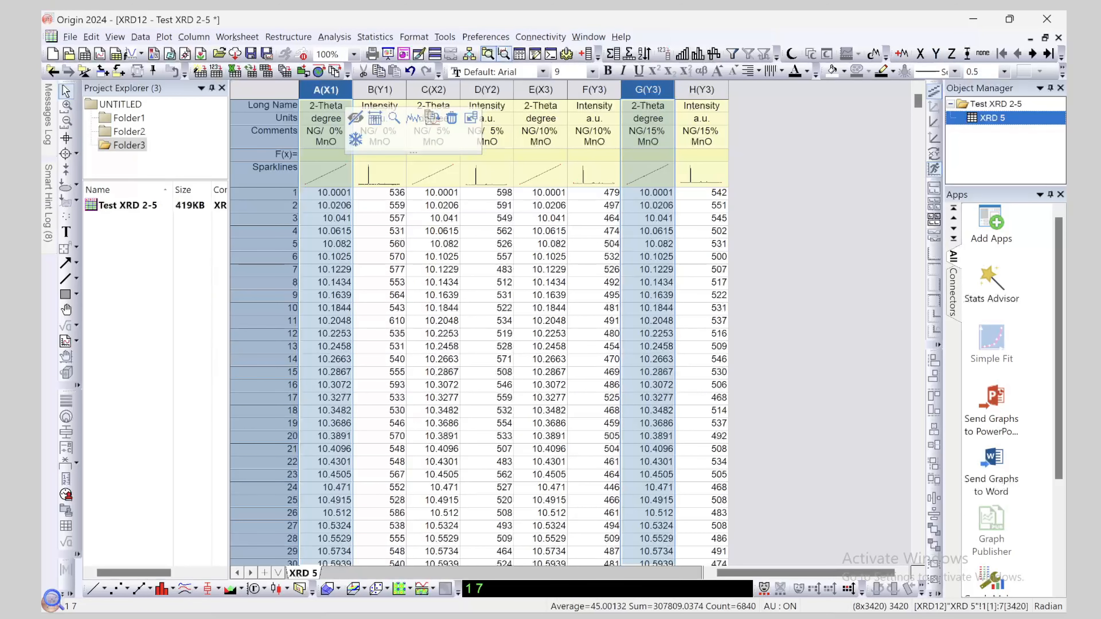
left_click(92, 589)
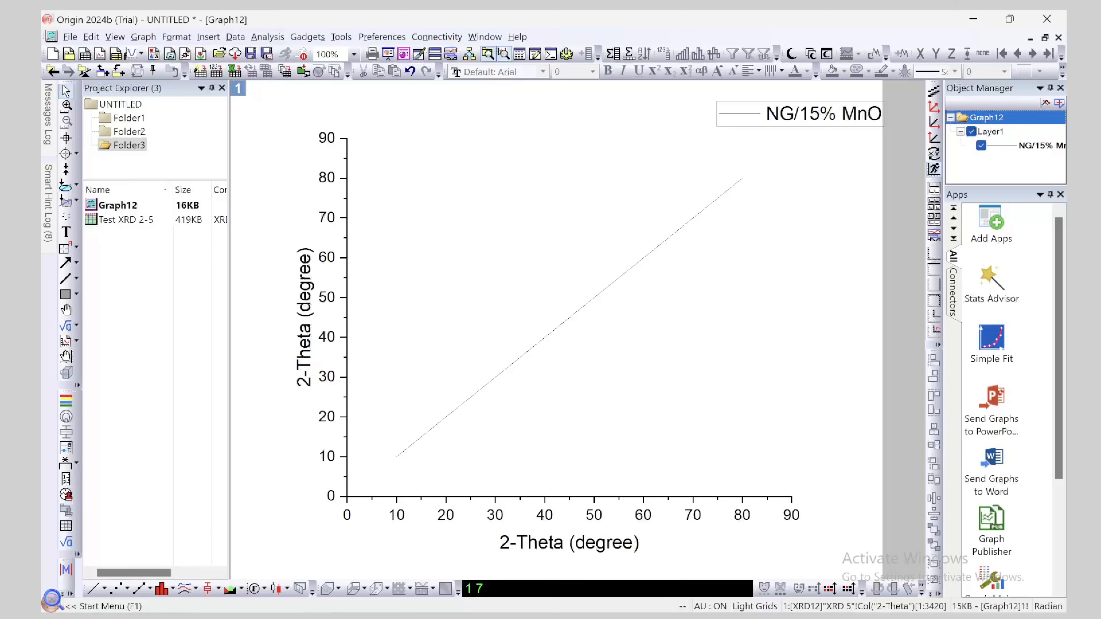
right_click(118, 207)
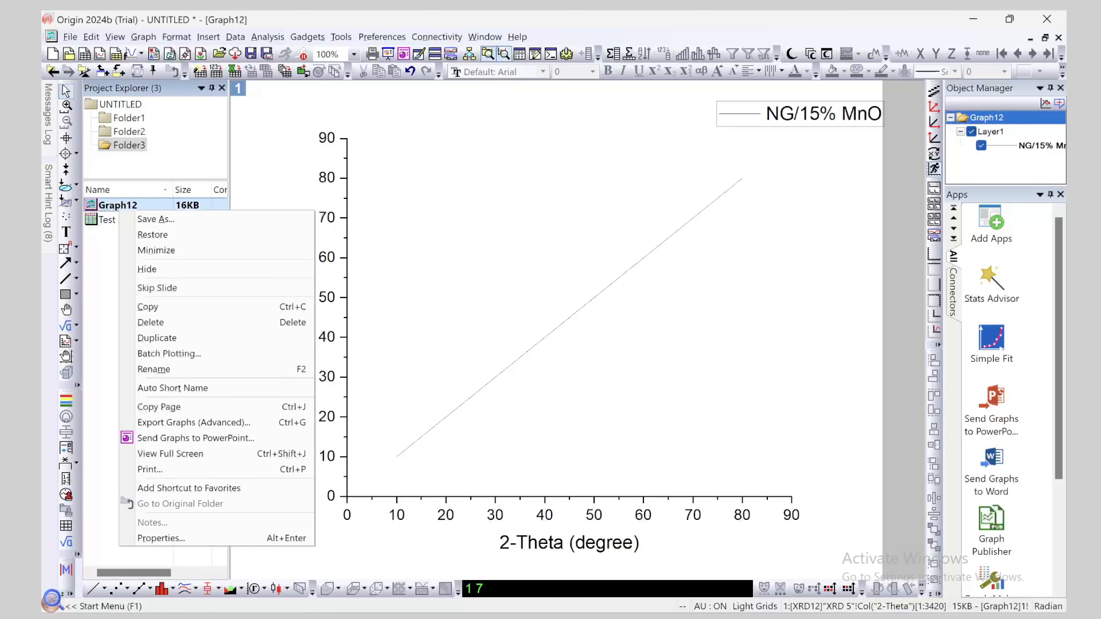
left_click(153, 323)
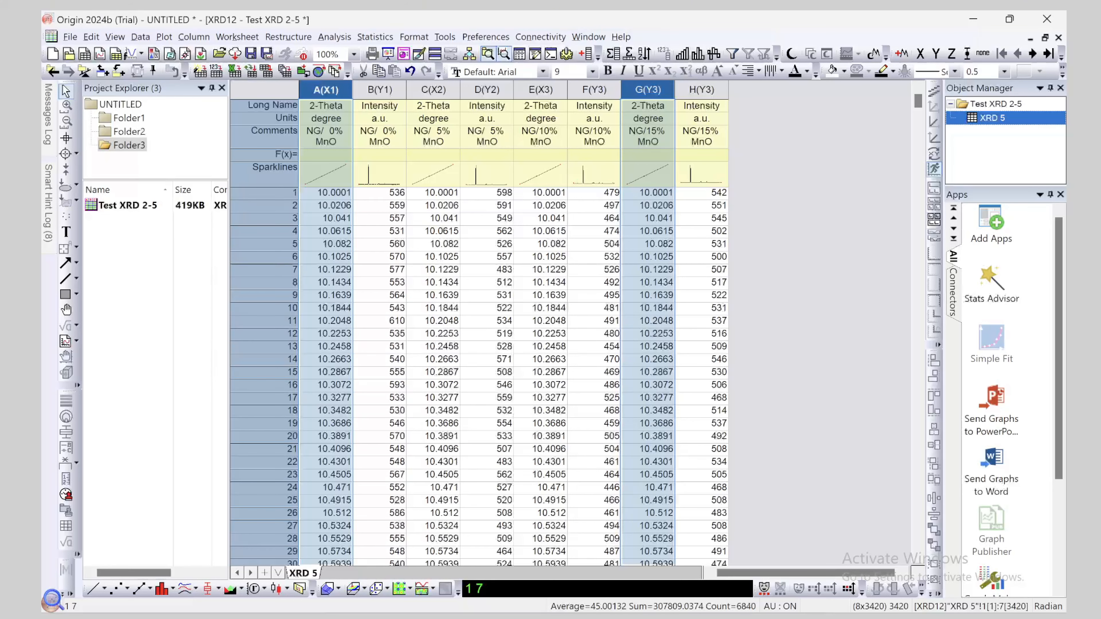
Set the selected 2-Theta columns A and G as X, giving the NG/15% MnO data its own X column
right_click(658, 90)
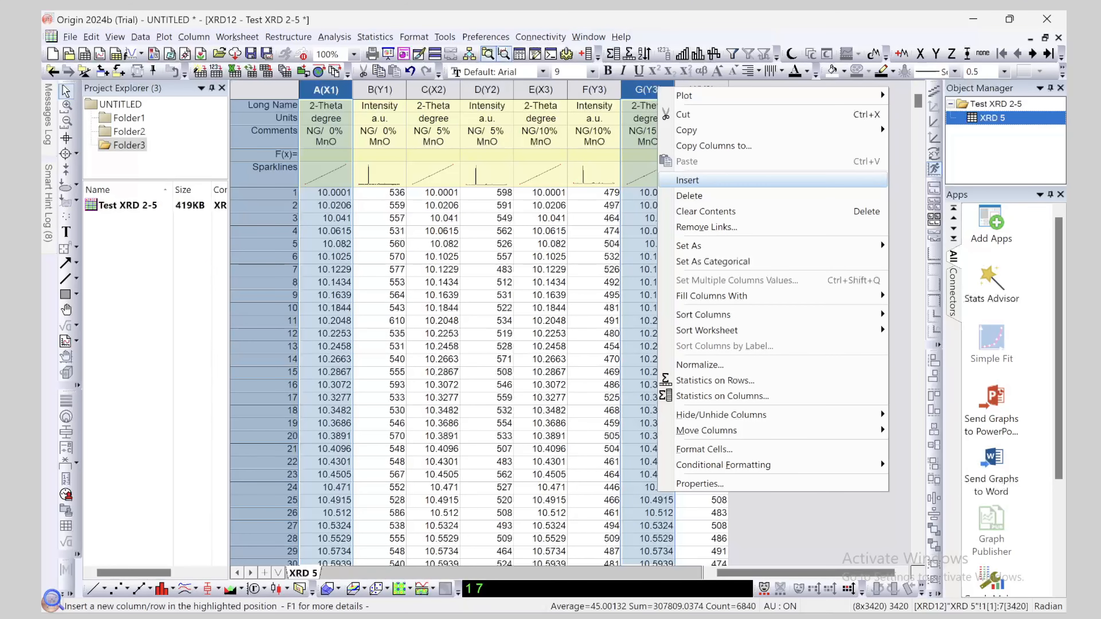
mouse_move(689, 246)
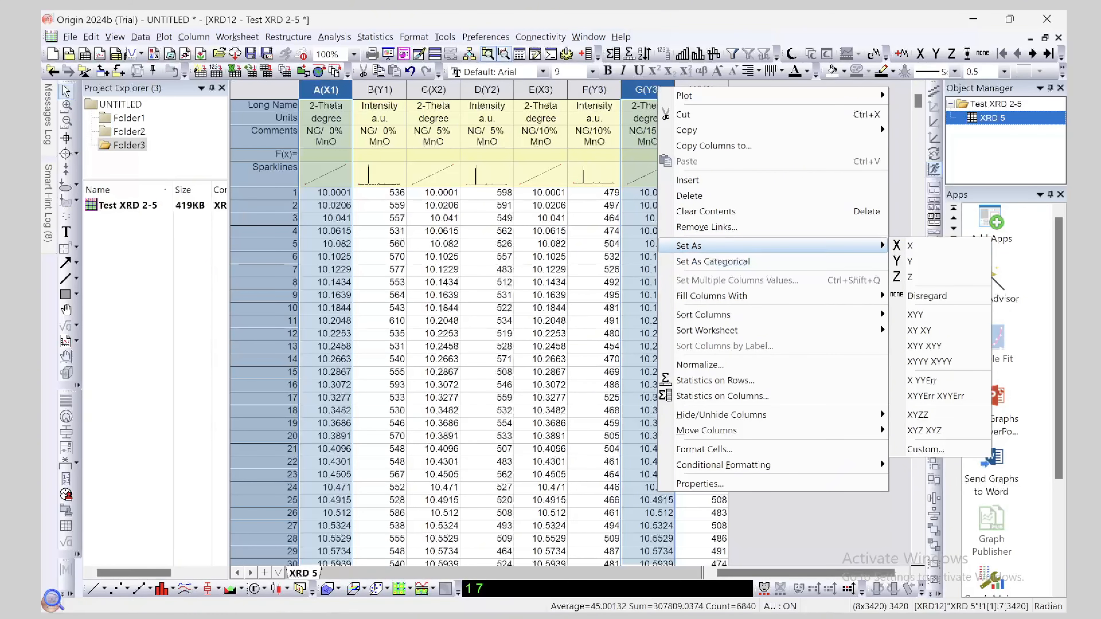
left_click(910, 245)
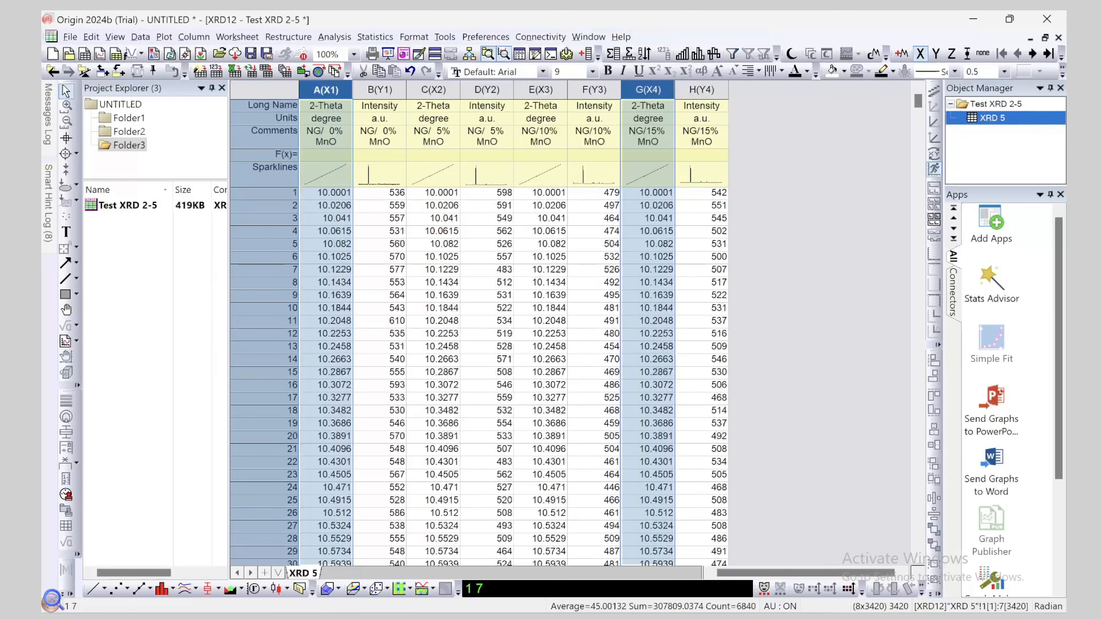
Compare the first-row 2-Theta values across columns A, C, E and G of the worksheet
left_click(326, 192)
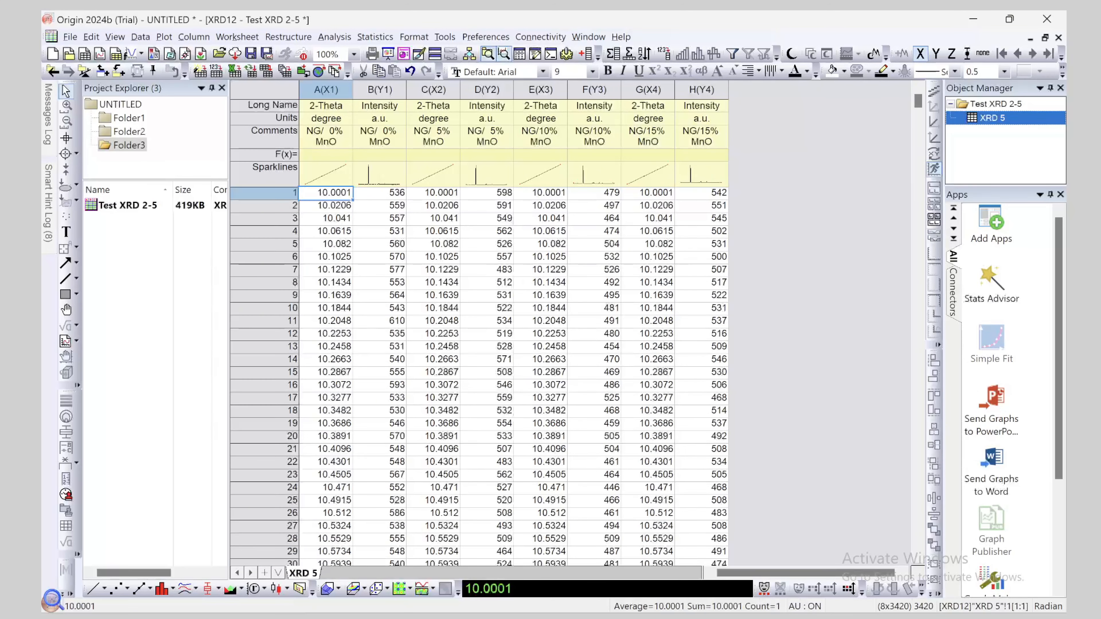
key("Right")
key("Right")
key("Right")
key("Right")
key("Right")
key("Right")
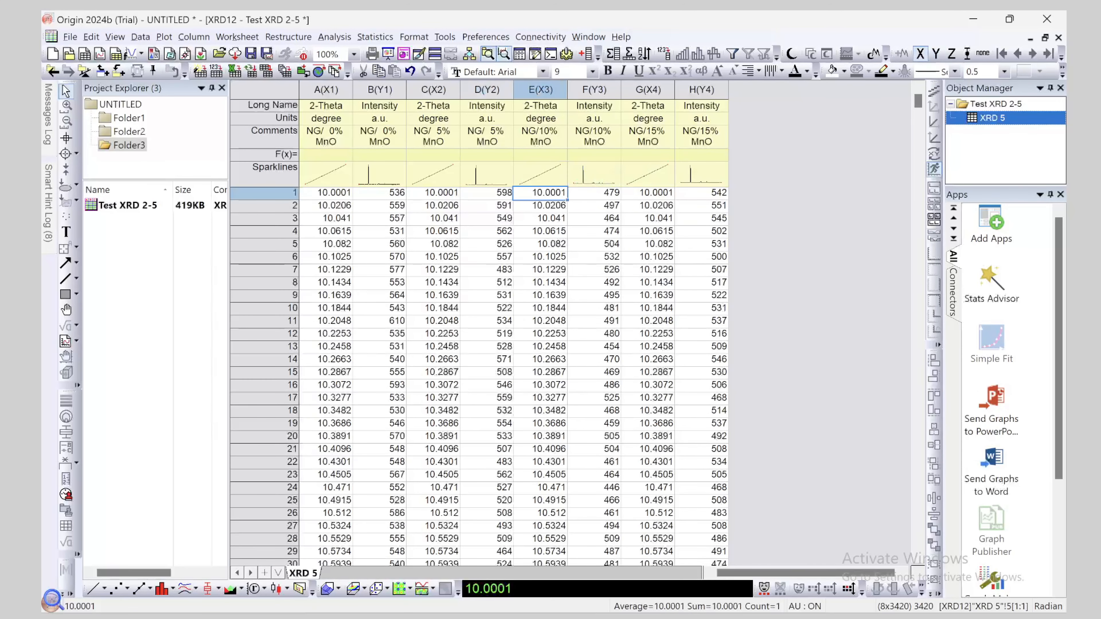
scroll(479, 377, "down", 5)
scroll(479, 378, "up", 5)
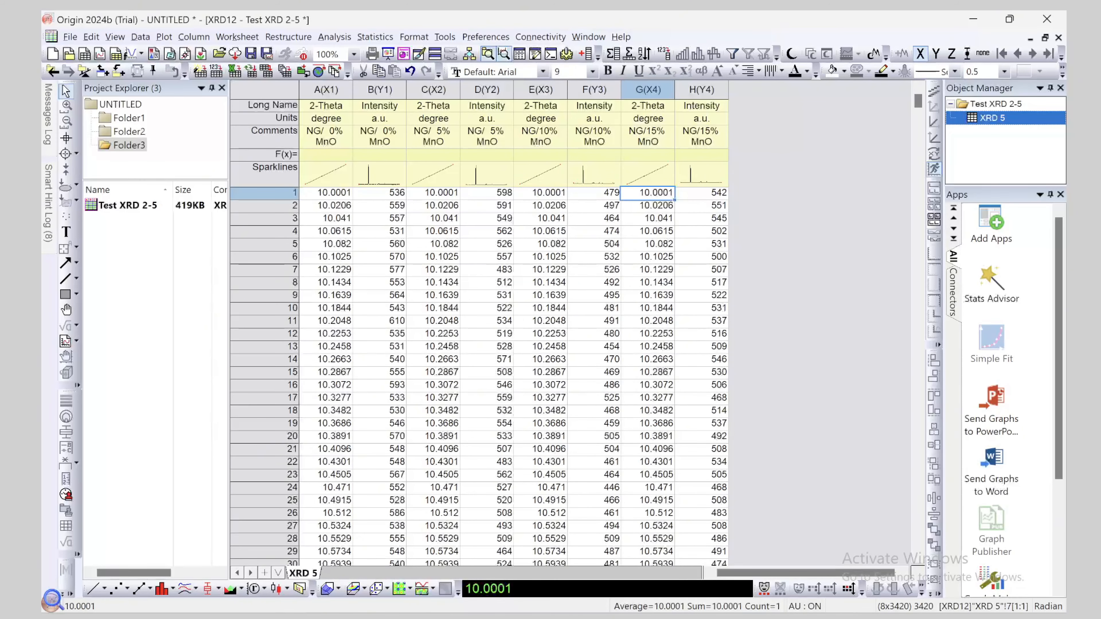
Check the 2-Theta columns A(X1), C(X2), E(X3) and G(X4) in turn and compare their values further down the rows
left_click(434, 90)
left_click(541, 90)
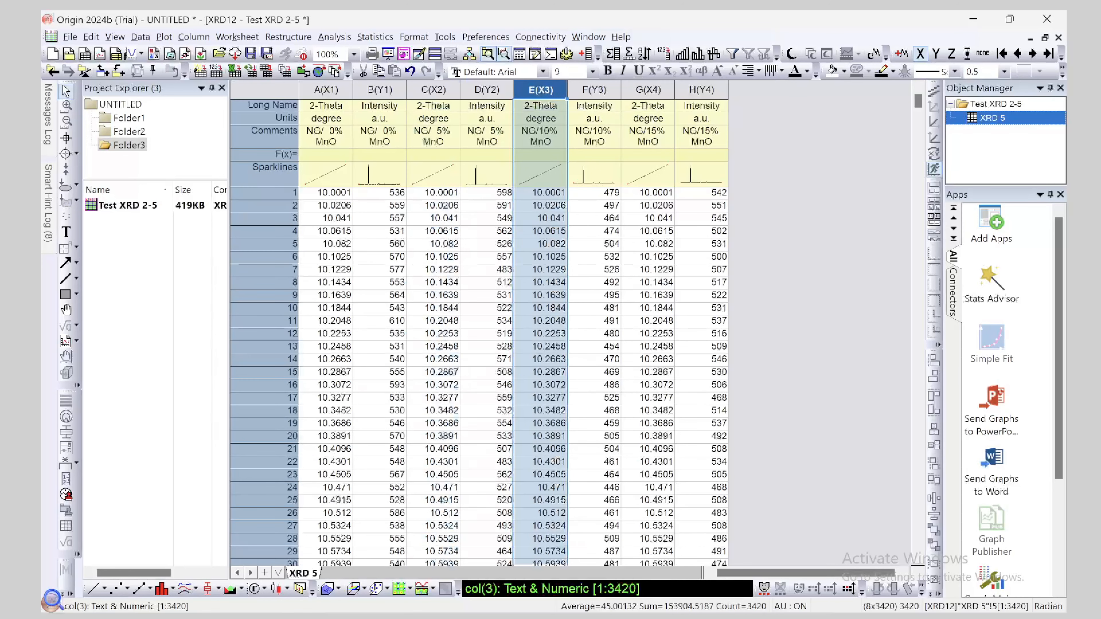
left_click_drag(434, 90, 594, 89)
key("Escape")
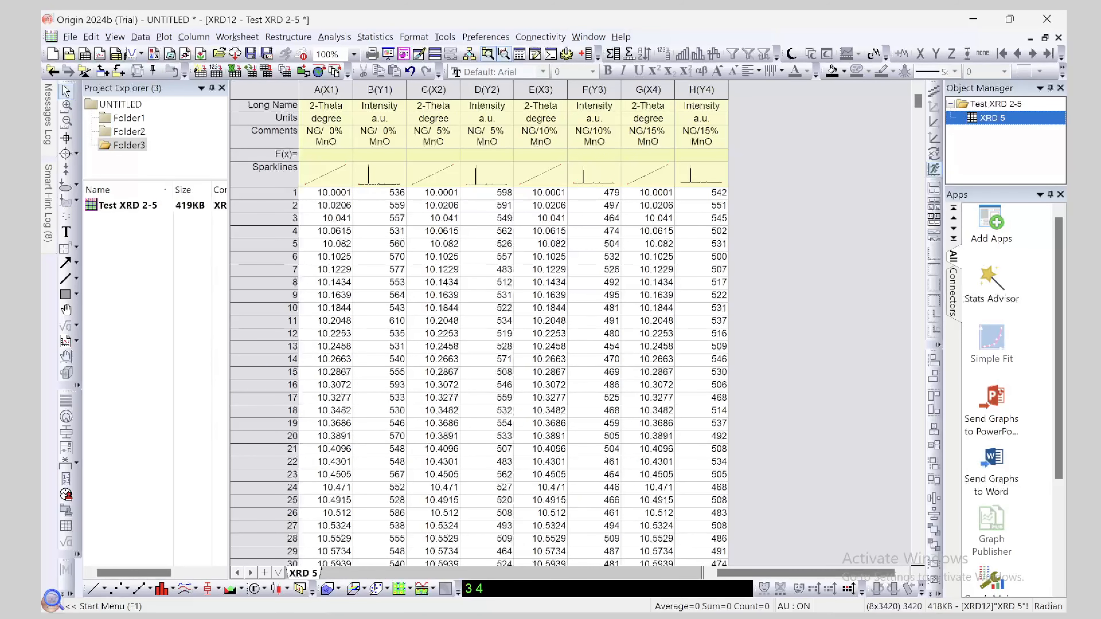
left_click(326, 89)
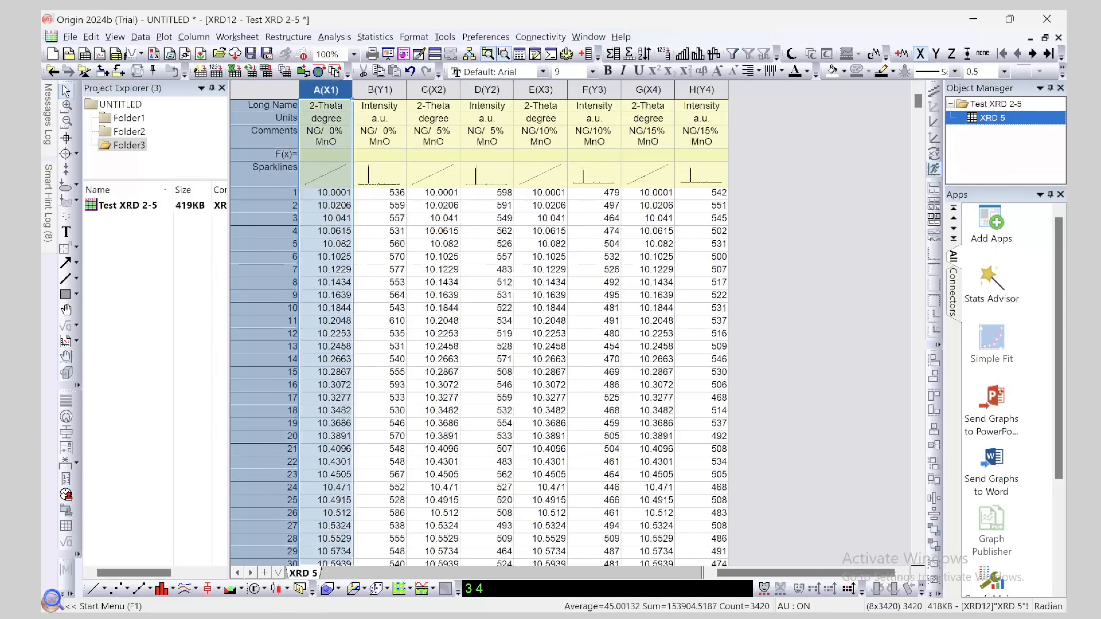
left_click(433, 89)
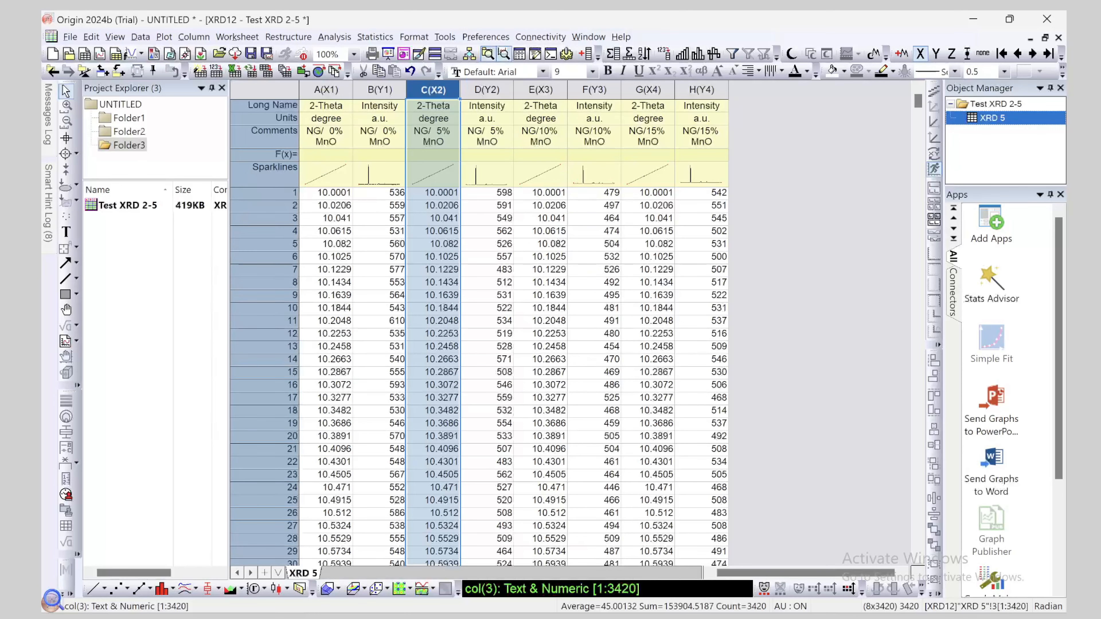
left_click(540, 90)
left_click(648, 89)
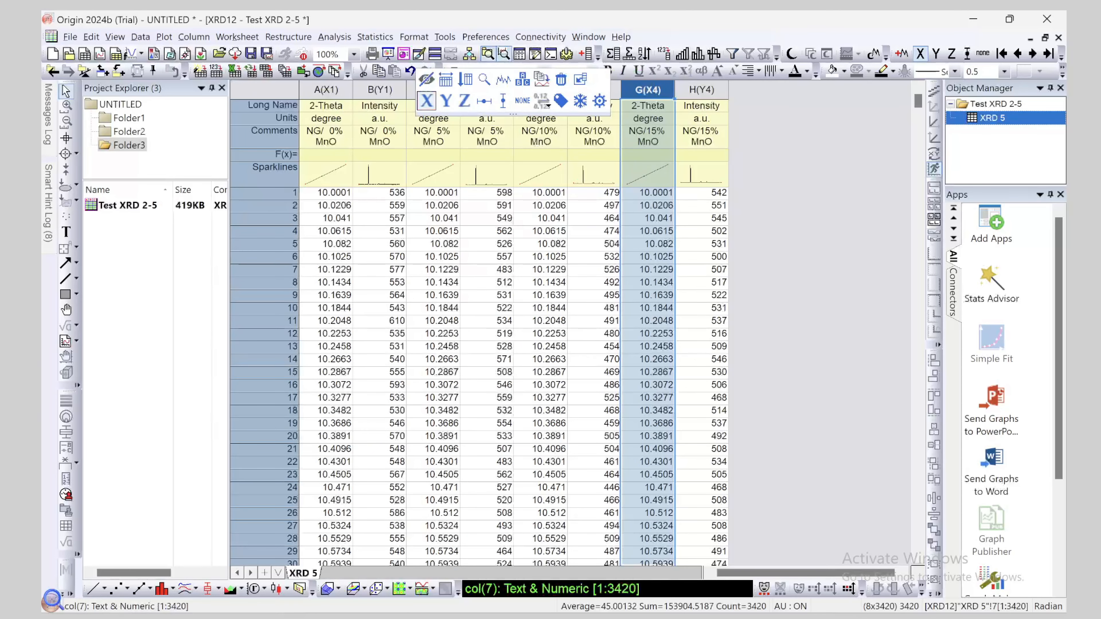
scroll(648, 373, "down", 10)
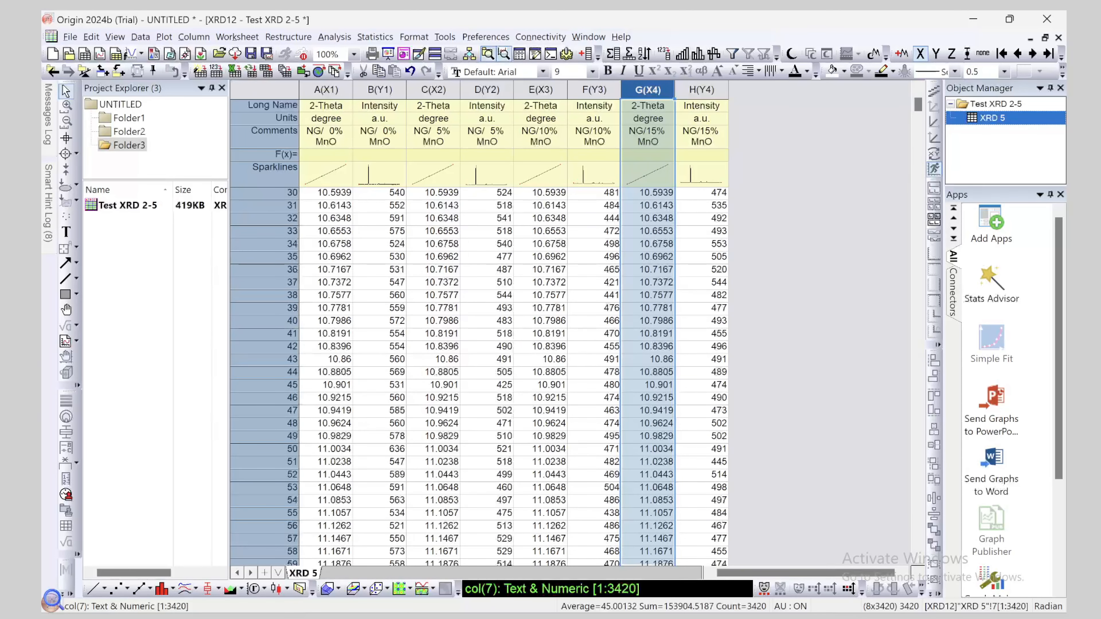
scroll(508, 375, "up", 2)
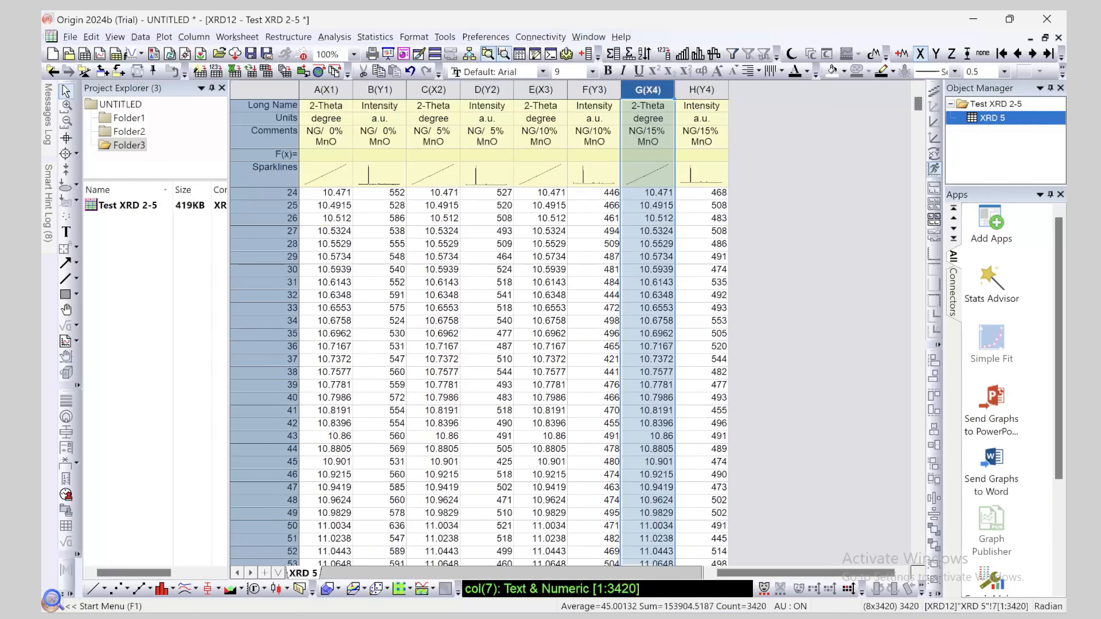
scroll(507, 375, "up", 8)
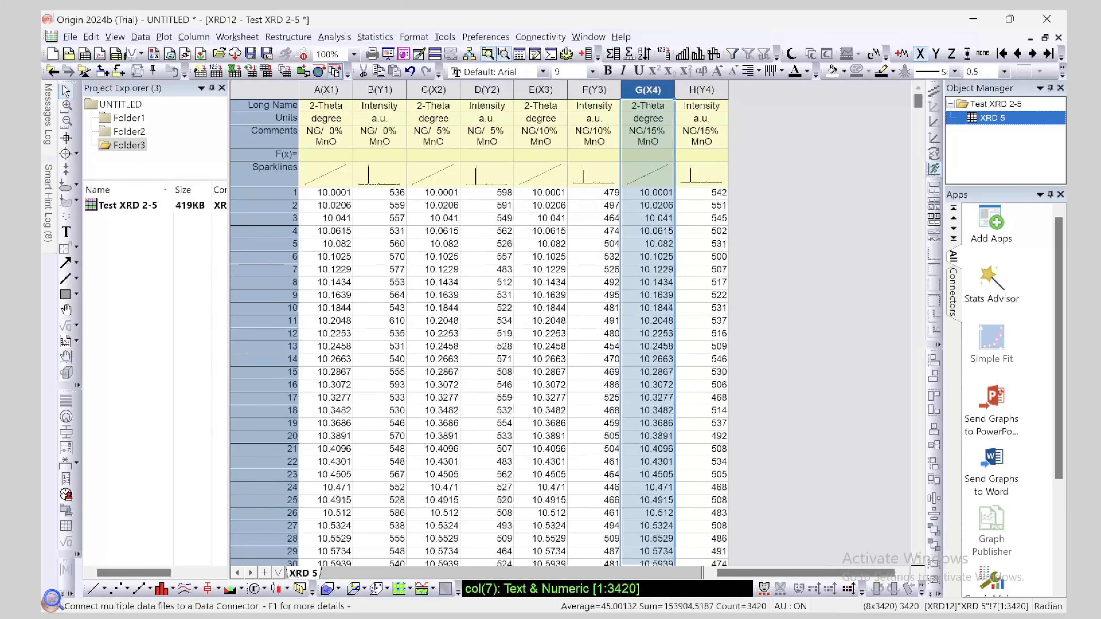
Try selecting all worksheet columns, both at once and one by one from A(X1) to H(Y4), and clear the selection
key("ctrl+a")
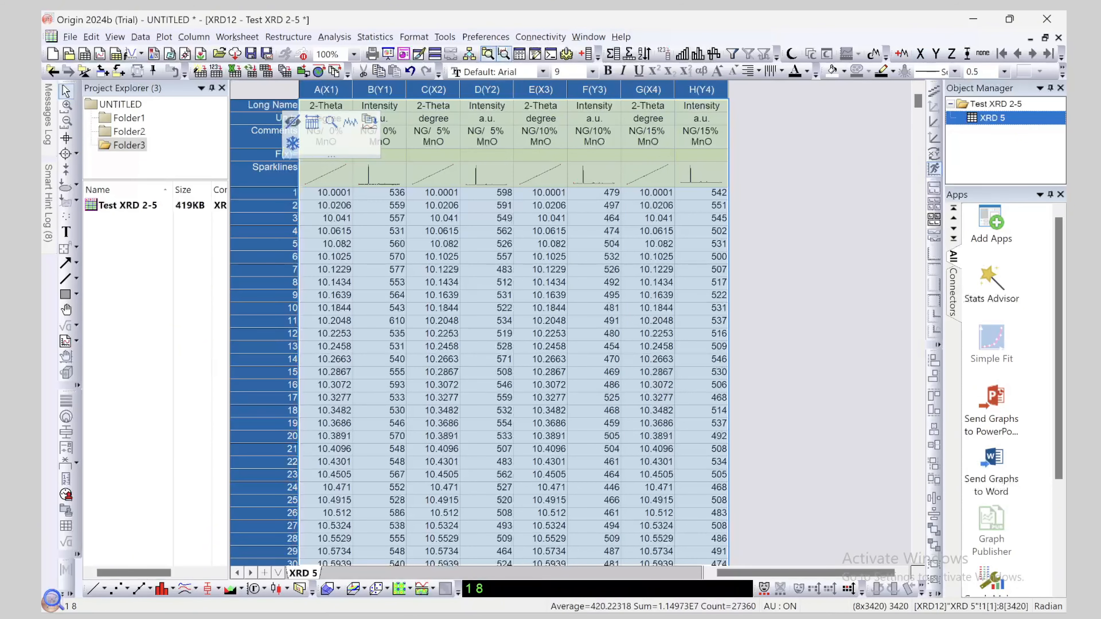
key("Escape")
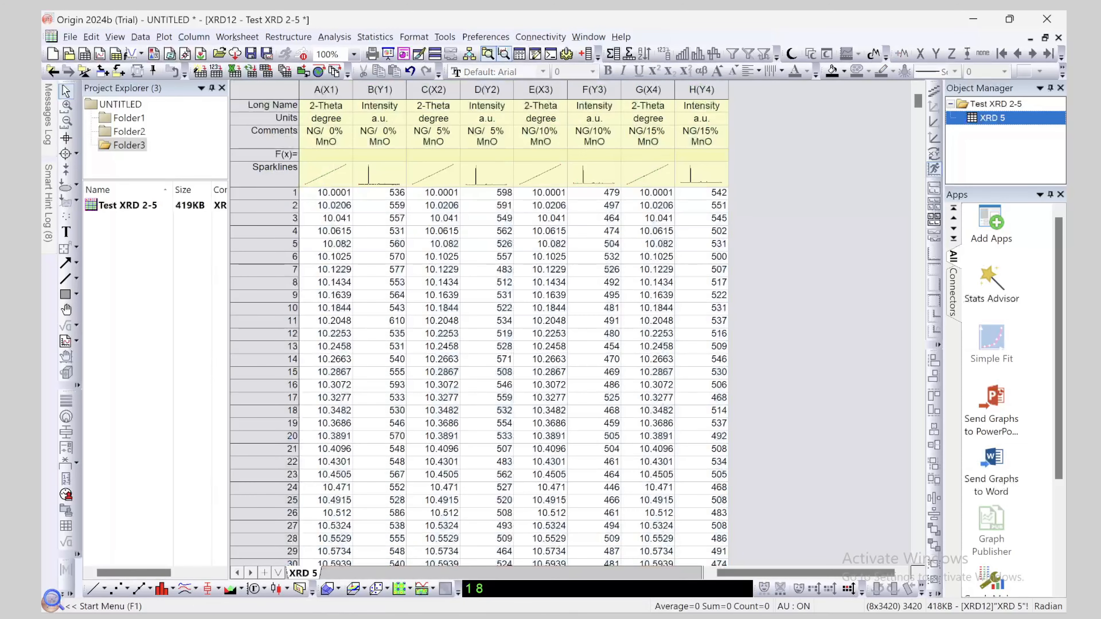
left_click(326, 90)
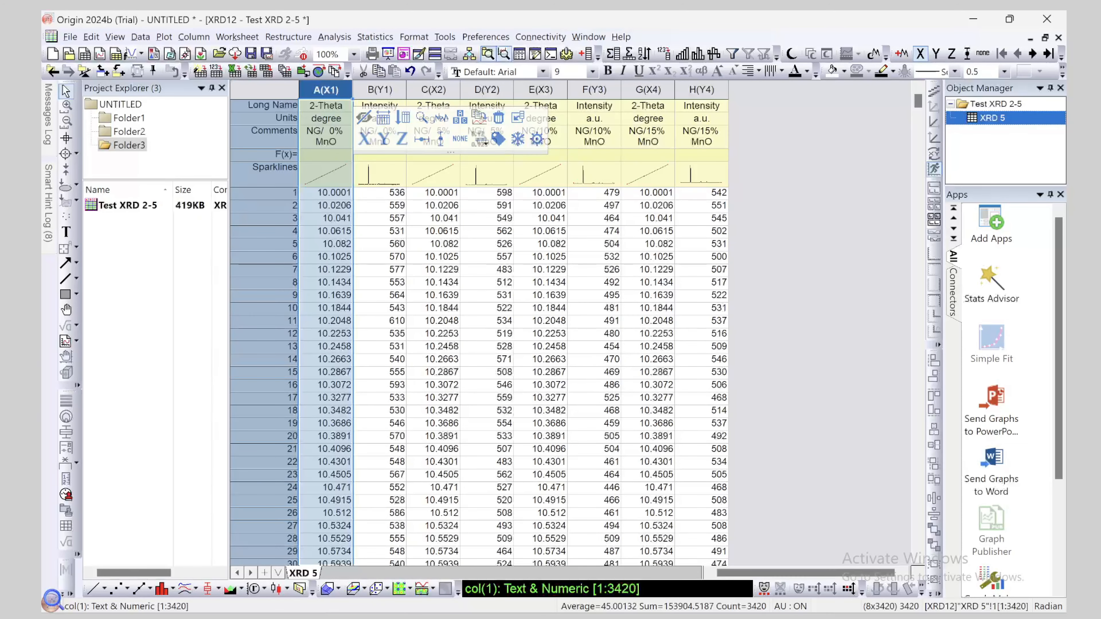
key("shift+Right")
key("shift+Right")
key("shift+Right")
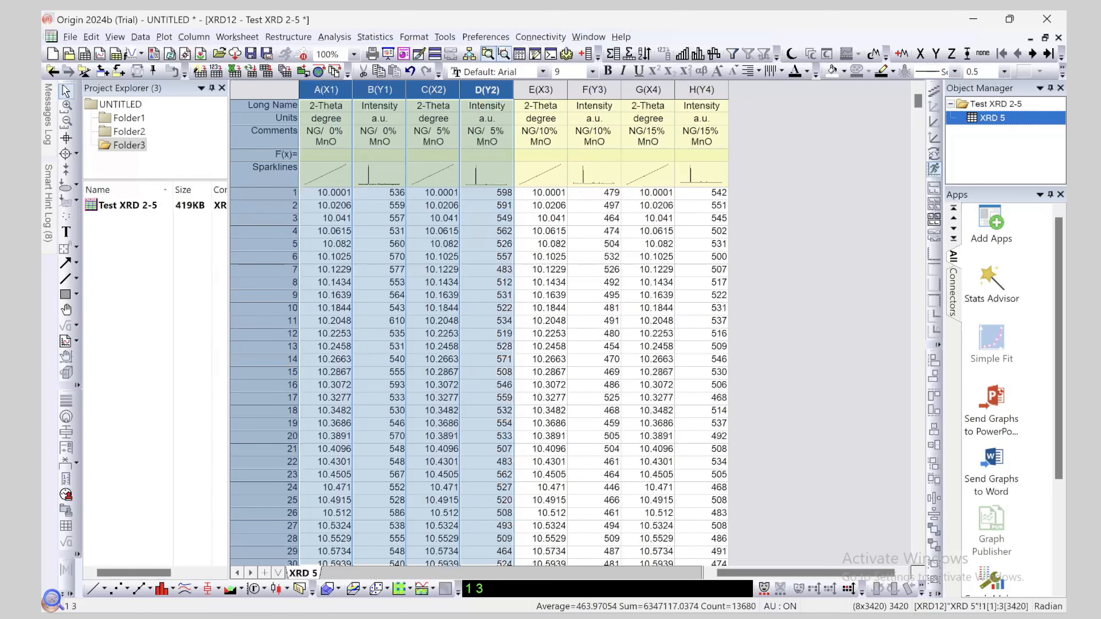
key("shift+Right")
key("shift+Right")
key("shift+Right")
key("shift+Right")
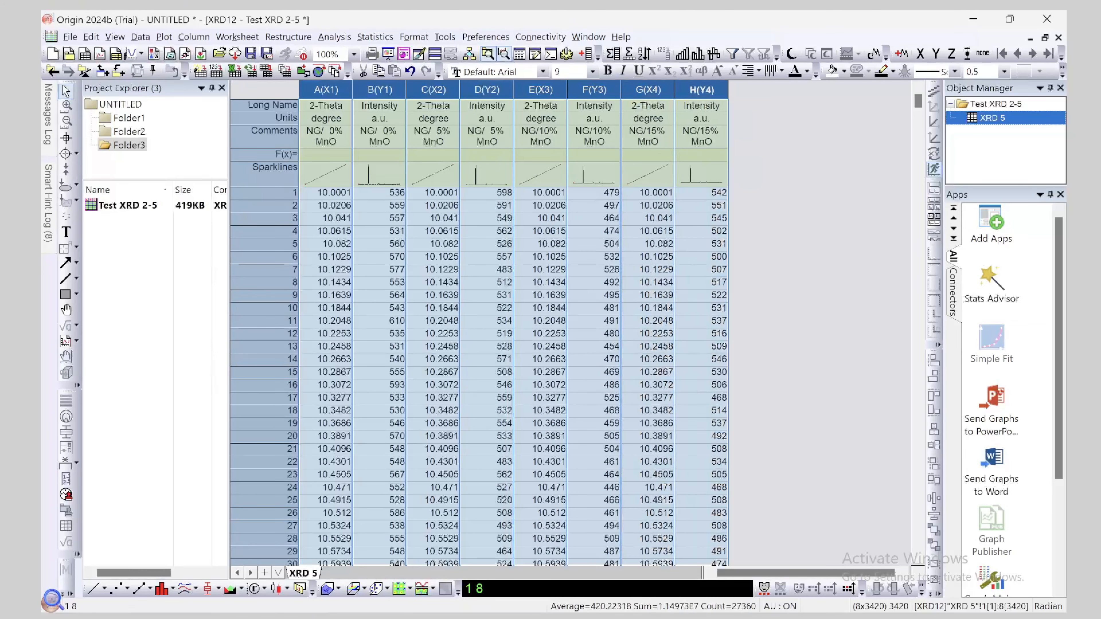
key("ctrl+a")
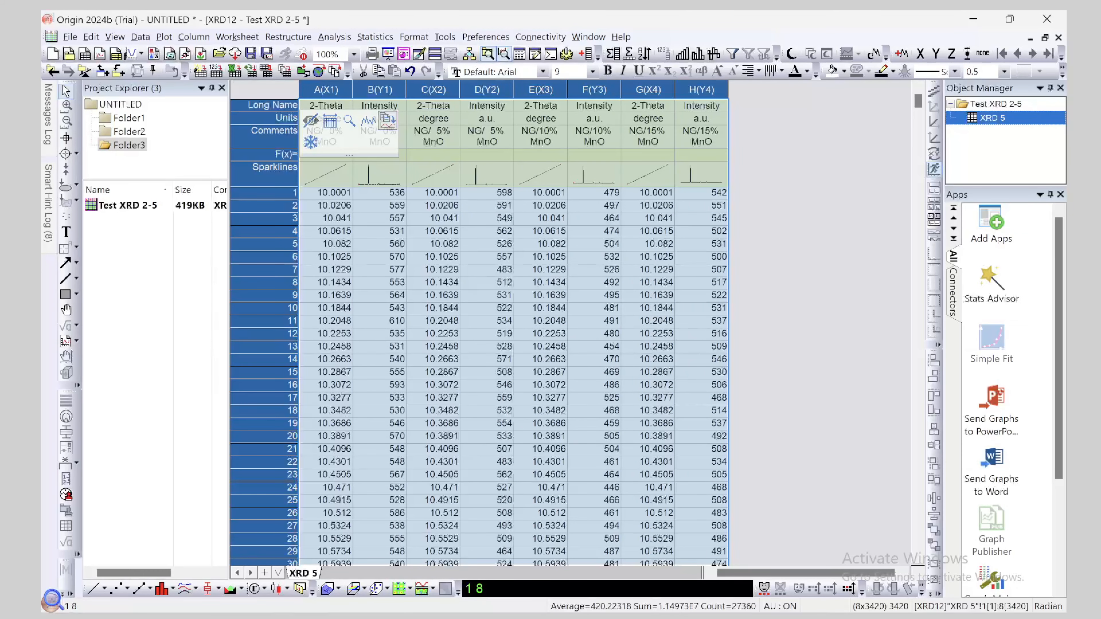
left_click(819, 269)
Try clearing the 2-Theta long name of column A(X1) and cancel the edit
left_click(326, 105)
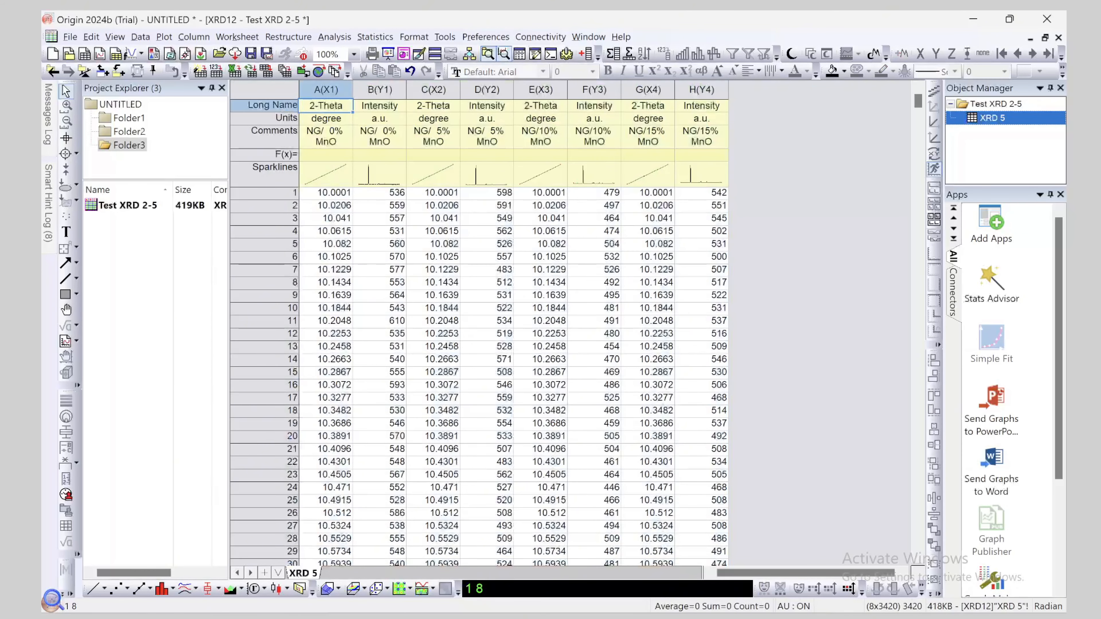
double_click(326, 105)
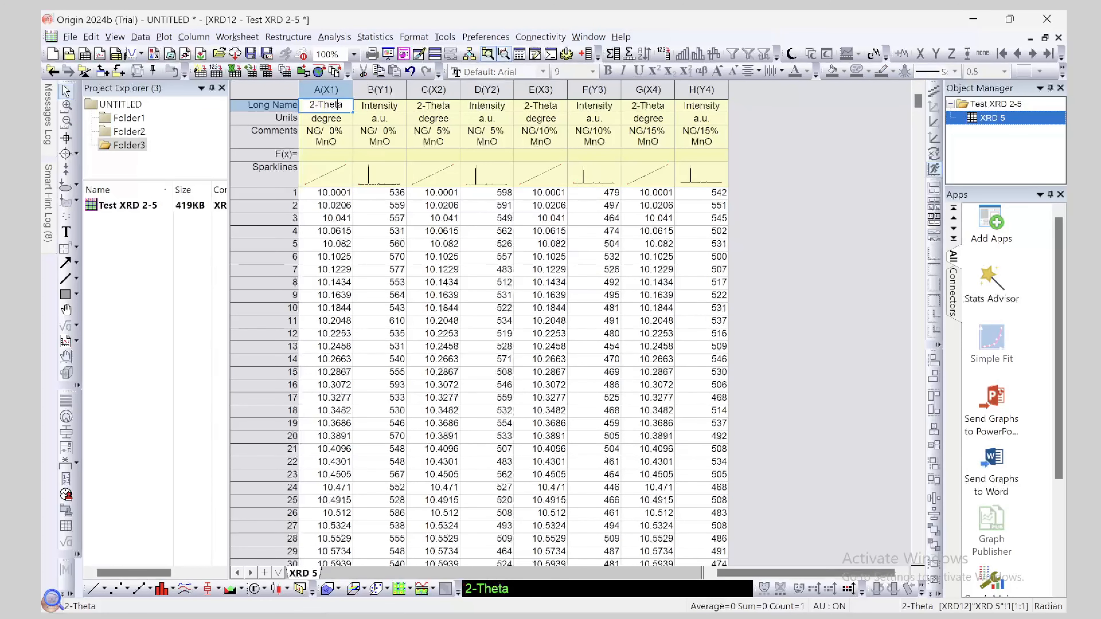
left_click_drag(343, 105, 309, 105)
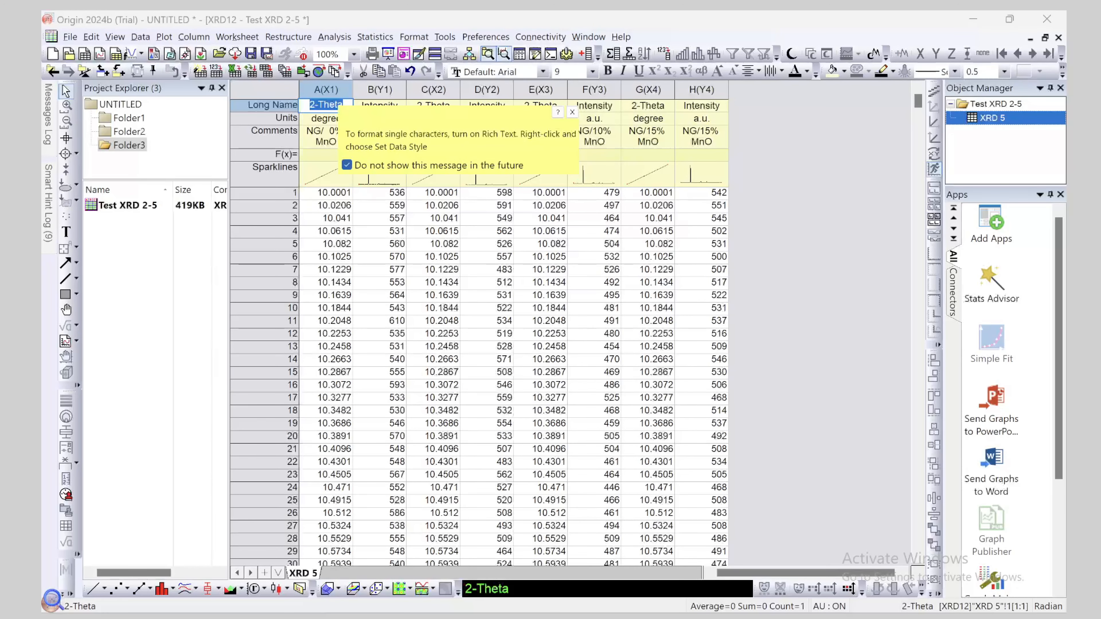
left_click(572, 112)
key("BackSpace")
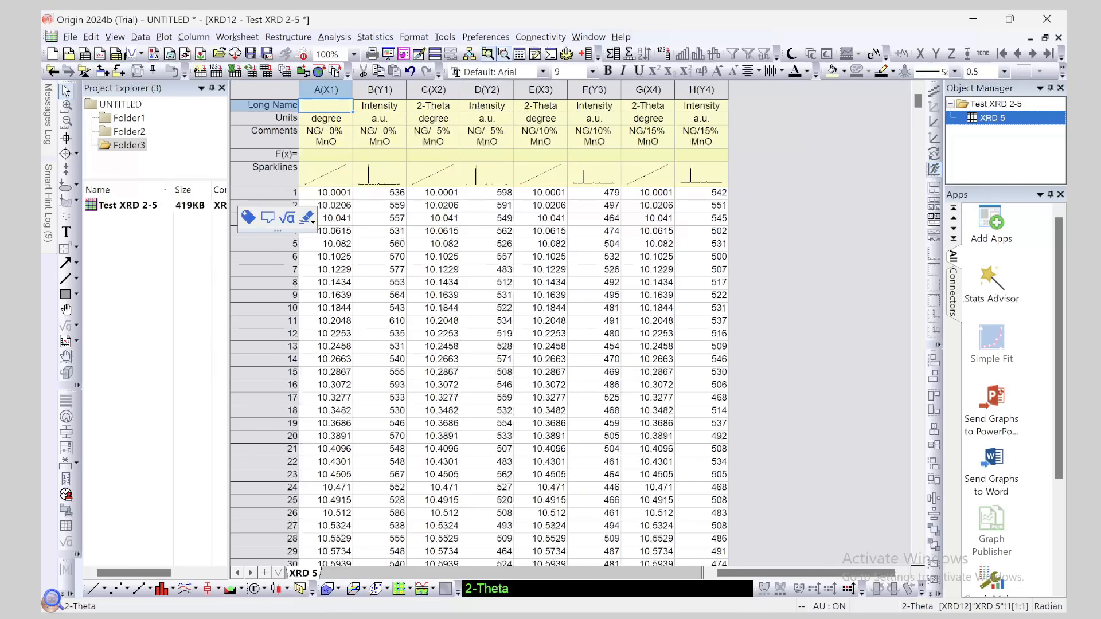
key("Escape")
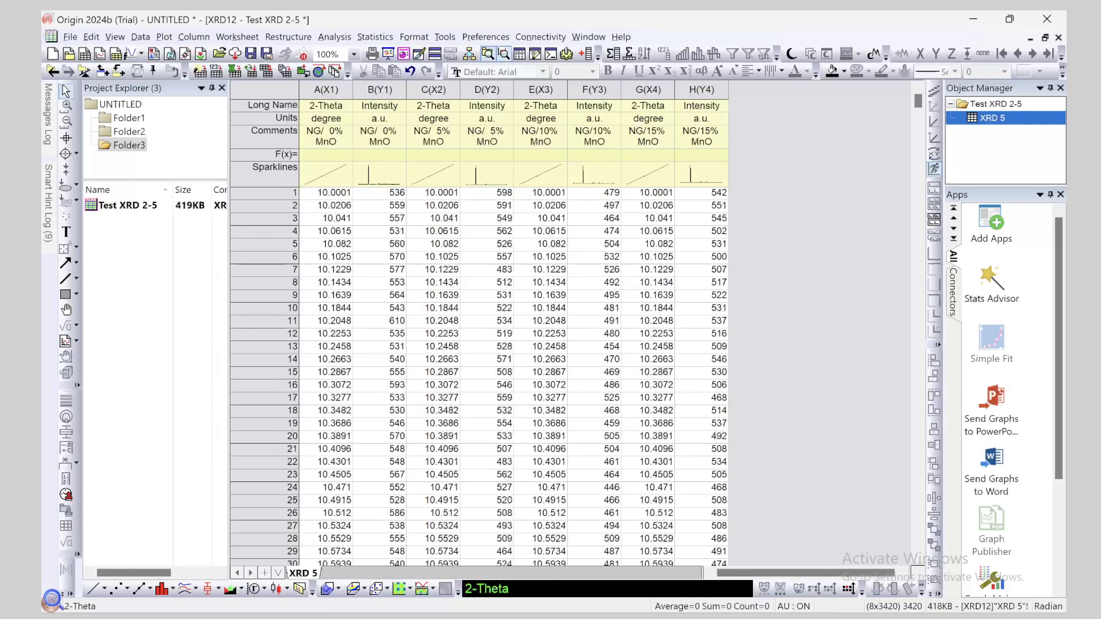
Check the Long Name, Units and Comments entries of columns A(X1) and B(Y1)
left_click(326, 105)
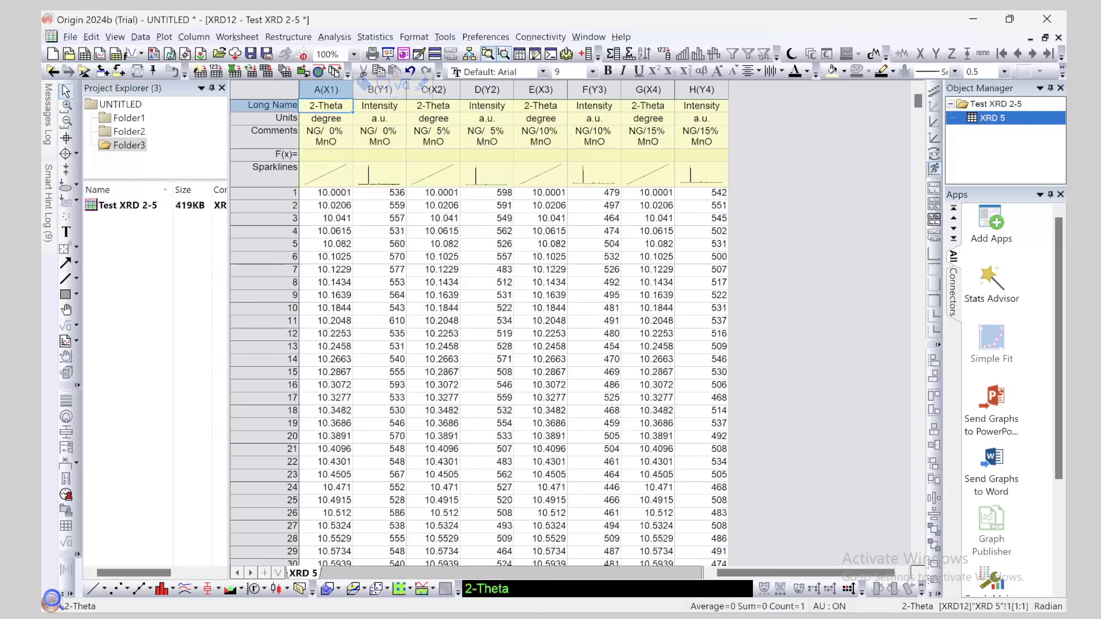
left_click(380, 106)
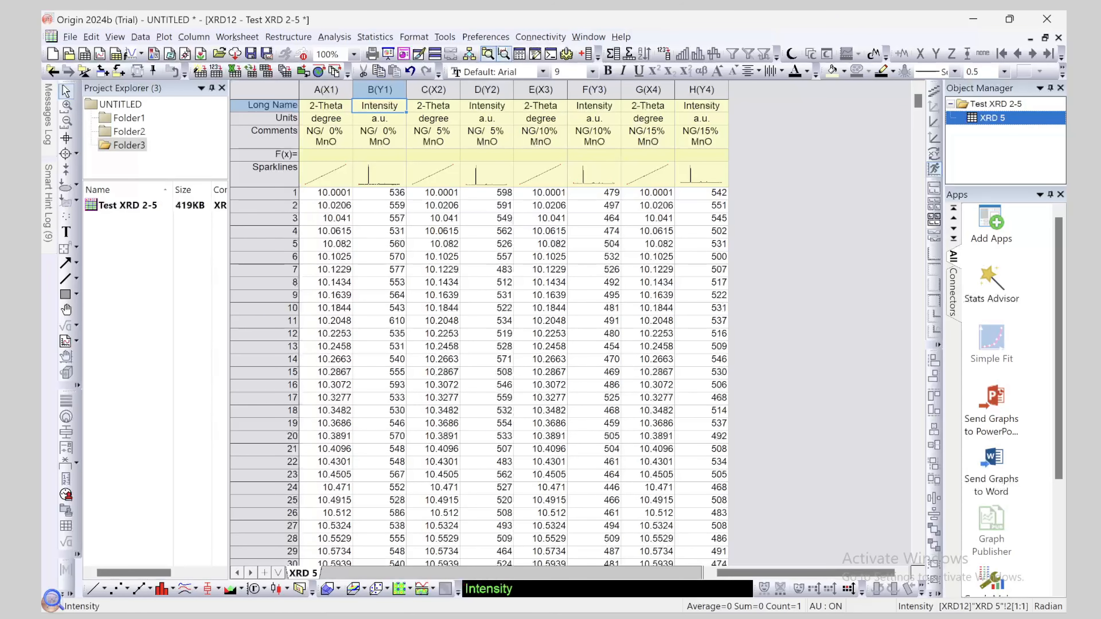
left_click(326, 119)
left_click(379, 118)
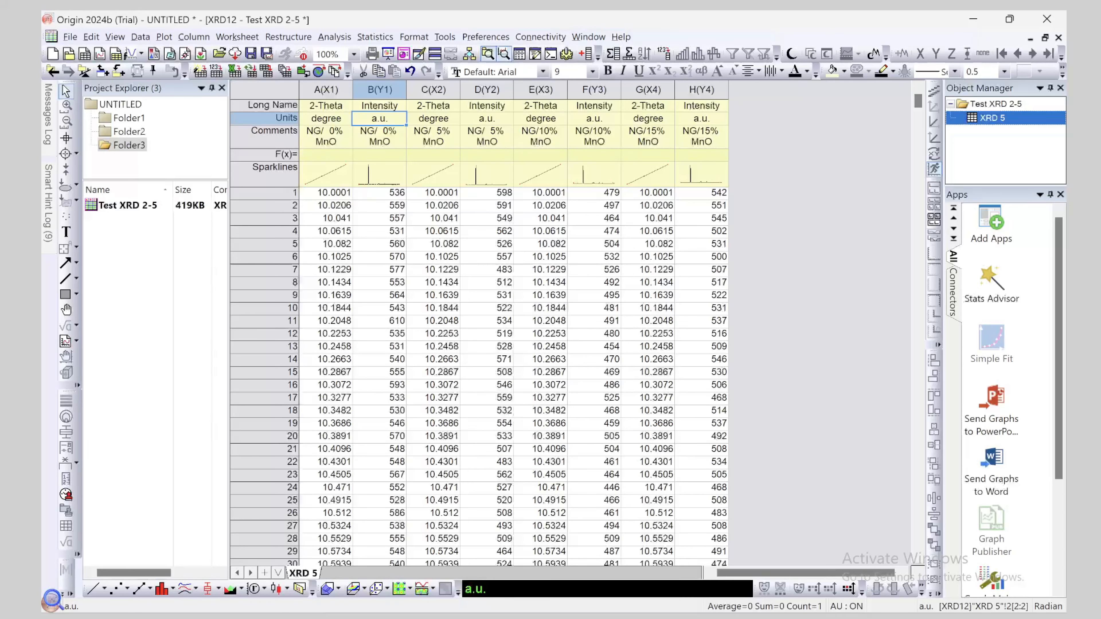
left_click(326, 137)
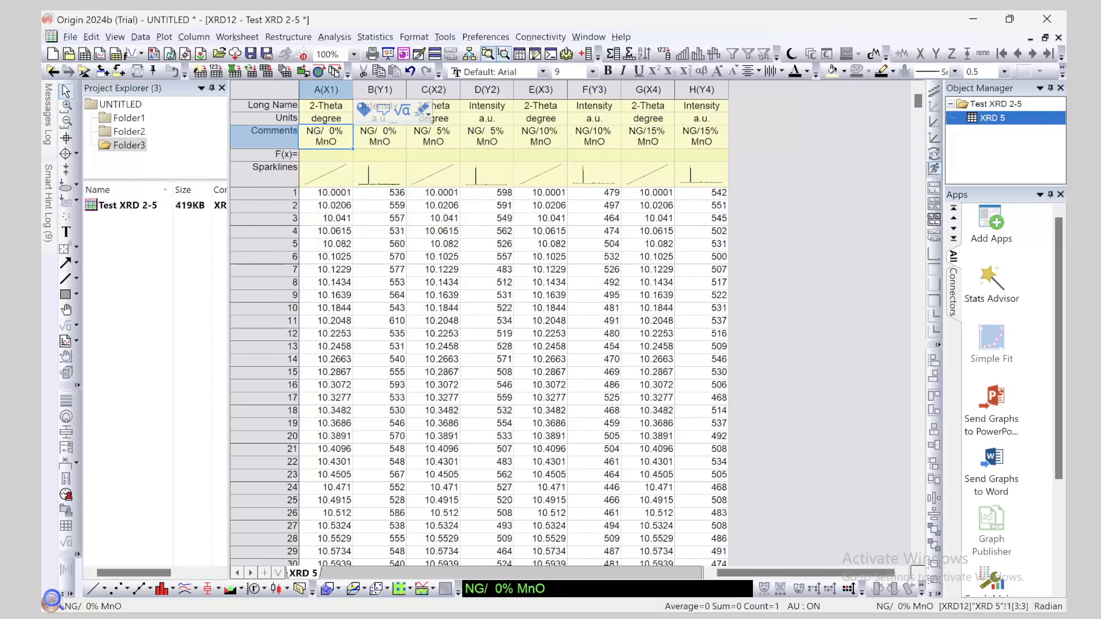
left_click(380, 136)
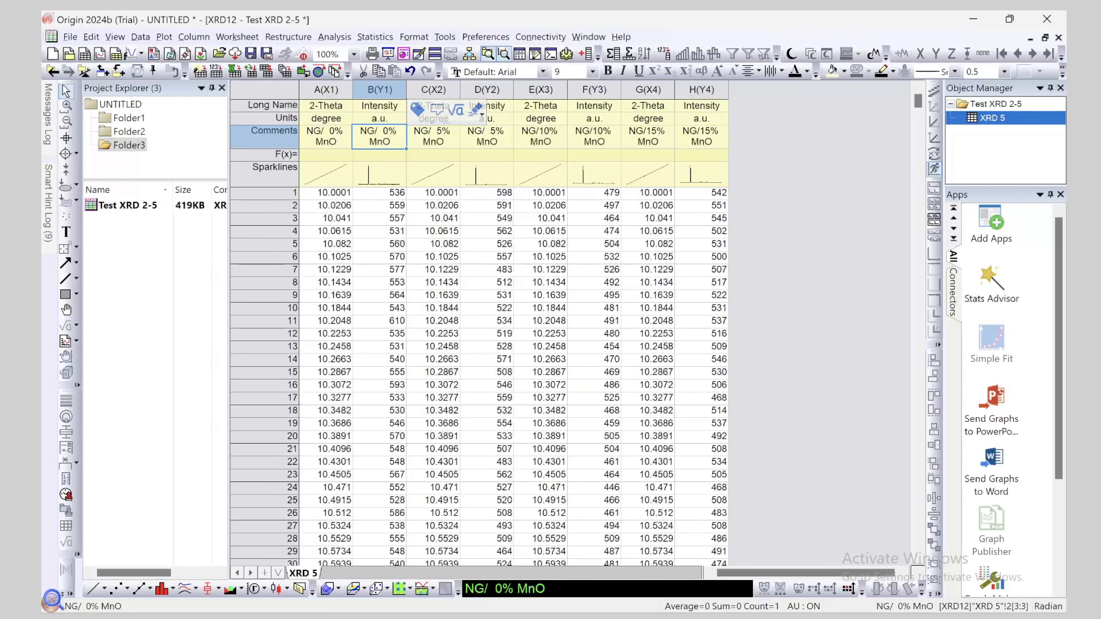
Plot all worksheet columns A to H together as an overlaid line graph
key("ctrl+a")
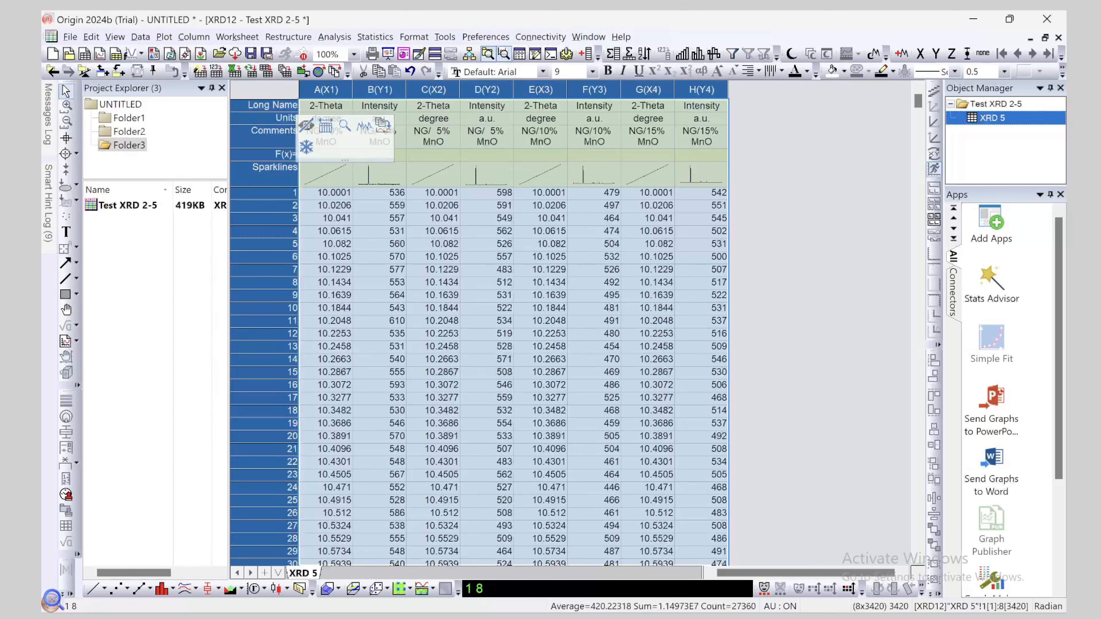
left_click(104, 589)
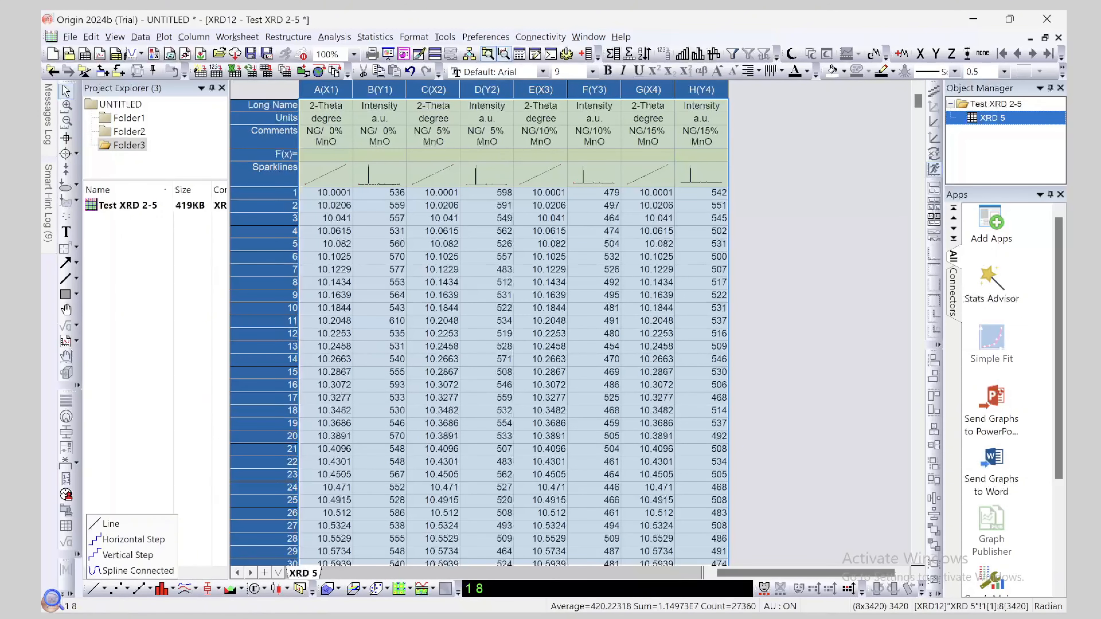
left_click(111, 524)
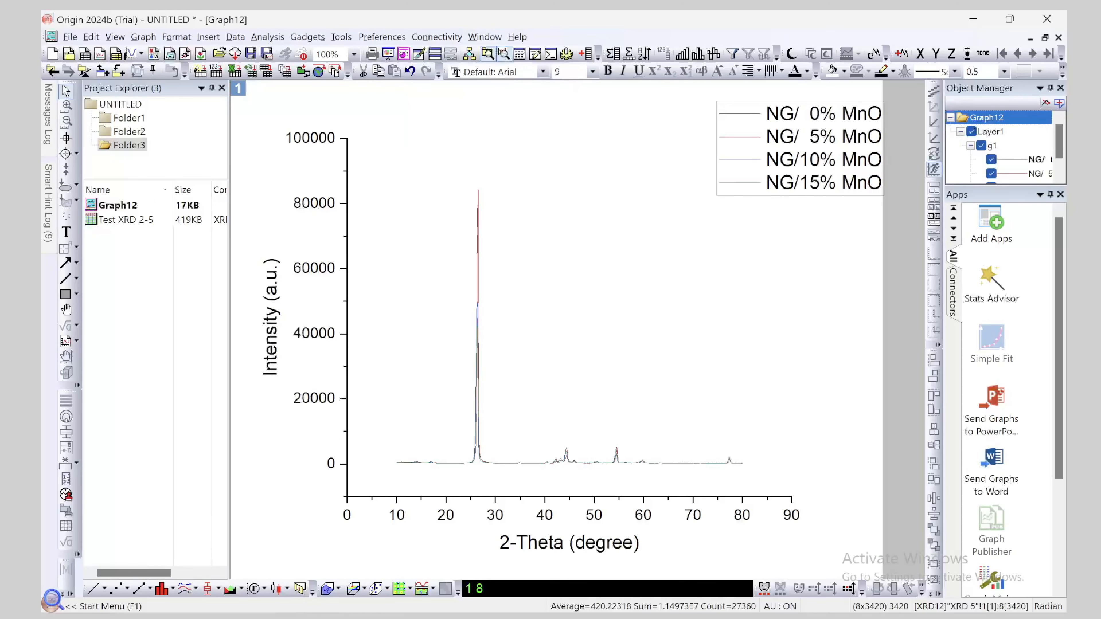
mouse_move(567, 456)
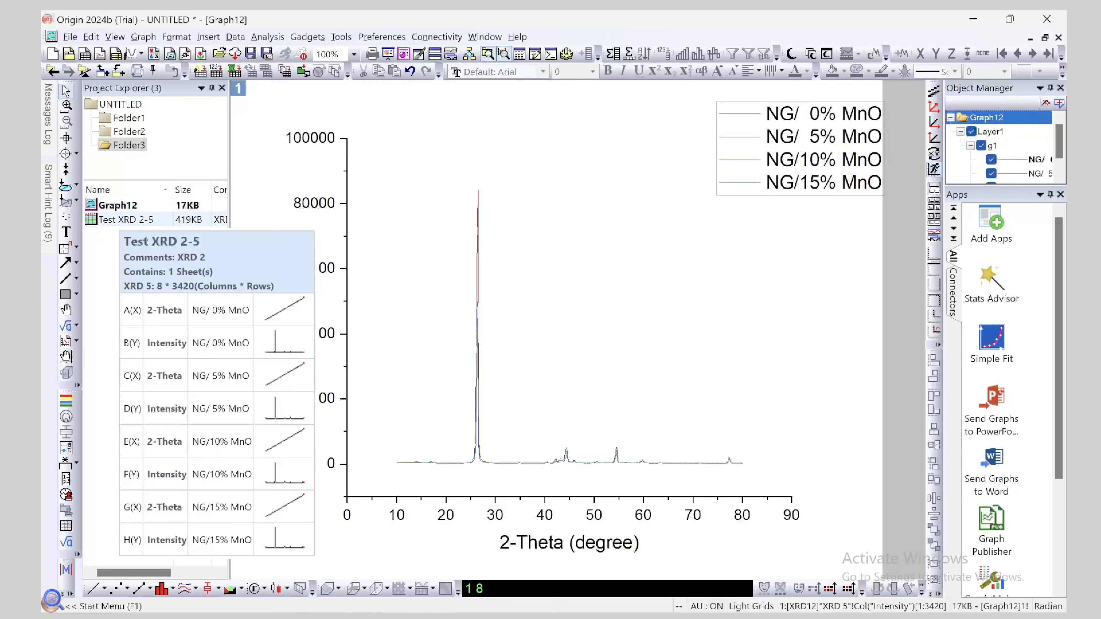
Return to the Test XRD 2-5 workbook and plot all its columns as Stacked Lines by Y Offsets
double_click(125, 219)
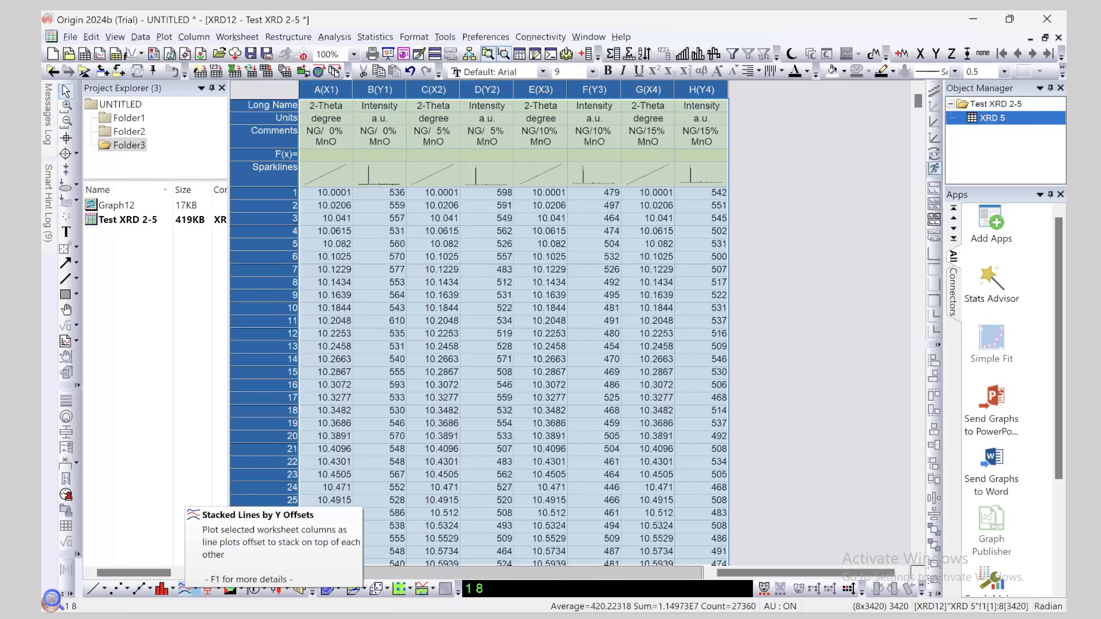
left_click(195, 589)
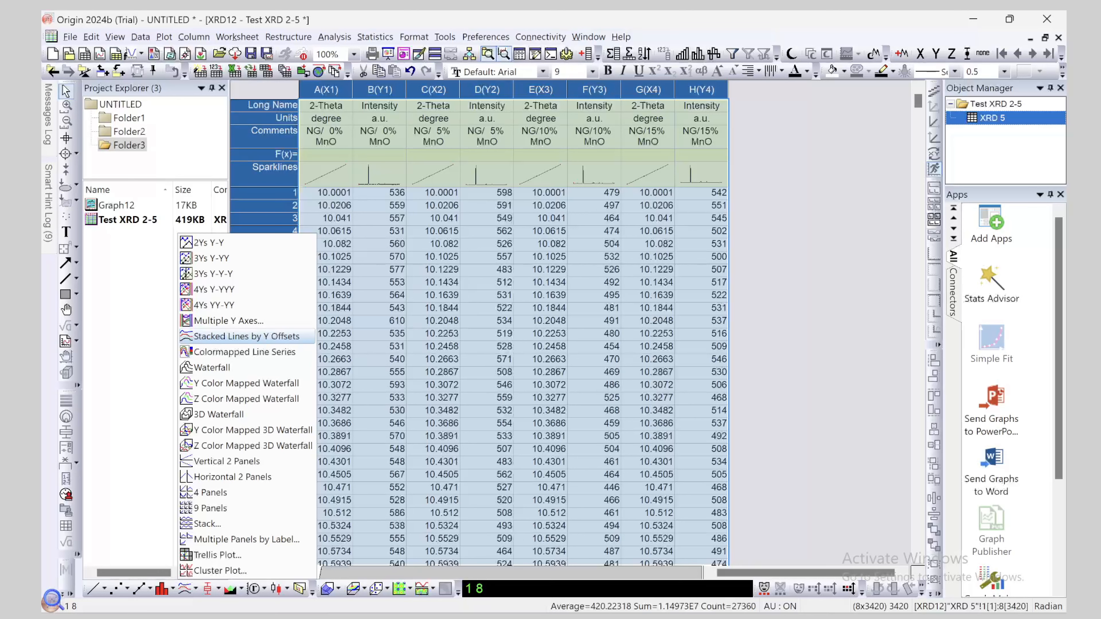
left_click(243, 337)
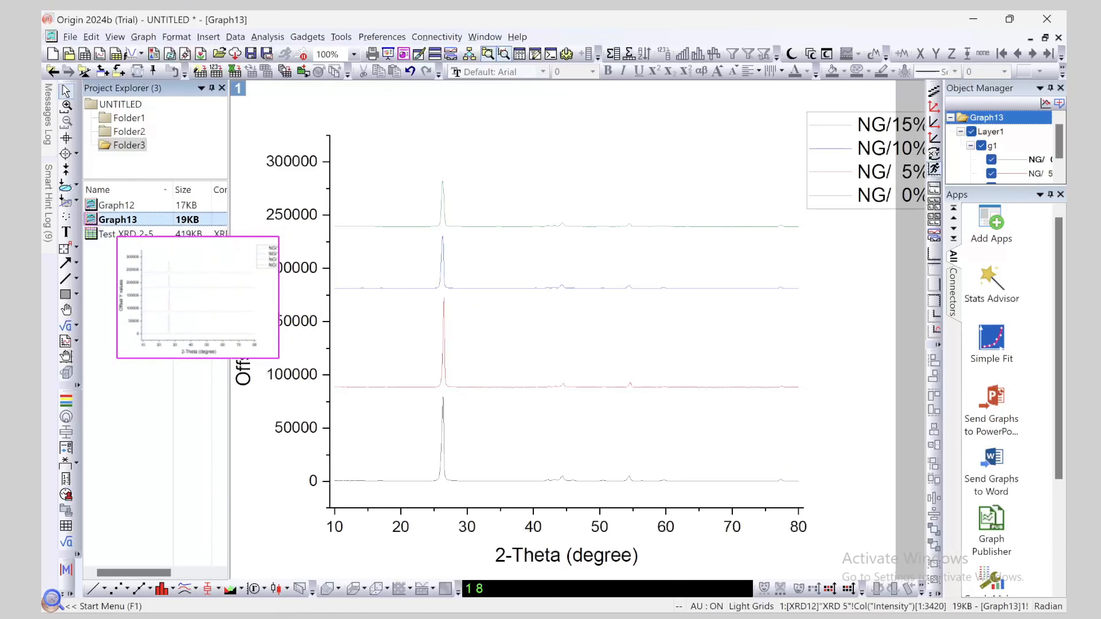
Rename the stacked-lines graph Graph13 as Test and open it
double_click(125, 234)
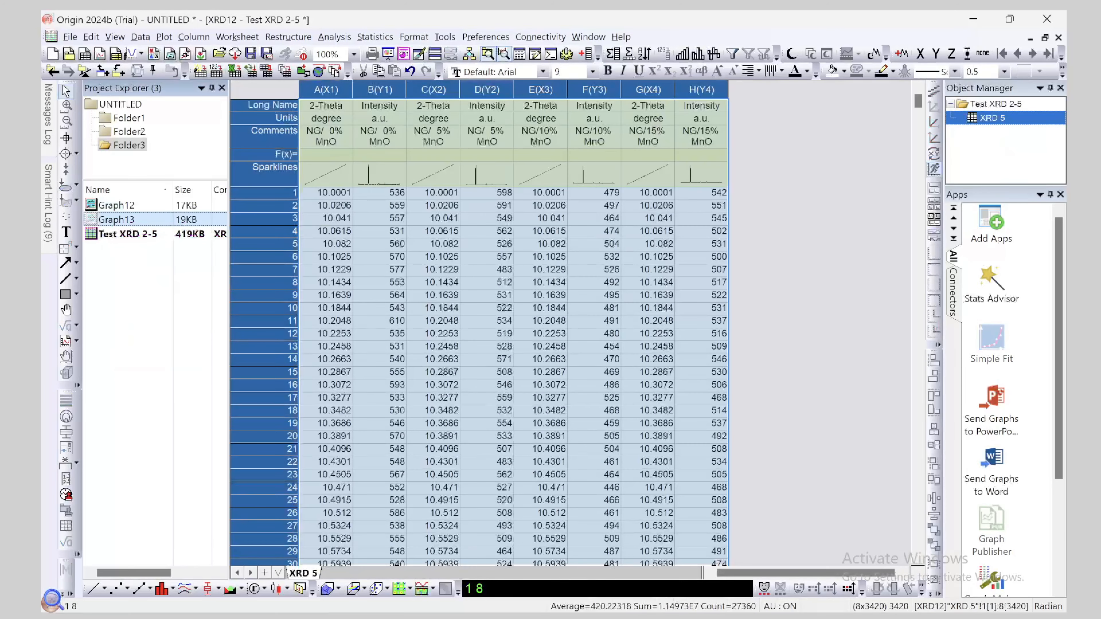
right_click(119, 220)
left_click(154, 327)
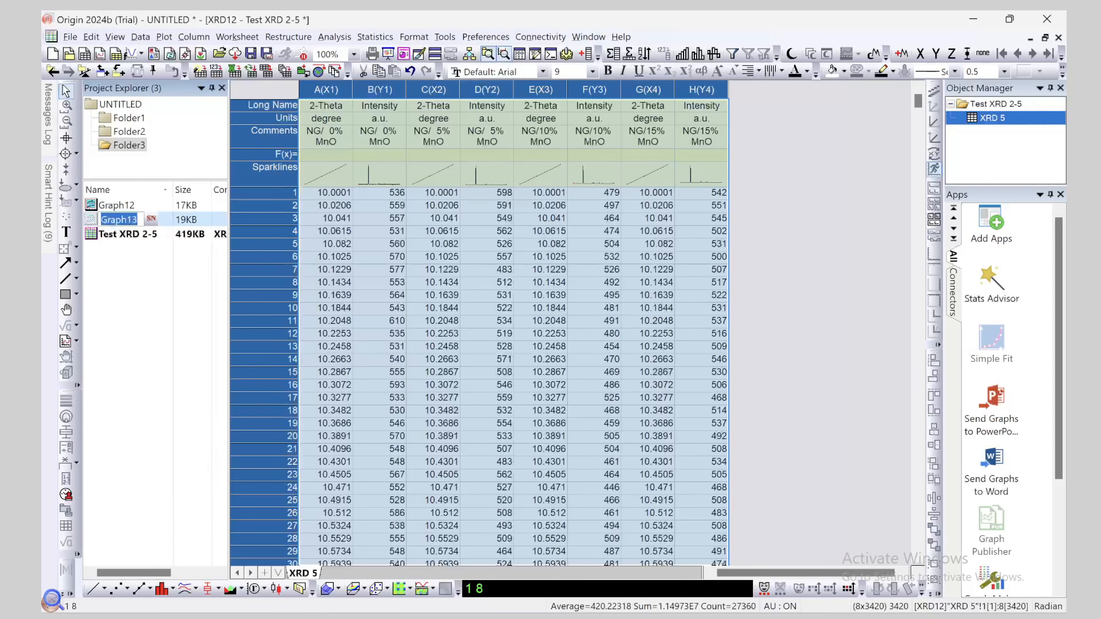
type("Test")
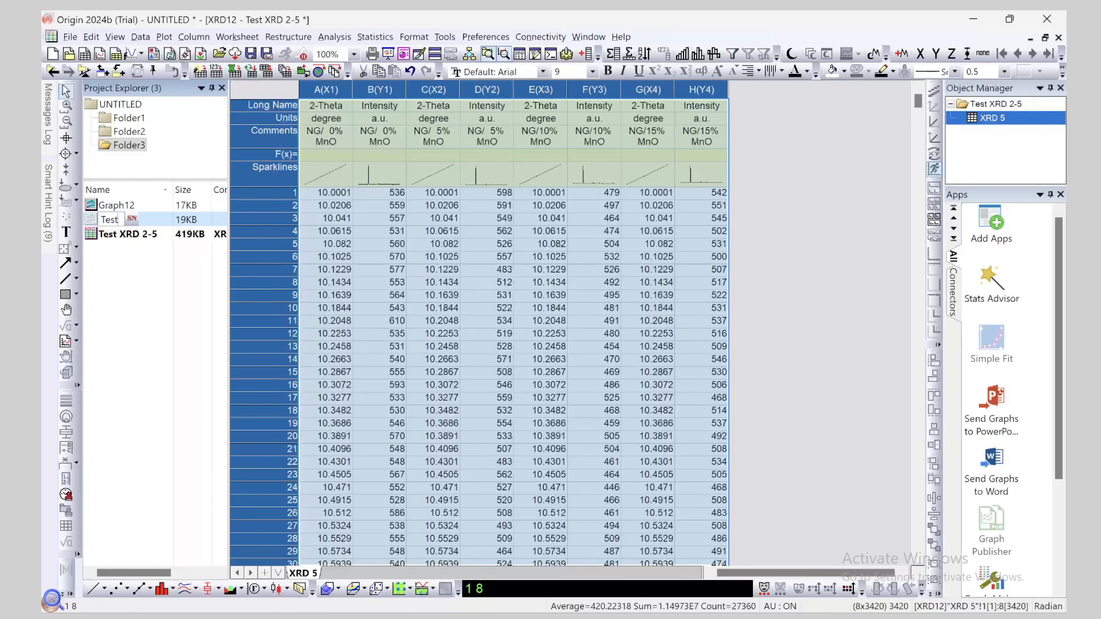
key("Return")
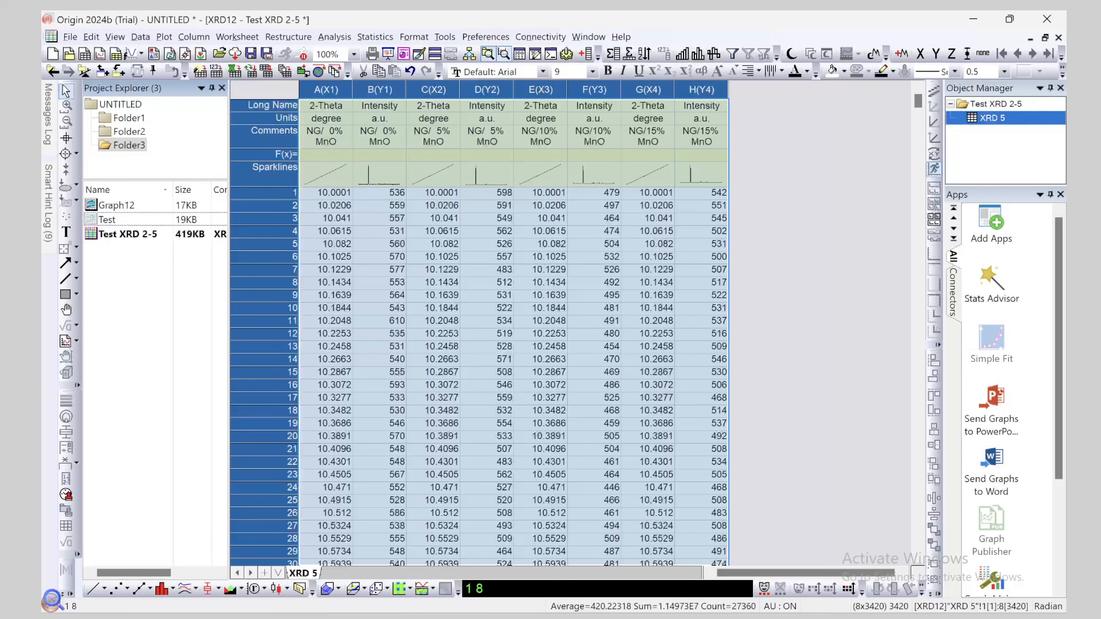
double_click(119, 220)
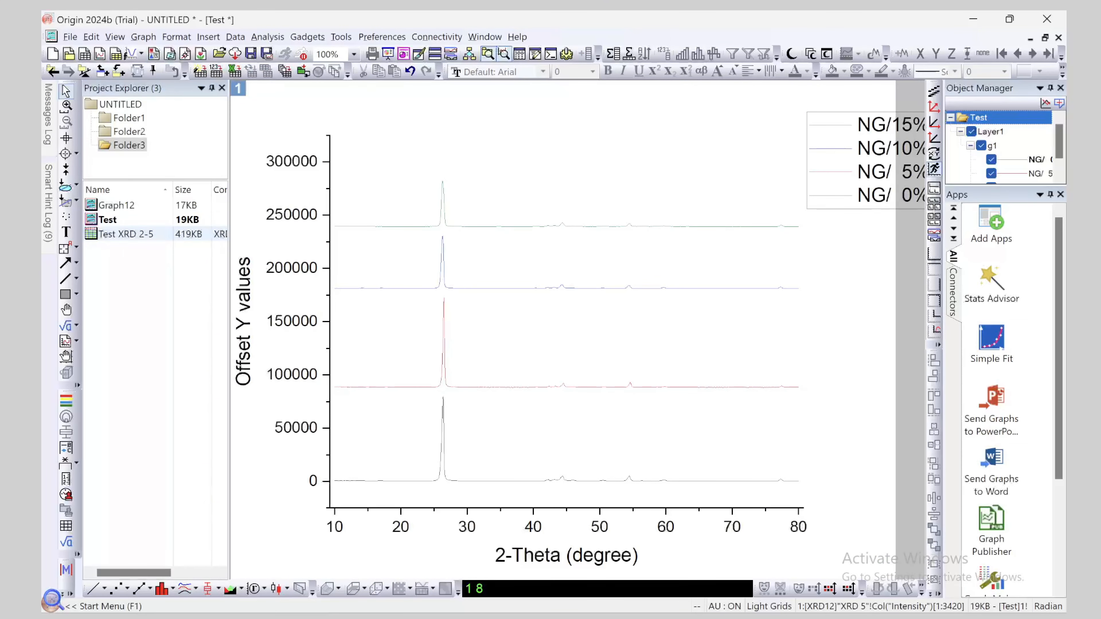
Create a Waterfall plot from all the columns of the Test XRD 2-5 workbook
double_click(126, 234)
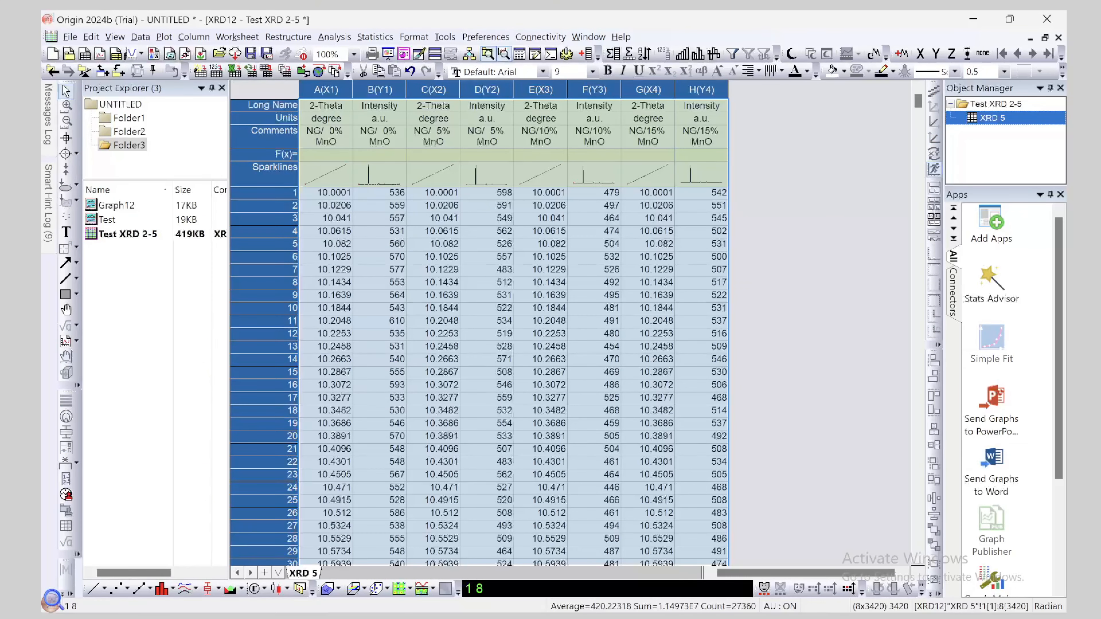
left_click(185, 589)
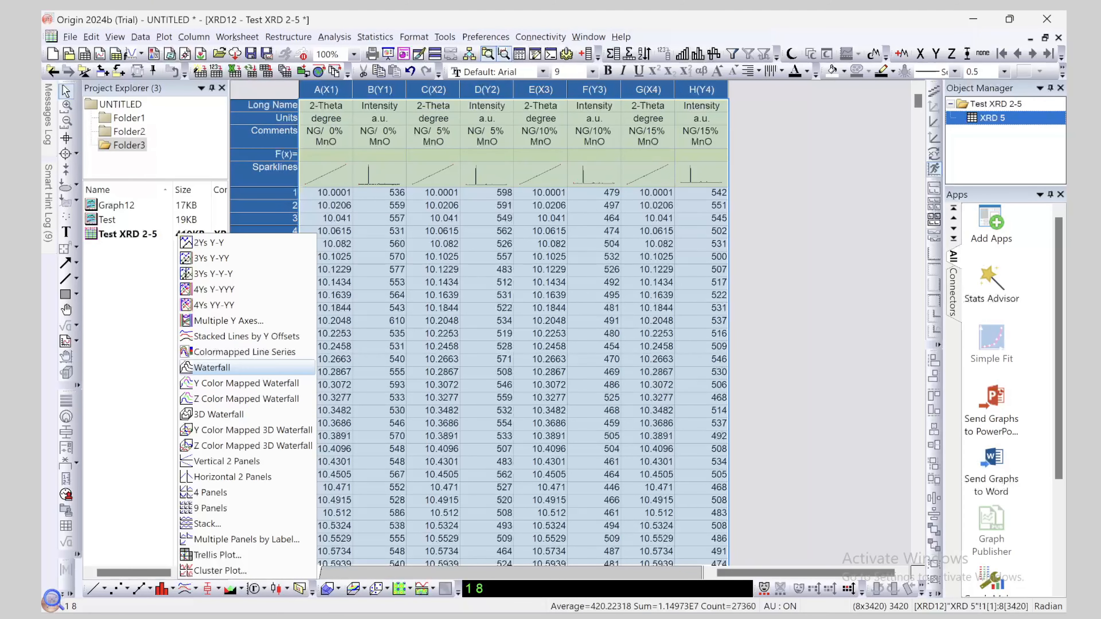
left_click(211, 368)
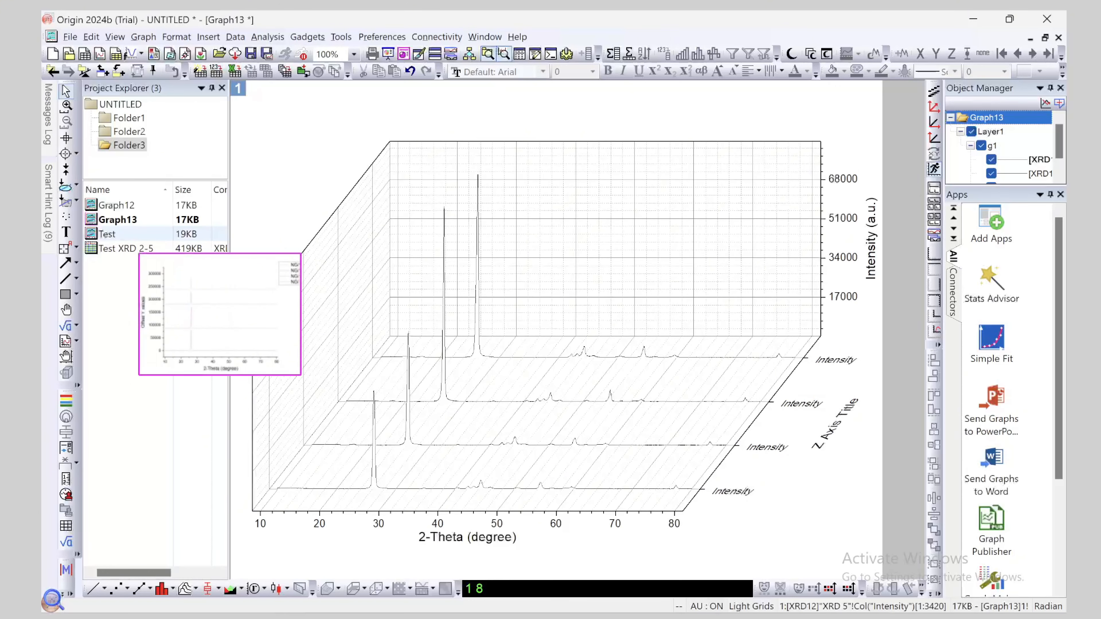
Try plotting all columns of the Test XRD 2-5 workbook as a Vertical 2 Panels graph
double_click(125, 248)
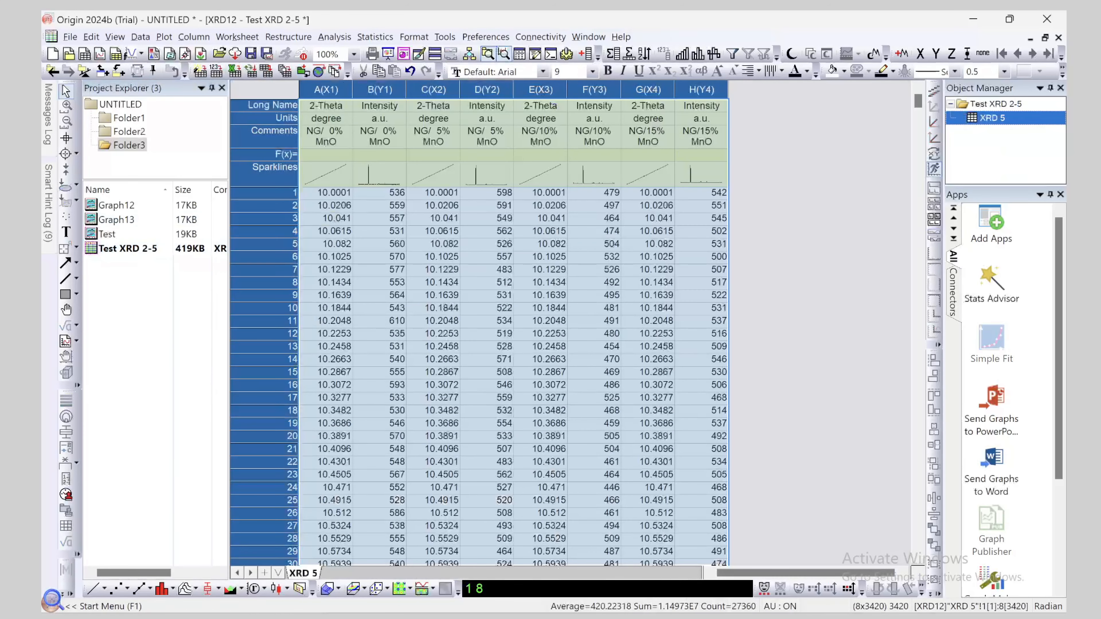
left_click(196, 589)
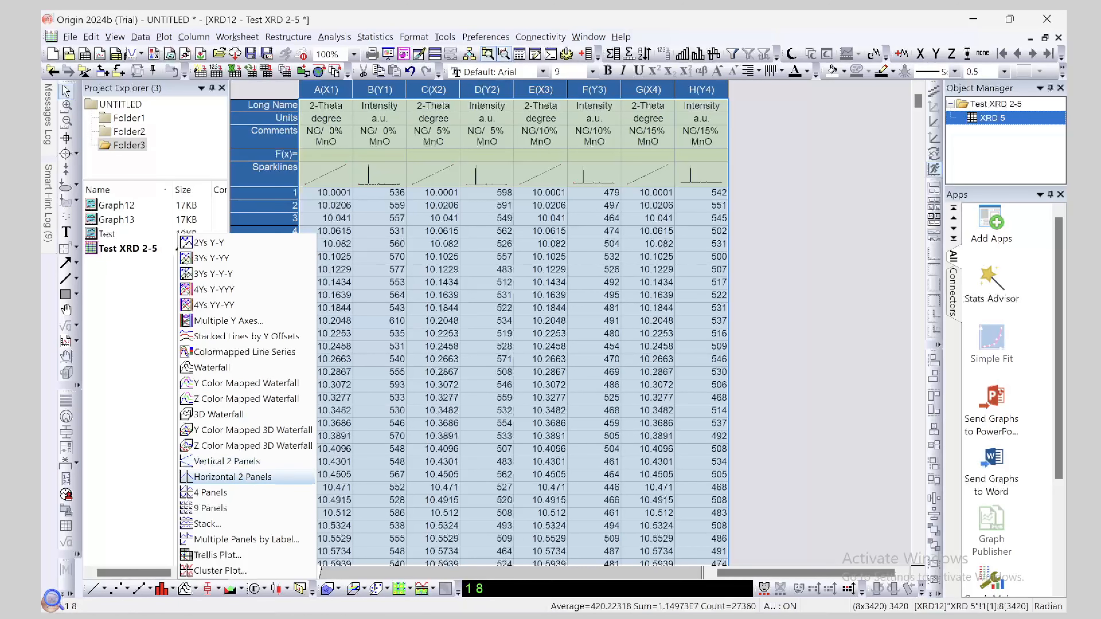
left_click(227, 462)
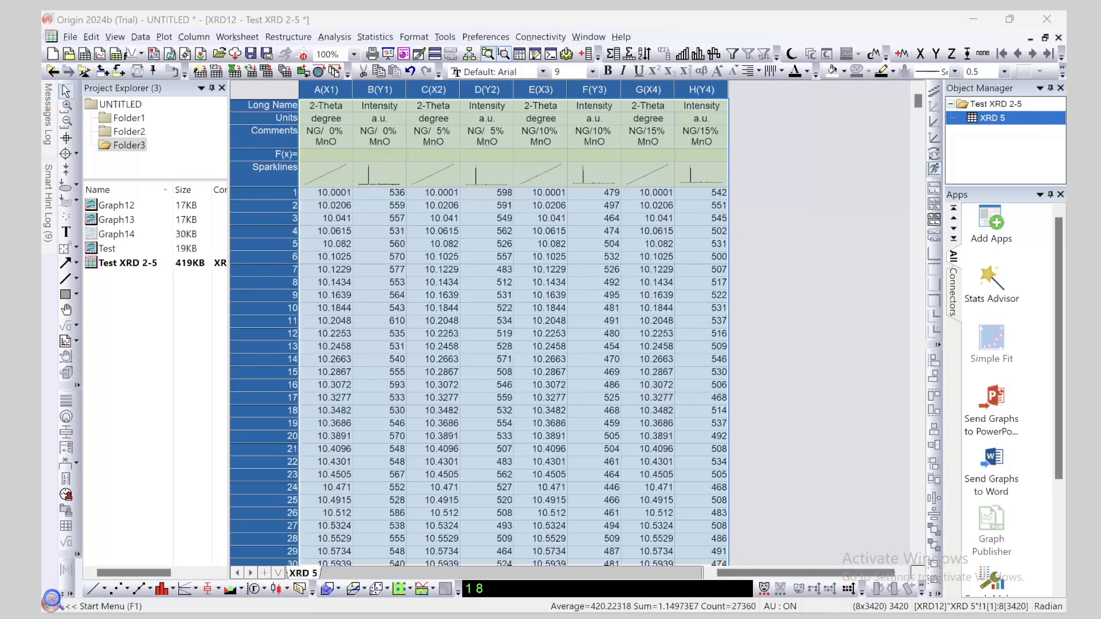
left_click(714, 255)
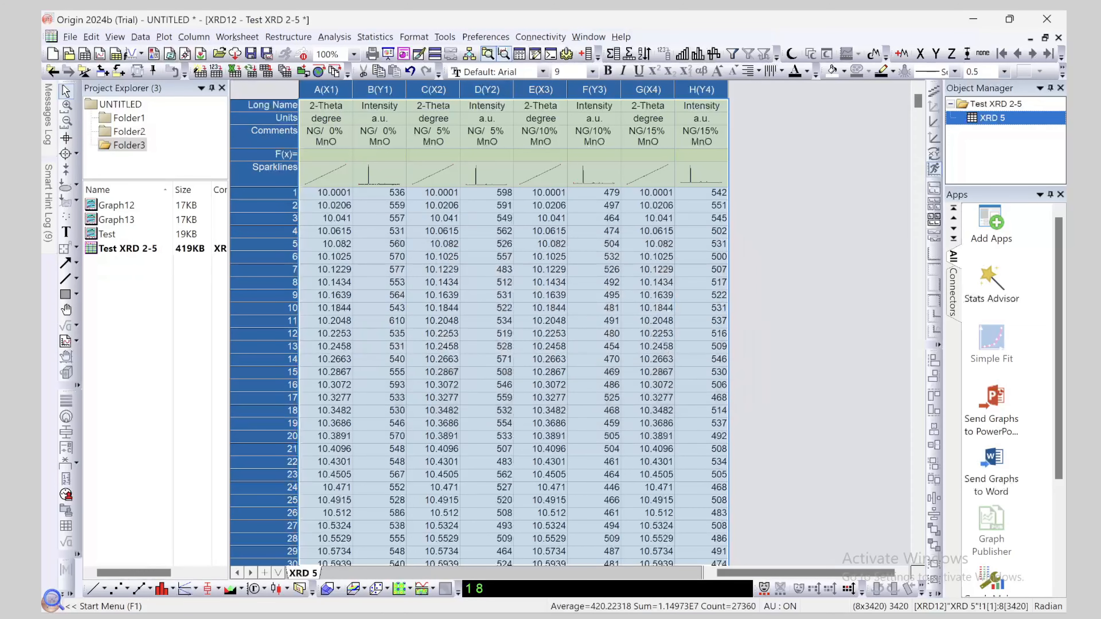
Plot all columns of the Test XRD 2-5 workbook as a 4 Panels graph
left_click(196, 588)
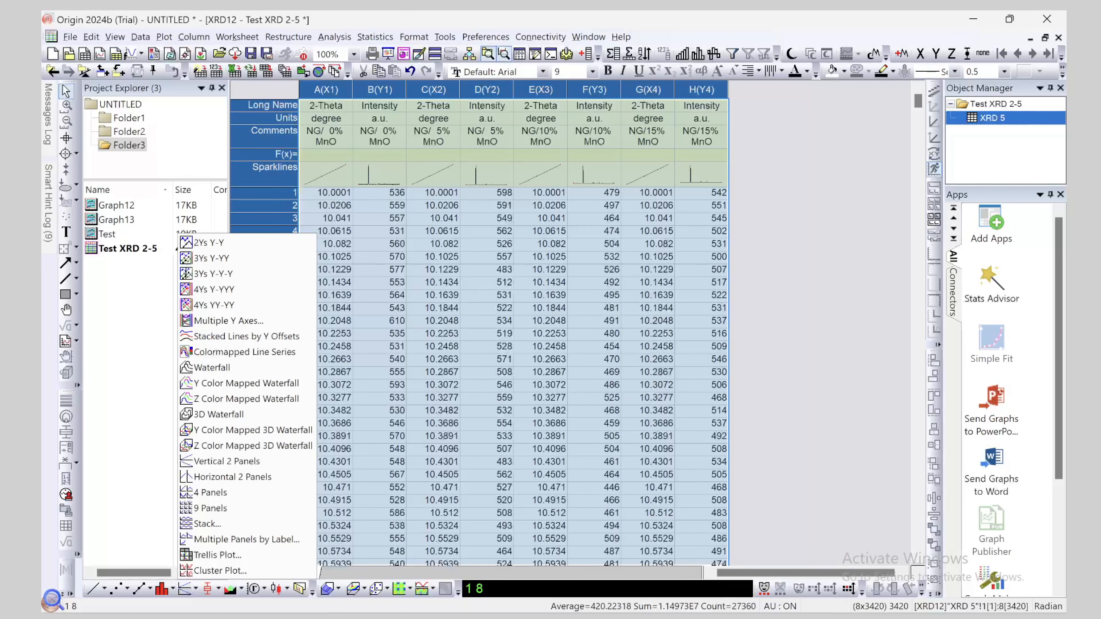
left_click(210, 493)
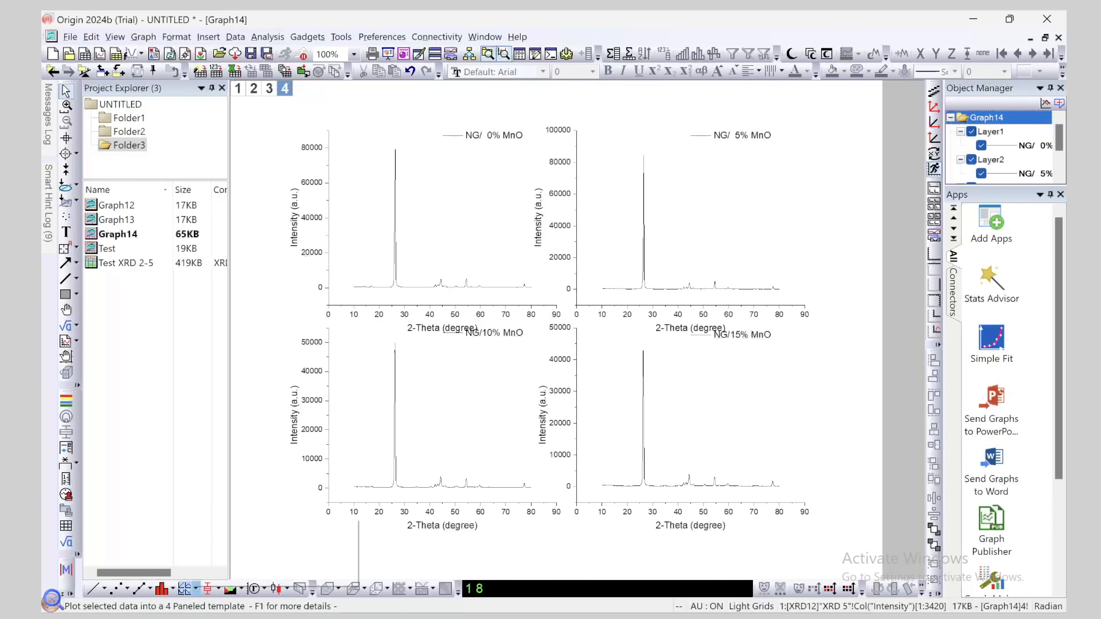
left_click(196, 589)
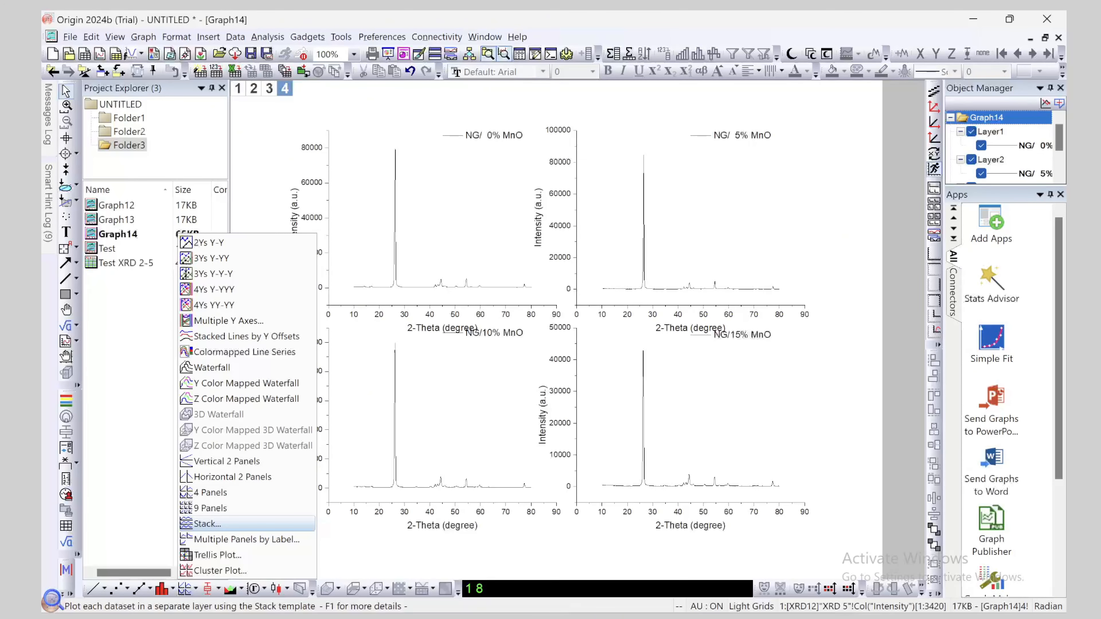
left_click(207, 524)
left_click(637, 379)
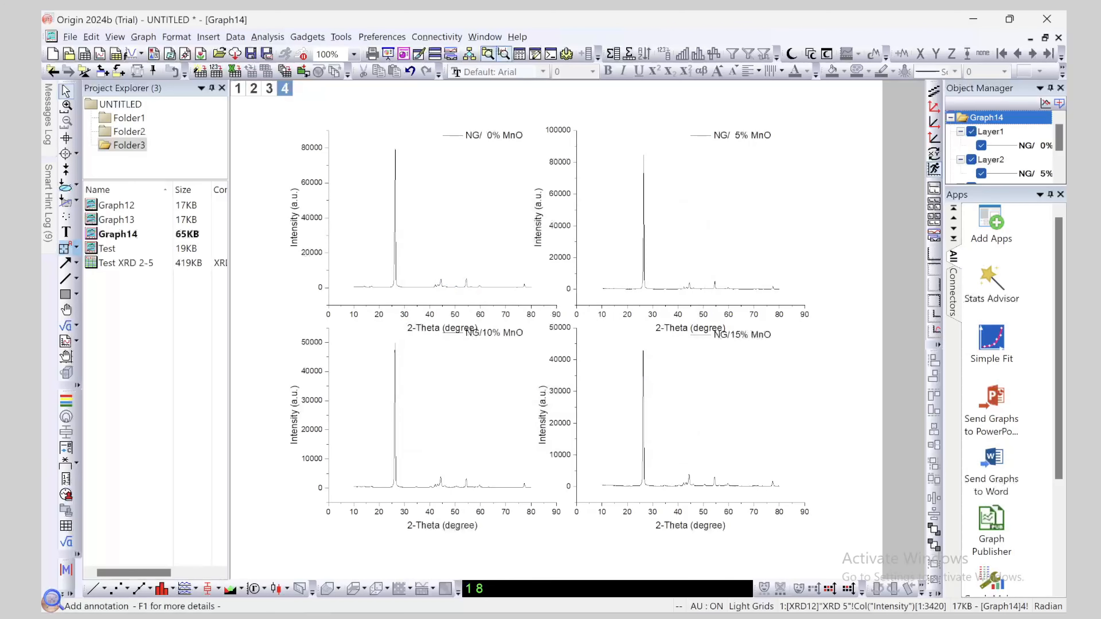
Return to the Test XRD 2-5 workbook and plot all its columns as a vertical Stack graph with Line as the plot type
double_click(125, 262)
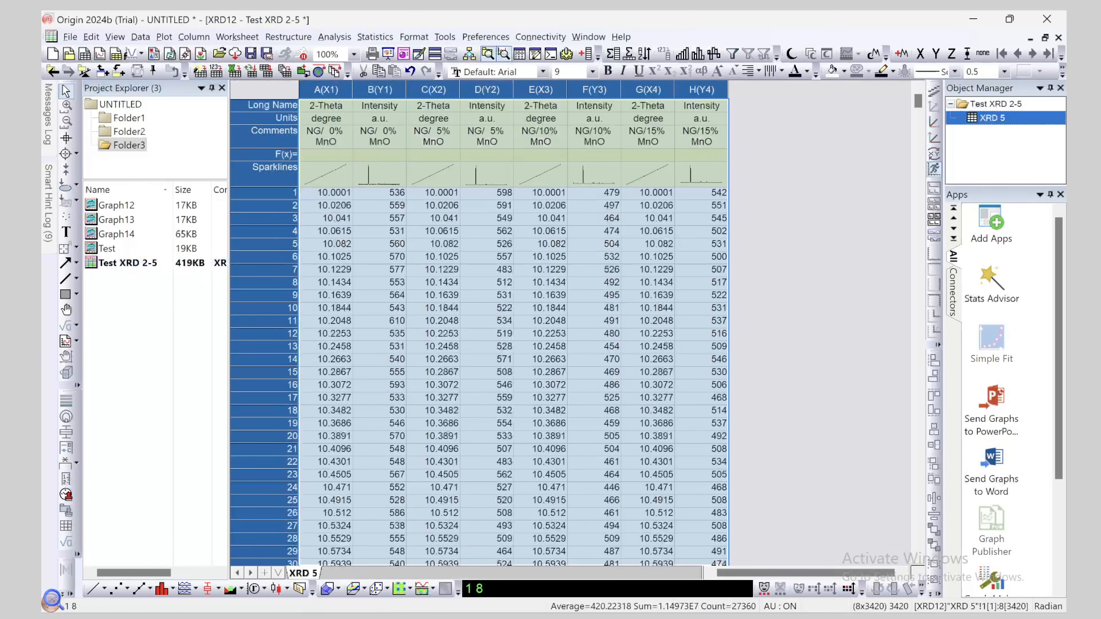
left_click(186, 588)
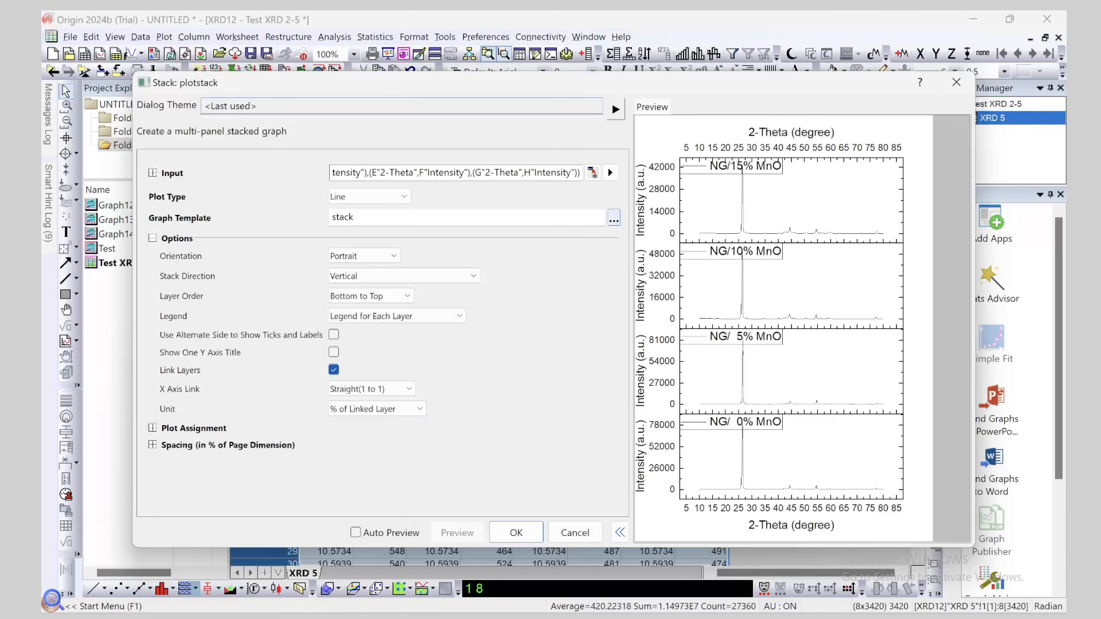
left_click(369, 196)
key("Return")
key("alt+Down")
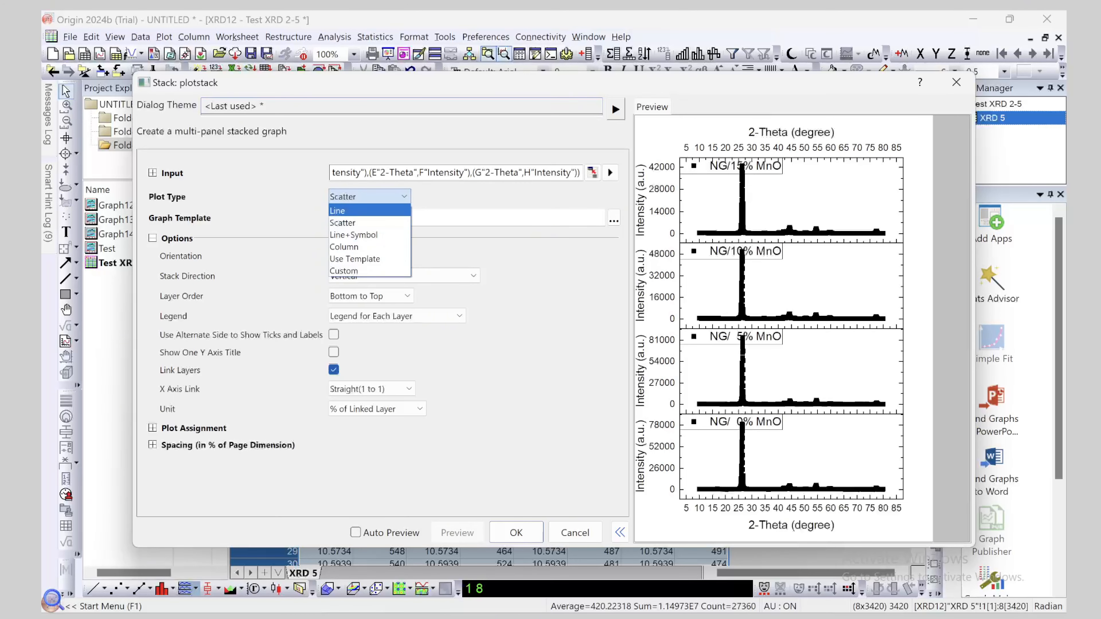
key("Return")
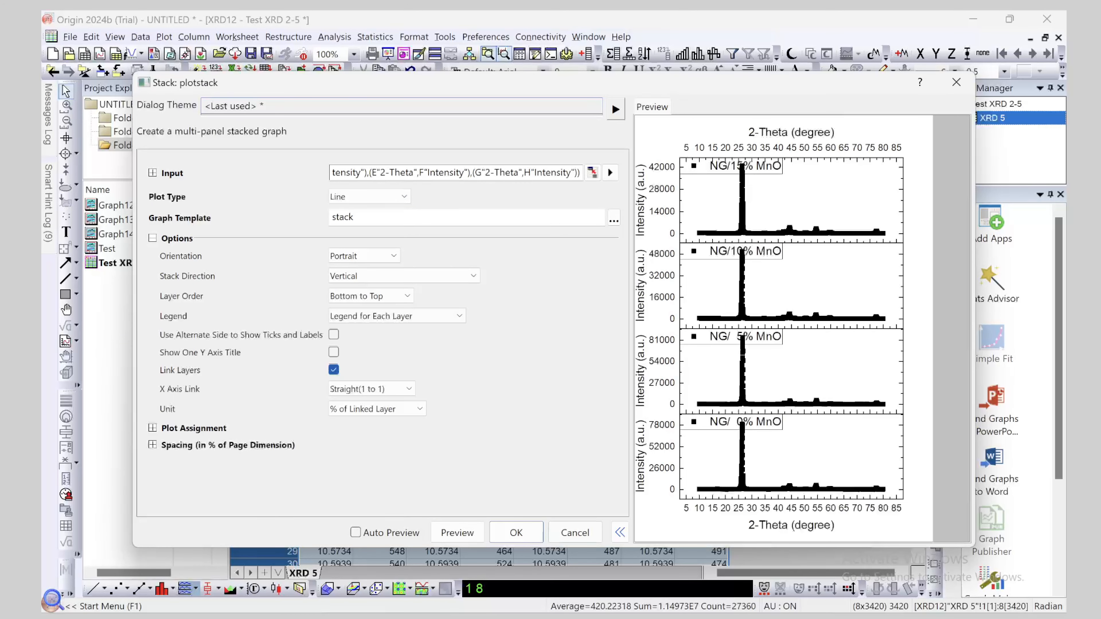
left_click(356, 533)
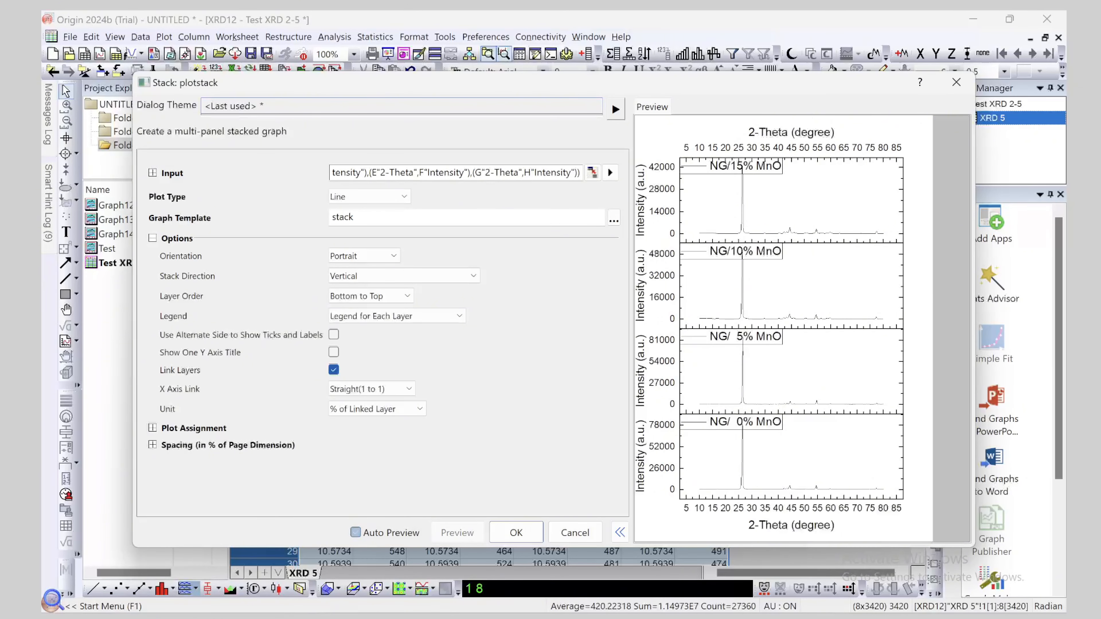
left_click(516, 533)
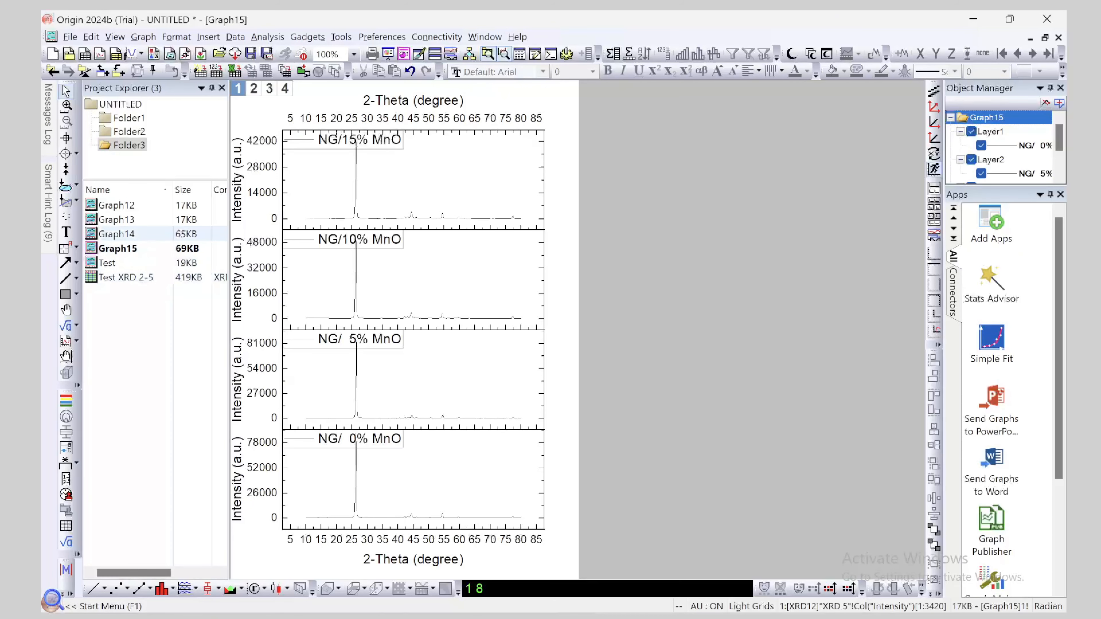
Compare the offset stacked lines in the Test graph with the multi-panel stack in Graph15
double_click(107, 263)
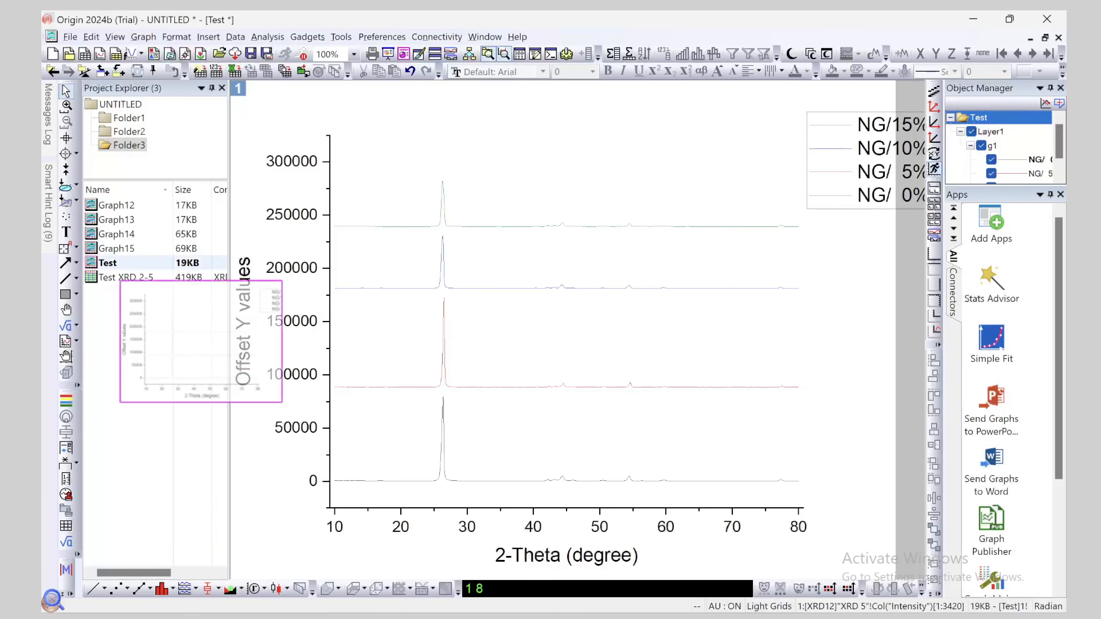
double_click(117, 248)
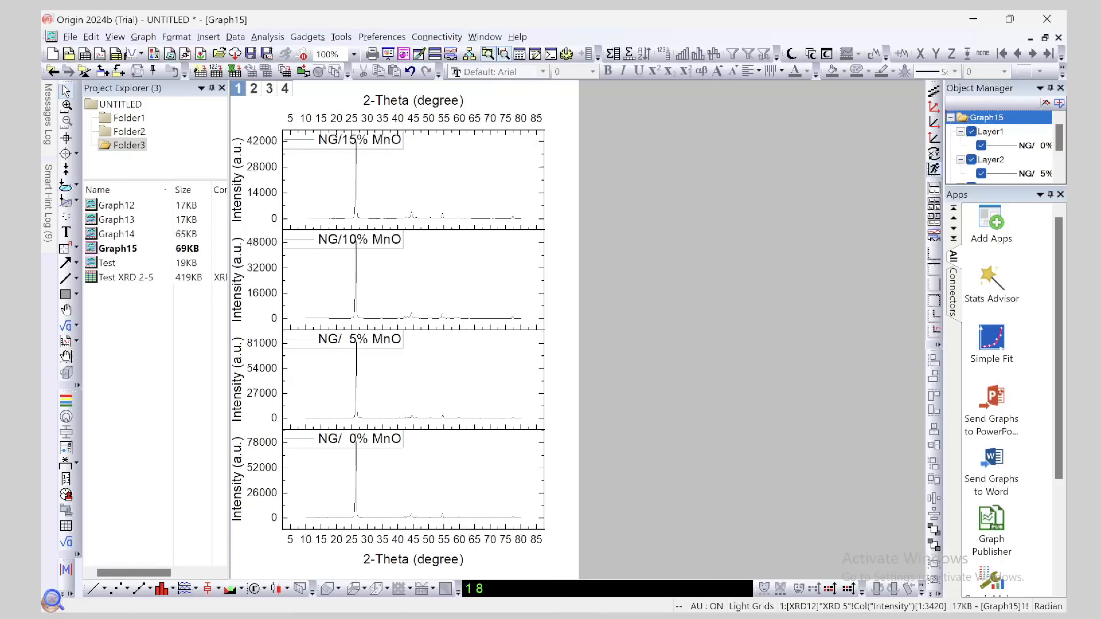
double_click(107, 263)
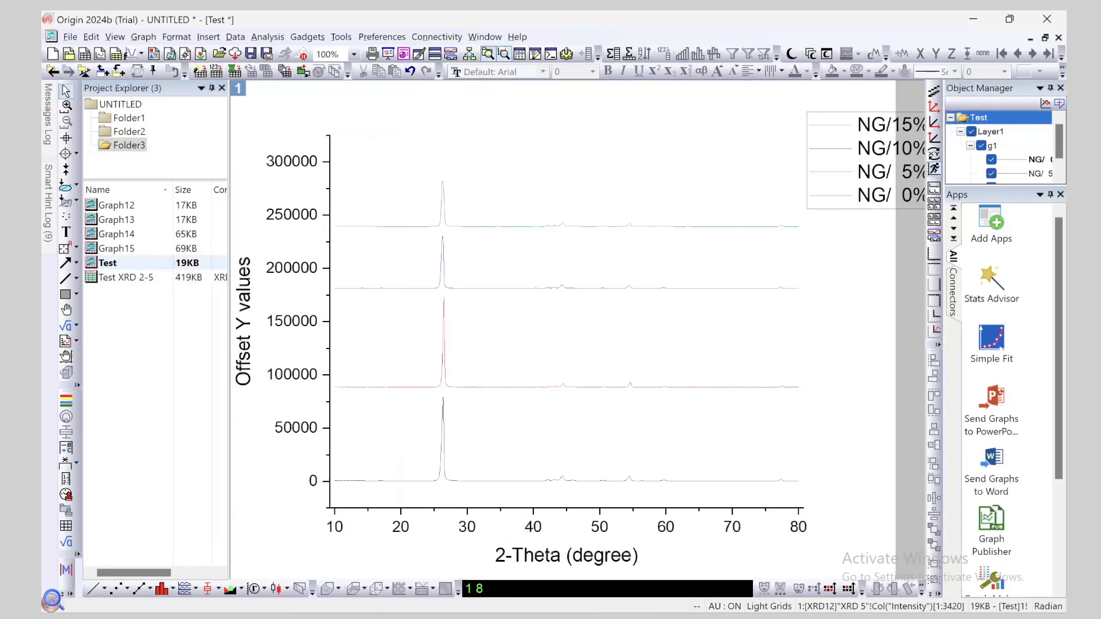
double_click(116, 248)
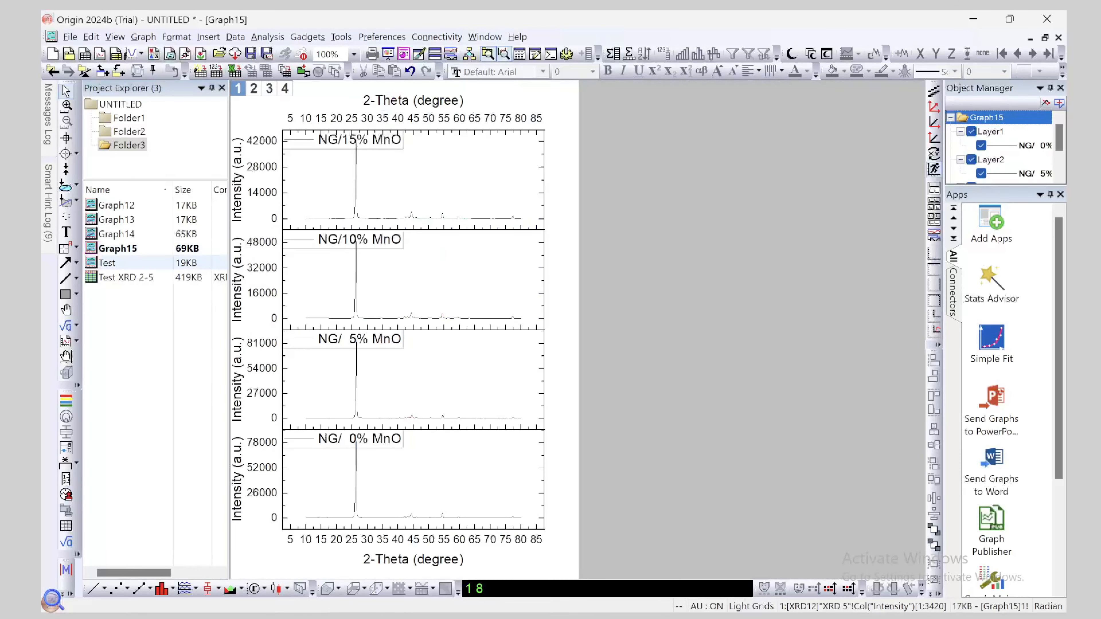
double_click(107, 263)
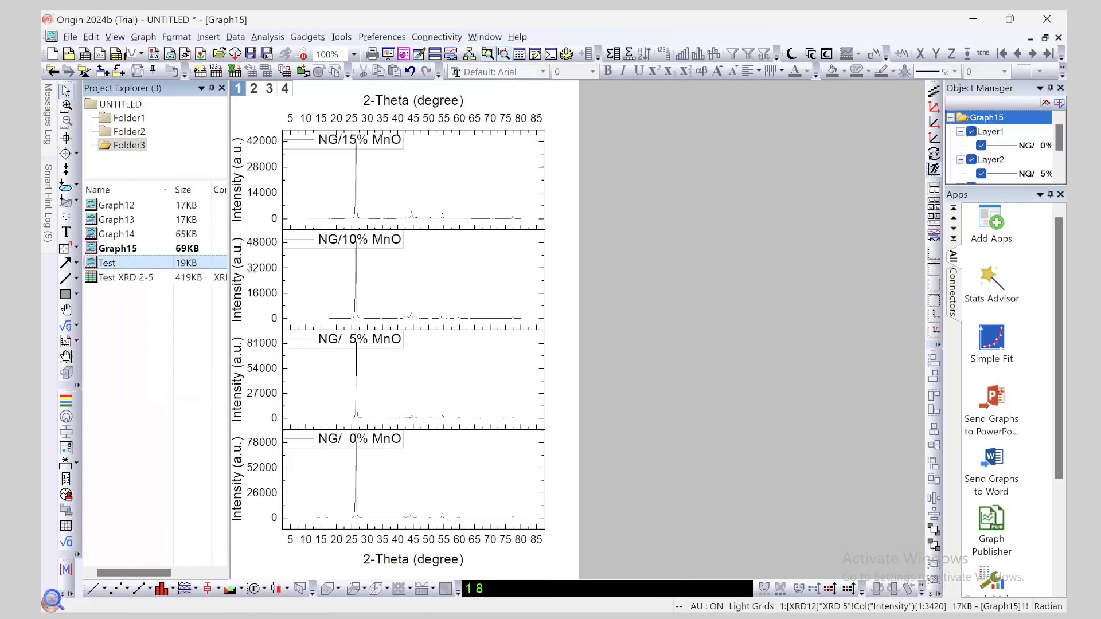
Try a Multiple Panels by Label line plot of all Test XRD 2-5 columns, grouped by Long Name, with Auto Preview enabled
double_click(127, 277)
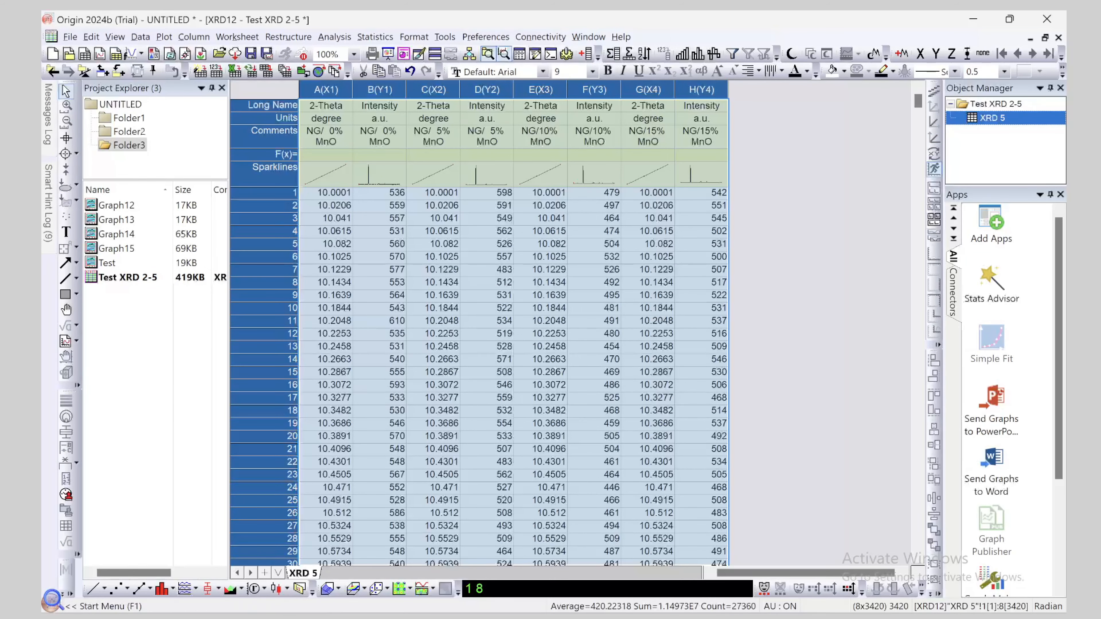
left_click(185, 588)
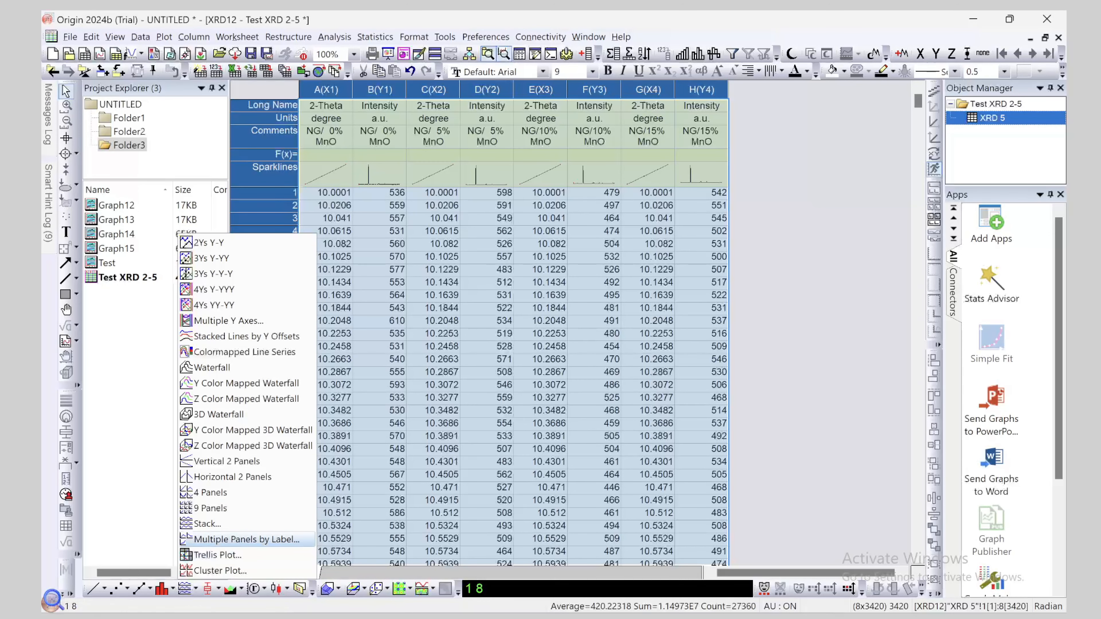
left_click(246, 540)
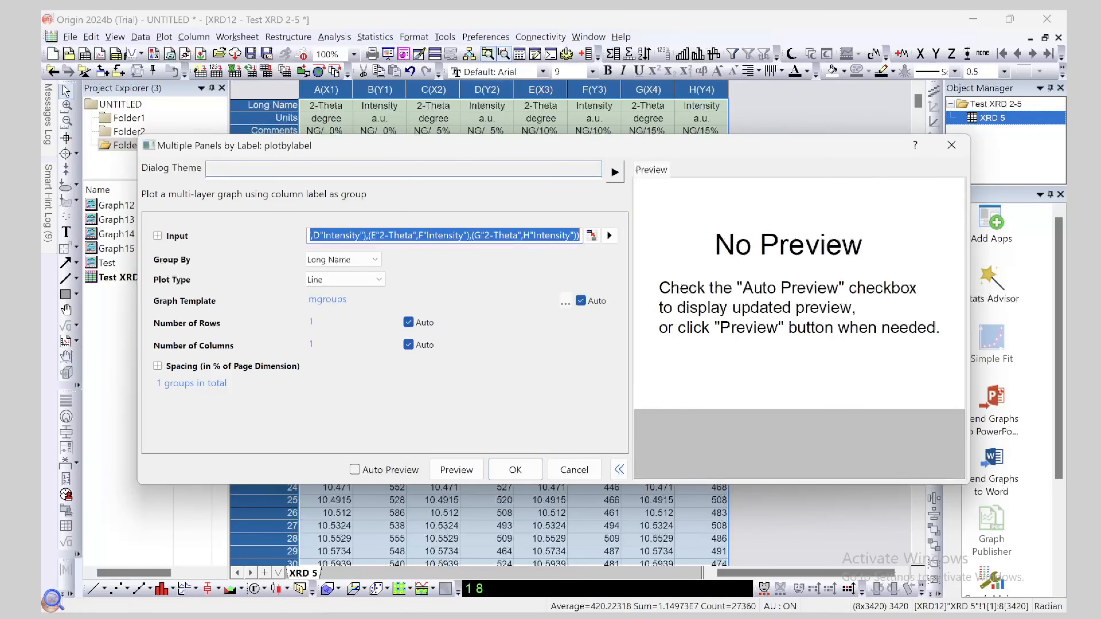
left_click(355, 470)
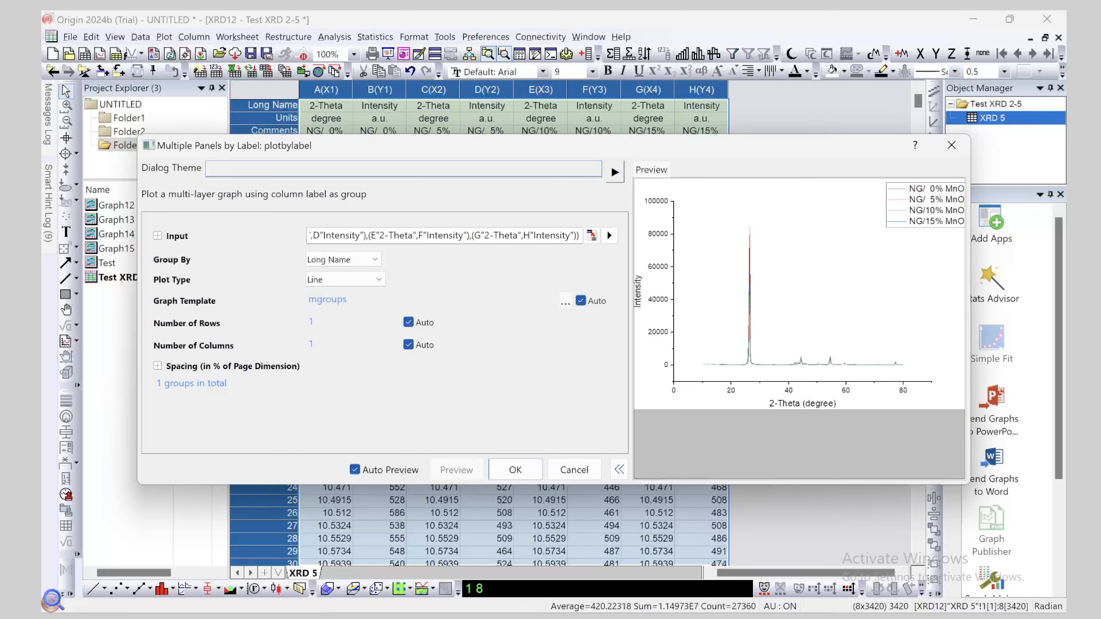
left_click(581, 301)
left_click(574, 470)
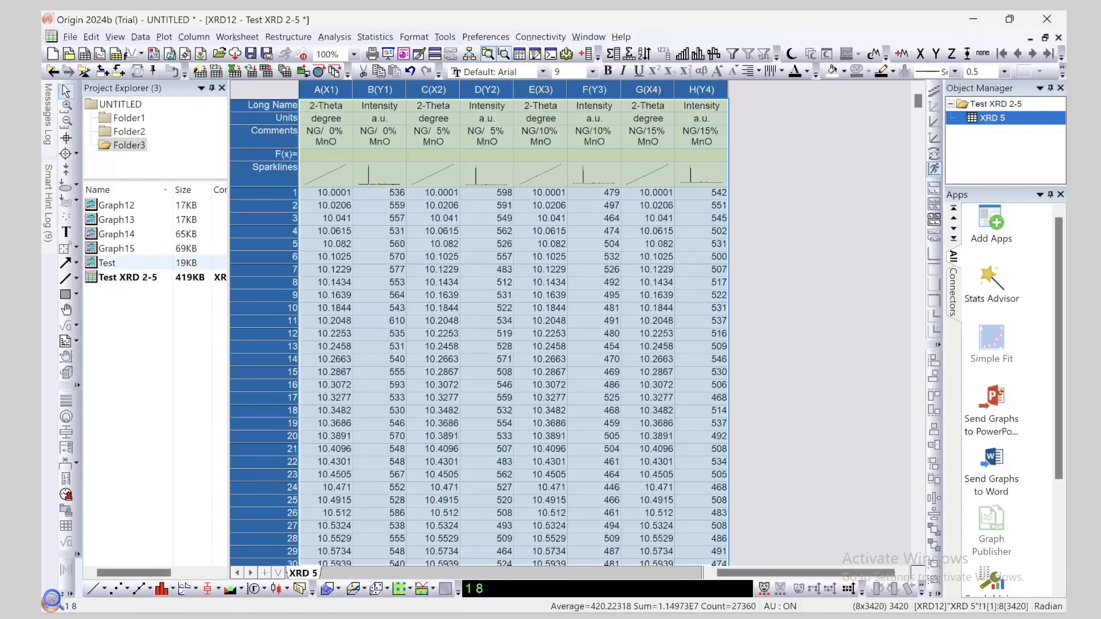
Review the Test graph, Graph15, Graph14 and Graph13 one after another
left_click(114, 262)
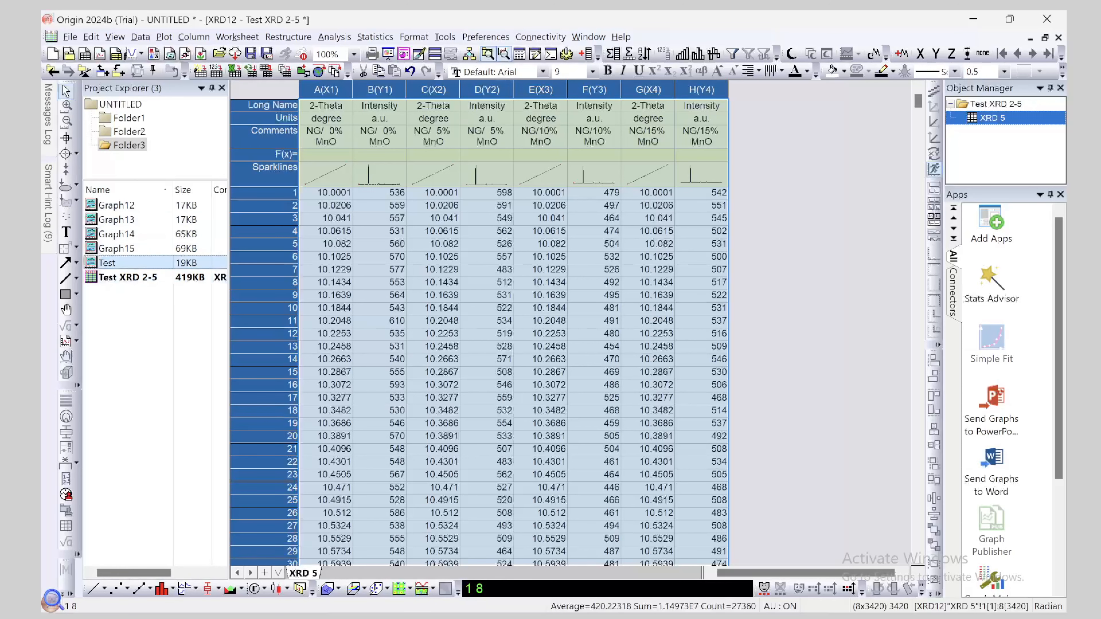
double_click(114, 263)
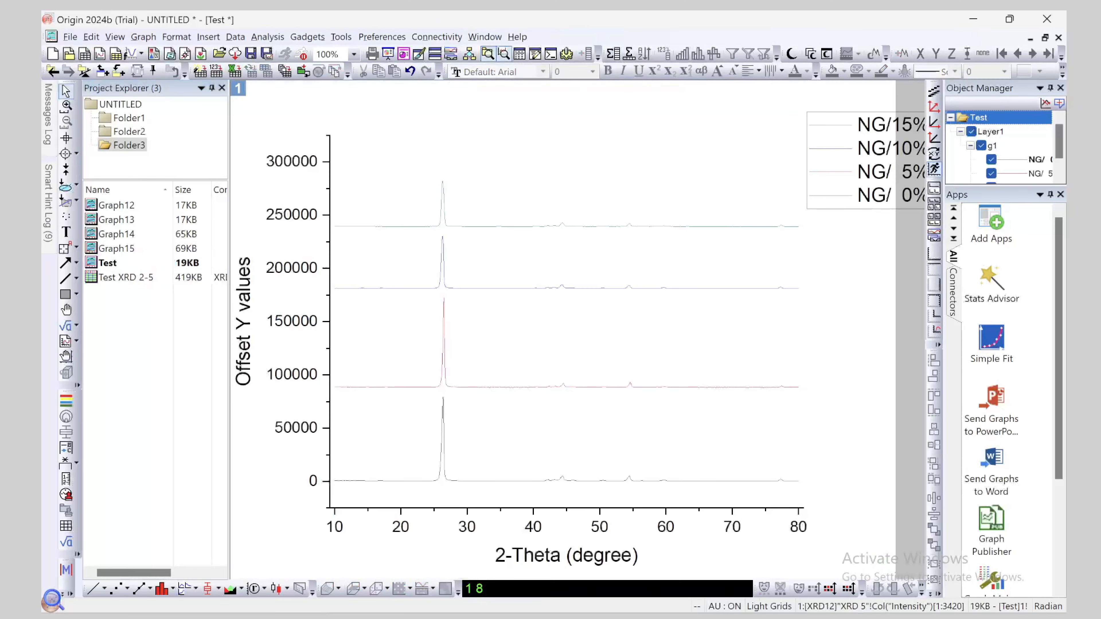
double_click(117, 248)
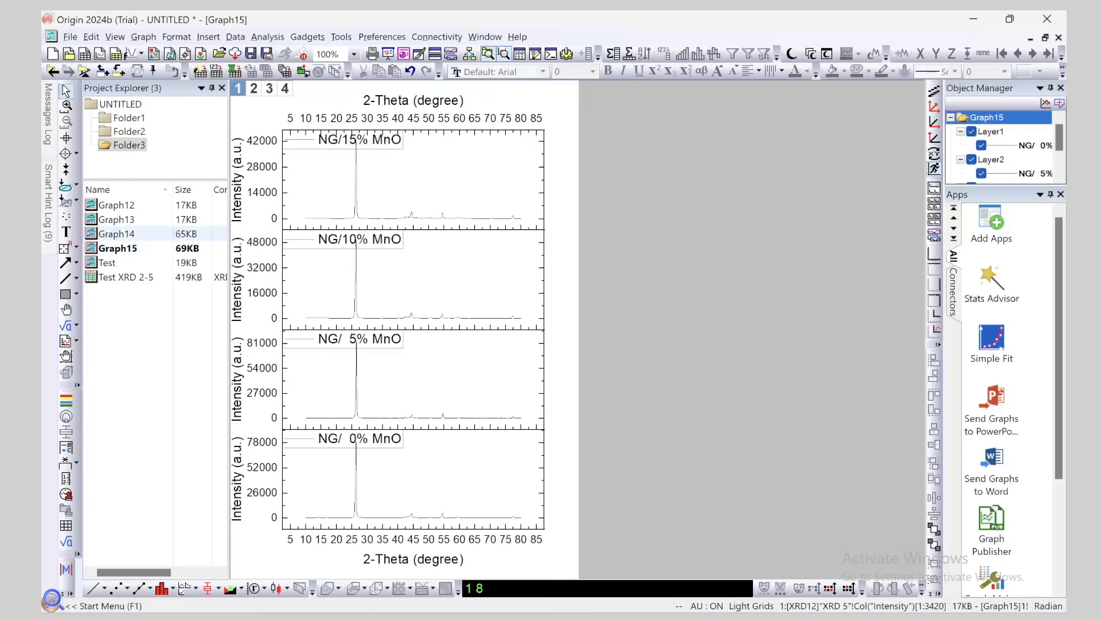
double_click(117, 234)
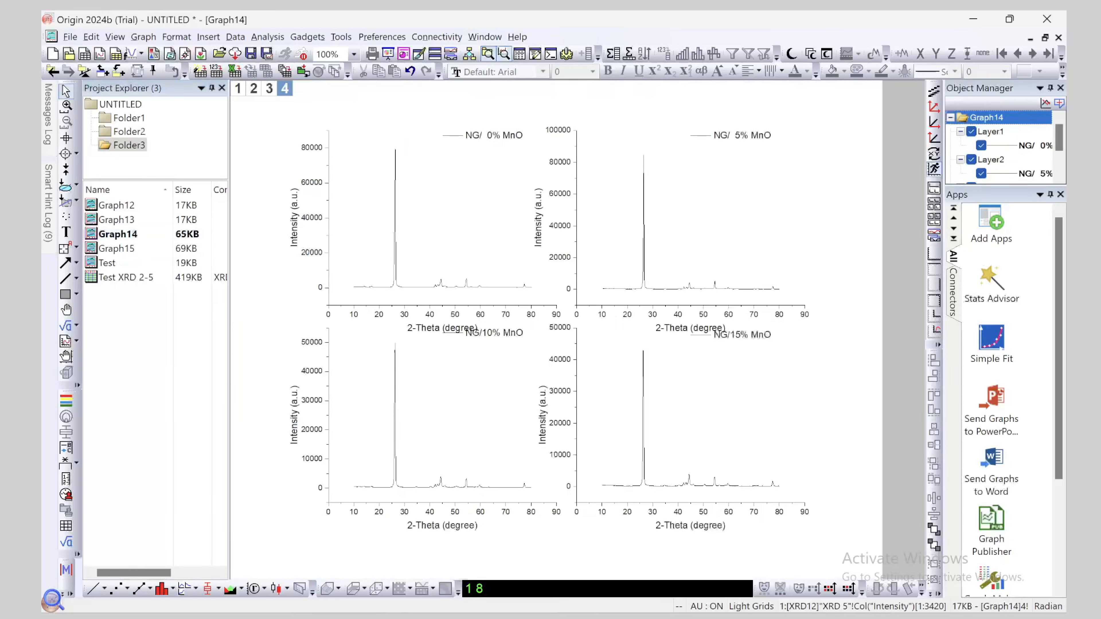
double_click(117, 219)
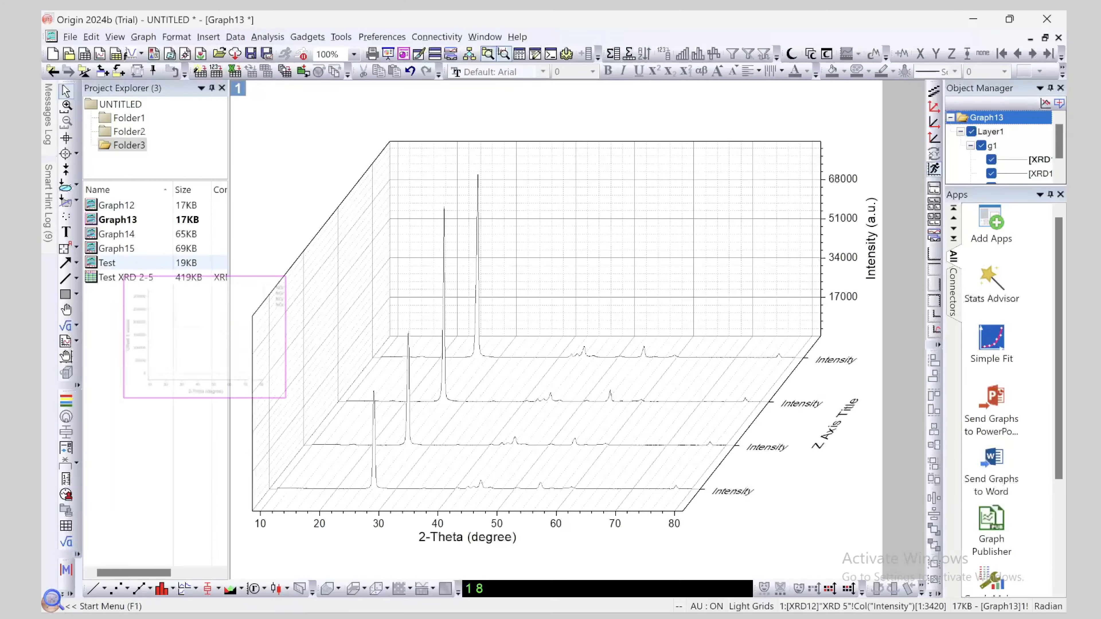
Open the Test graph and move its legend fully onto the page, above the right end of the curves
double_click(110, 263)
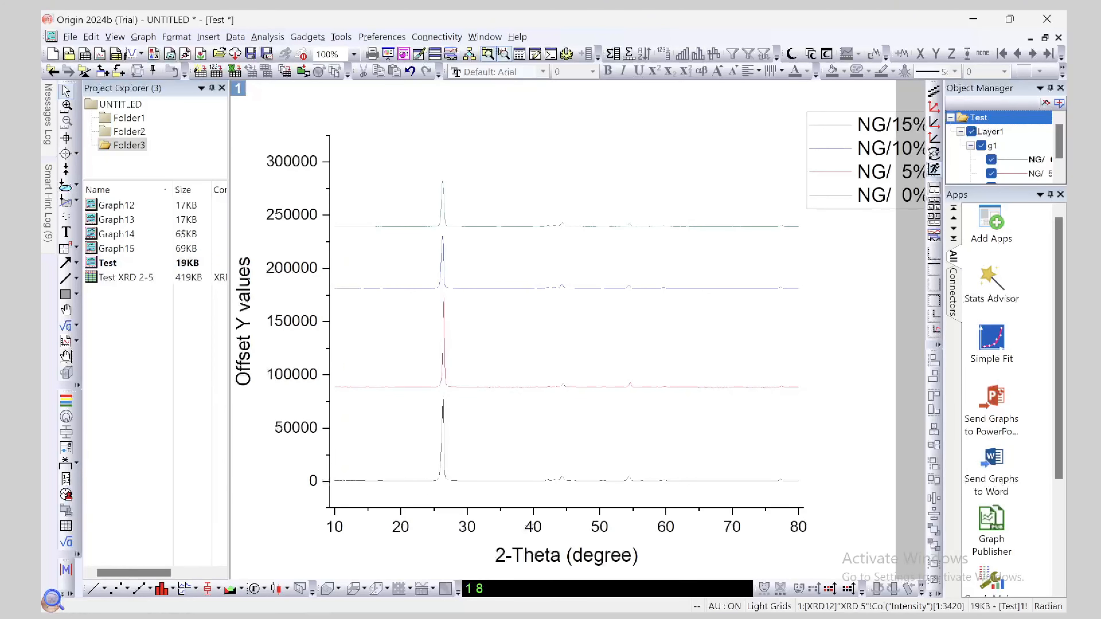
left_click(831, 149)
left_click(891, 148)
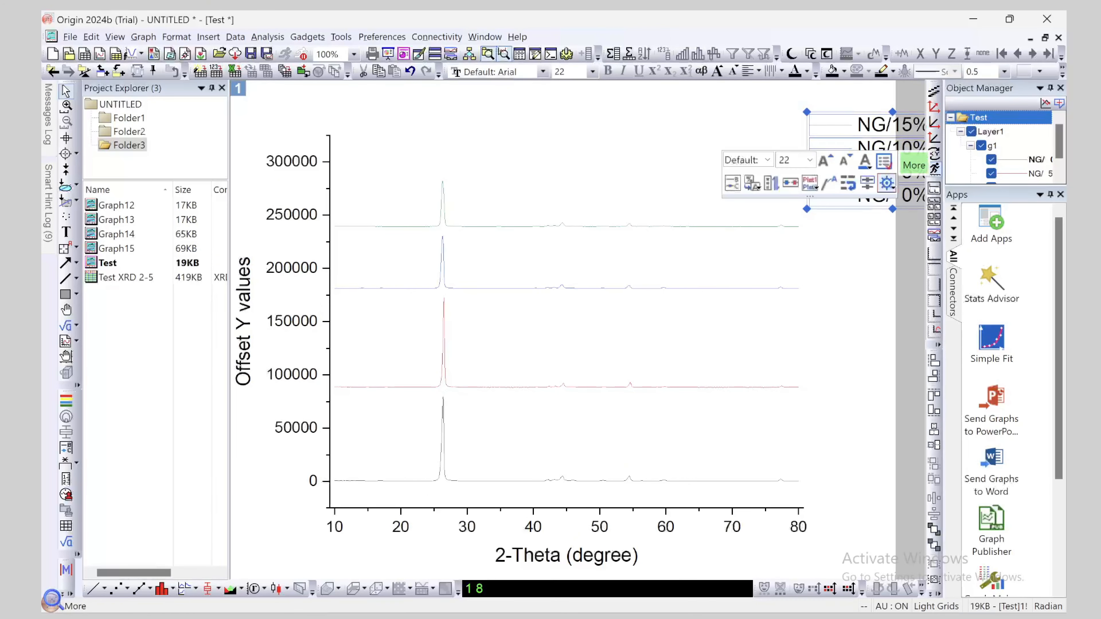
left_click_drag(891, 149, 724, 141)
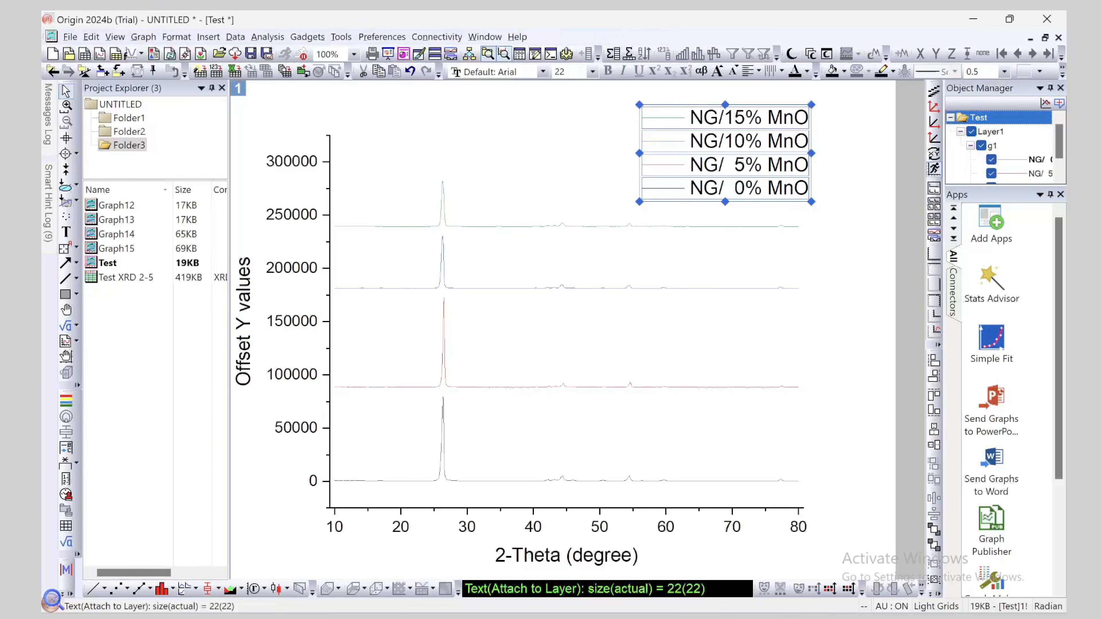
left_click(713, 255)
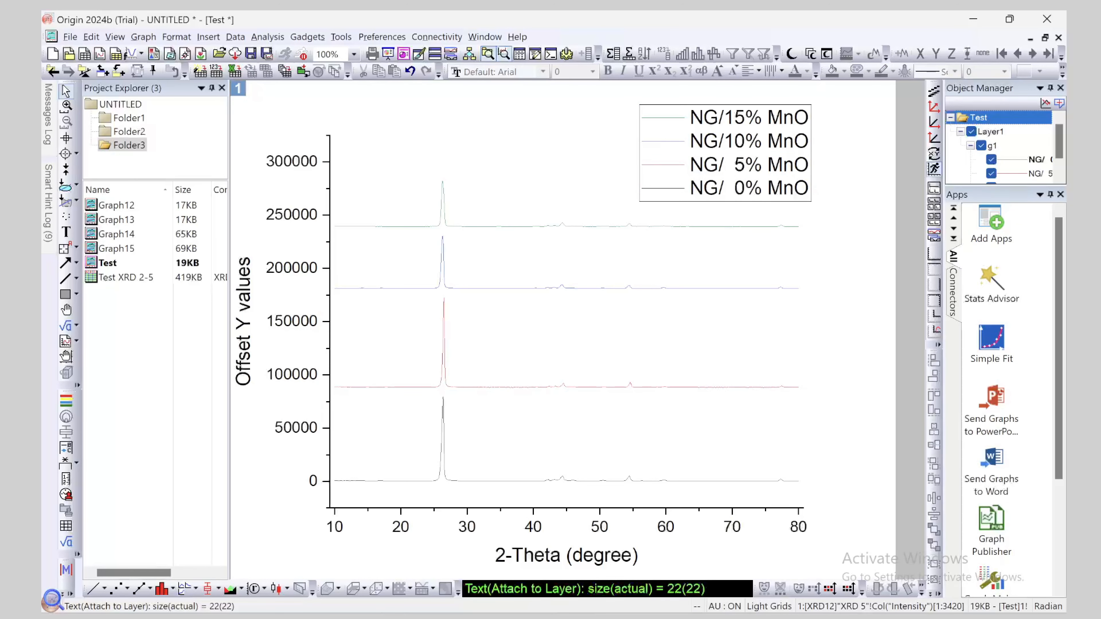
Move the 2-Theta (degree) axis title left beneath the X axis, so it is centred near 20 to 25 degrees
double_click(249, 321)
left_click(563, 264)
left_click_drag(567, 556, 415, 554)
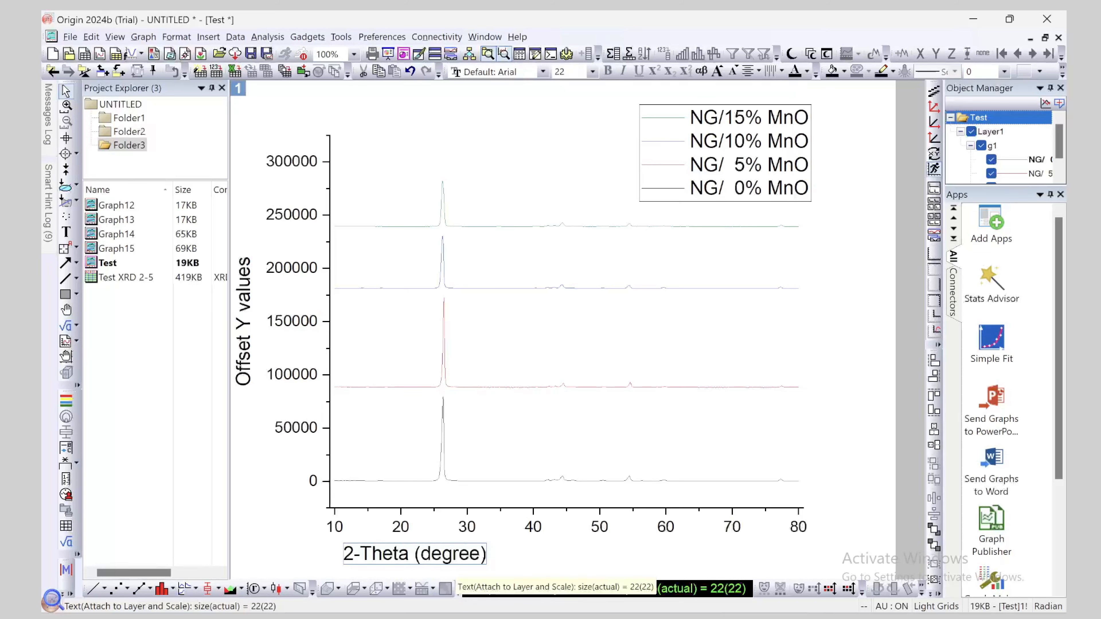
Add a text label reading 2 beneath the X axis, to the right of the 2-Theta (degree) title
left_click(66, 232)
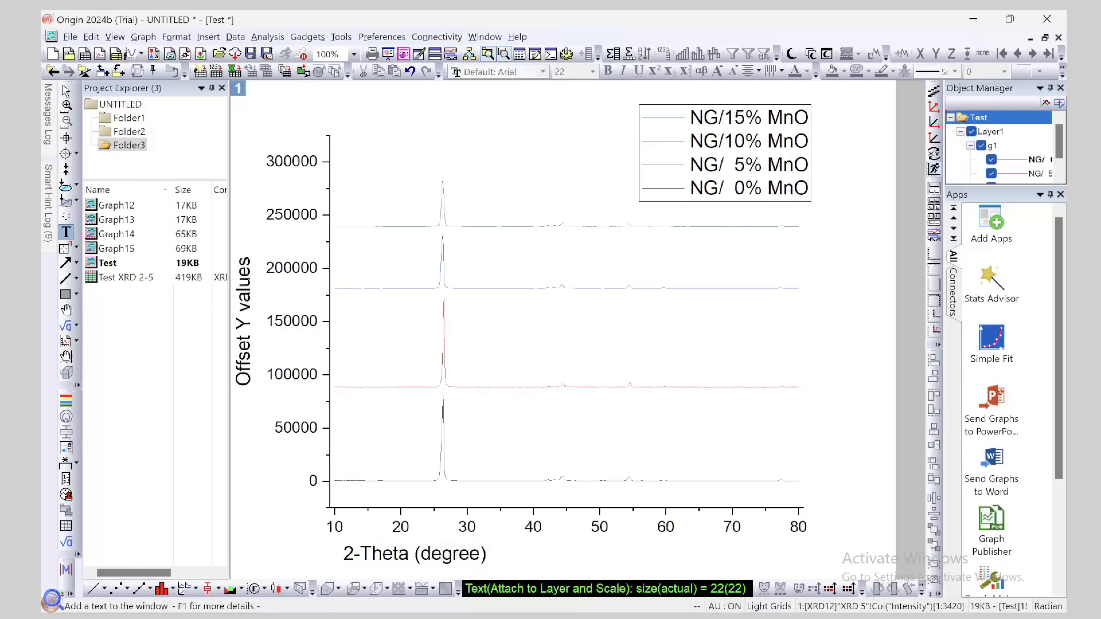
left_click(560, 559)
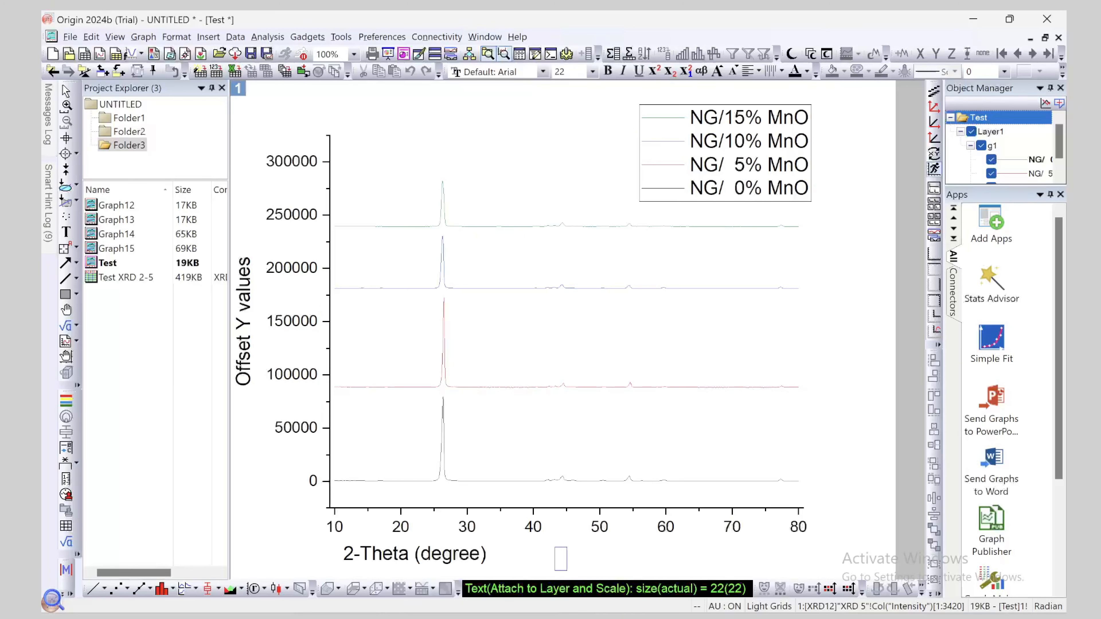
type("2")
right_click(576, 560)
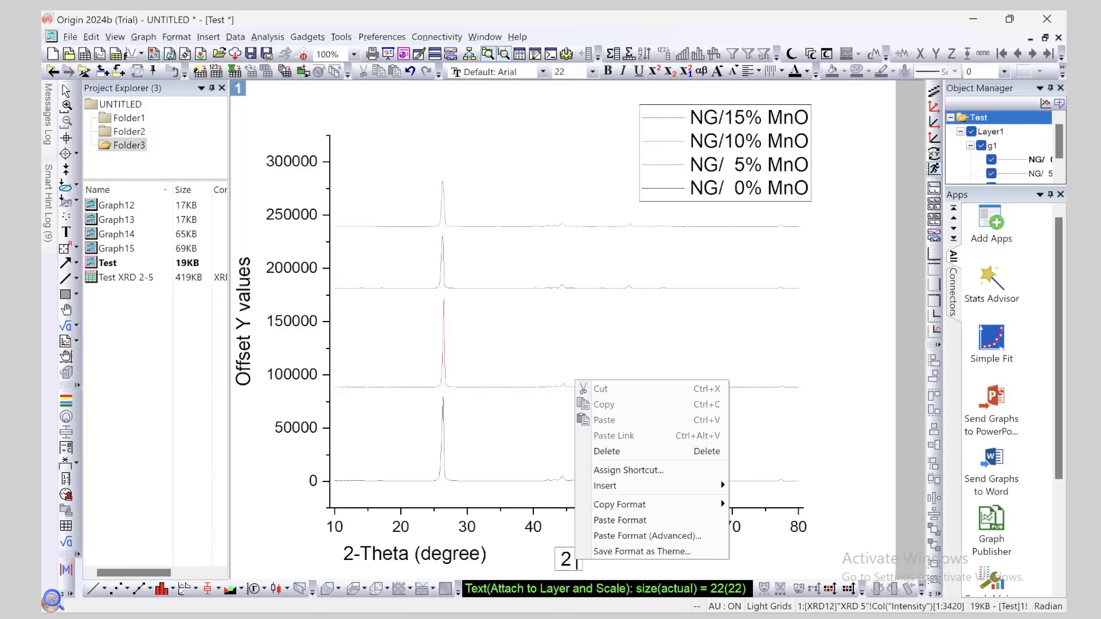
left_click(547, 459)
left_click(565, 560)
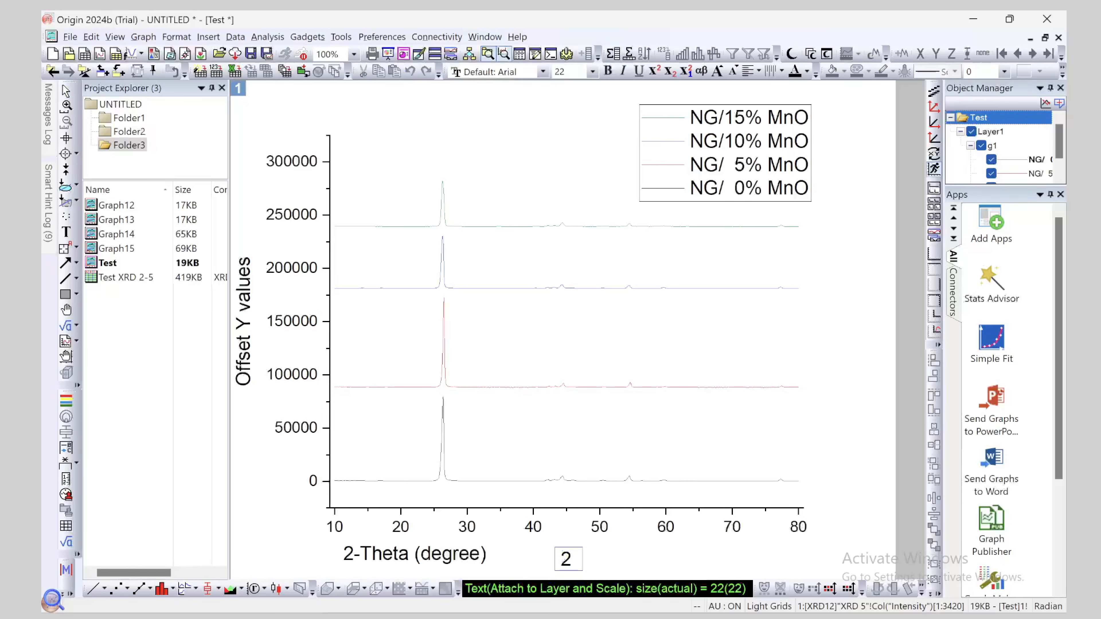
Insert the Greek symbol θ after the 2 in the new label using the Symbol Map
right_click(573, 557)
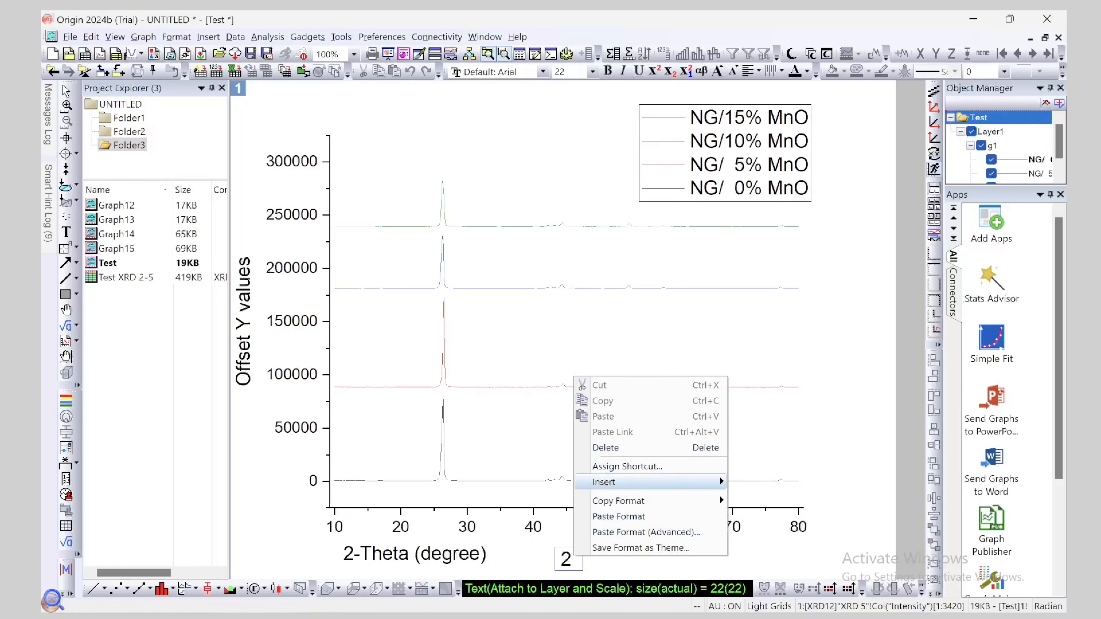
mouse_move(651, 482)
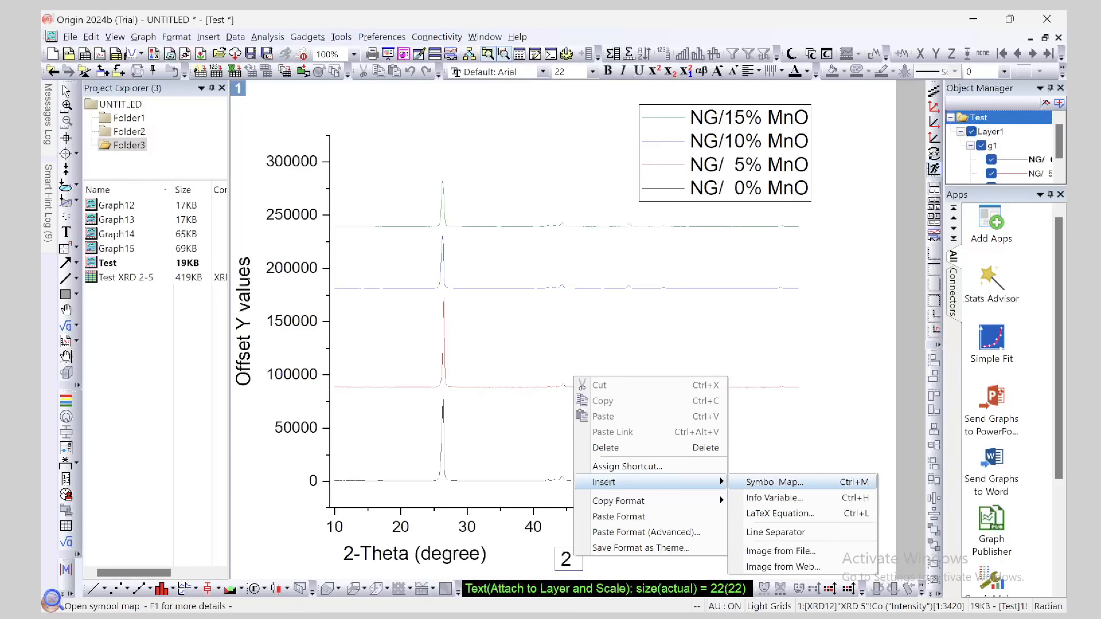
left_click(775, 482)
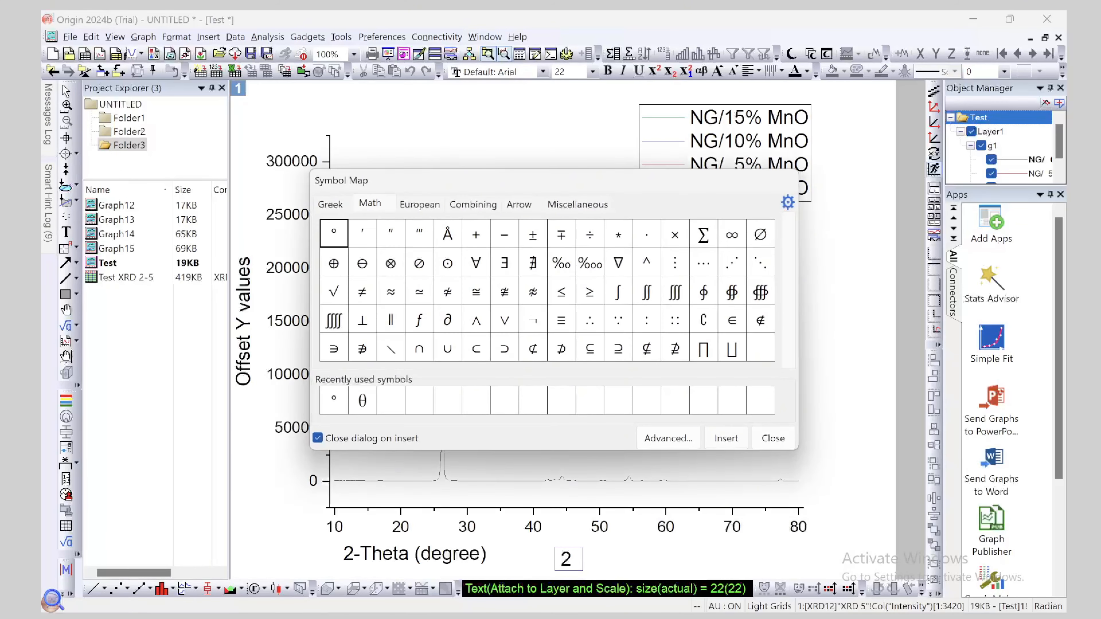
left_click(330, 205)
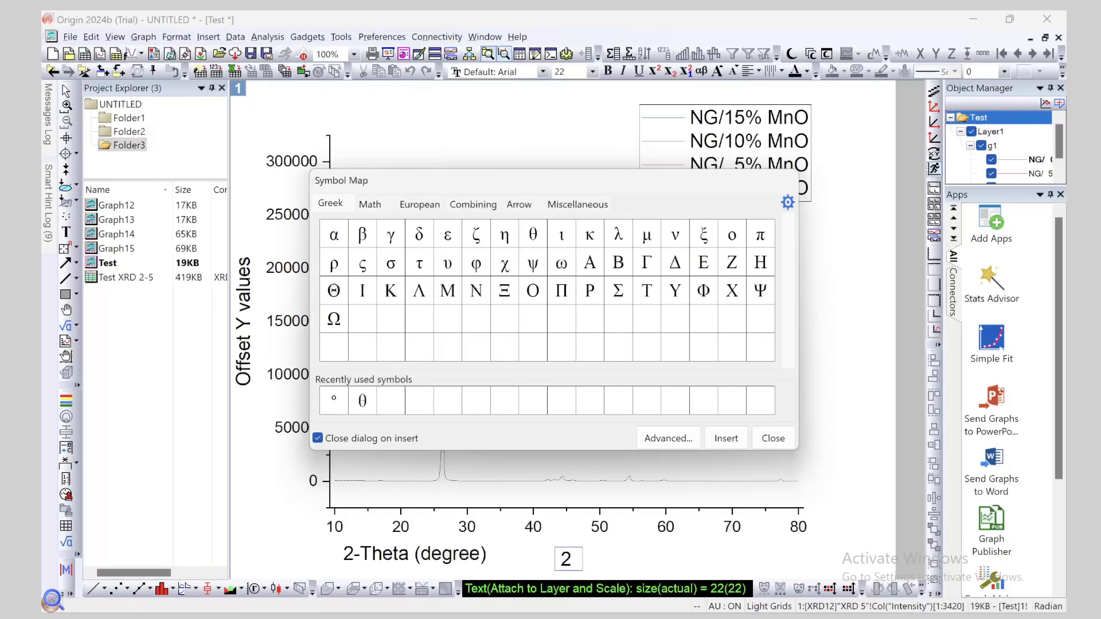
left_click(533, 234)
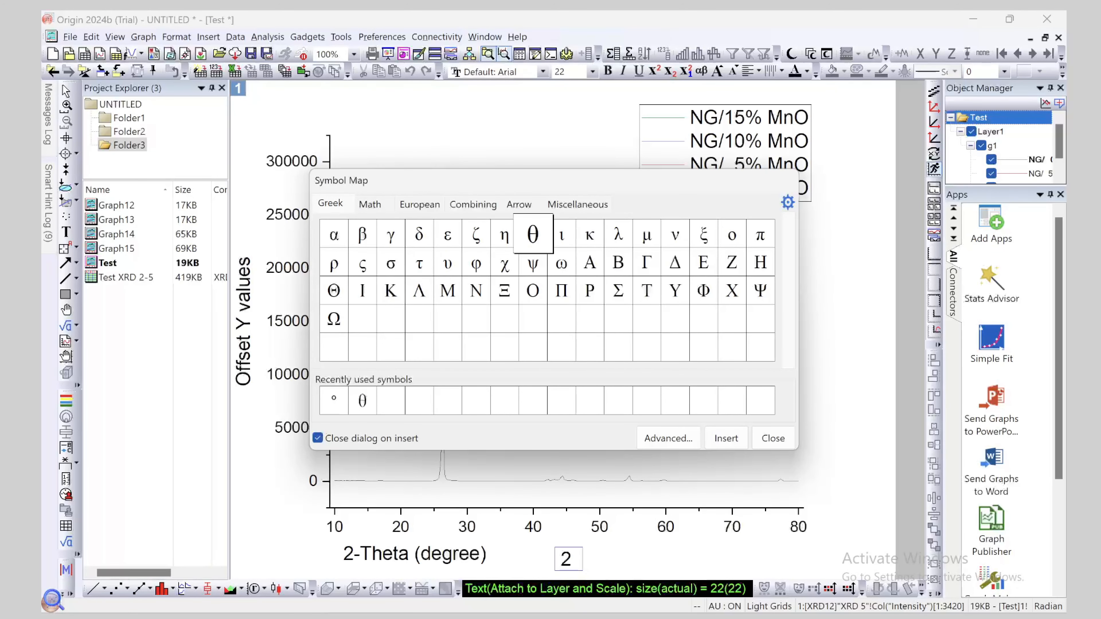
left_click(726, 438)
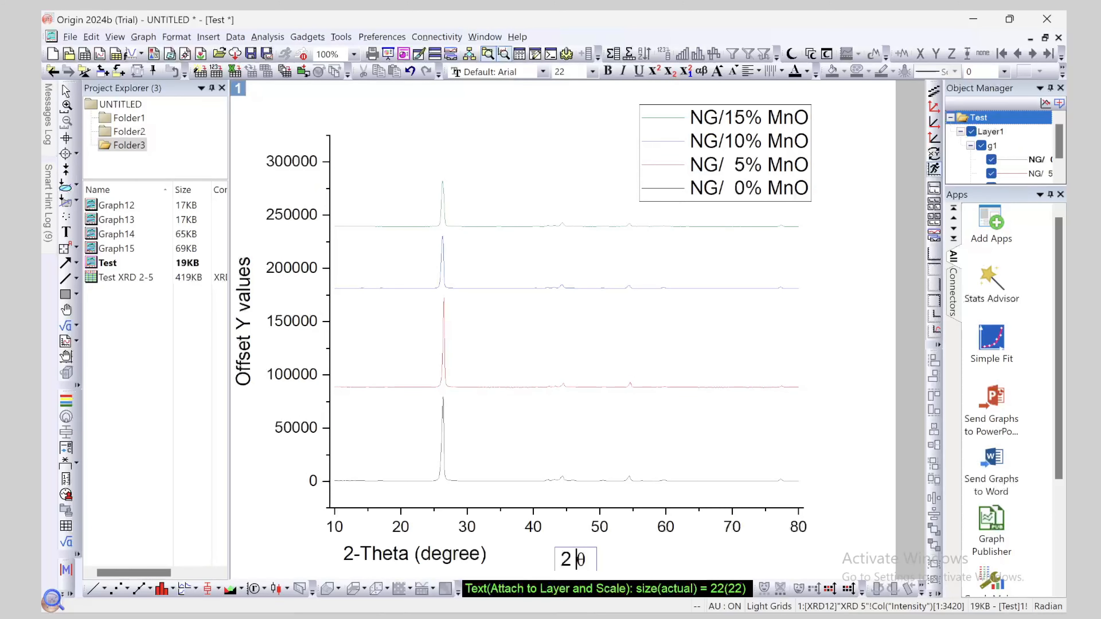
Complete the label with the math degree symbol in parentheses, so that it reads 2 θ (°)
key("Right")
type("()")
key("Left")
right_click(602, 561)
mouse_move(641, 487)
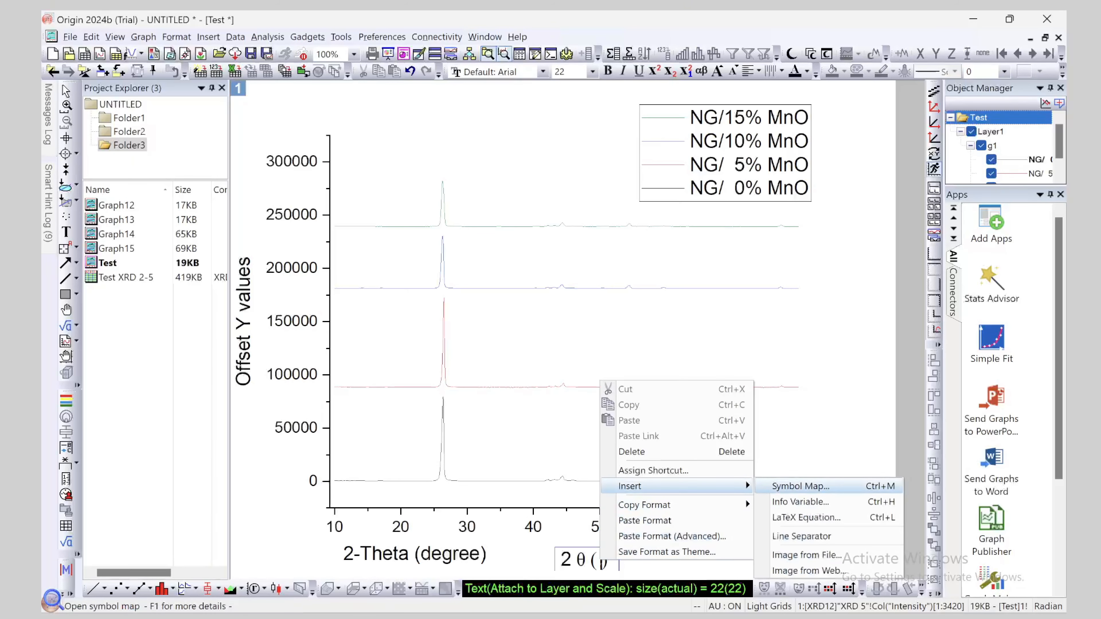
left_click(793, 486)
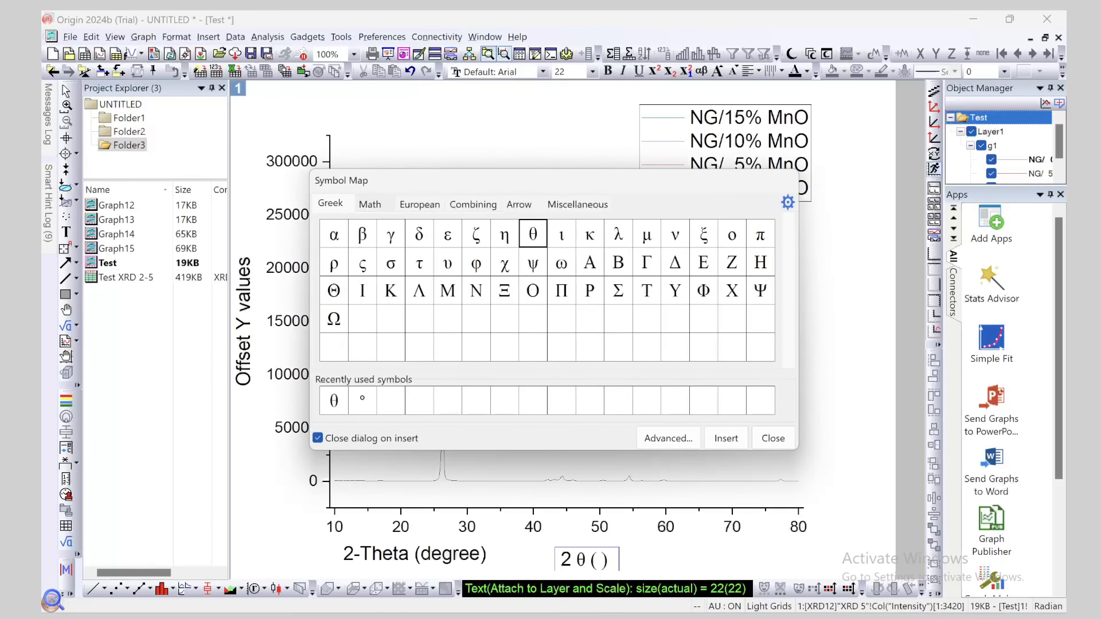
left_click(370, 204)
left_click(334, 233)
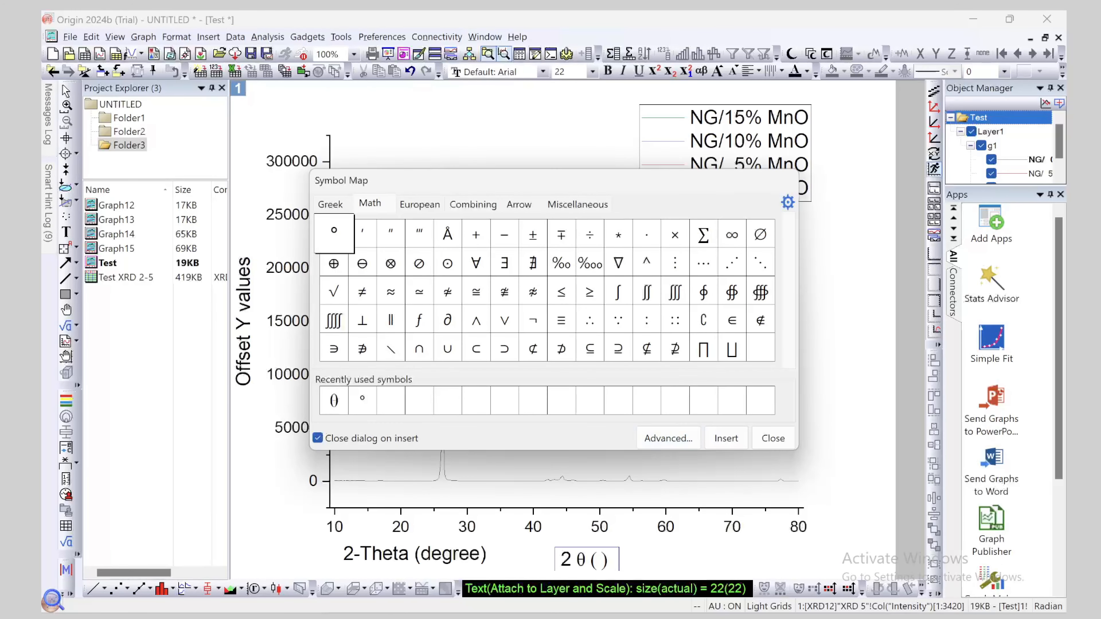
left_click(726, 438)
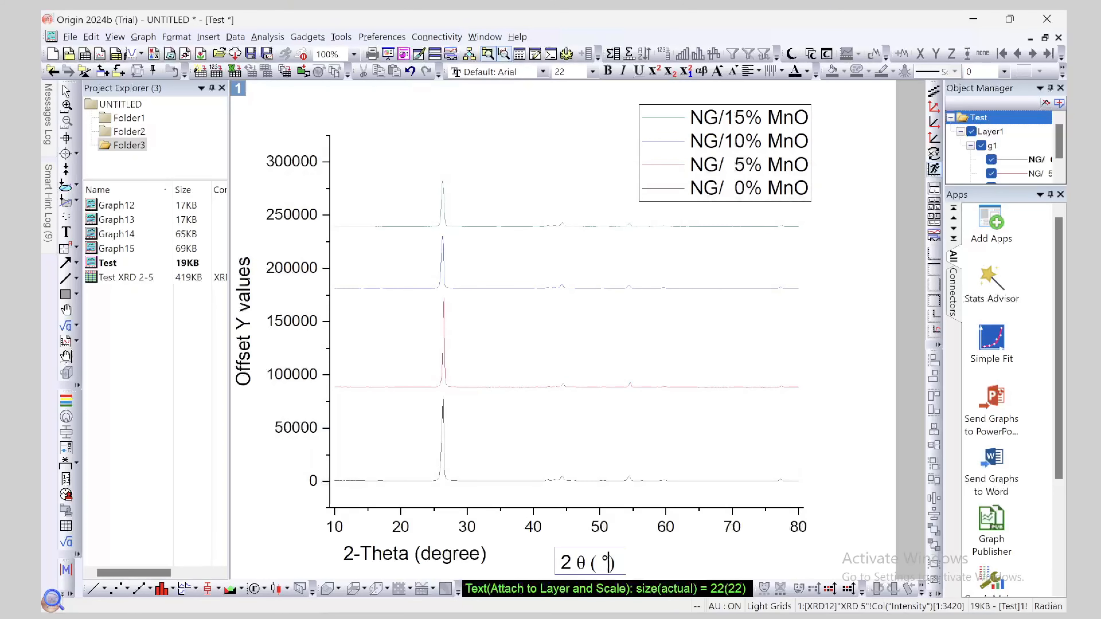
key("Left")
key("BackSpace")
key("Escape")
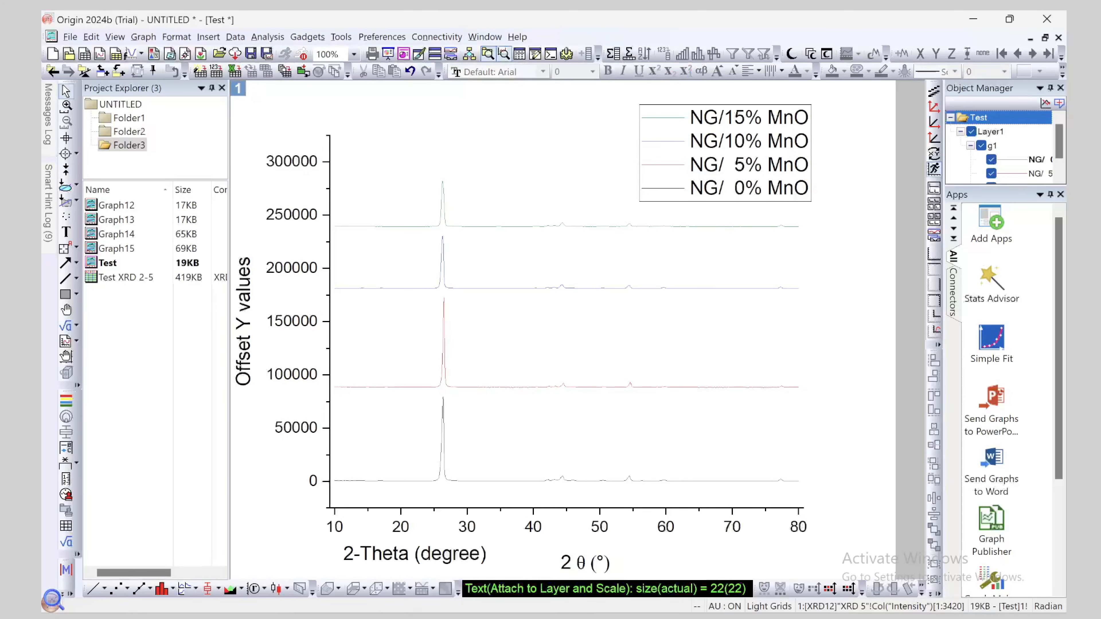
Center the 2 θ (°) label beneath the X axis and delete the old 2-Theta (degree) title
left_click(586, 563)
left_click_drag(585, 563, 562, 554)
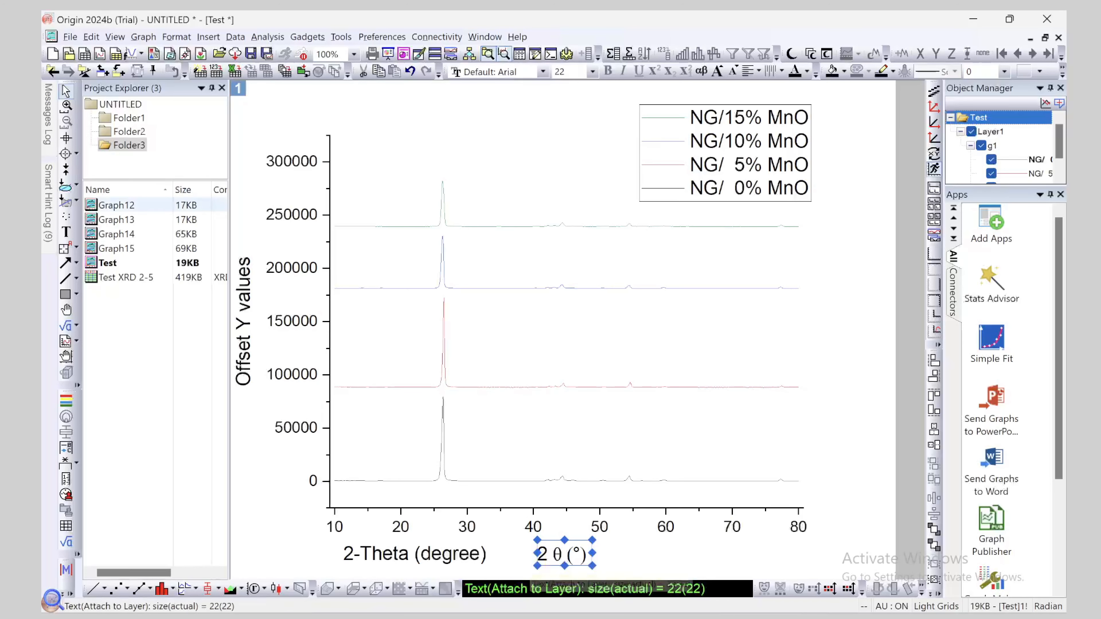
left_click(461, 554)
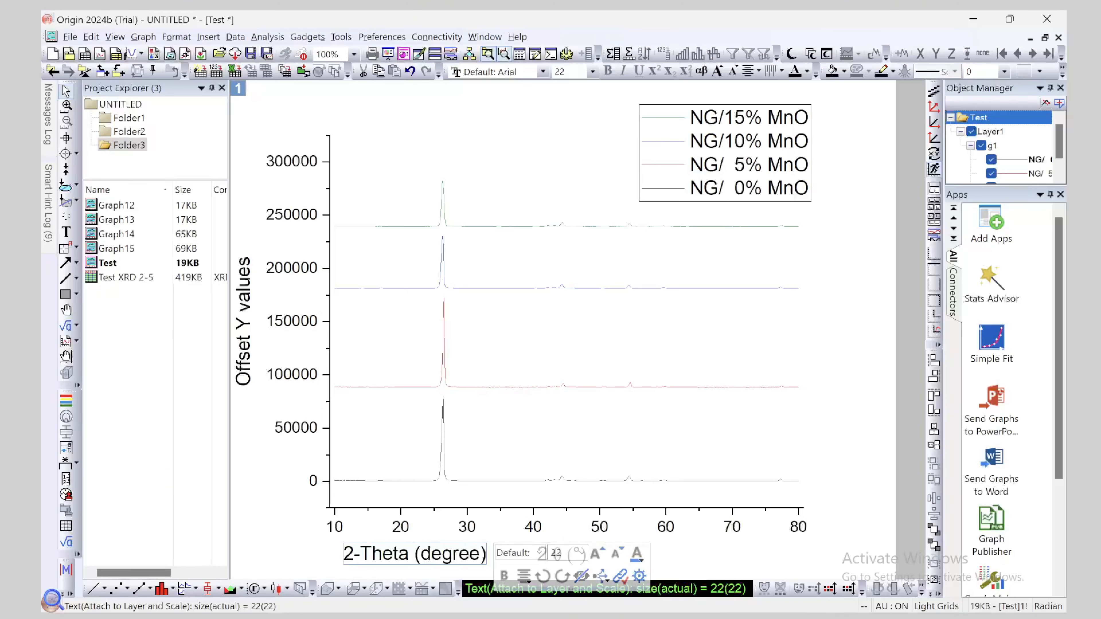
right_click(430, 562)
left_click(459, 375)
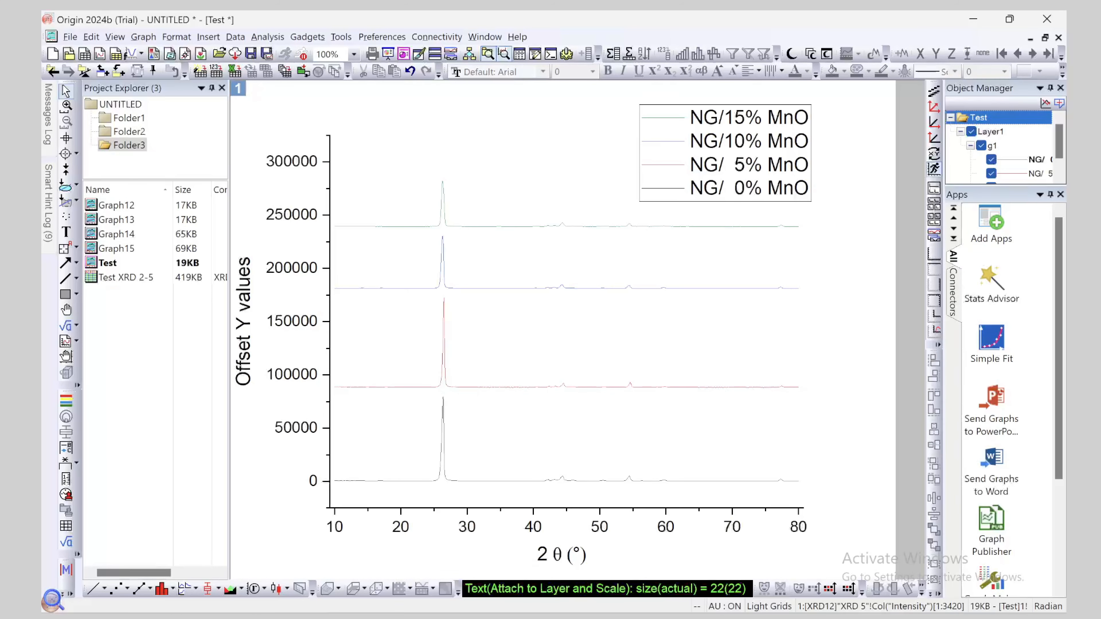
left_click(561, 555)
Replace the Y axis title text with Intensity (a. u.)
double_click(244, 321)
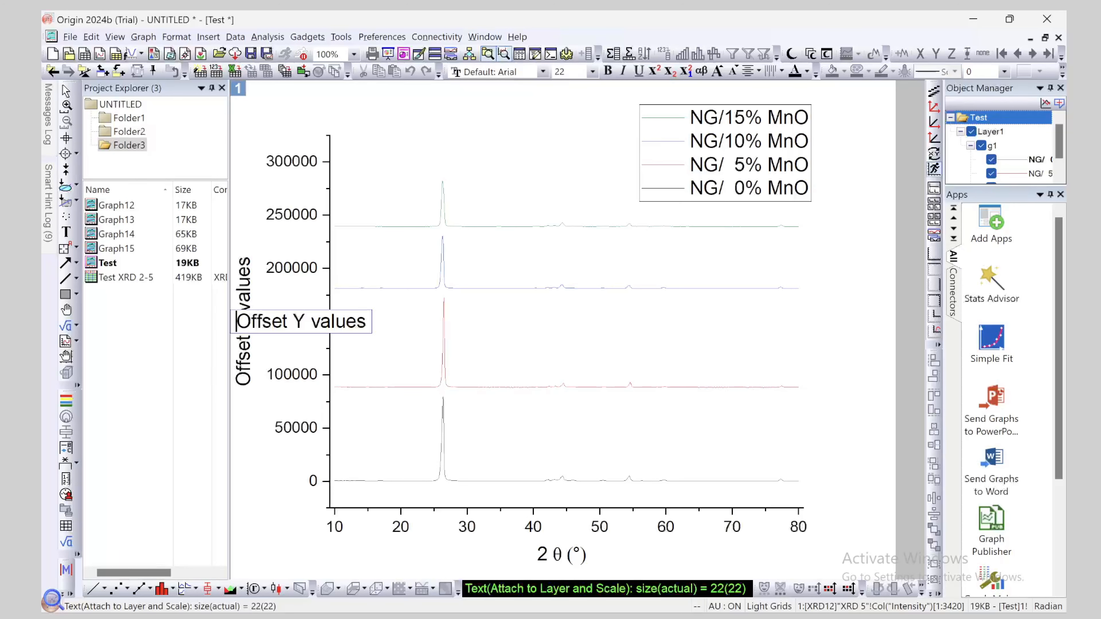
key("ctrl+a")
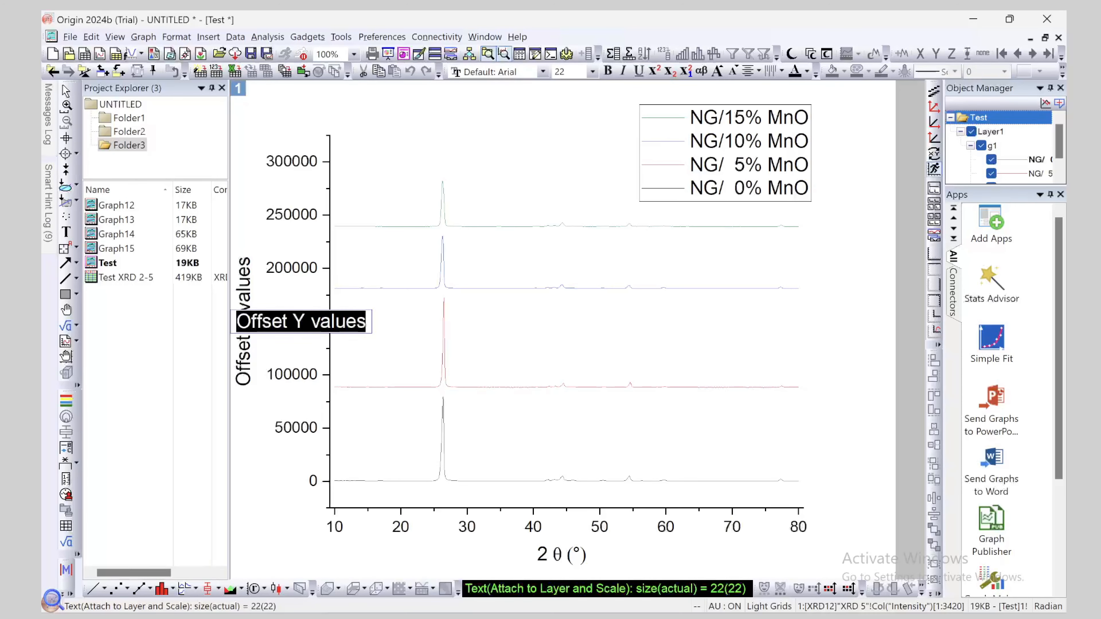
type("Intensity *")
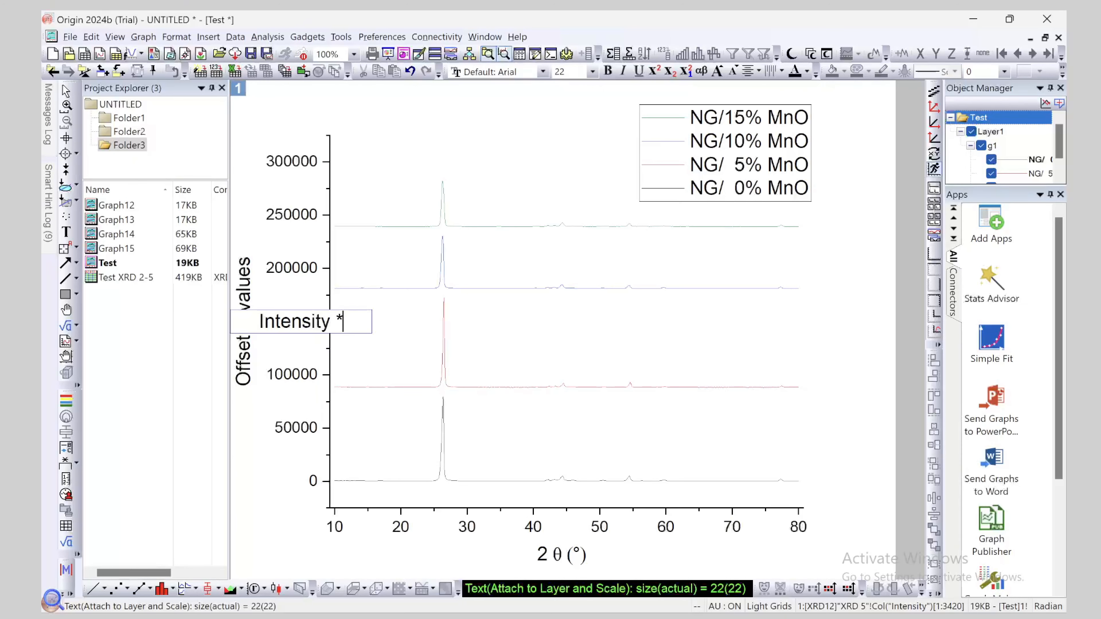
key("BackSpace")
type("(")
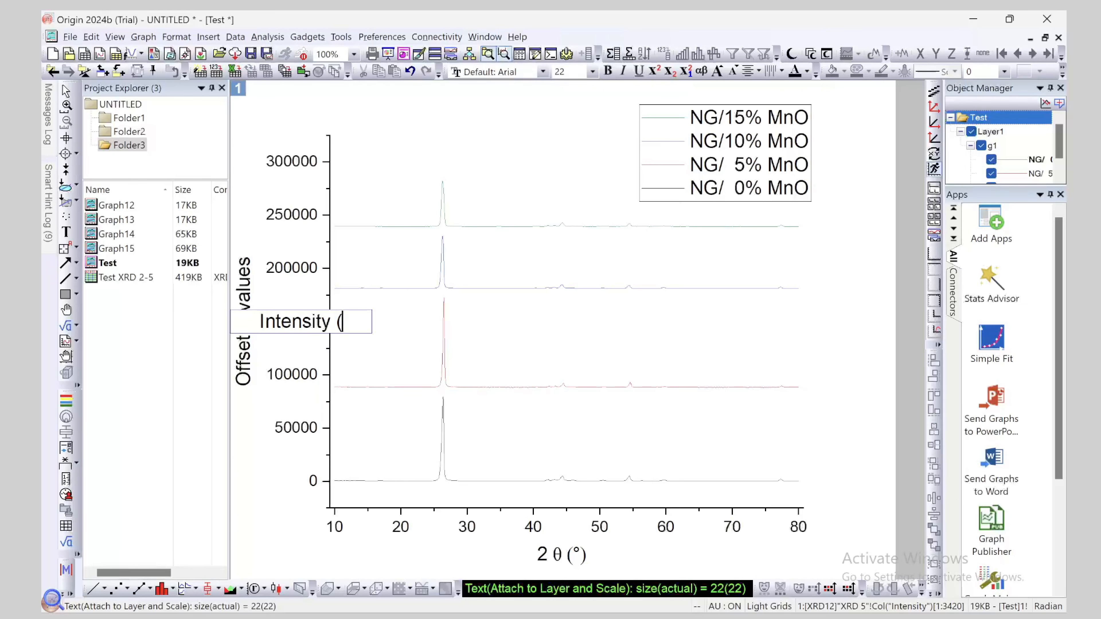
type("a. u.")
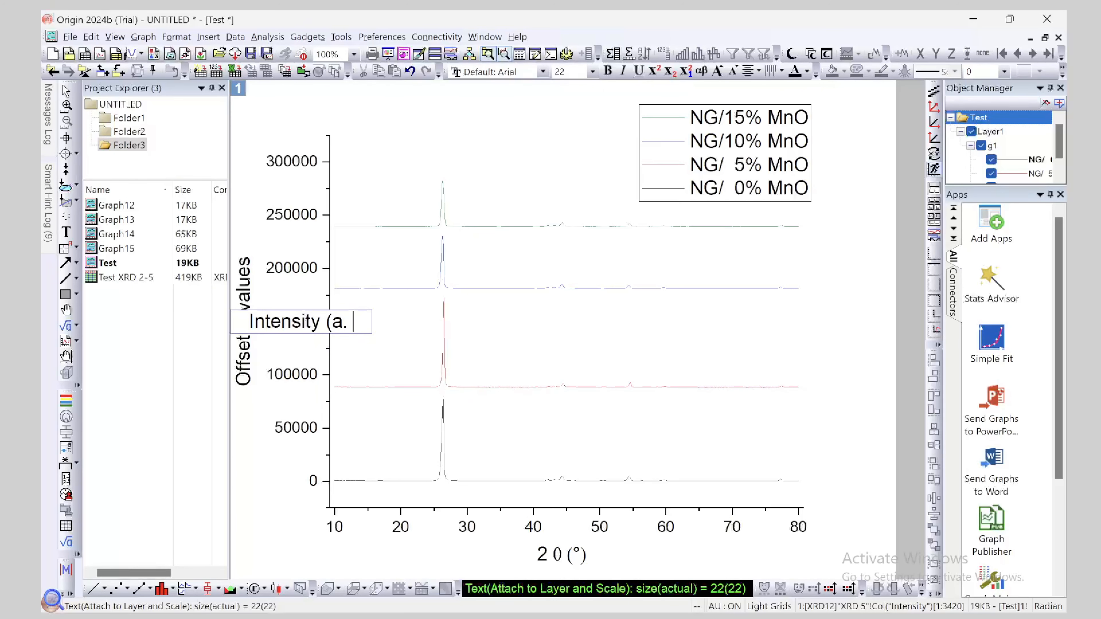
type(")")
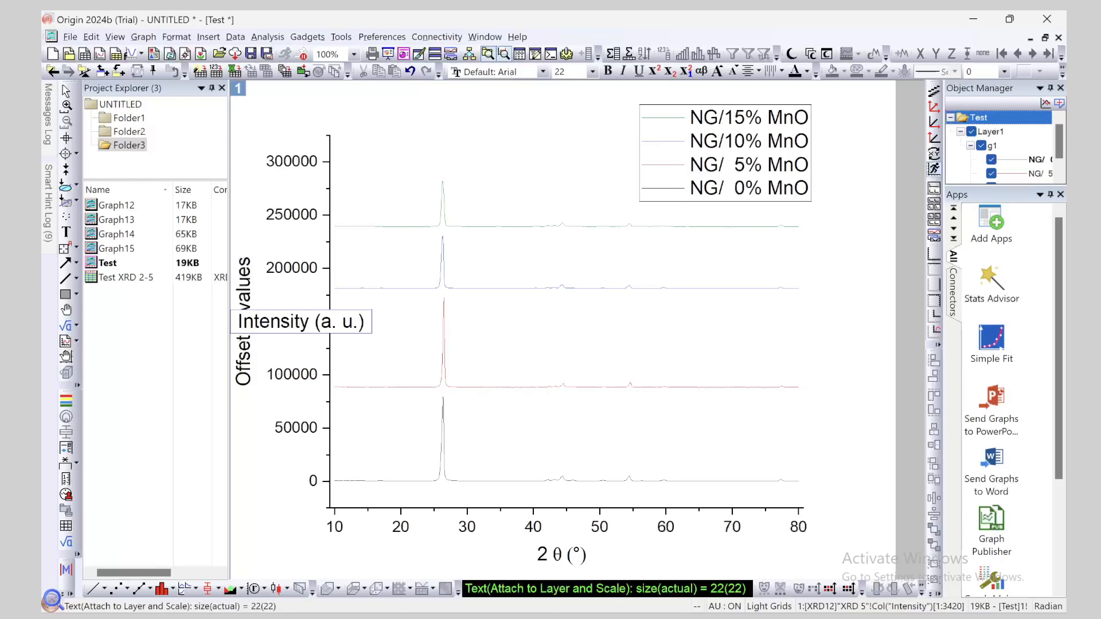
key("Escape")
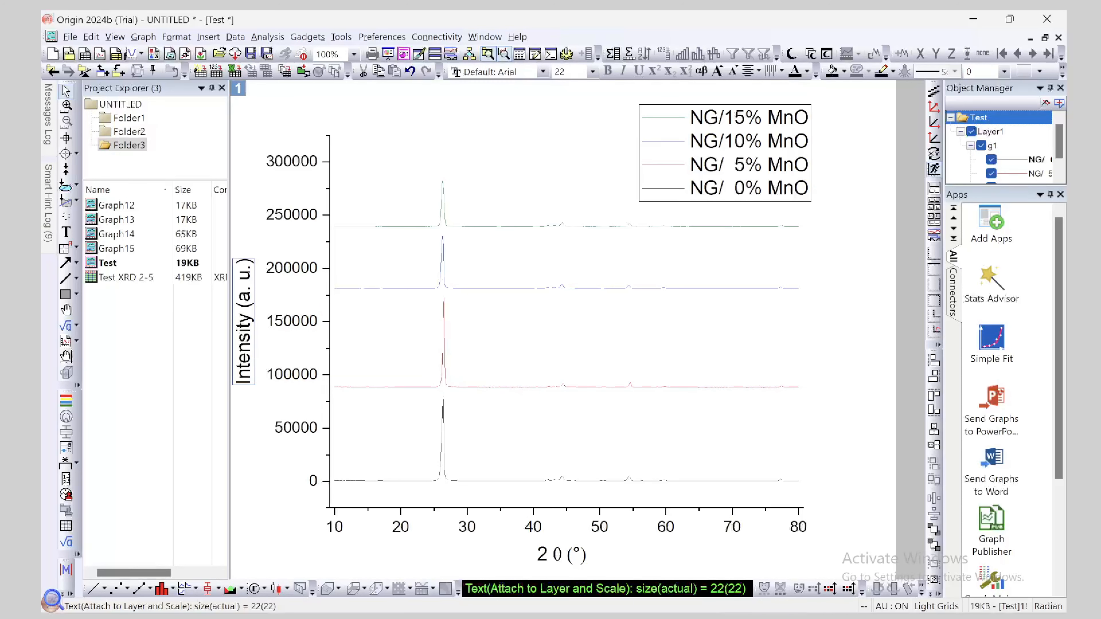
Format the whole 2 θ (°) label as bold with font size 24
left_click(553, 556)
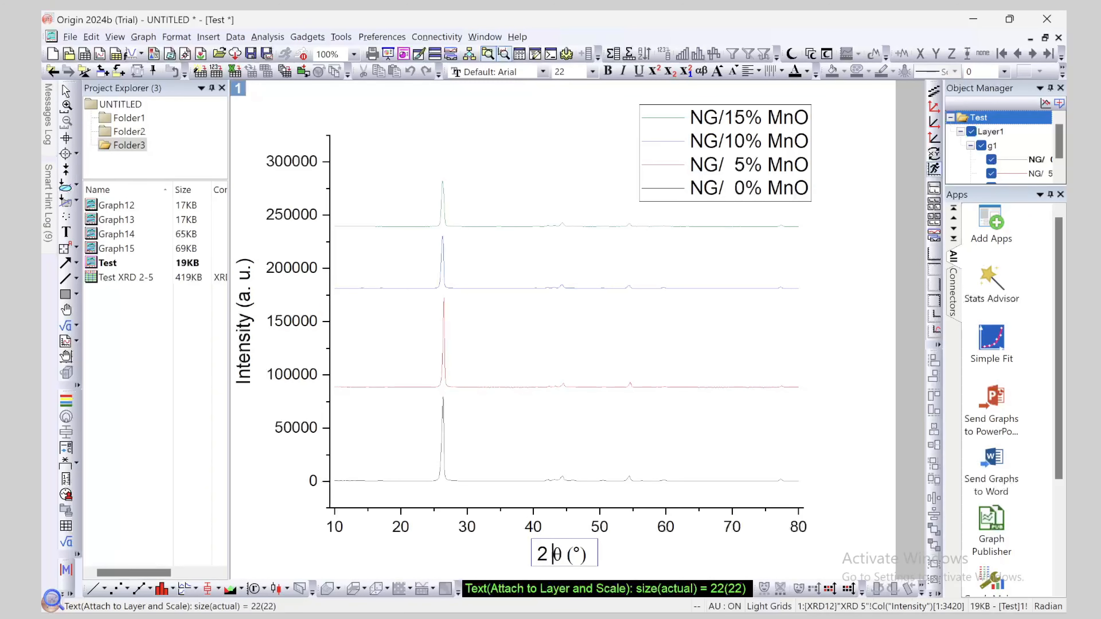
key("ctrl+a")
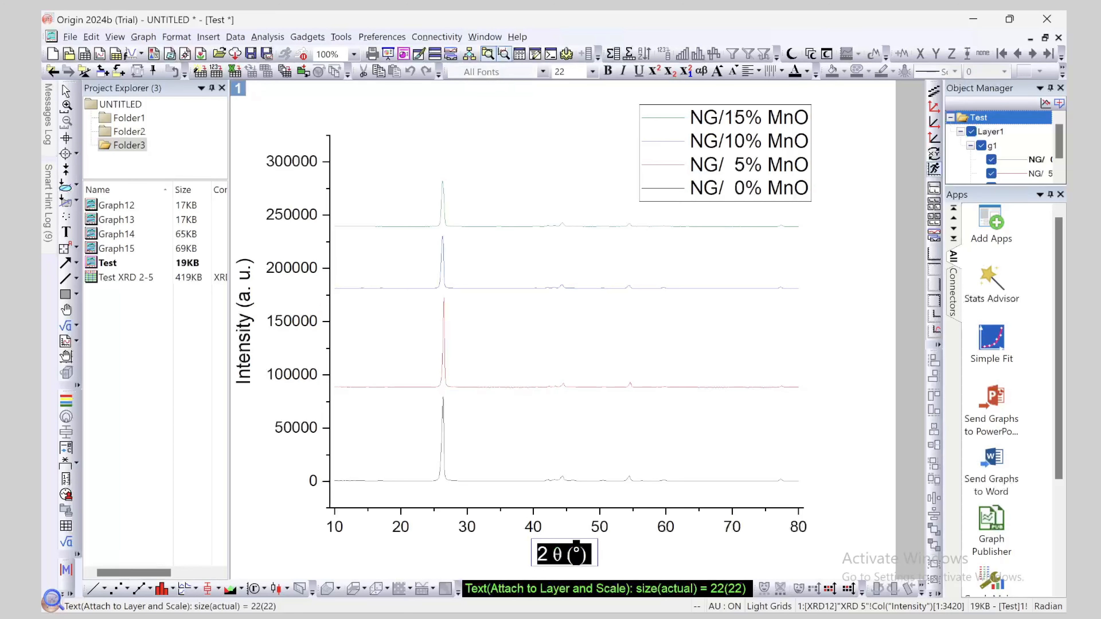
left_click(609, 71)
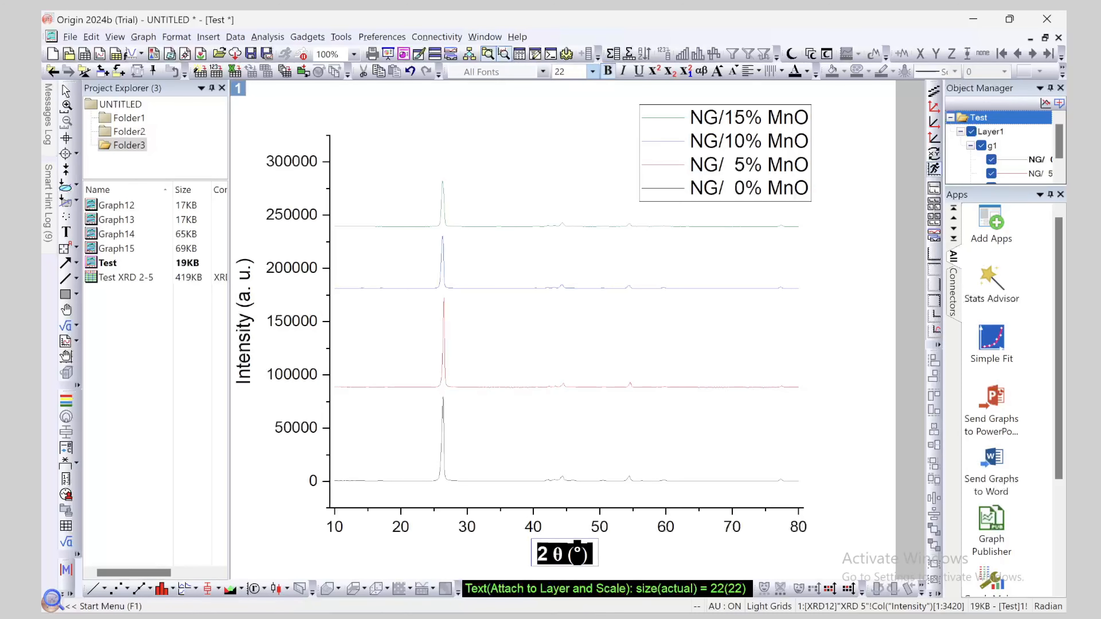
left_click(592, 72)
left_click(576, 209)
key("Escape")
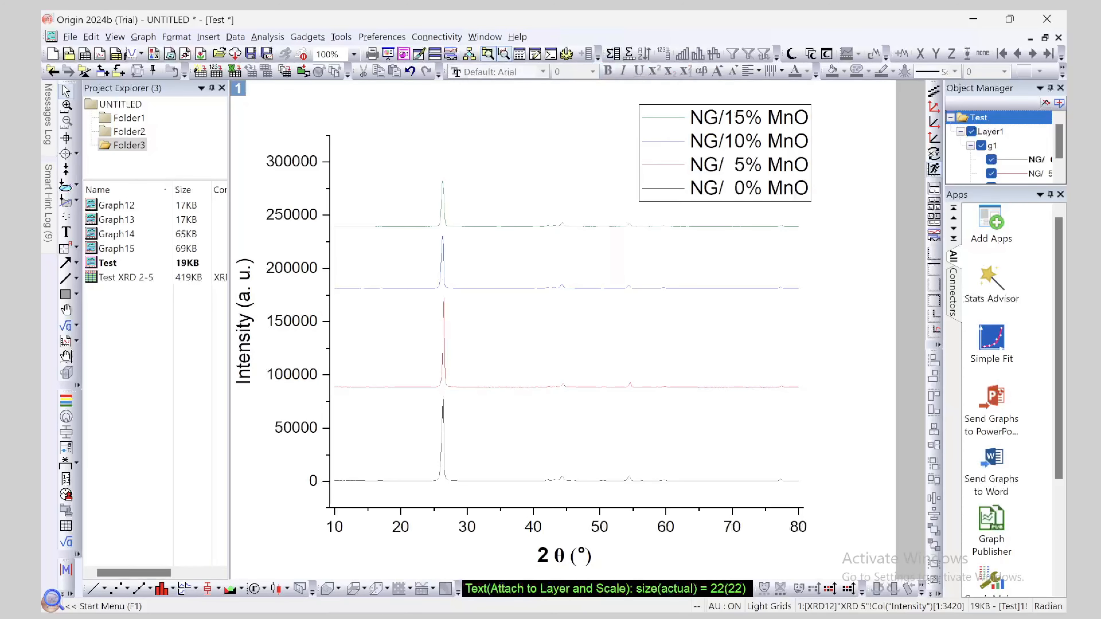
left_click(563, 556)
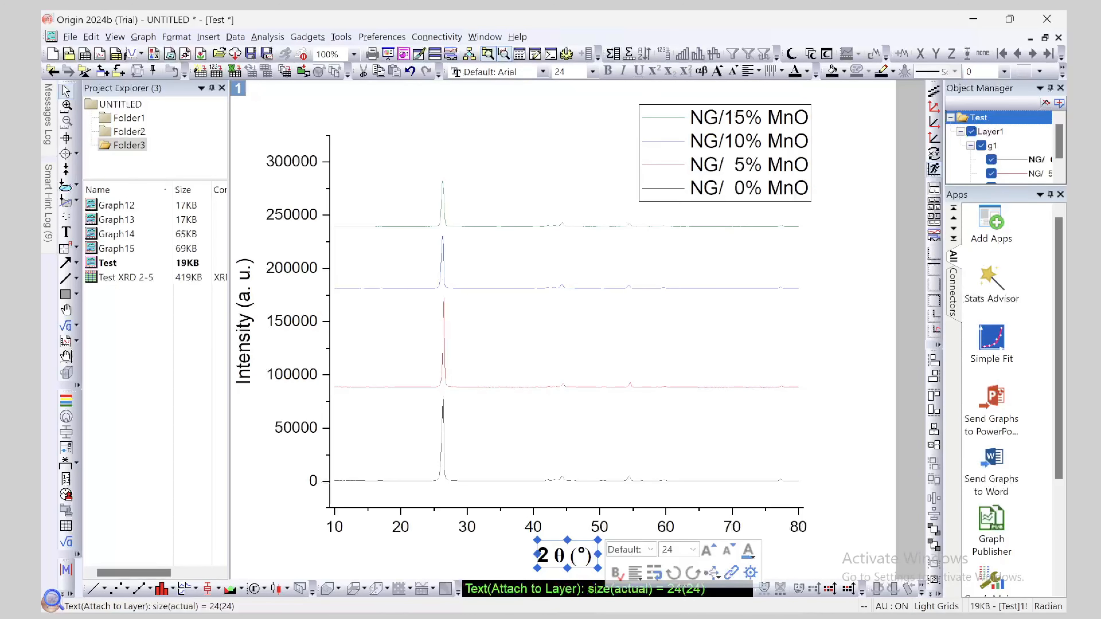
key("Escape")
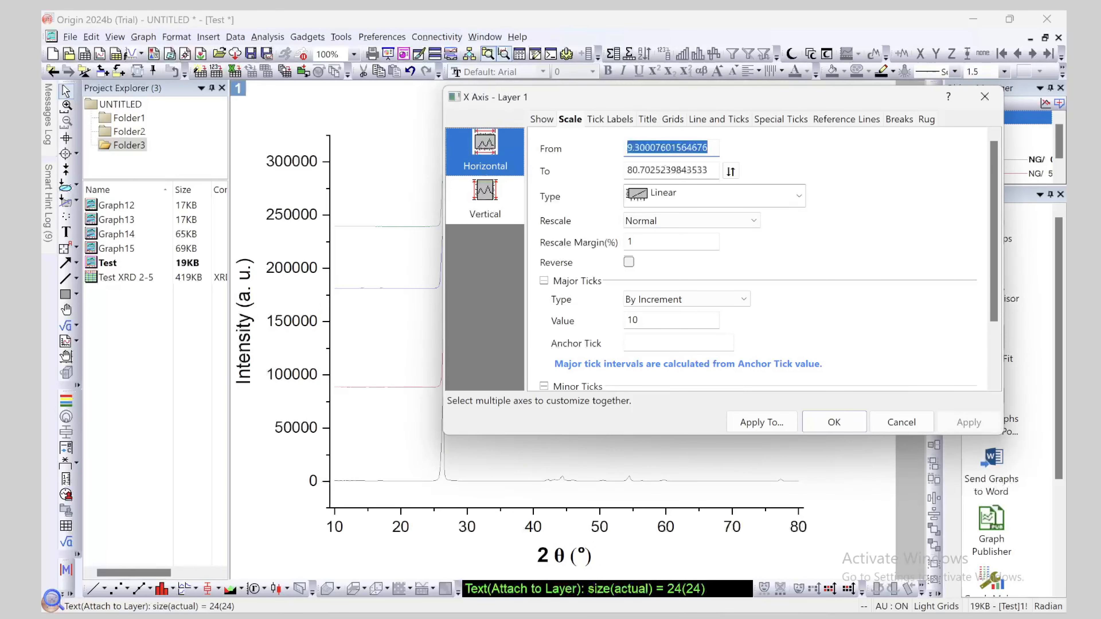
Set the X axis scale to run from 10 to 80 and apply it
type("10")
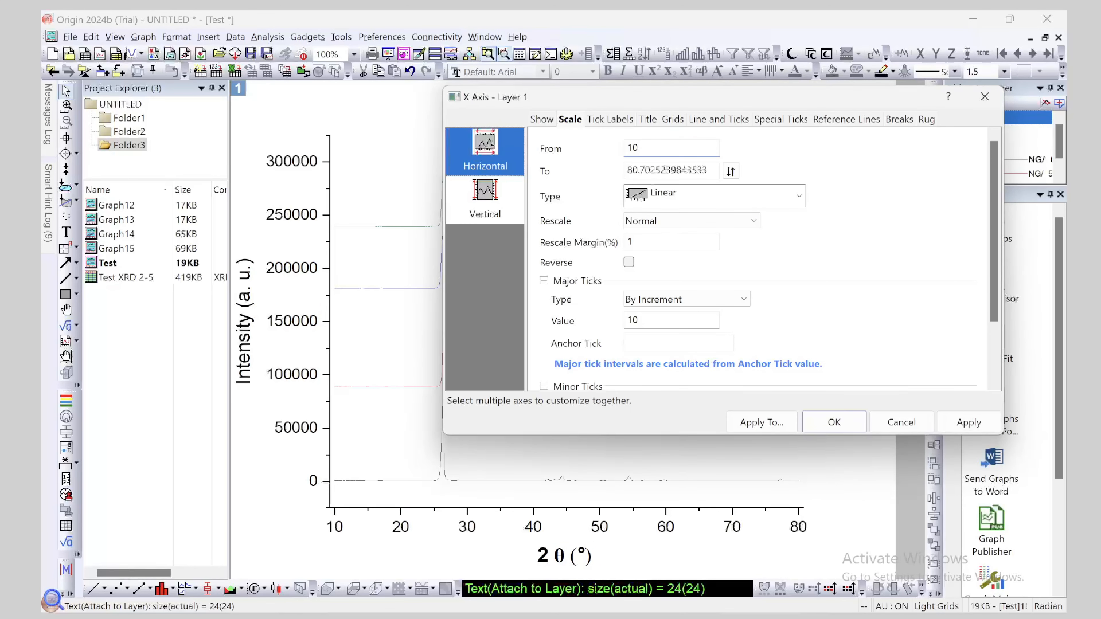
left_click(692, 170)
left_click_drag(708, 170, 627, 170)
type("80")
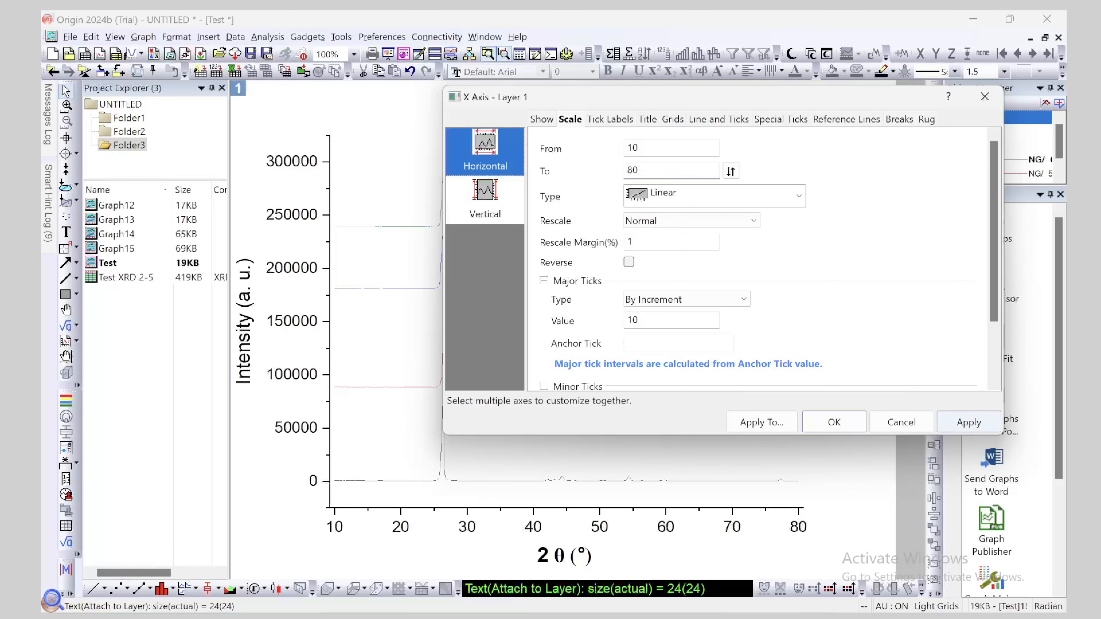
left_click(969, 423)
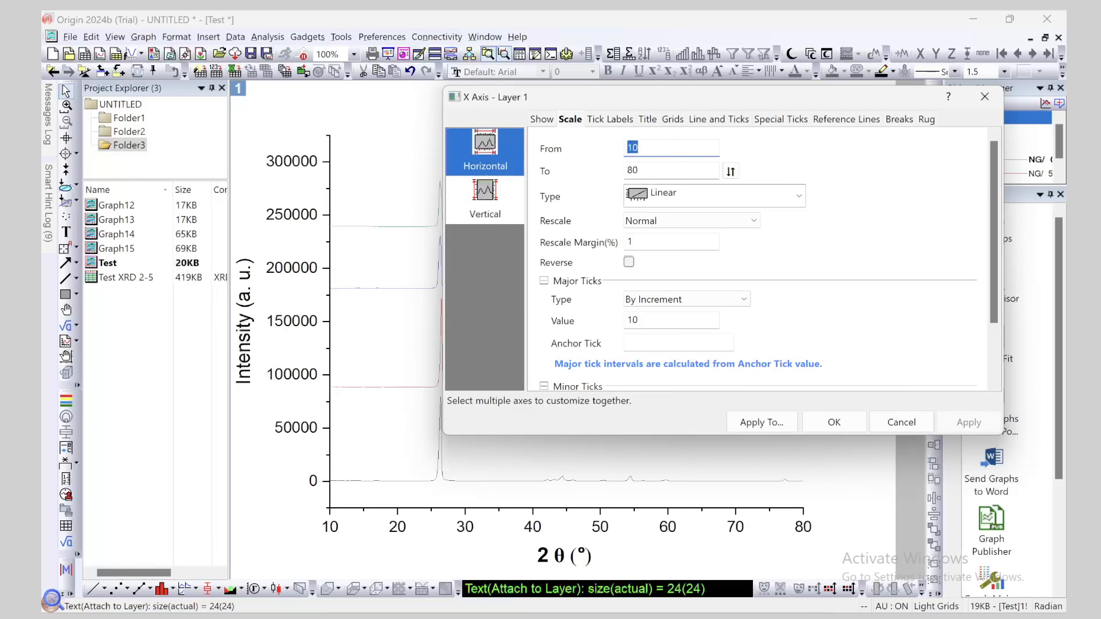
Set the Y axis scale to start from 0 and apply it to the Test graph
left_click(485, 200)
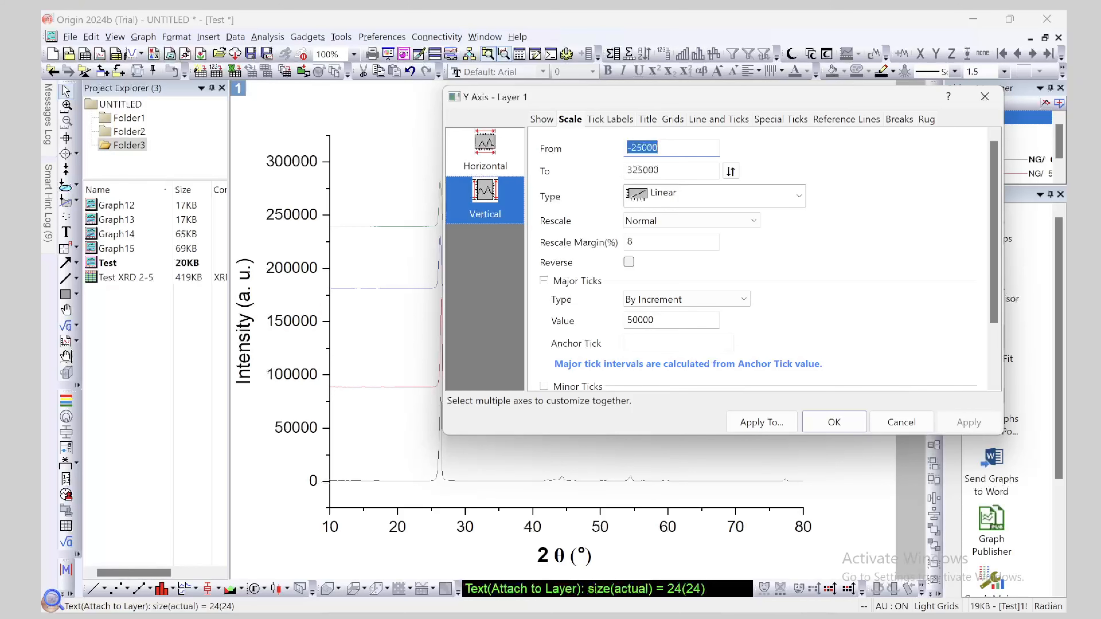
left_click_drag(603, 101, 604, 154)
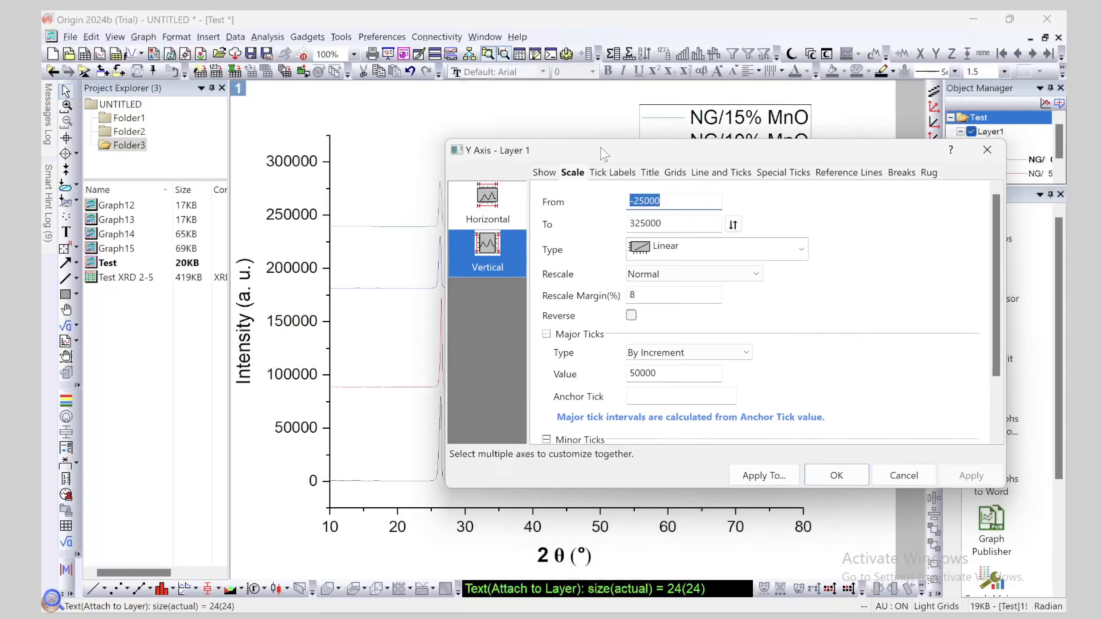
type("0")
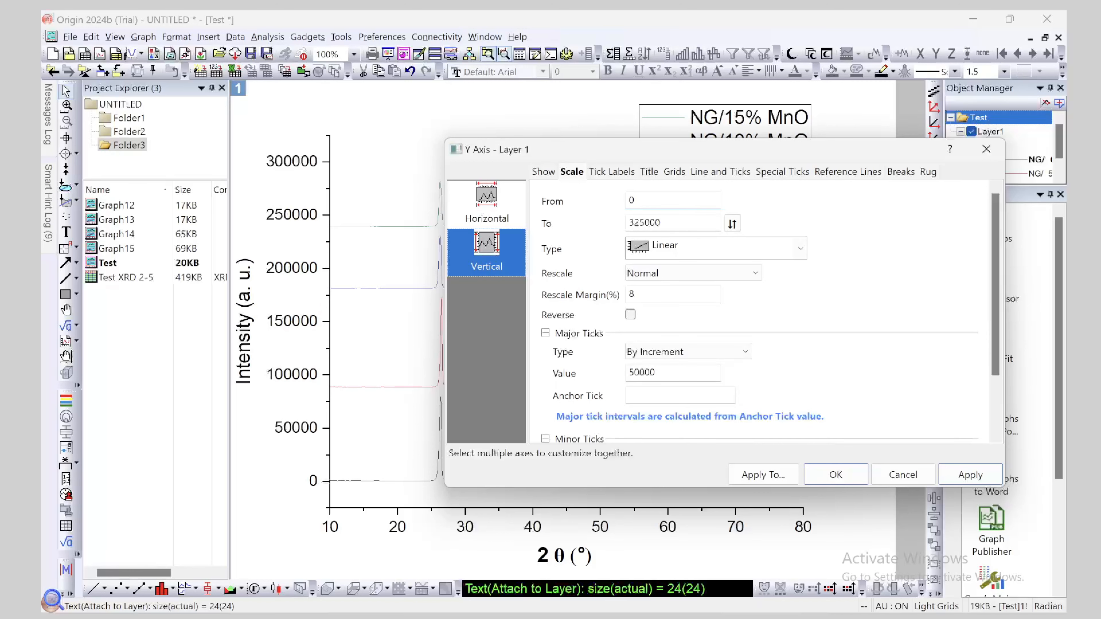
left_click(970, 474)
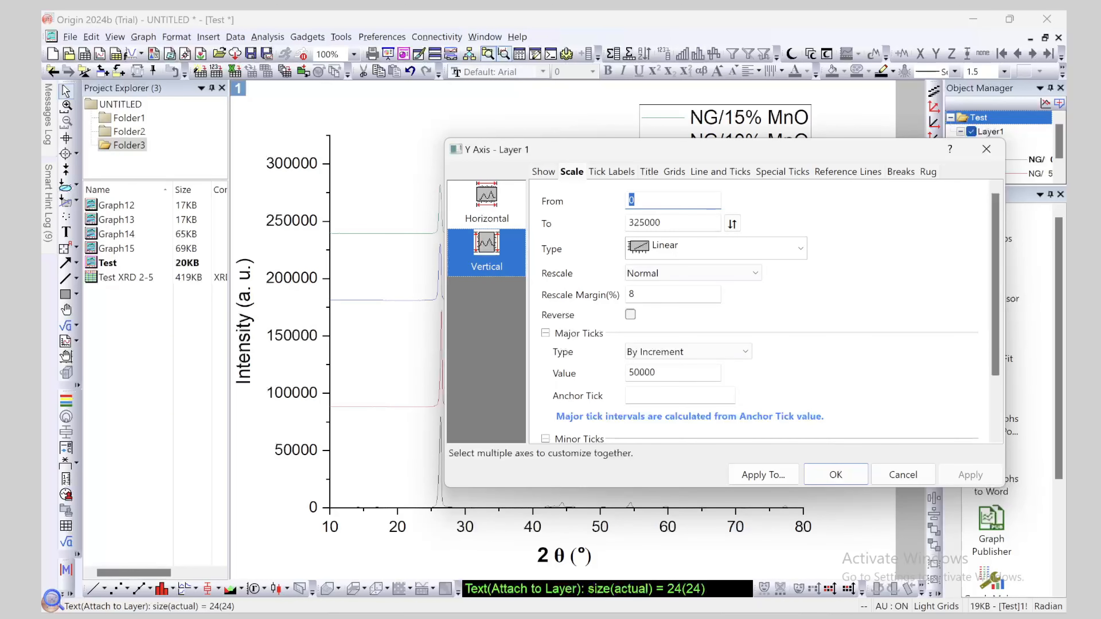
Try a starting value of 2000 for the Y axis scale and apply it
left_click(643, 200)
key("shift+Home")
type("1000")
key("BackSpace")
type("2")
left_click(970, 475)
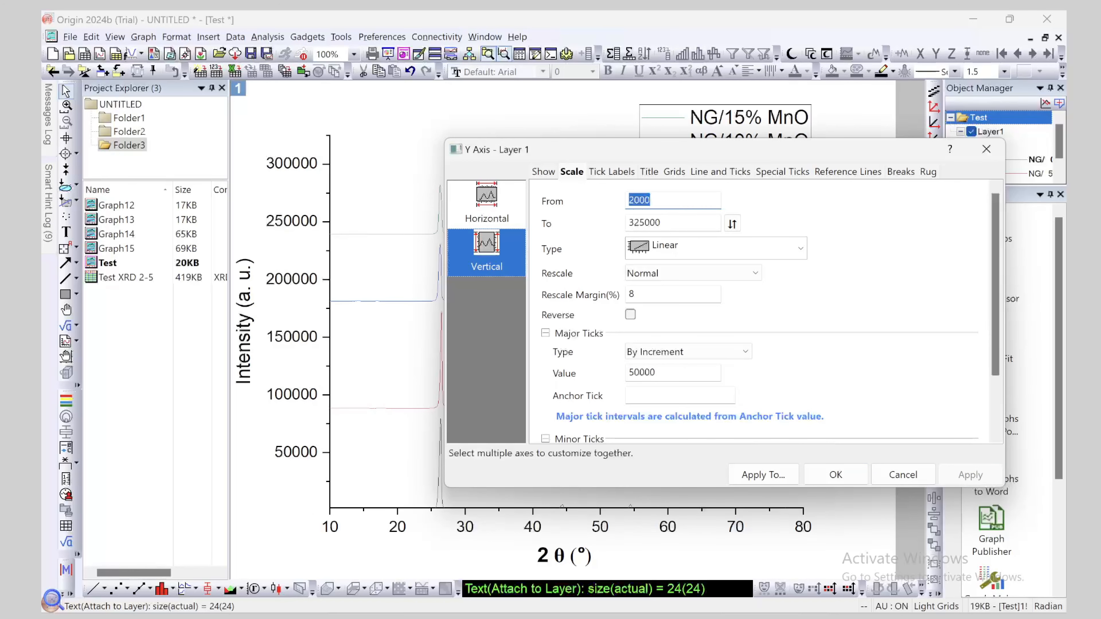
Make the Y axis starting value negative, -2000, and apply it
left_click(630, 200)
type("-")
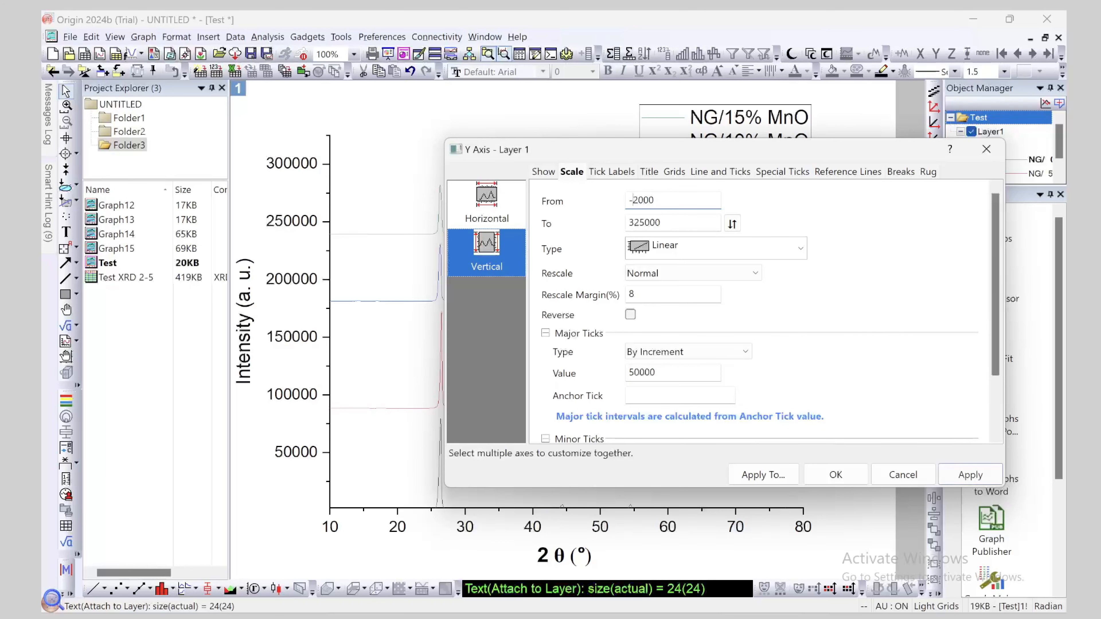
left_click(970, 475)
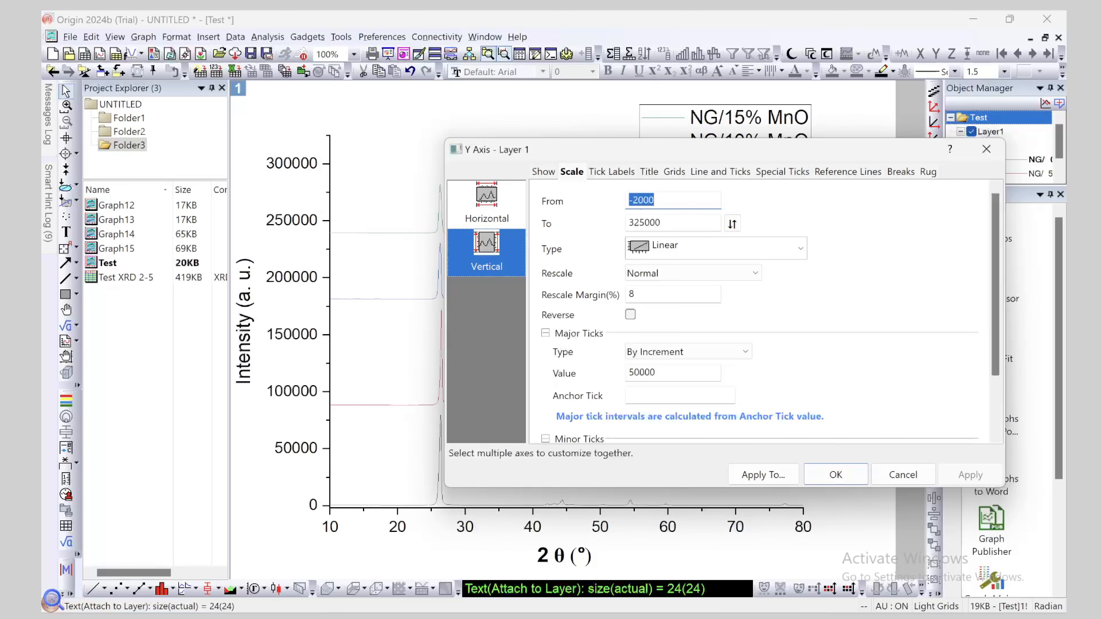
Lower the start of the Y axis scale to -3000 and apply it
left_click(633, 200)
key("shift+Right")
type("3")
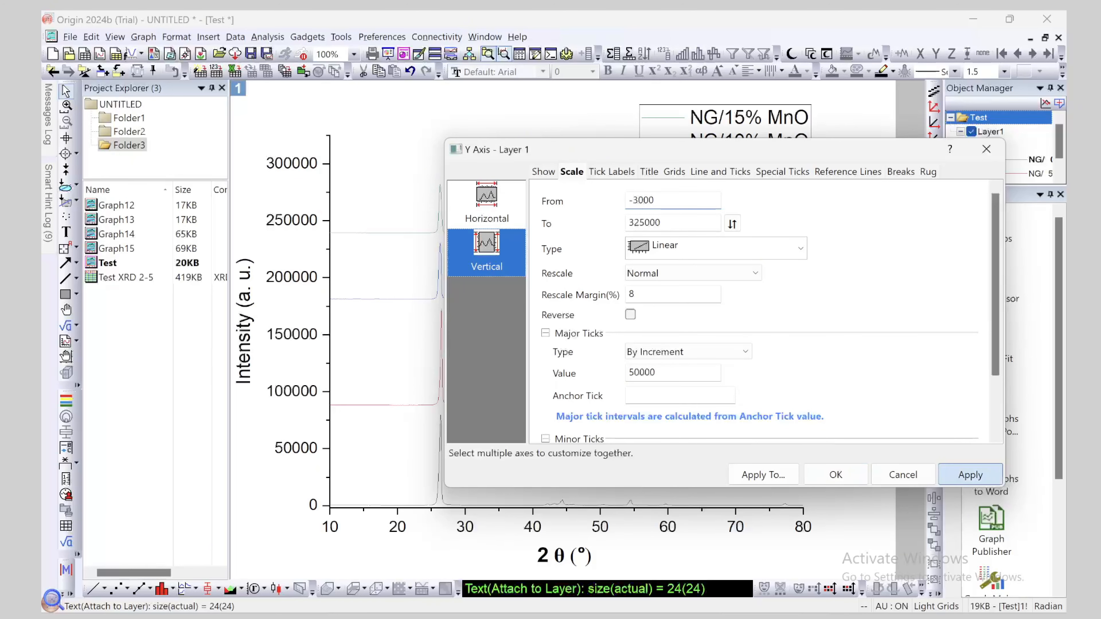
left_click(970, 474)
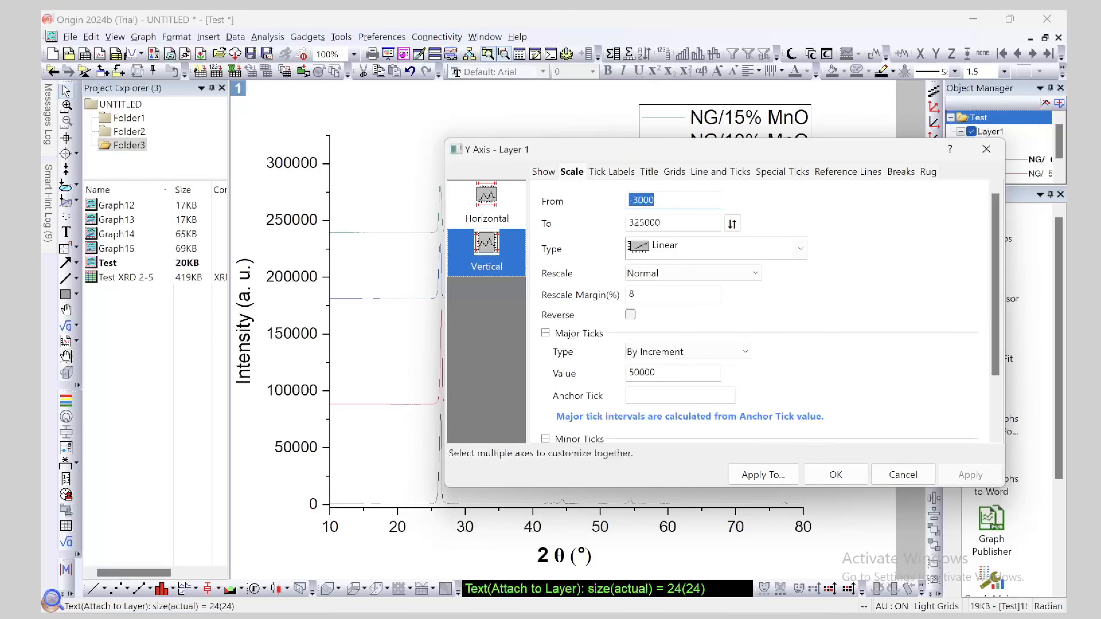
Set the start of the Y axis scale to -5000 and apply the change
left_click(641, 200)
type("5")
key("BackSpace")
key("BackSpace")
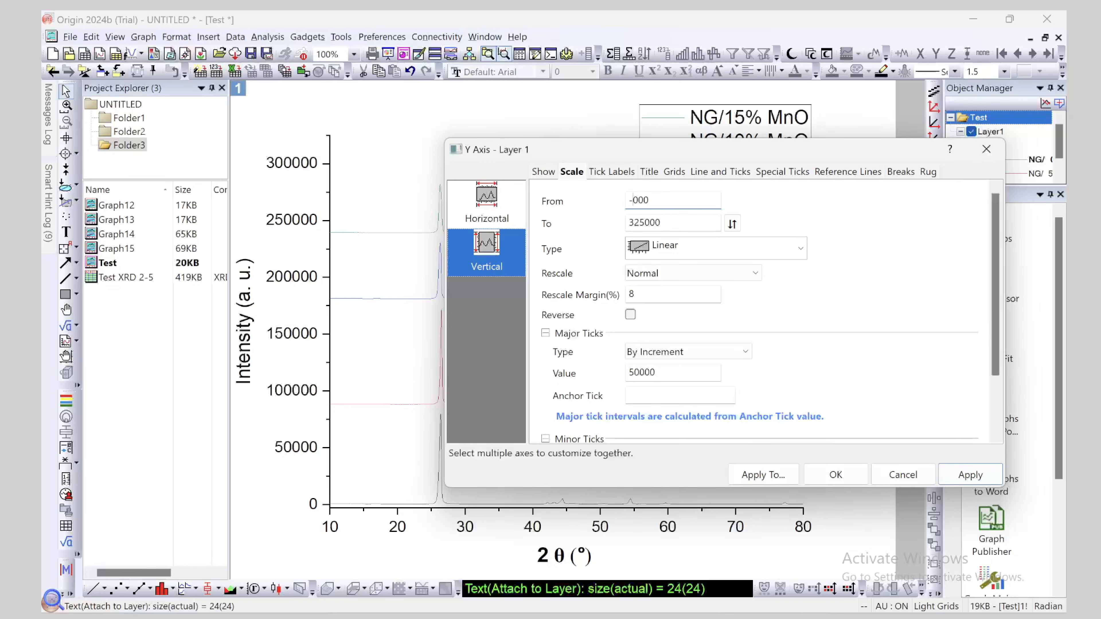
type("5")
left_click(970, 475)
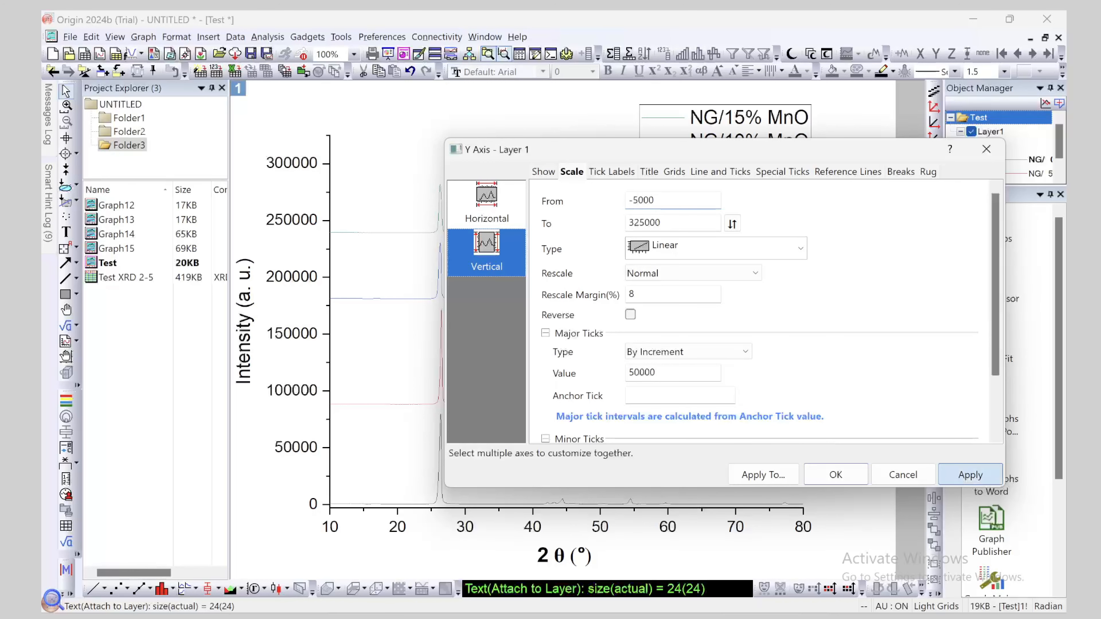
left_click(836, 475)
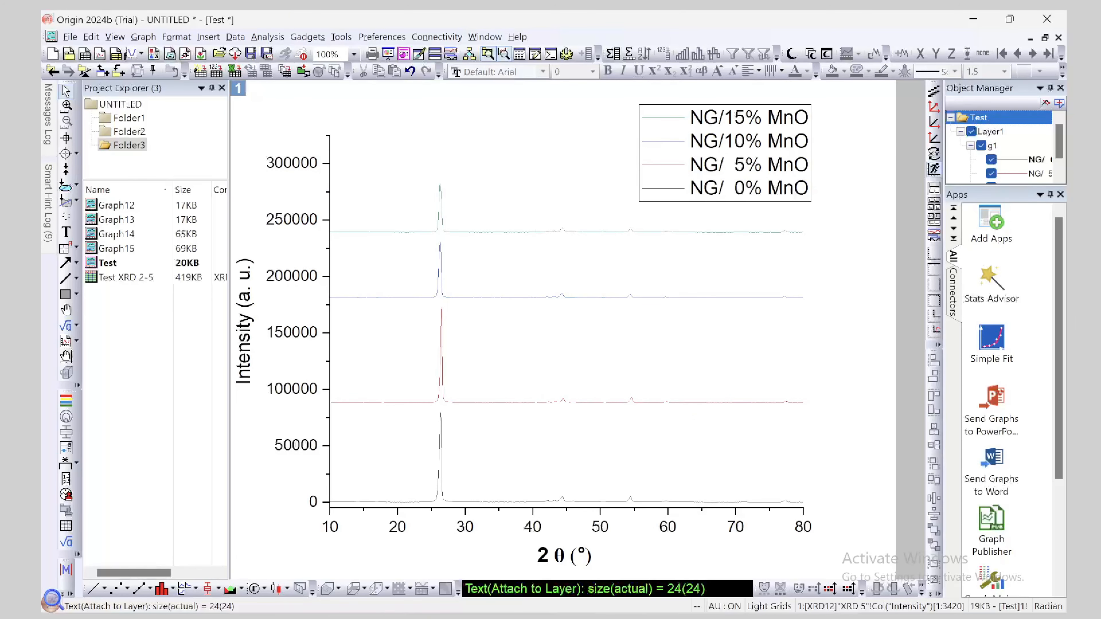
Make the X axis tick labels bold
left_click(566, 508)
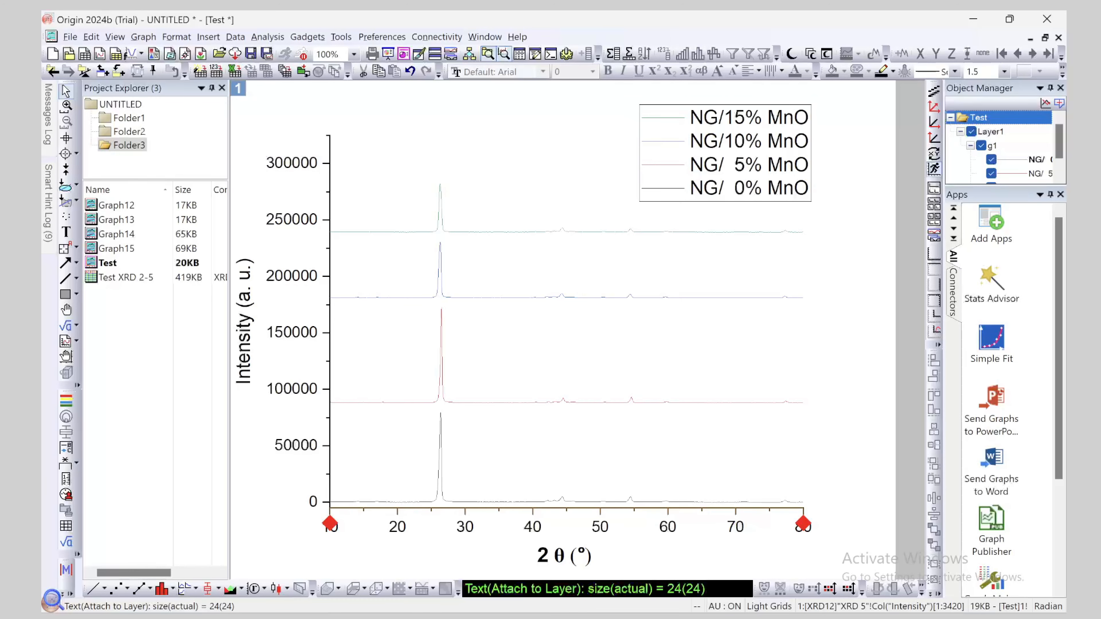
left_click(600, 527)
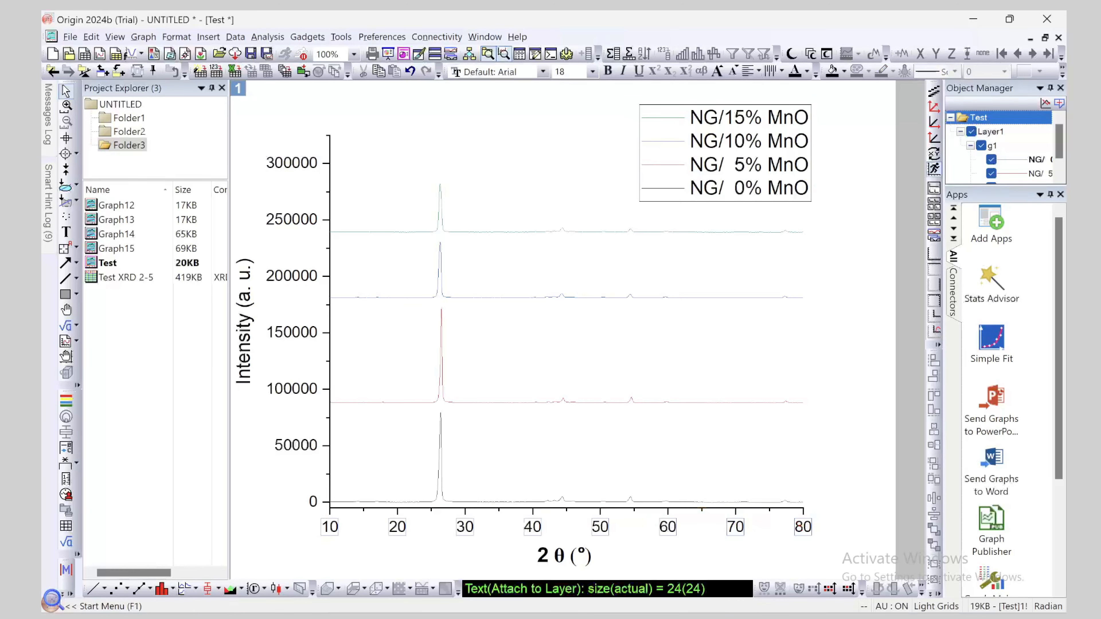
left_click(608, 71)
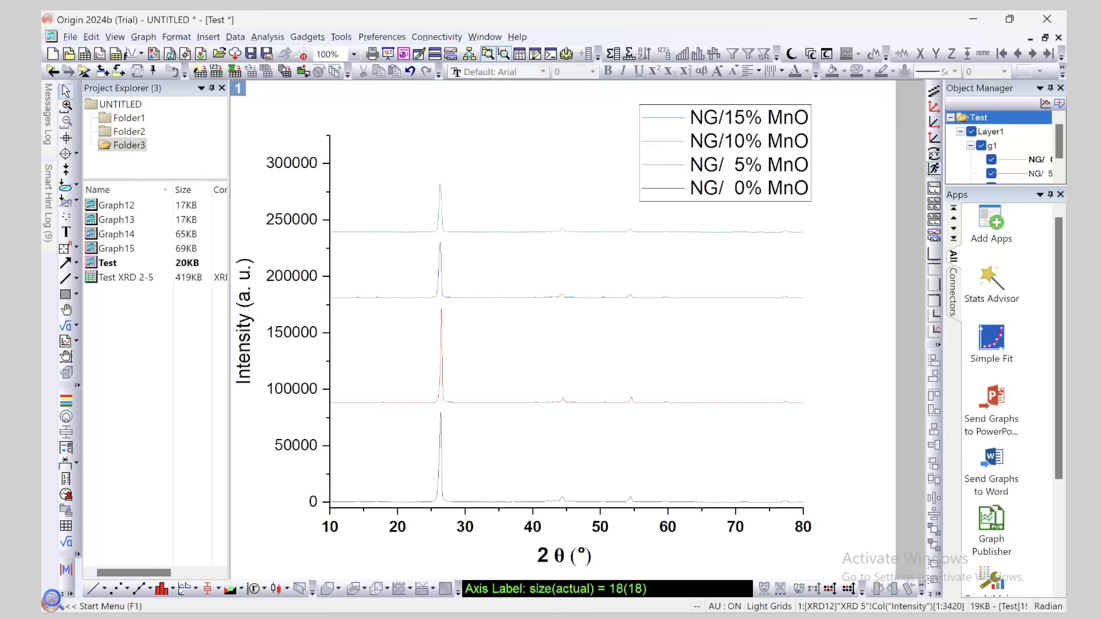
Move the 2 θ (°) axis title slightly up and to the left, and set its font size to 22
left_click(564, 556)
left_click_drag(564, 556, 556, 552)
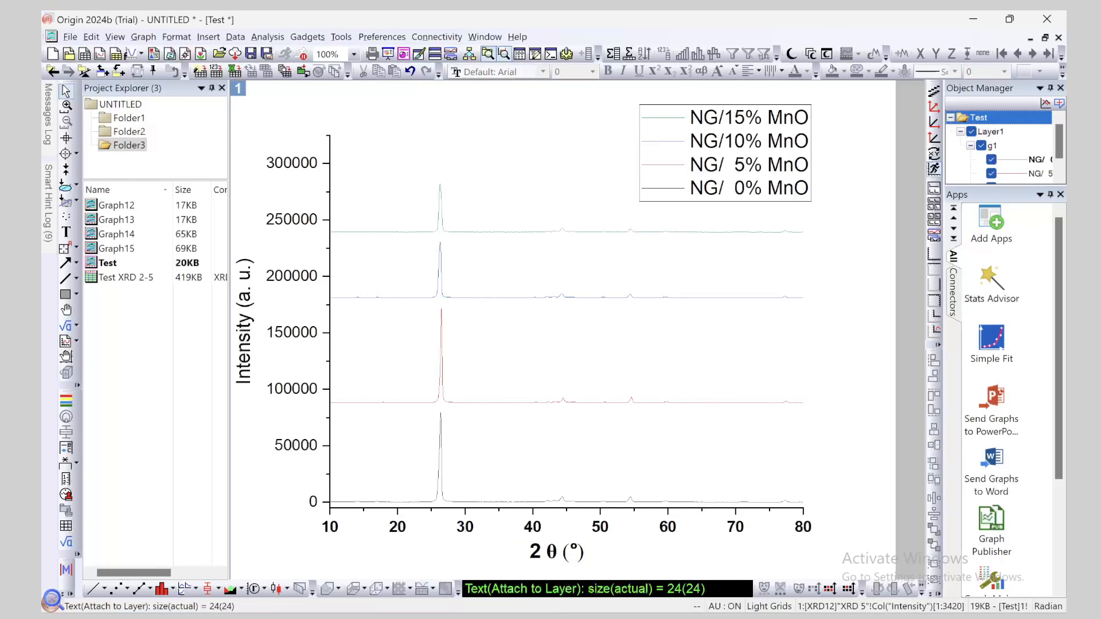
left_click(557, 553)
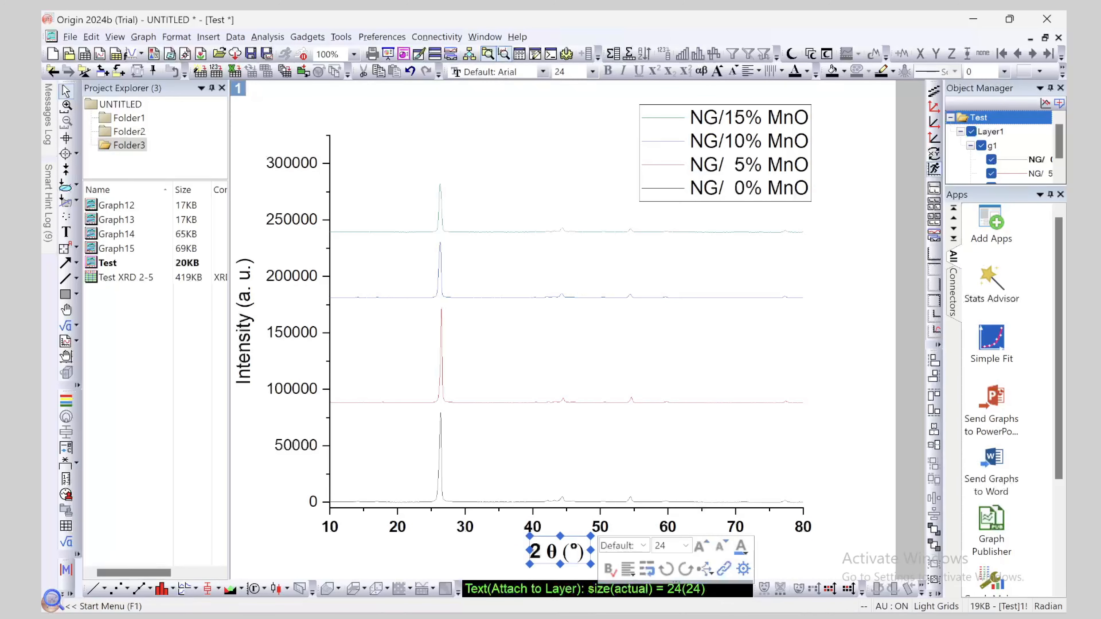
left_click(592, 72)
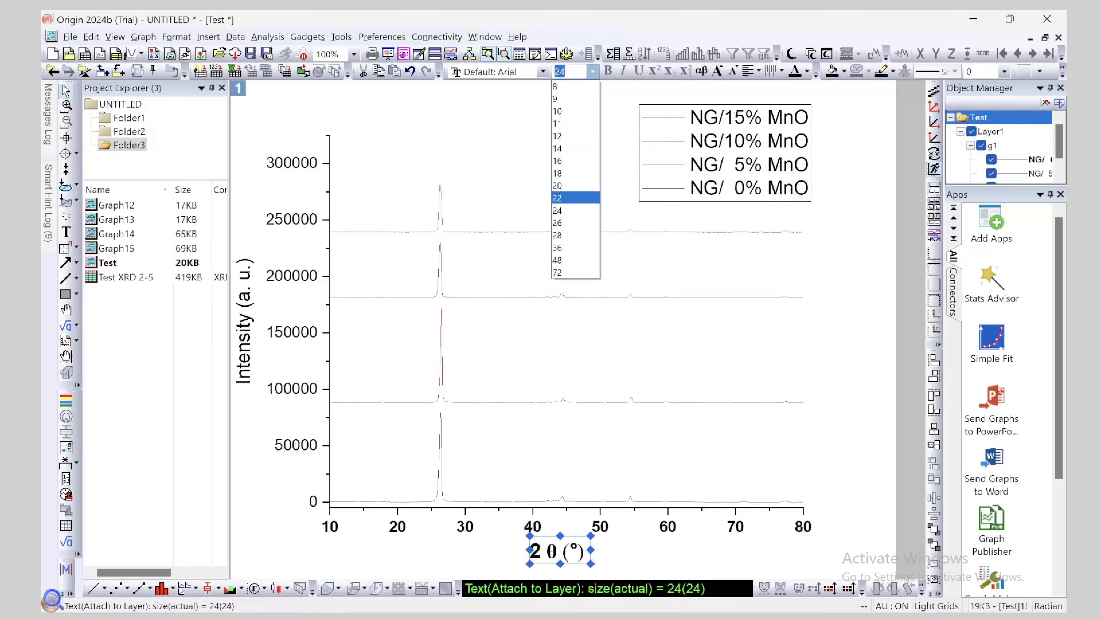
left_click(557, 198)
left_click(557, 550)
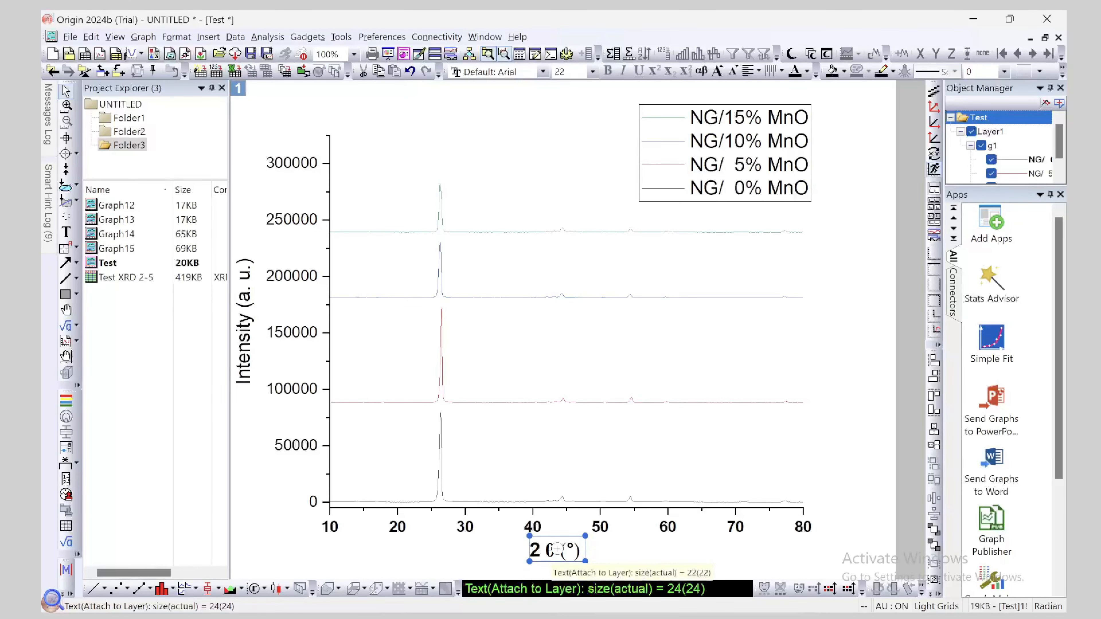
left_click(296, 445)
double_click(296, 446)
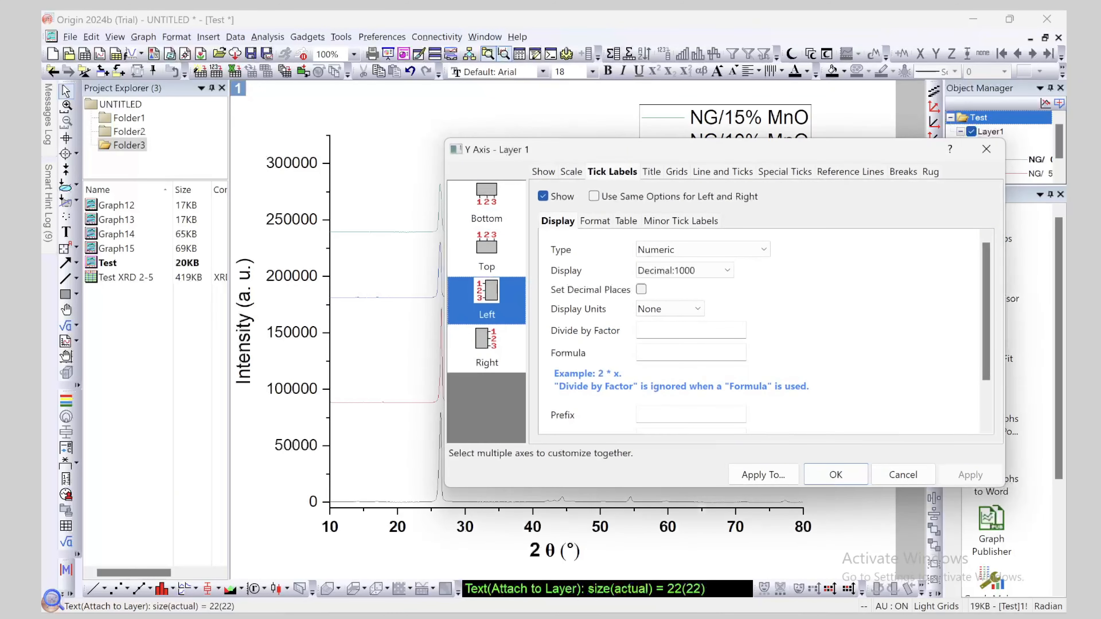
left_click(694, 271)
left_click(694, 270)
left_click(987, 149)
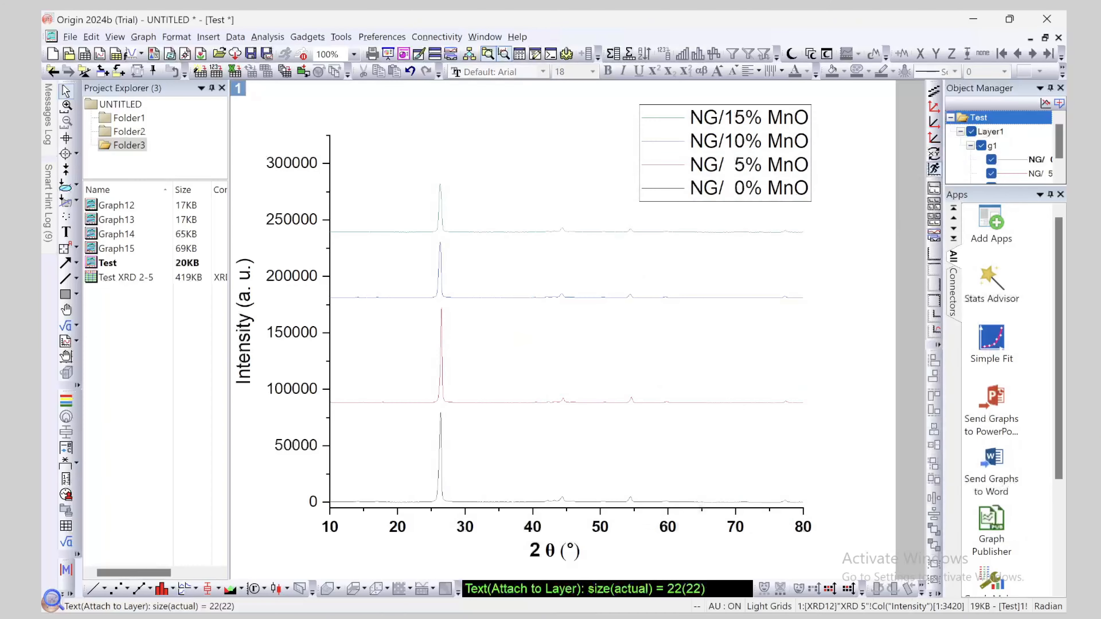
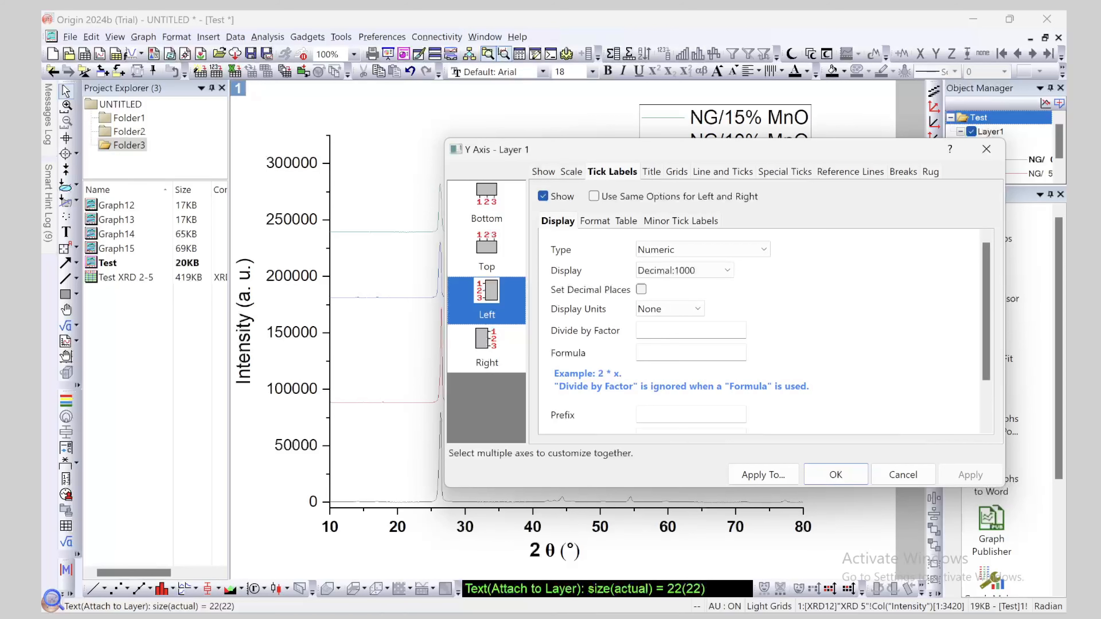
Apply the Scientific:10^3 display format to the left Y axis tick labels
left_click(543, 172)
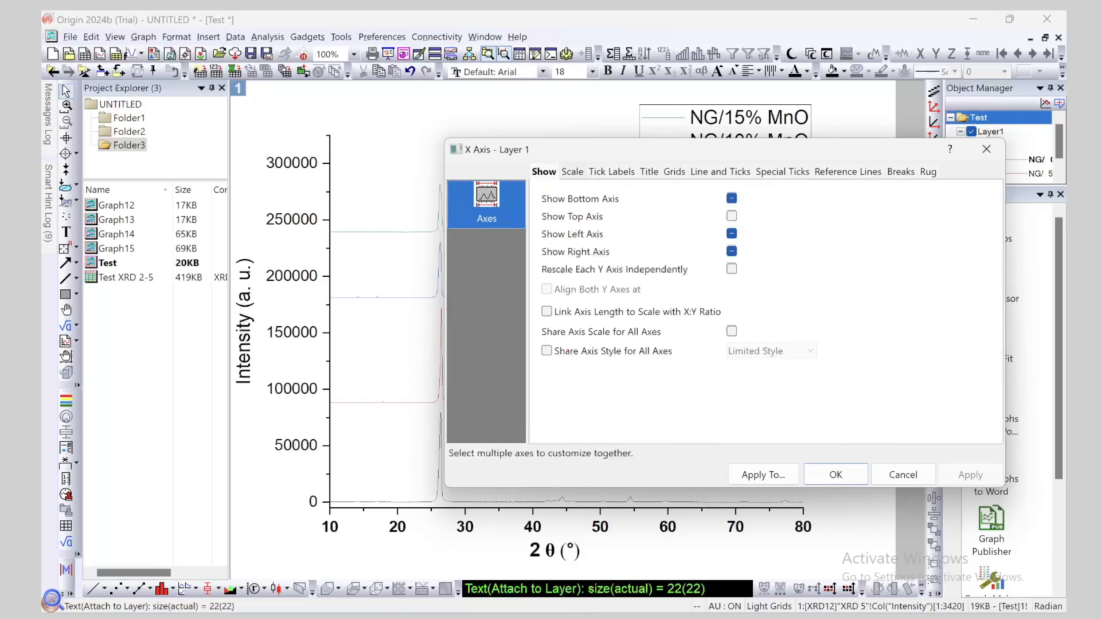
left_click(572, 172)
left_click(544, 172)
left_click(612, 172)
left_click(684, 271)
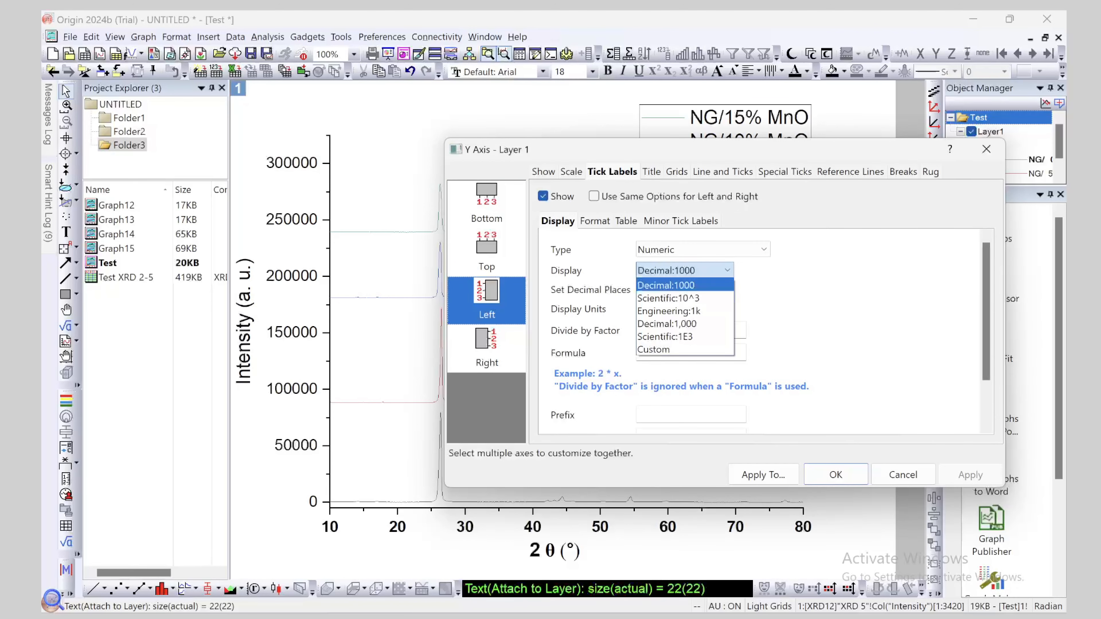
left_click(668, 299)
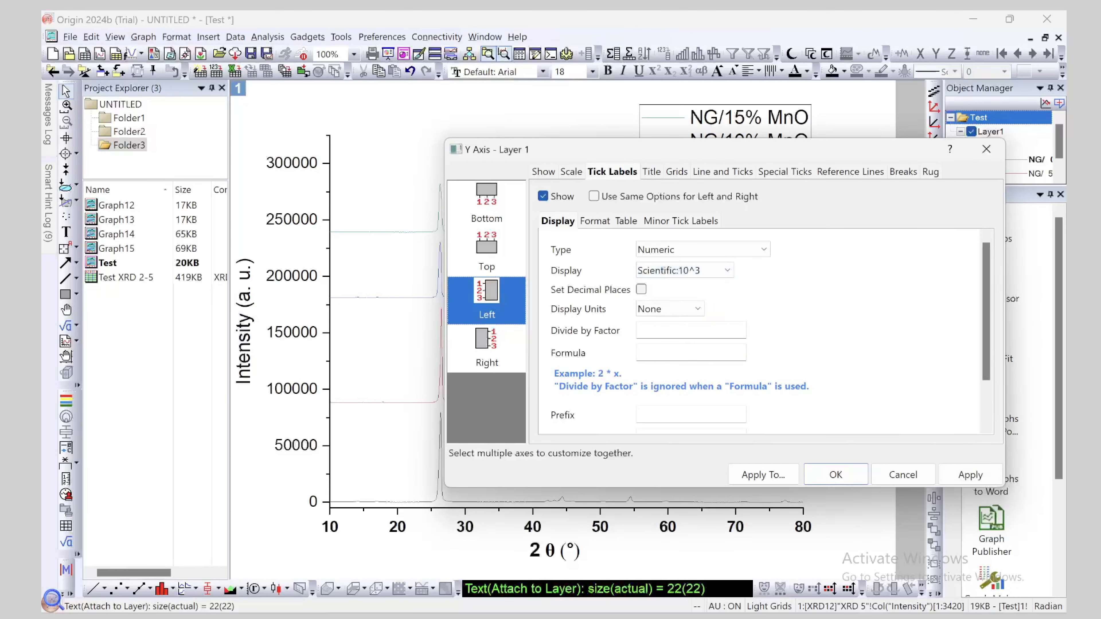
left_click(970, 475)
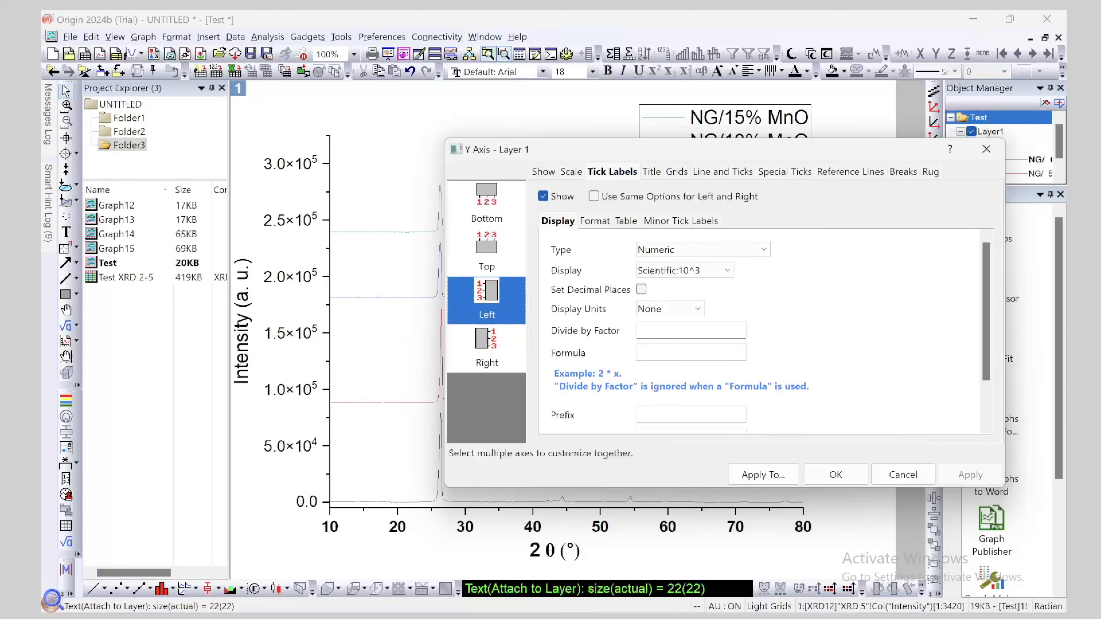
Try the Engineering:1k, Decimal:1,000 and Scientific:1E3 display formats on the left Y axis tick labels
left_click(676, 270)
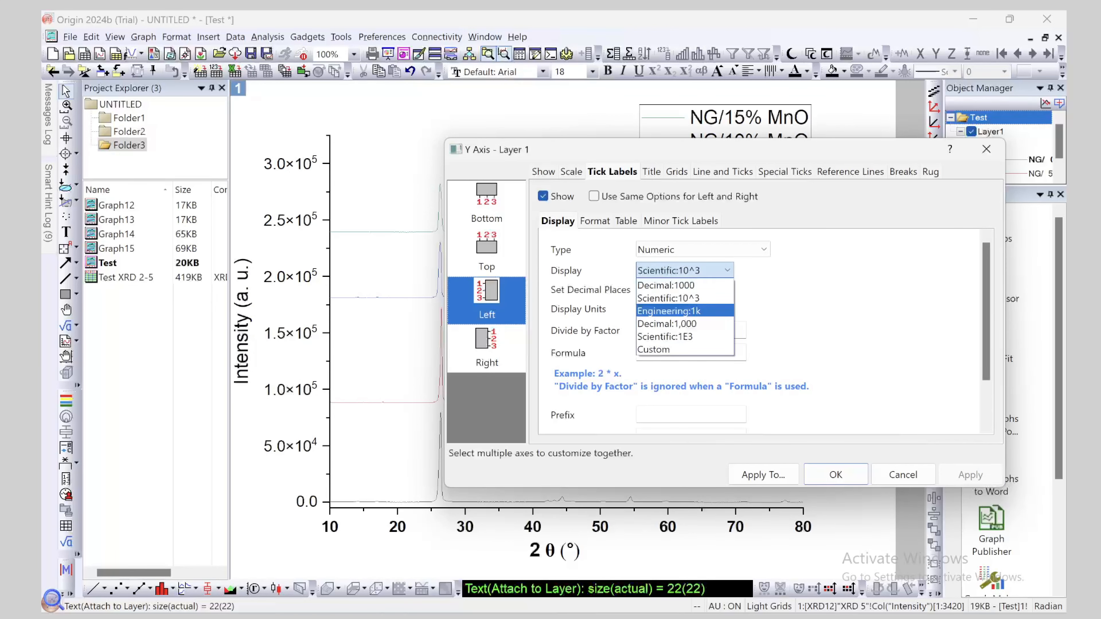
left_click(664, 311)
left_click(970, 475)
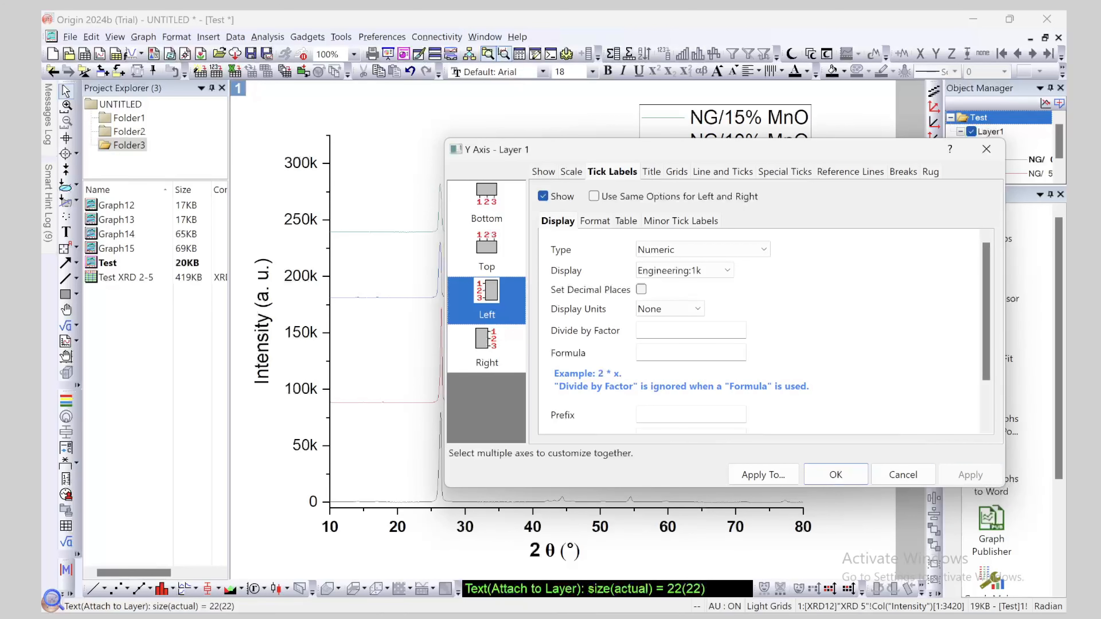
left_click(685, 270)
left_click(668, 324)
left_click(970, 475)
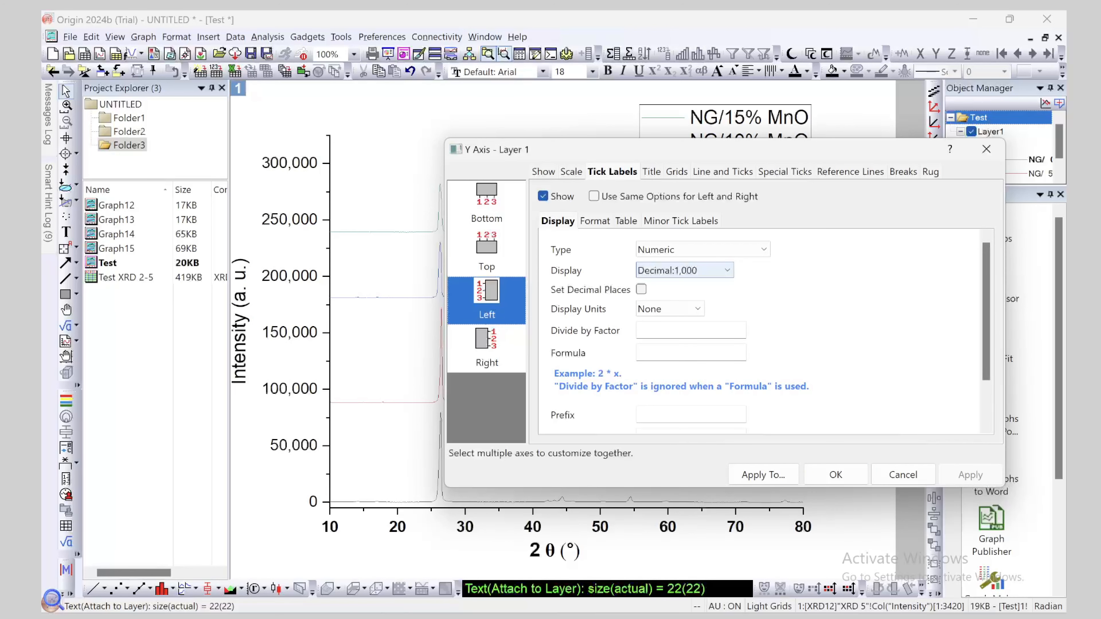
left_click(684, 270)
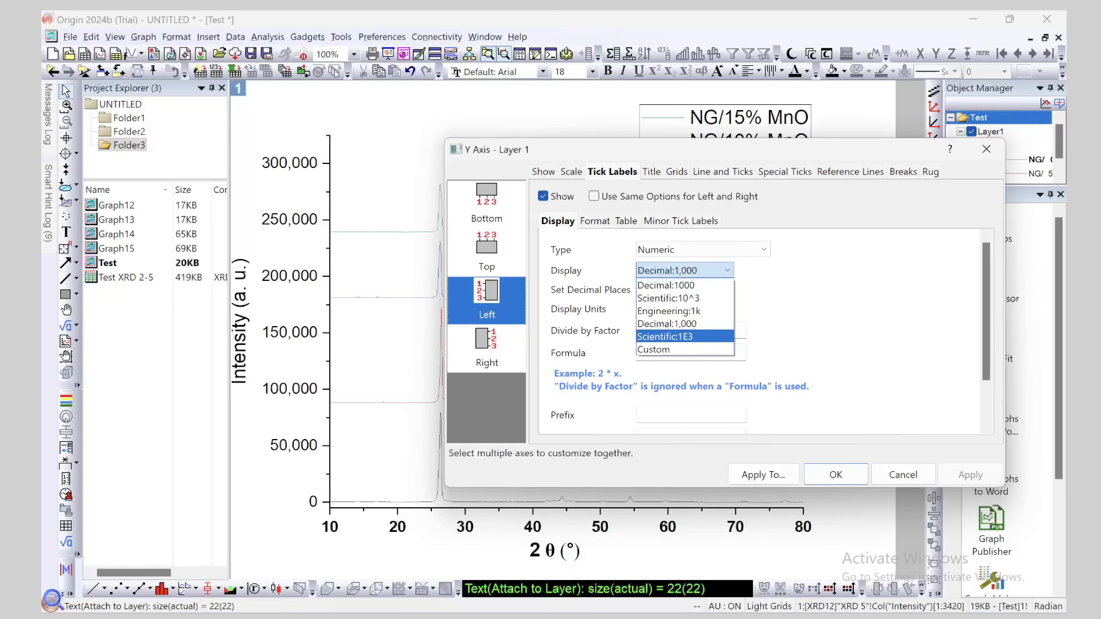
left_click(668, 336)
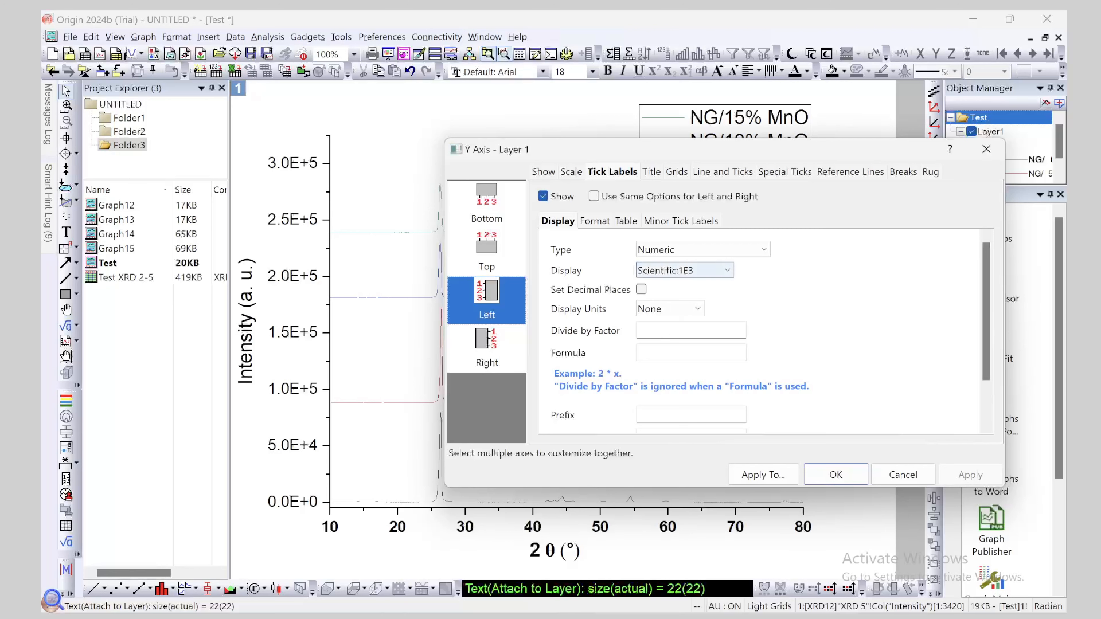
Set the left Y axis tick labels back to the Scientific:10^3 display format and close the axis settings
left_click(685, 270)
left_click(668, 298)
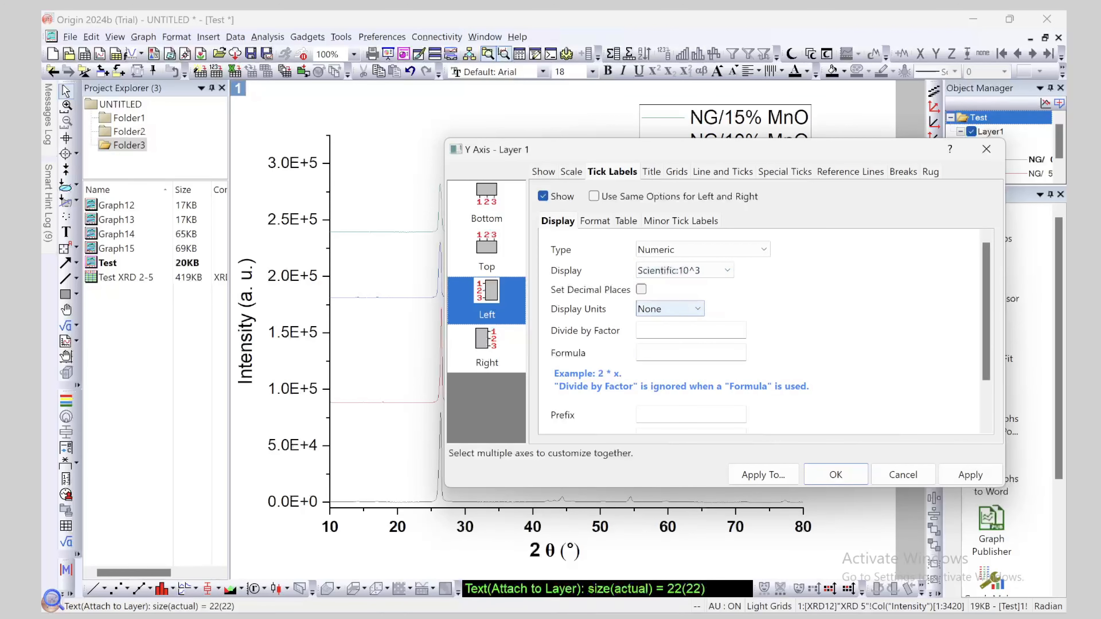
left_click(970, 474)
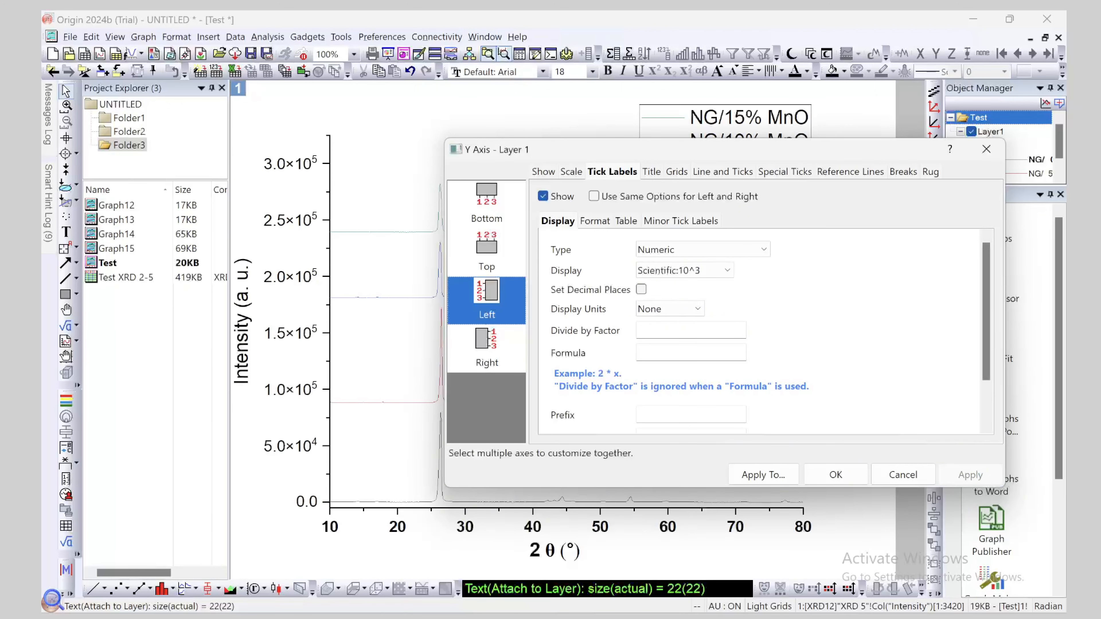
left_click(835, 474)
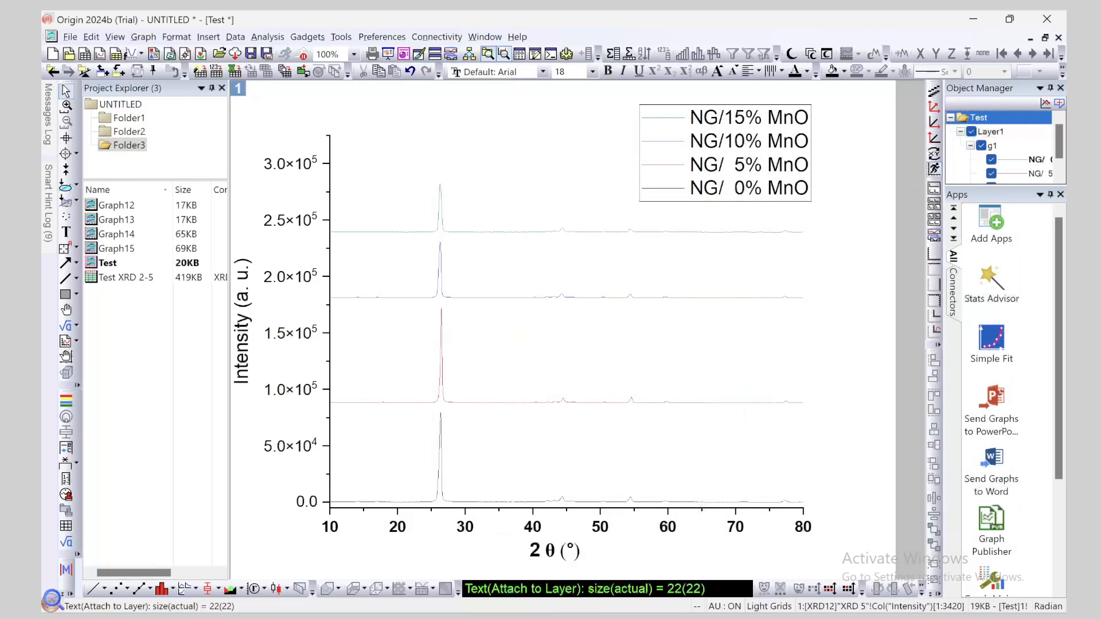
Make the entire Intensity (a. u.) axis title bold
left_click(243, 320)
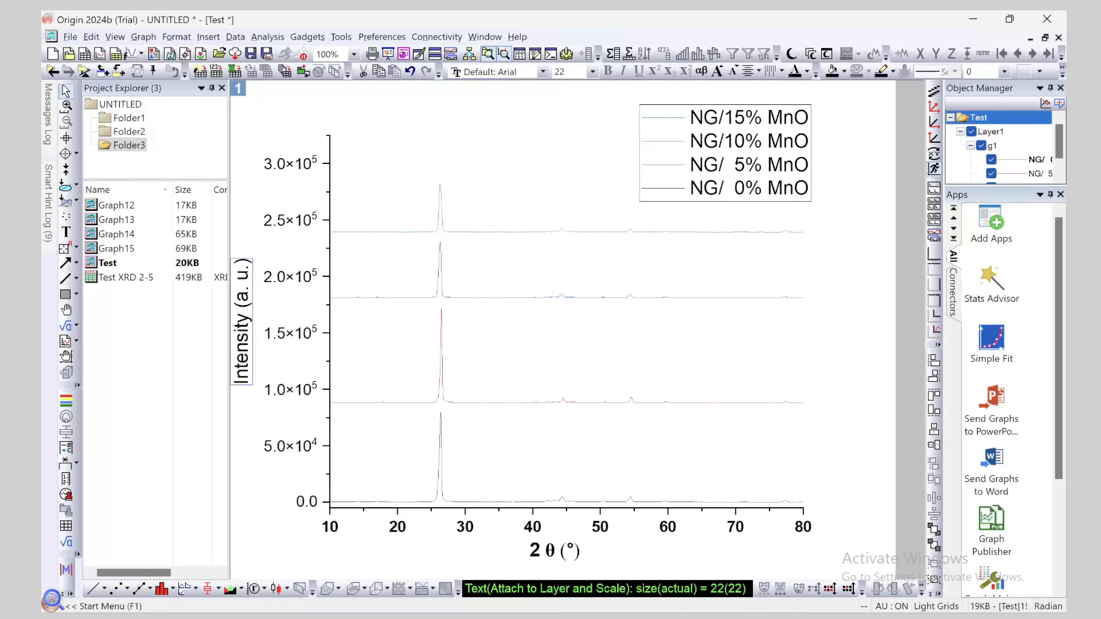
double_click(243, 320)
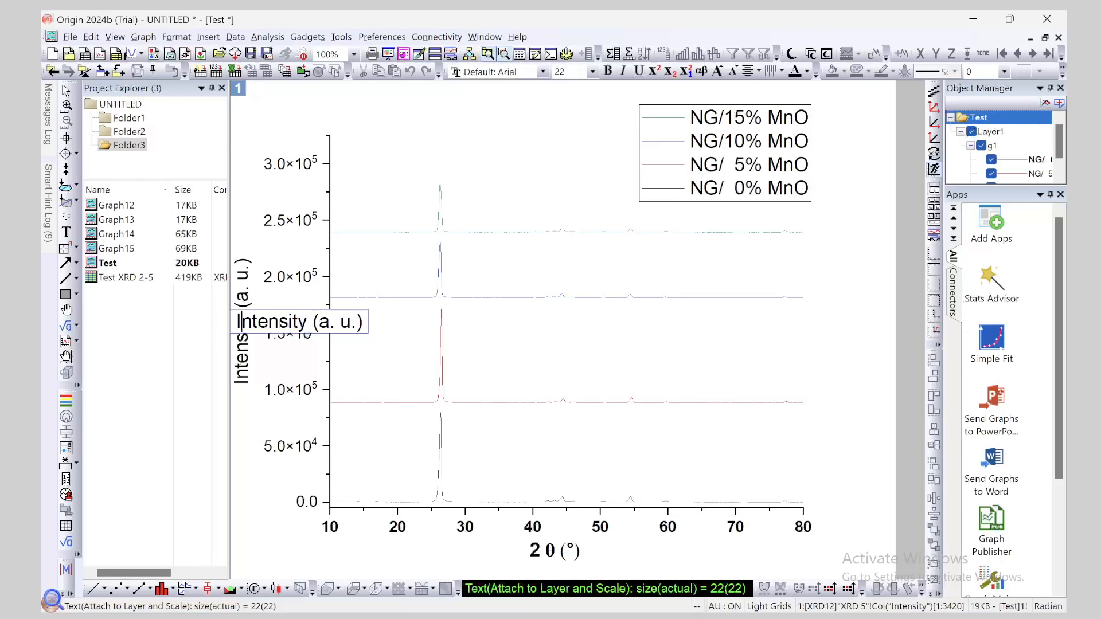
key("ctrl+a")
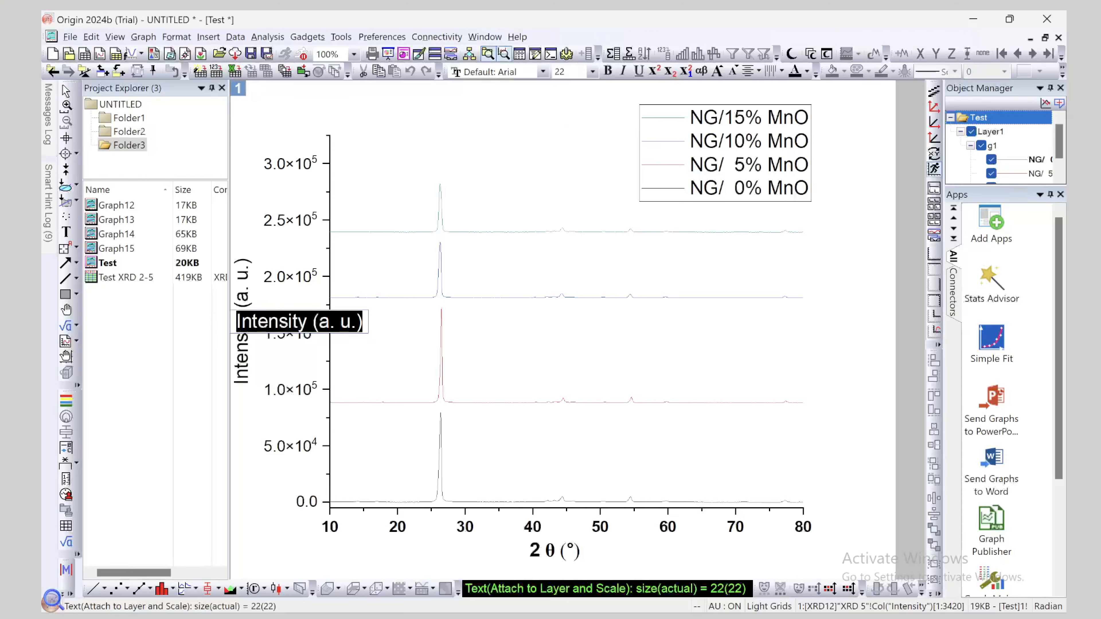
left_click(608, 71)
left_click(529, 152)
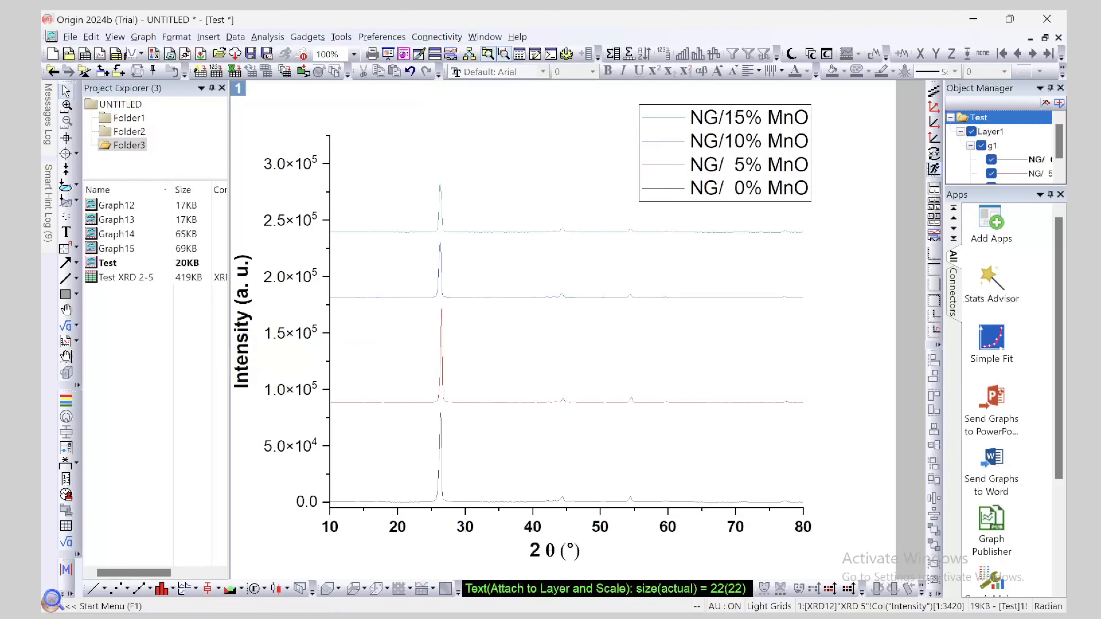
Make the Y axis tick labels bold
left_click(291, 334)
left_click(608, 71)
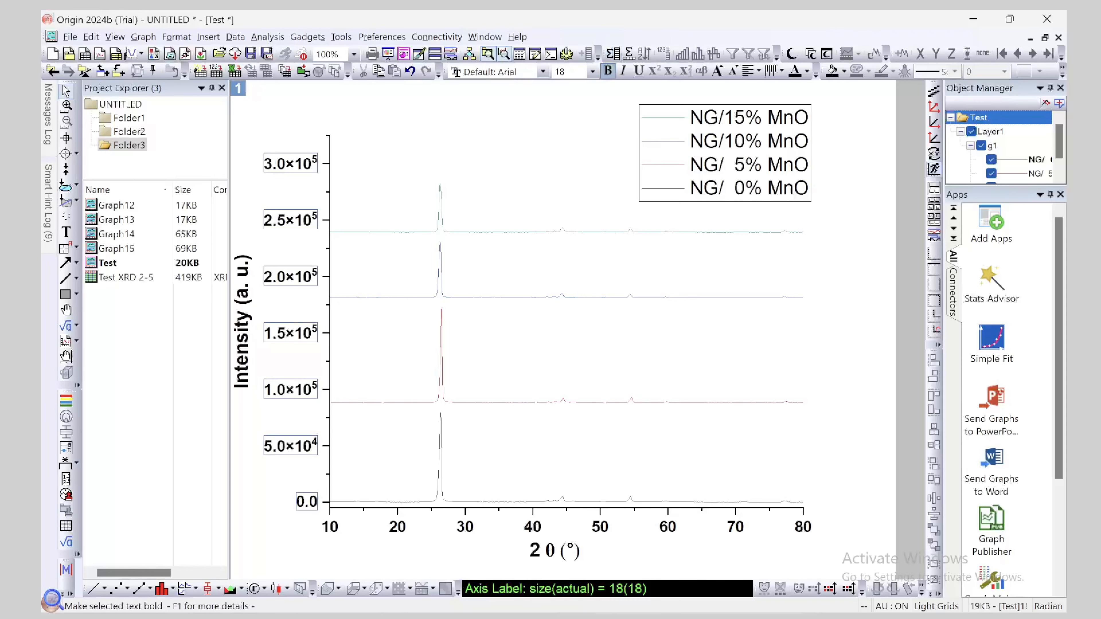
left_click(529, 152)
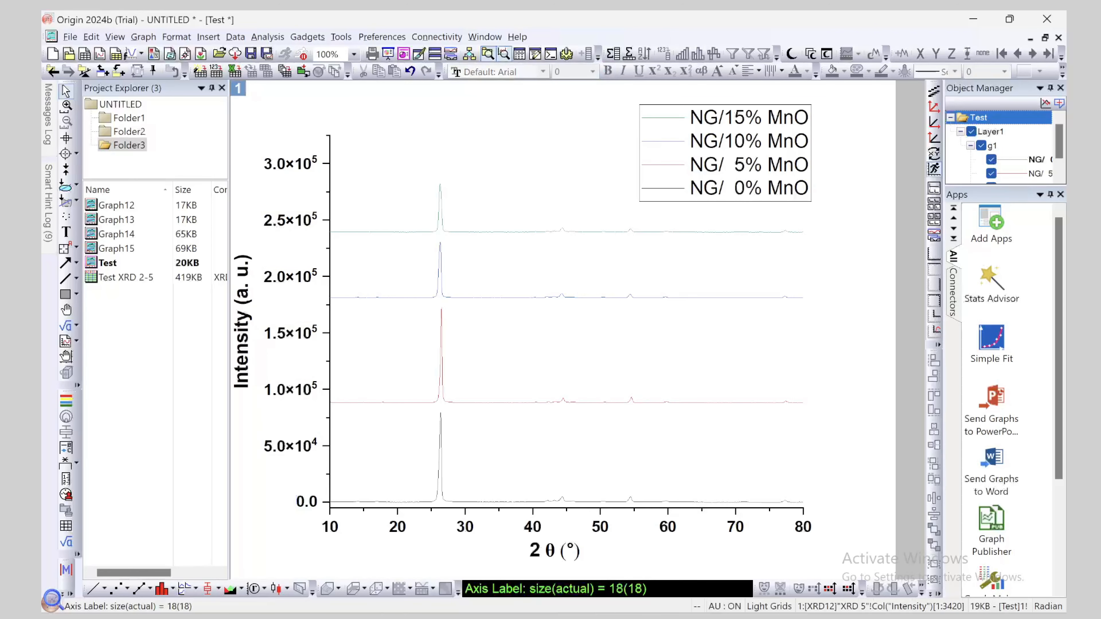
Set the line width of the left Y axis to 2
left_click(330, 278)
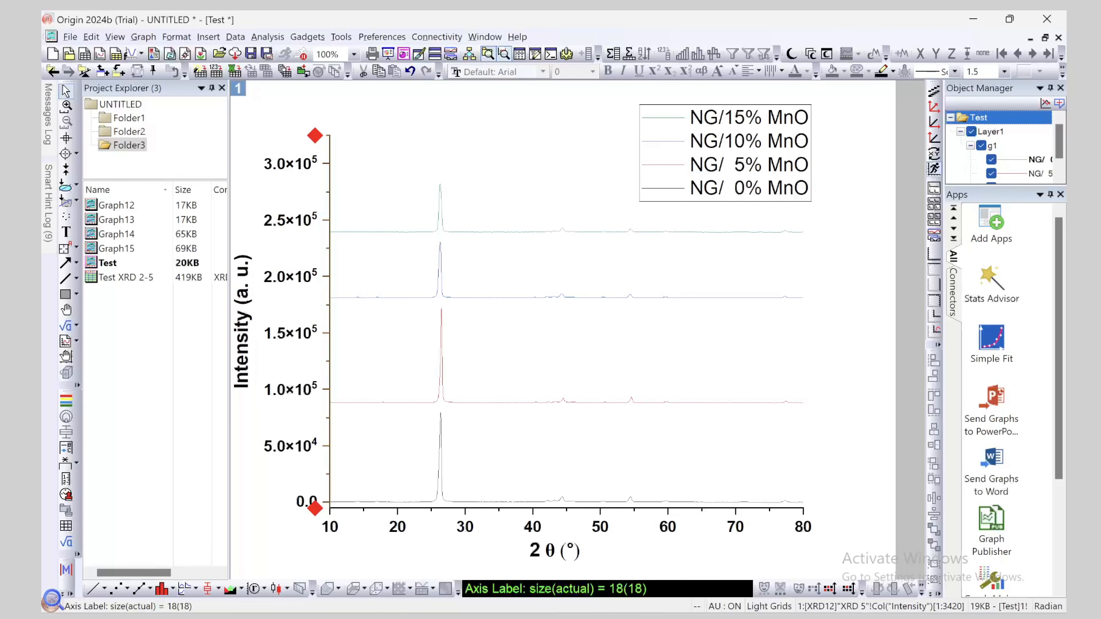
left_click(893, 72)
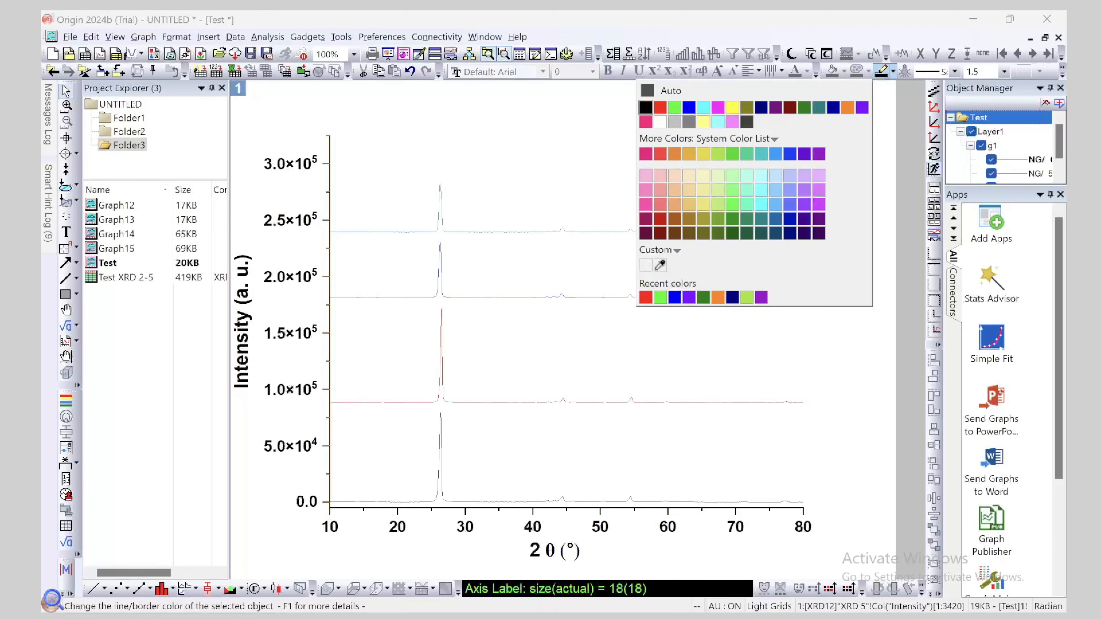
left_click(893, 71)
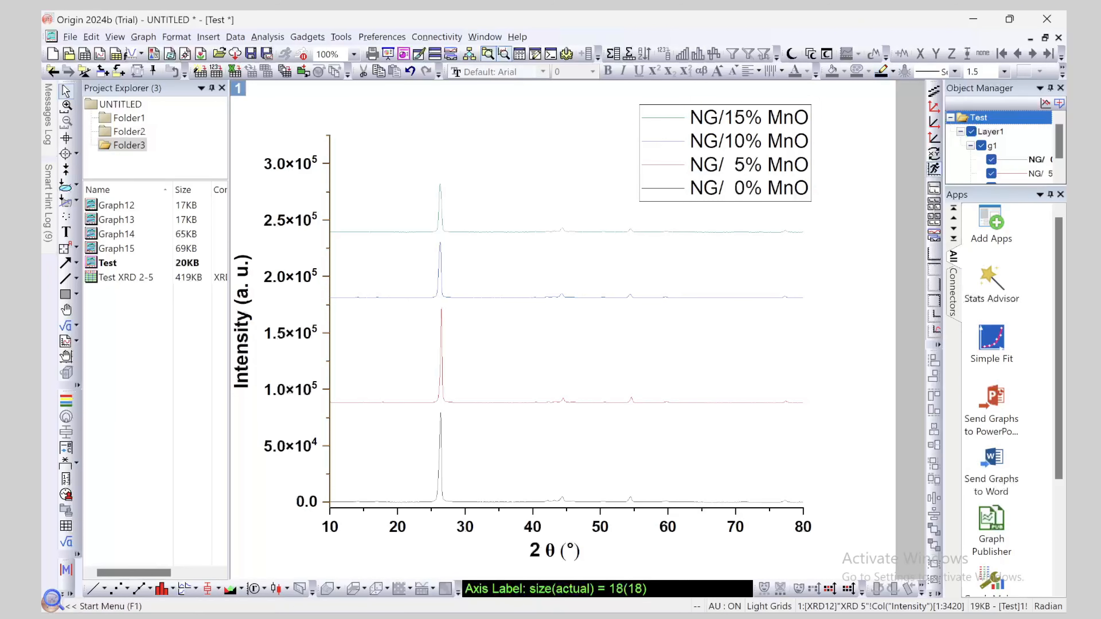
left_click(1004, 71)
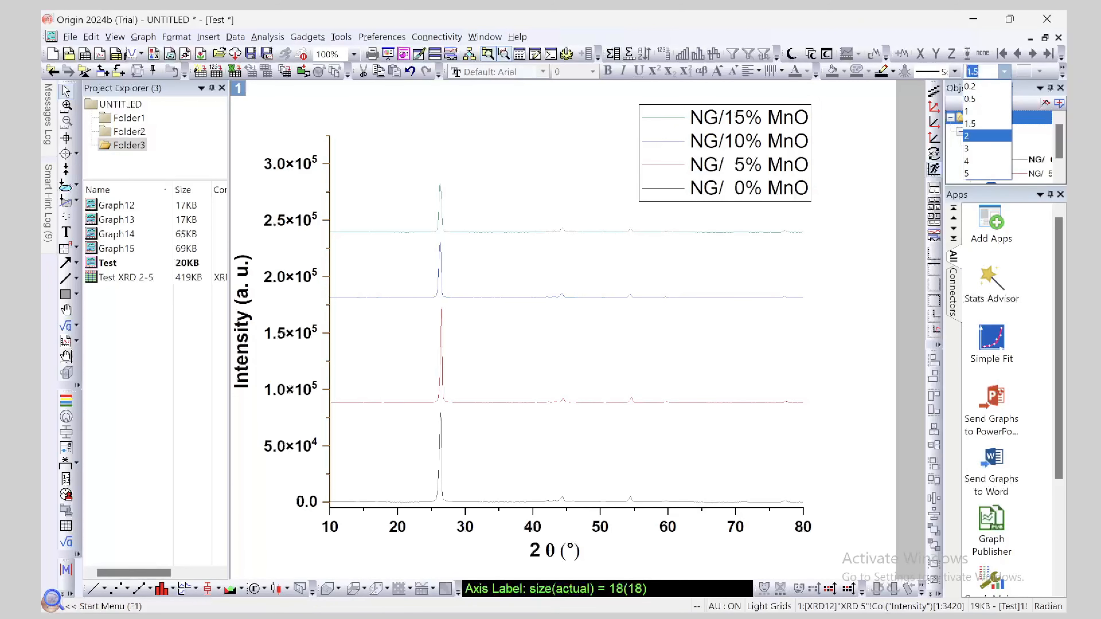
left_click(986, 136)
key("Escape")
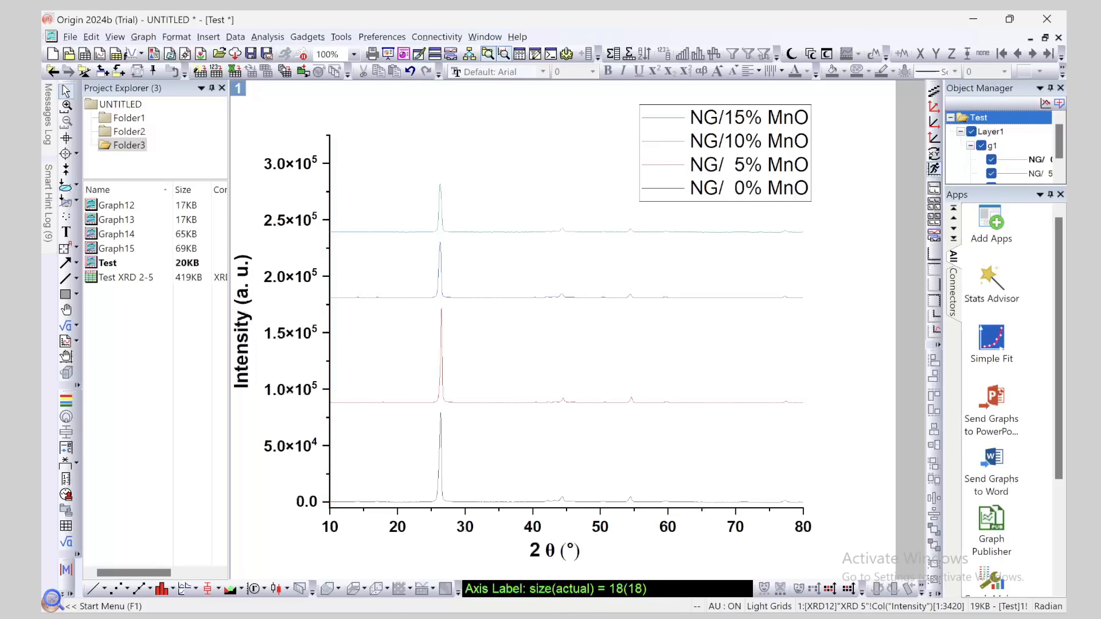
Set the line width of the bottom X axis to 2
left_click(438, 508)
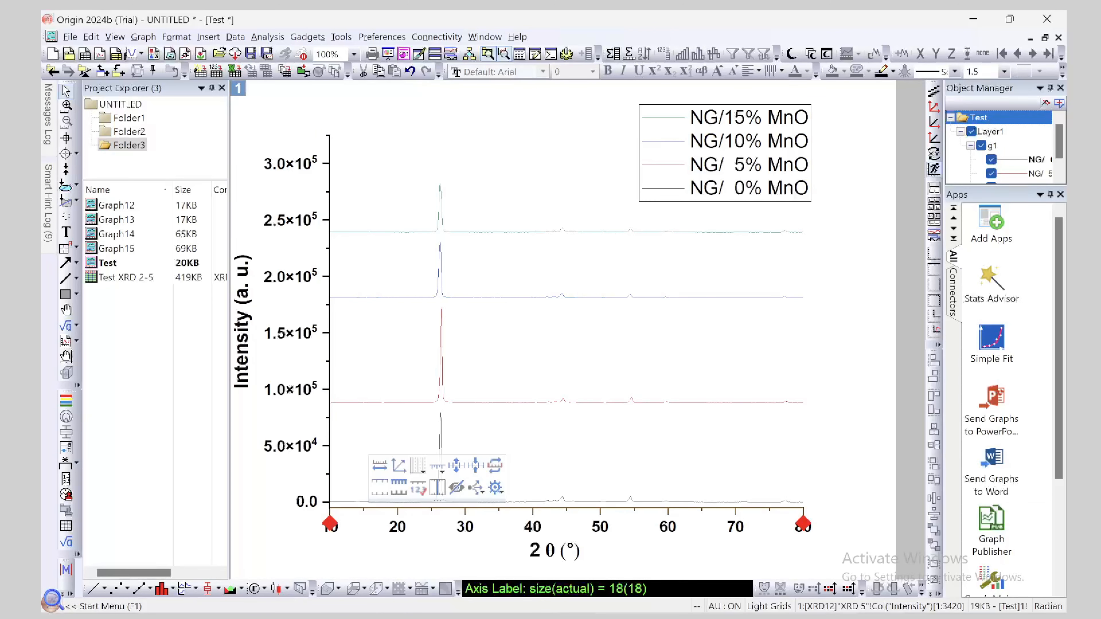
left_click(1004, 72)
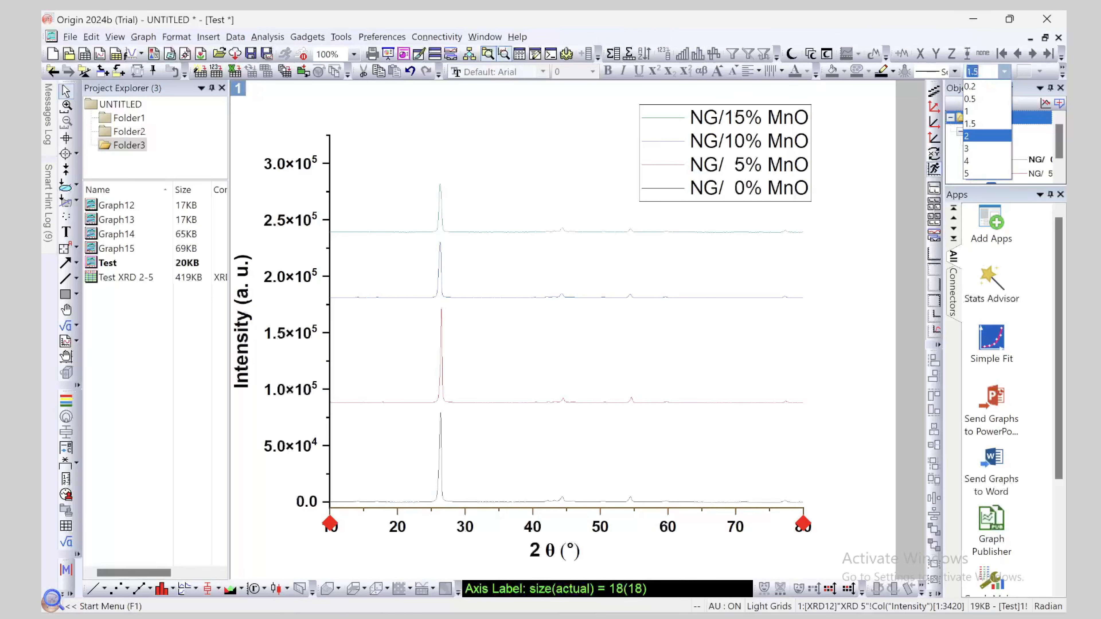
left_click(986, 136)
key("Escape")
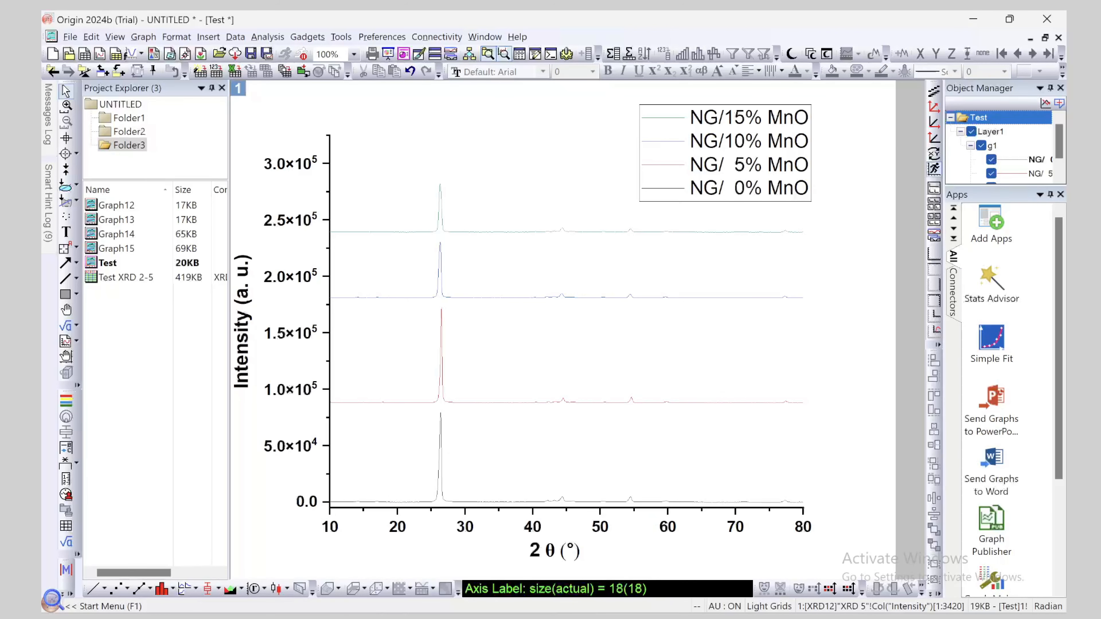
double_click(441, 217)
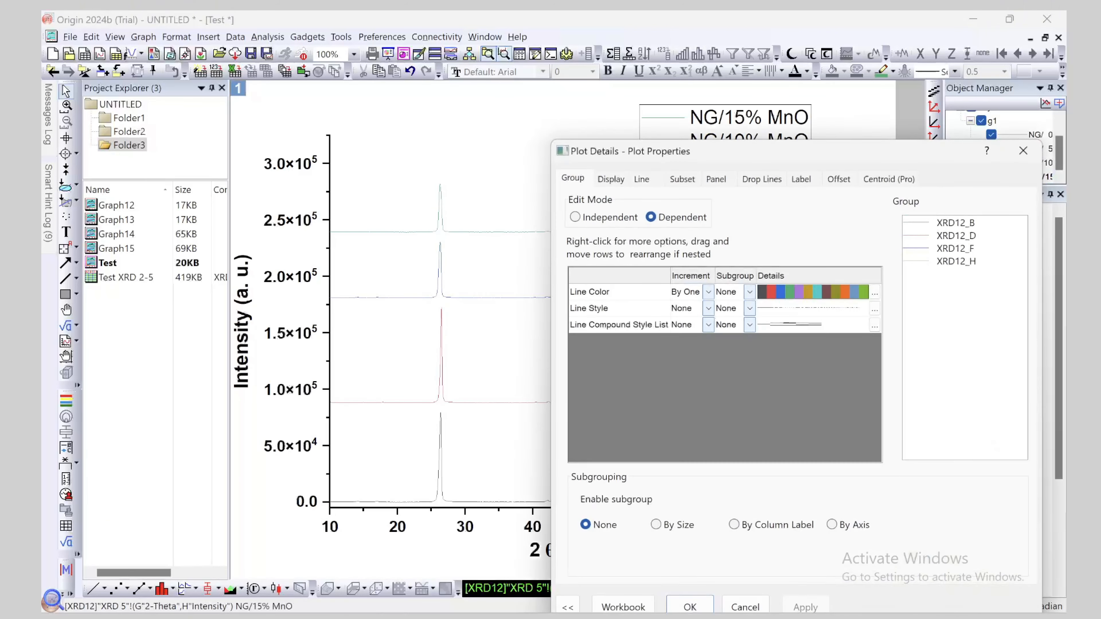
left_click(641, 179)
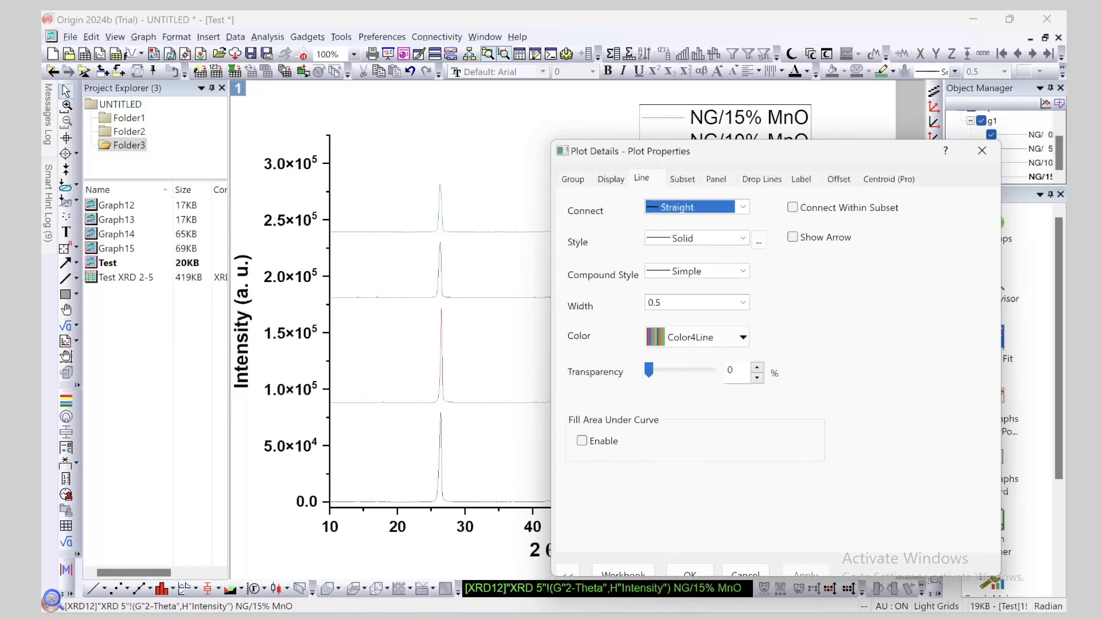
left_click(934, 151)
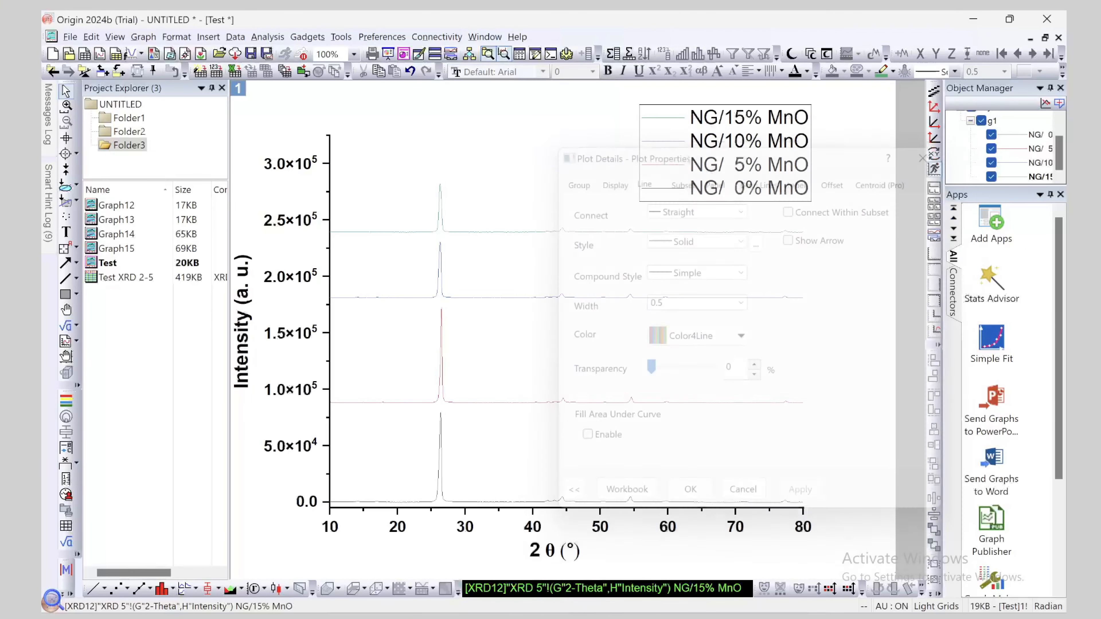
Set the line width of the grouped XRD curves to 2 in the plot properties and apply it
double_click(1039, 177)
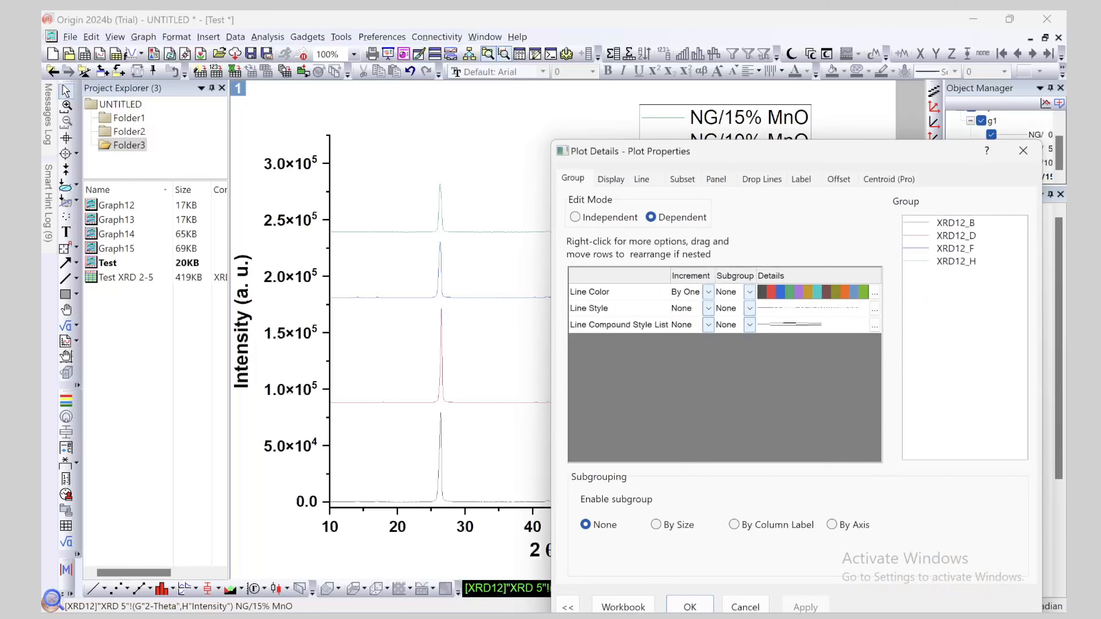
left_click(568, 607)
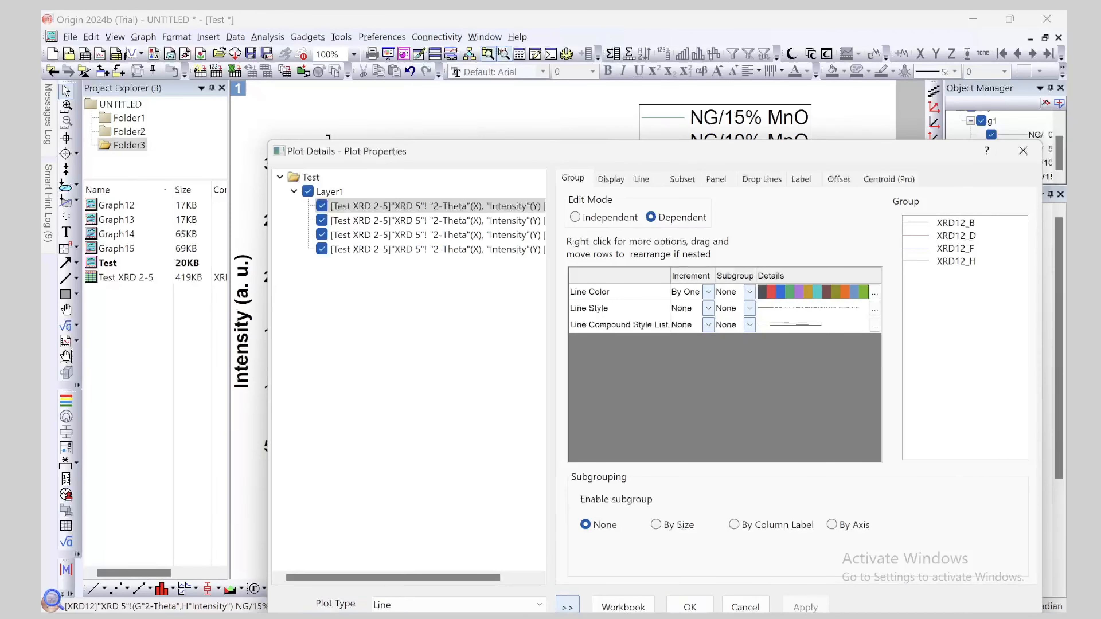
left_click(567, 607)
left_click(567, 607)
left_click(642, 179)
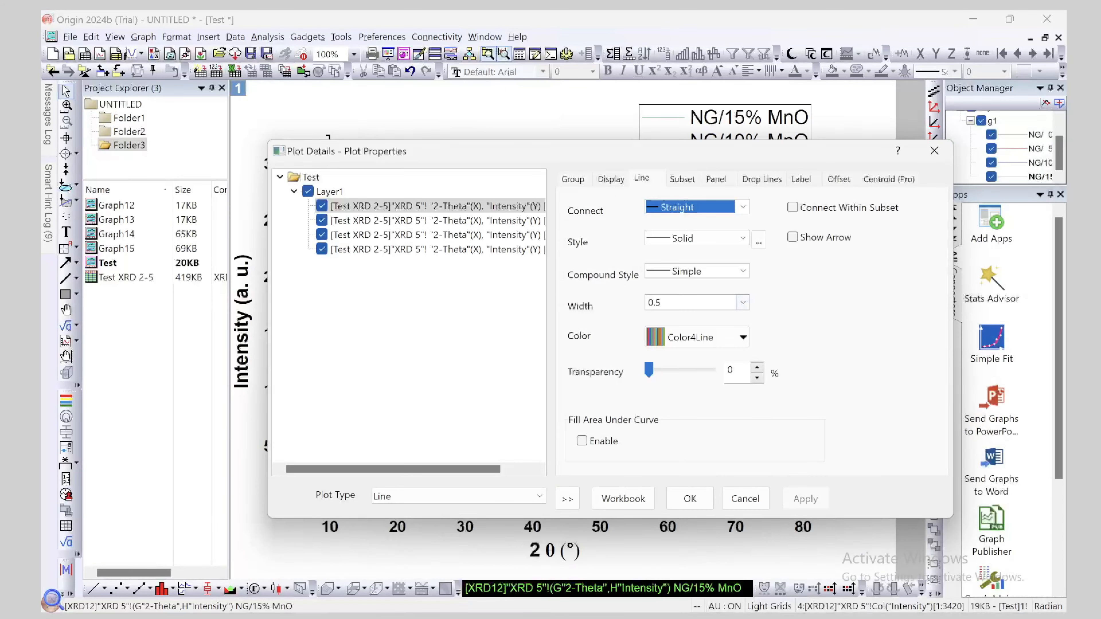
left_click(743, 303)
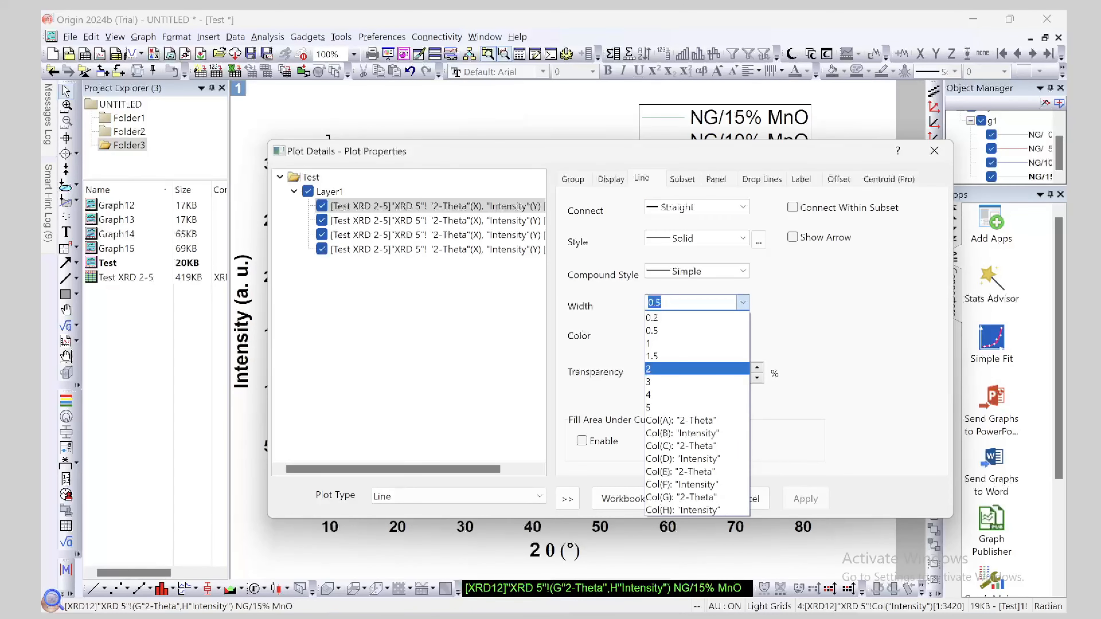
left_click(697, 369)
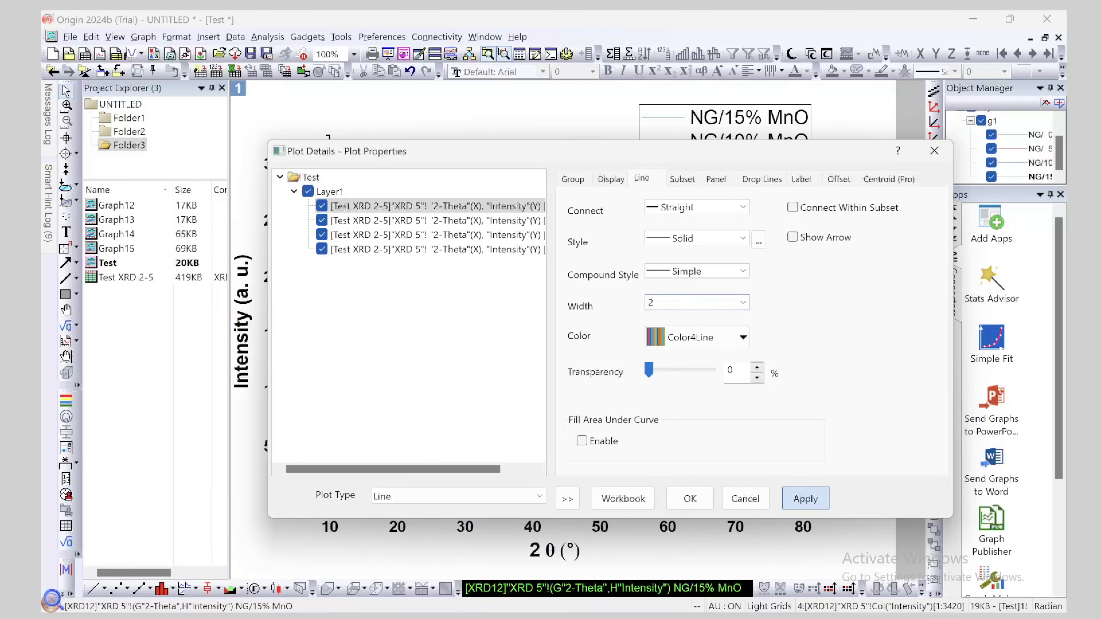
left_click(805, 498)
key("Return")
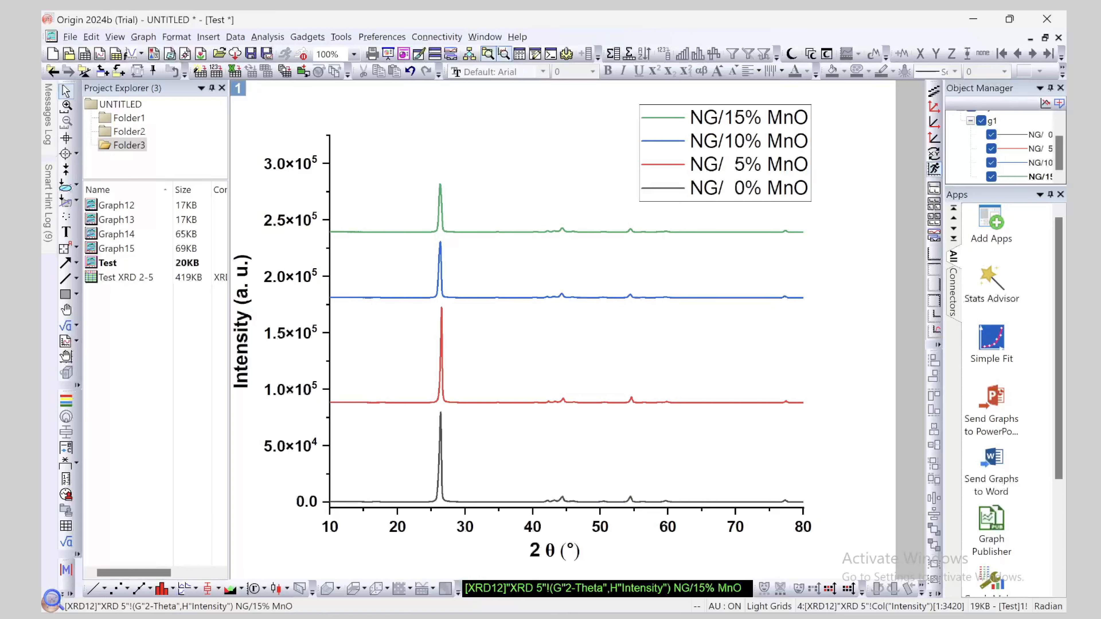
Shrink the legend to a text size of about 15.5 and align it with the right end of the plot area
left_click(725, 153)
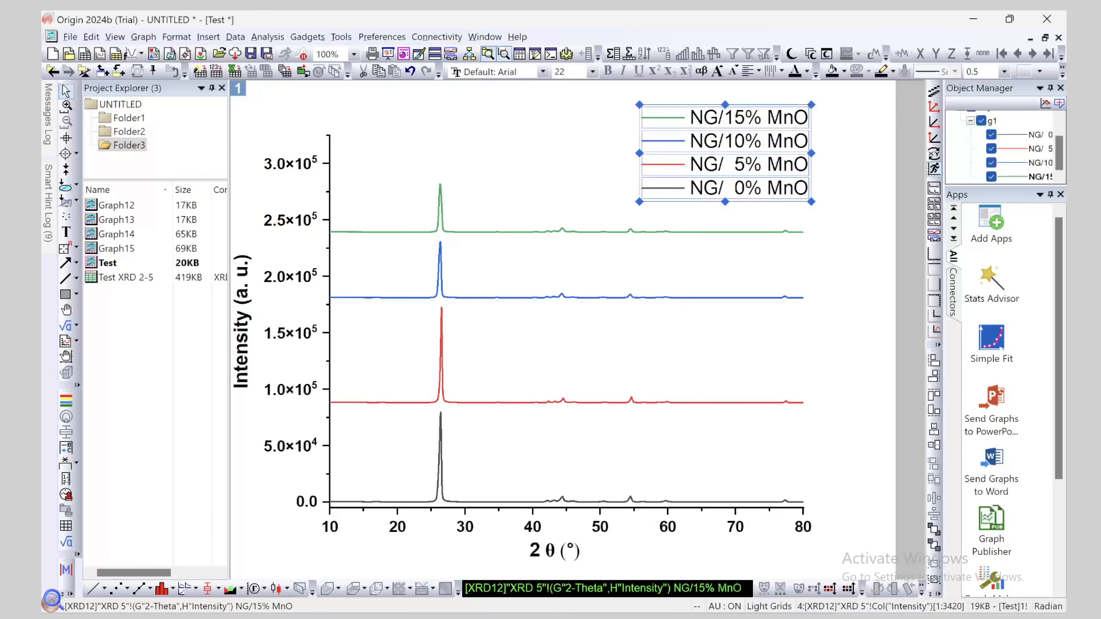
left_click_drag(811, 104, 760, 132)
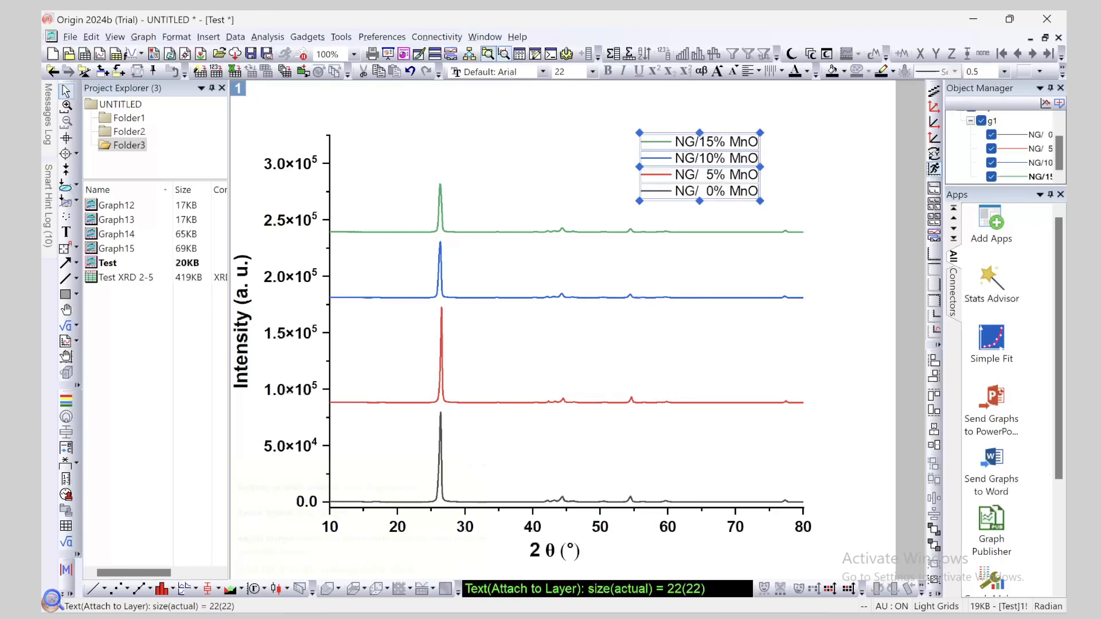
left_click_drag(740, 180, 742, 175)
key("Escape")
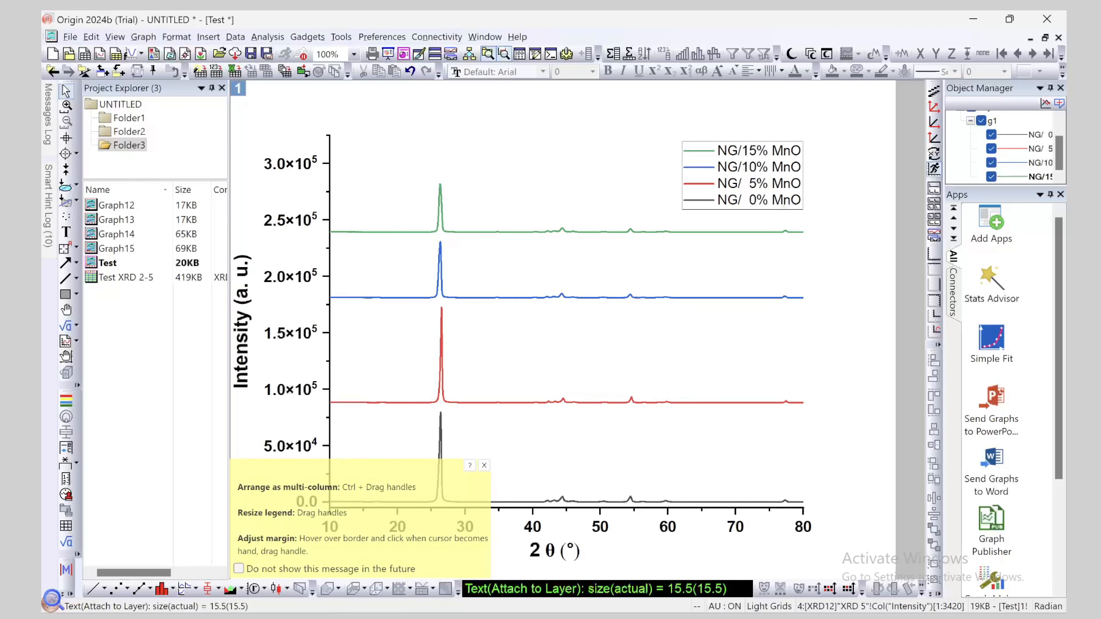
right_click(726, 165)
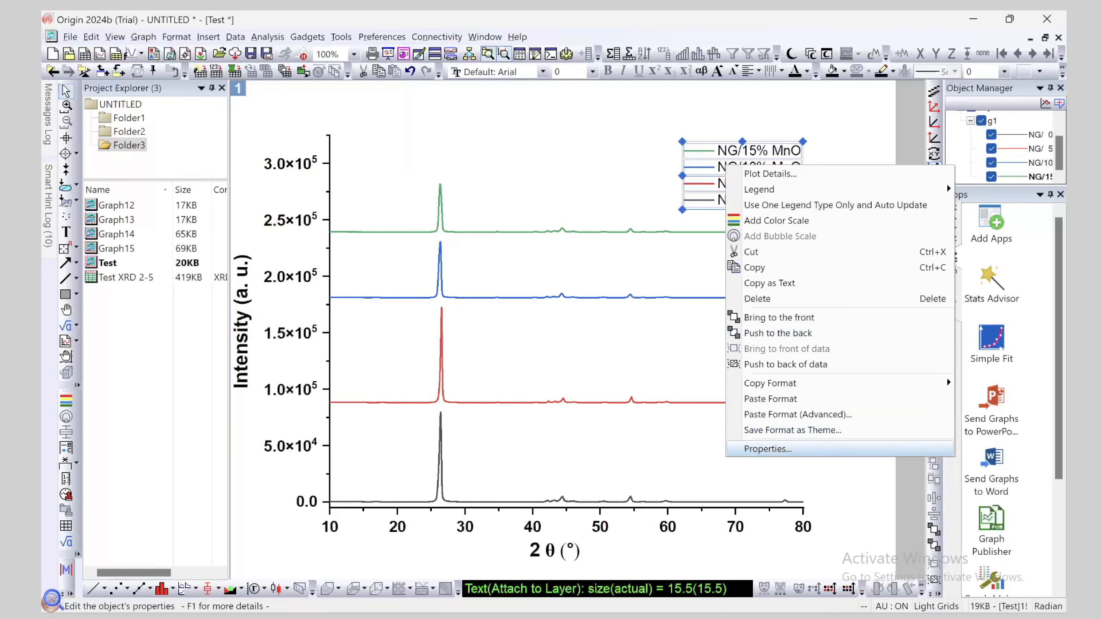
left_click(768, 449)
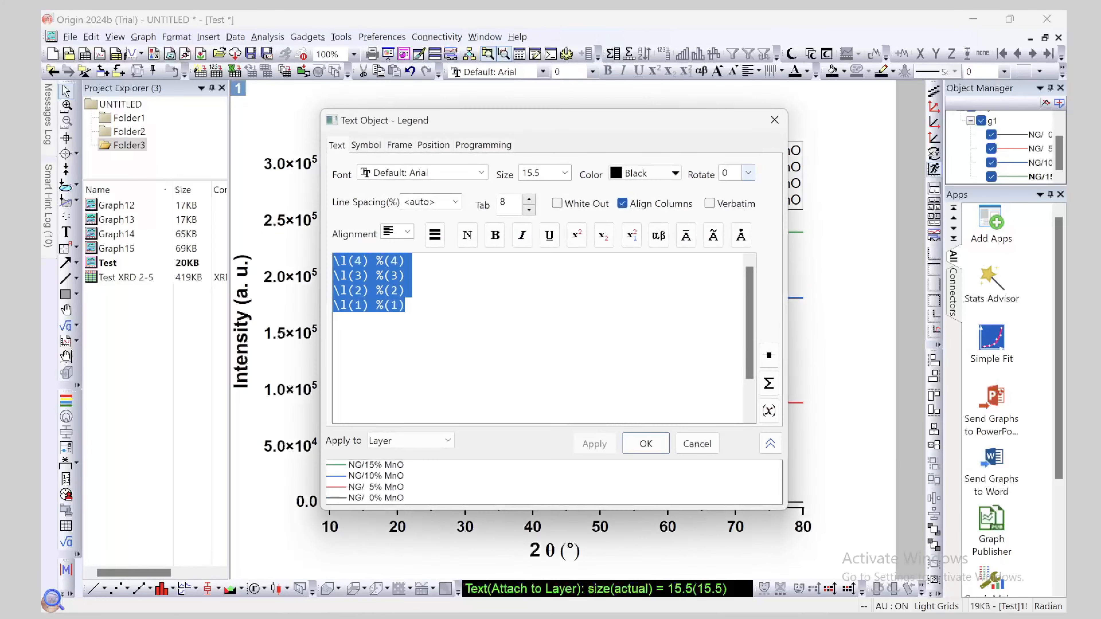
left_click(774, 120)
Open the legend's text properties and move the dialog away so the legend stays in view
right_click(756, 164)
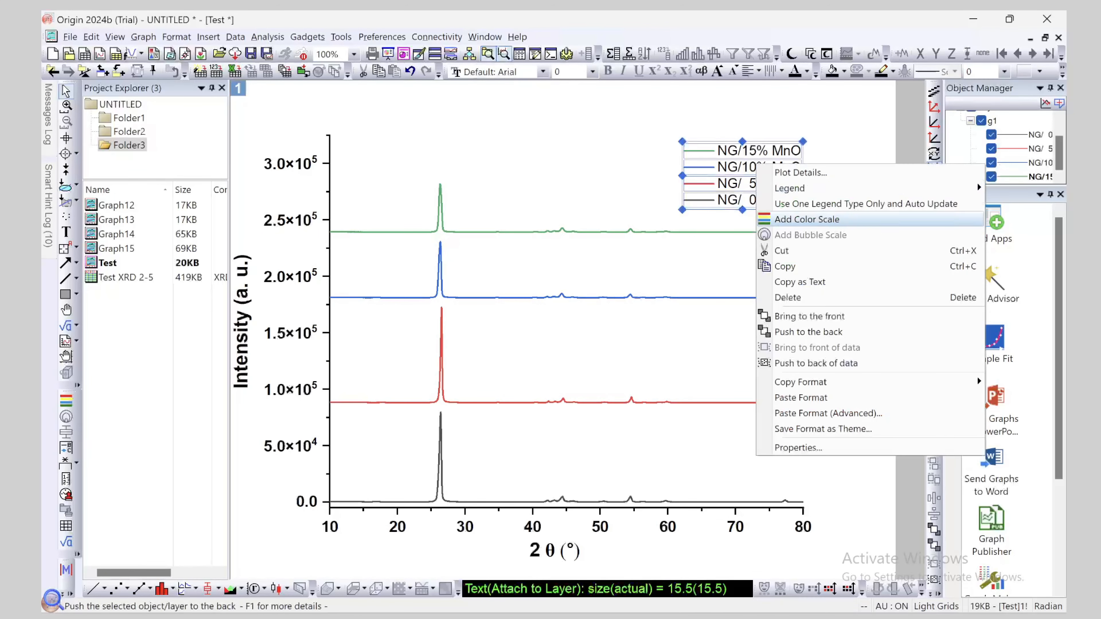
key("Return")
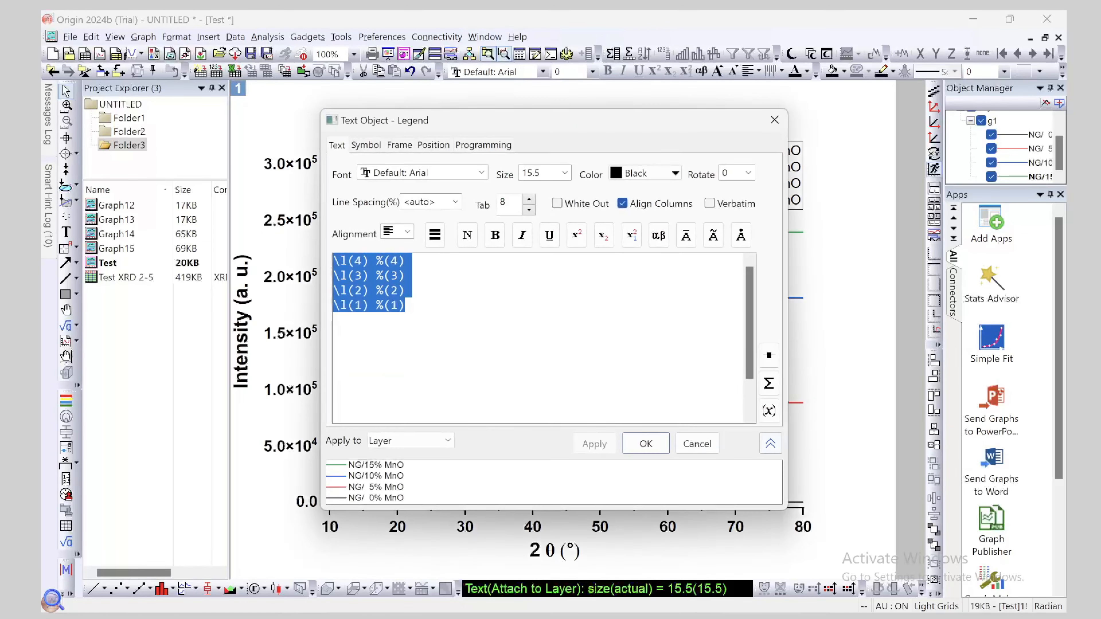
left_click_drag(507, 122, 346, 130)
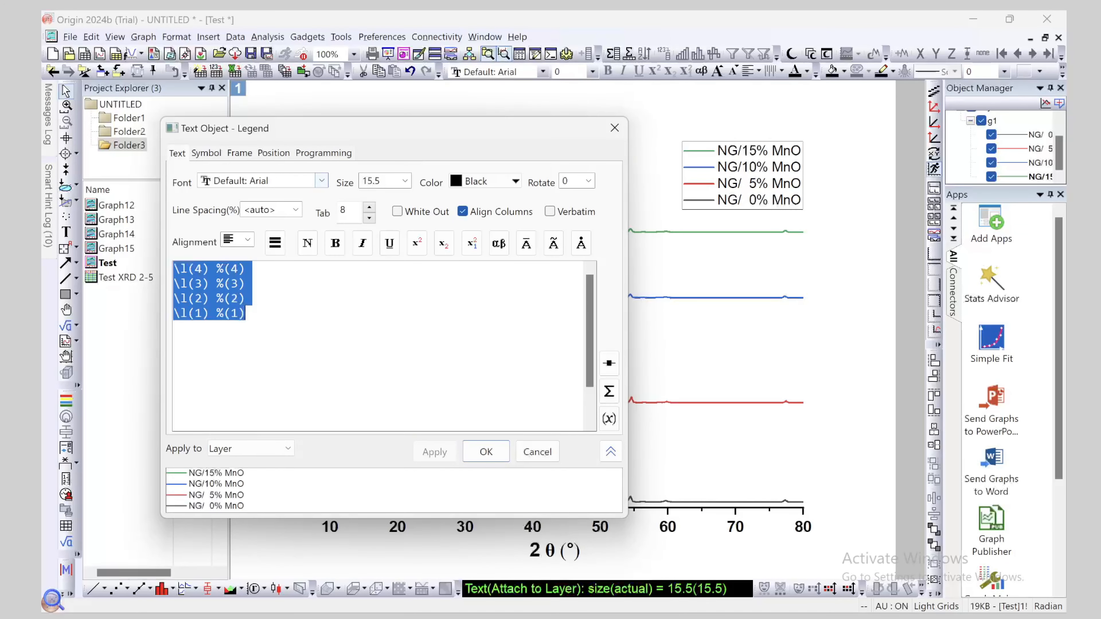
Try text sizes 20 and 14 on the legend
left_click(405, 180)
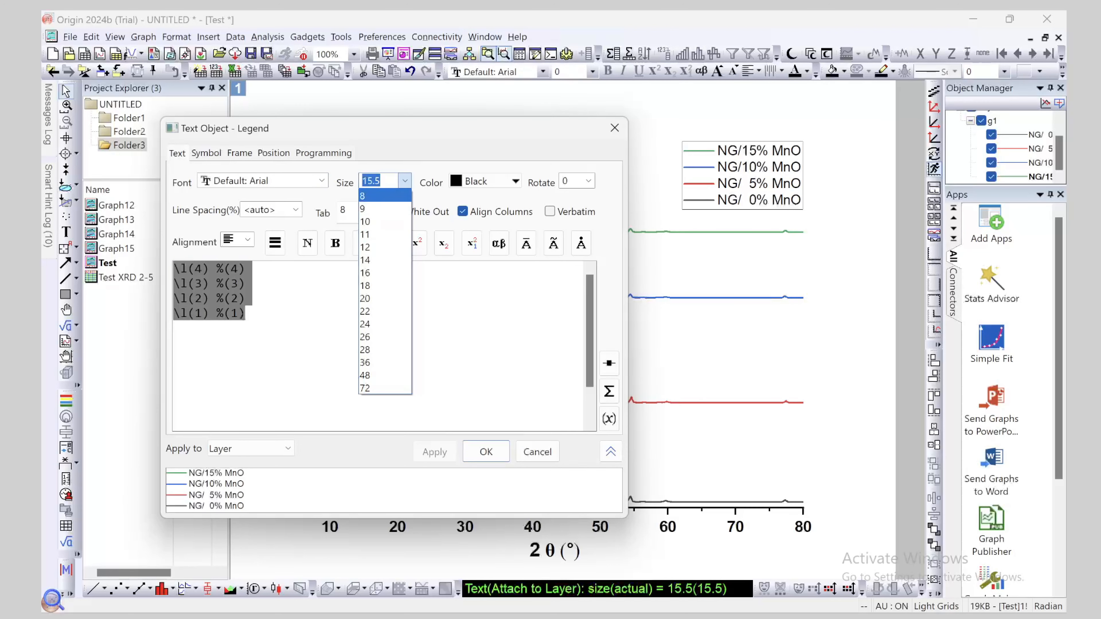
left_click(381, 299)
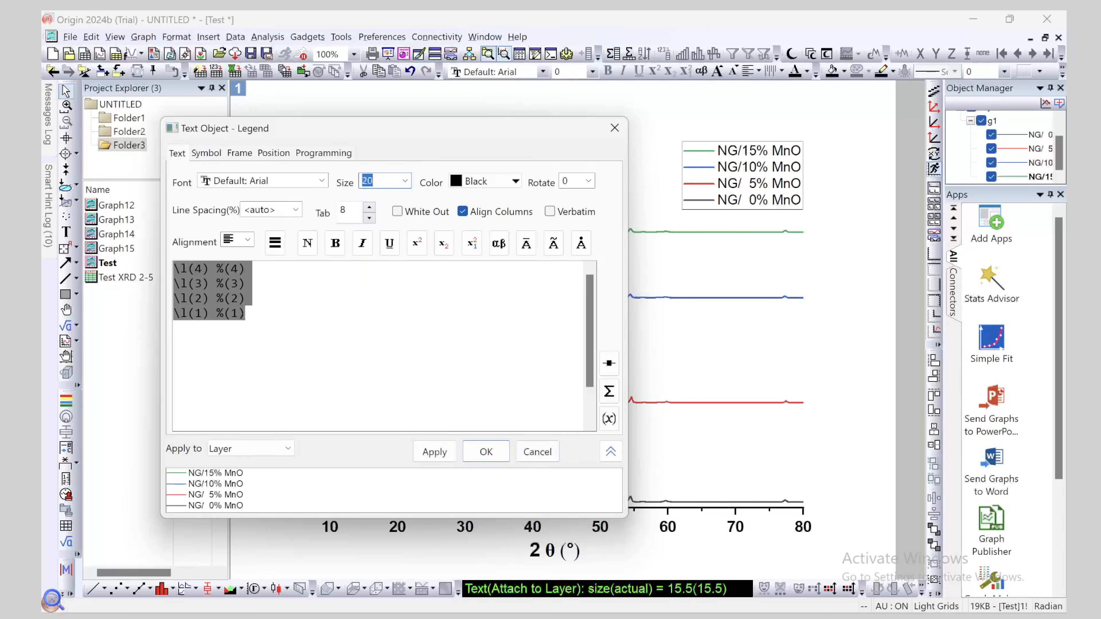
left_click(435, 452)
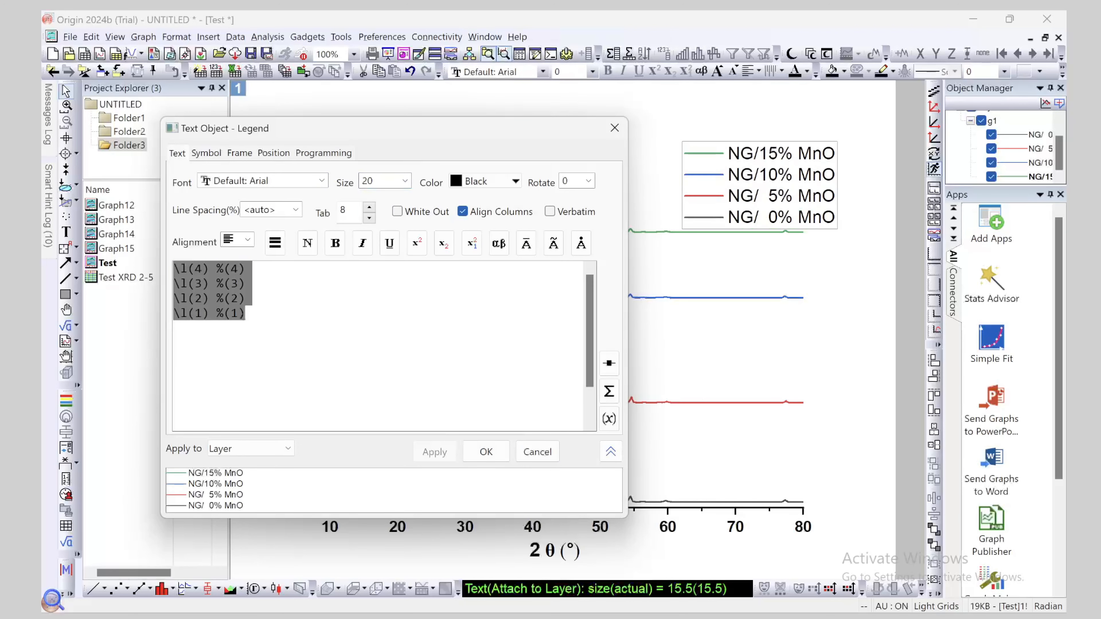
left_click(404, 180)
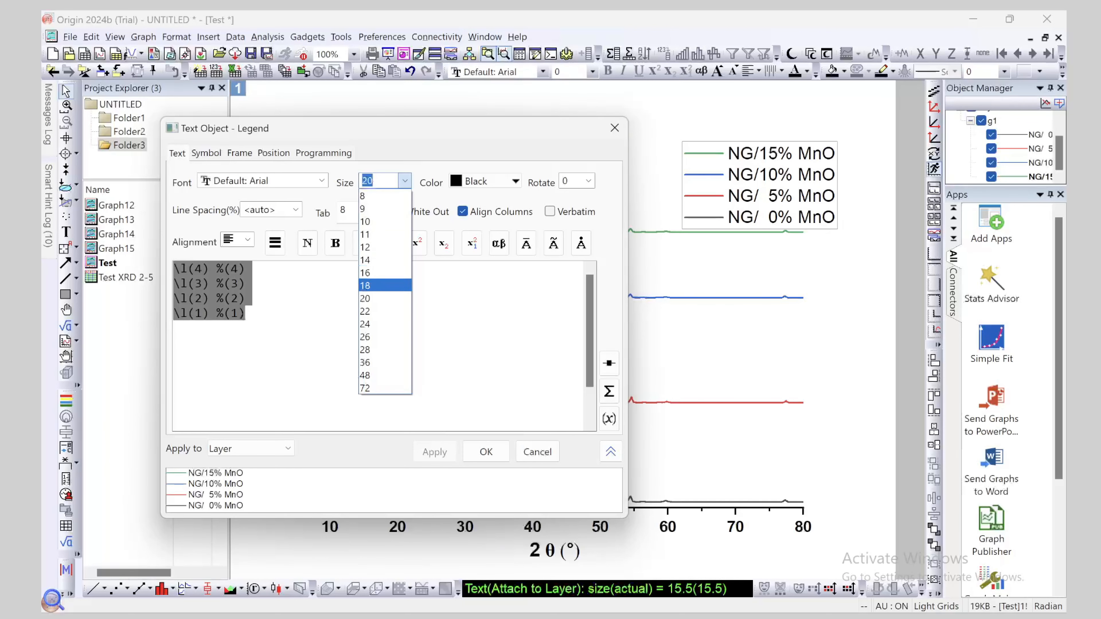
left_click(372, 260)
left_click(435, 452)
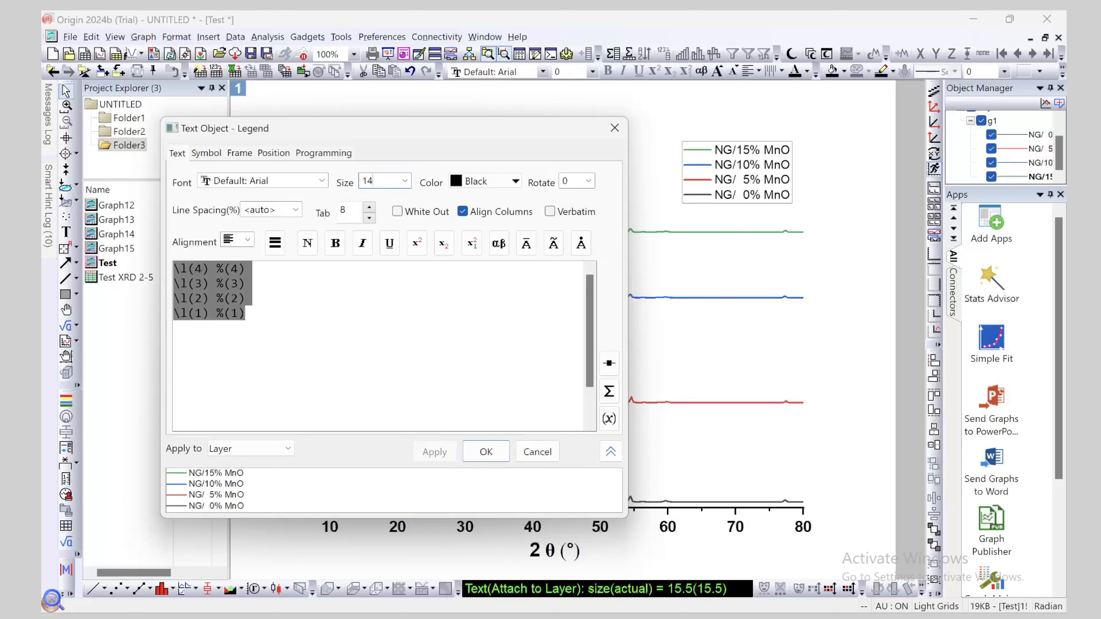
Set the legend's text size to 15.5 and apply it
key("BackSpace")
type("5.5")
left_click(450, 452)
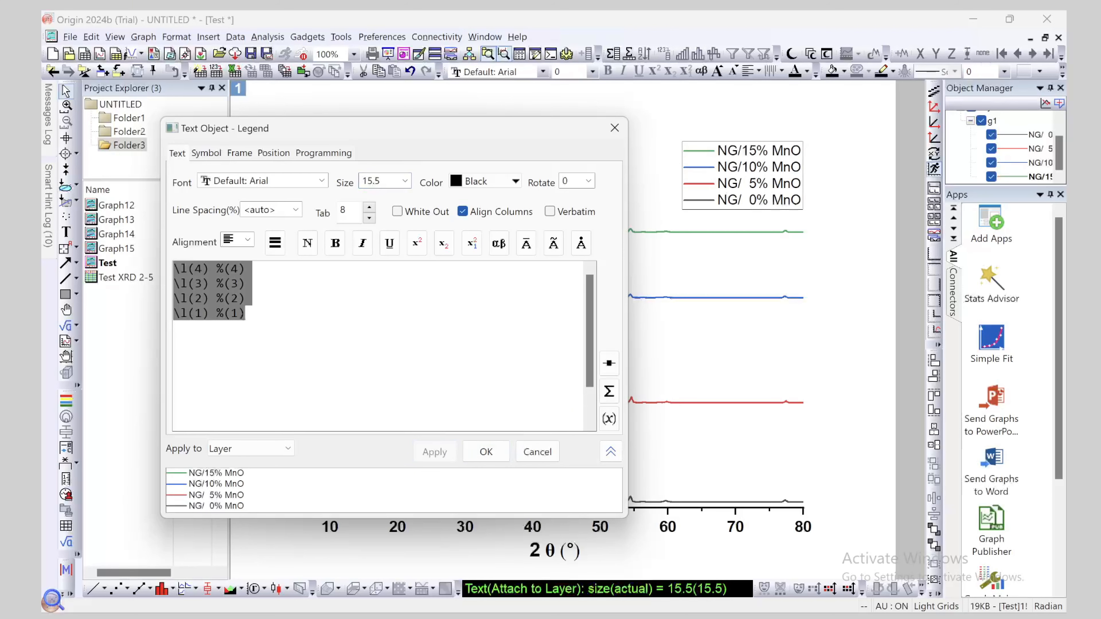
Try Magenta as the legend's text color
left_click(486, 181)
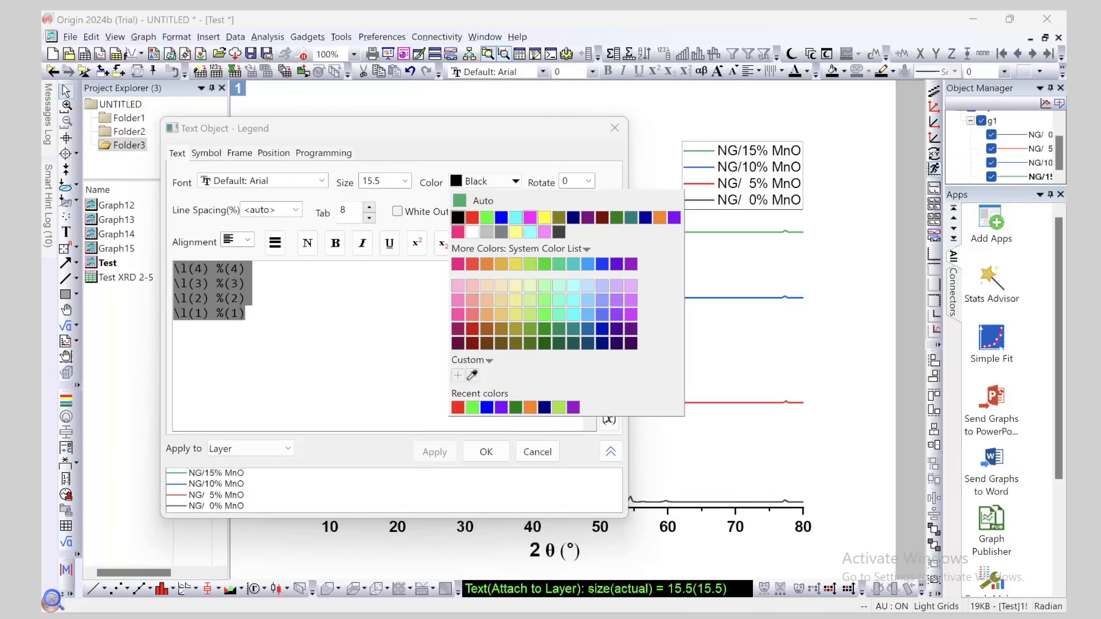
left_click(529, 218)
left_click(435, 452)
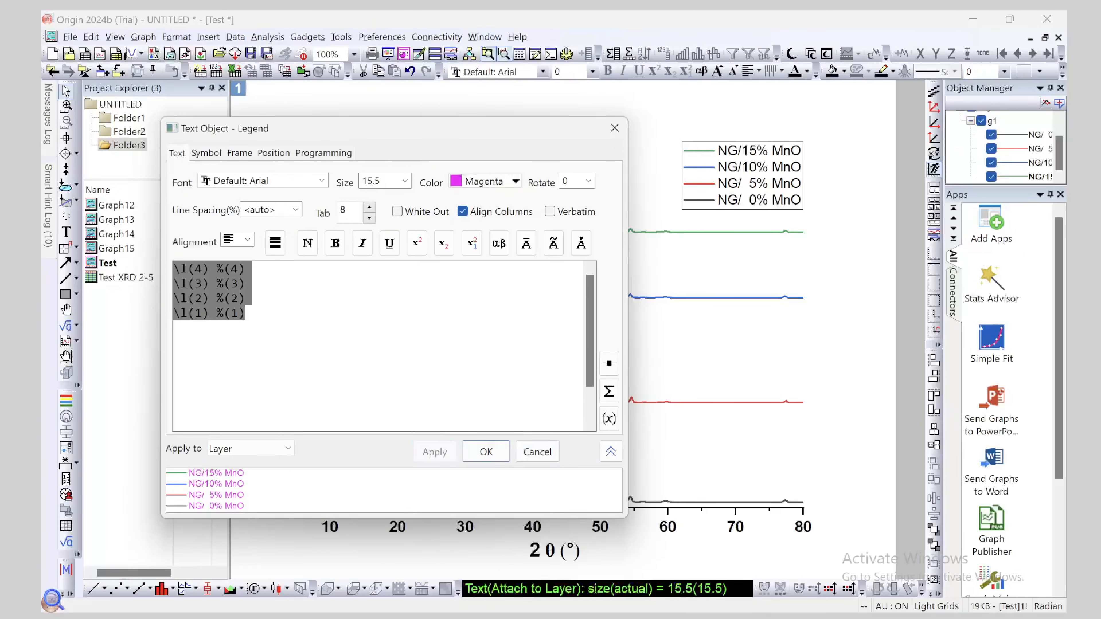
Try Navy as the legend's text color and apply it
left_click(499, 181)
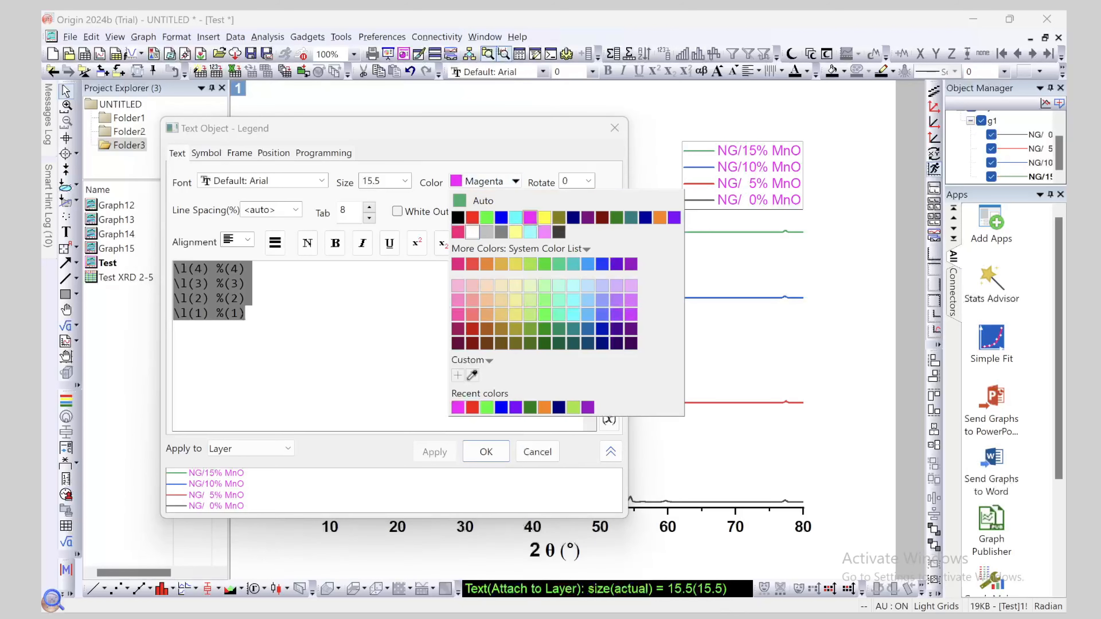
left_click(573, 217)
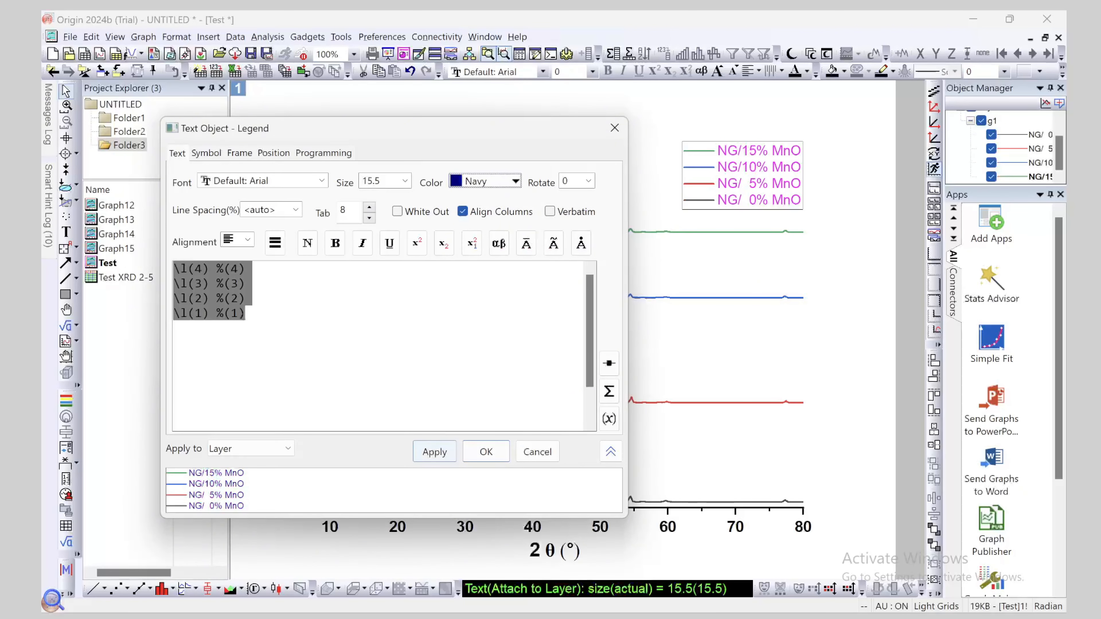
left_click(434, 451)
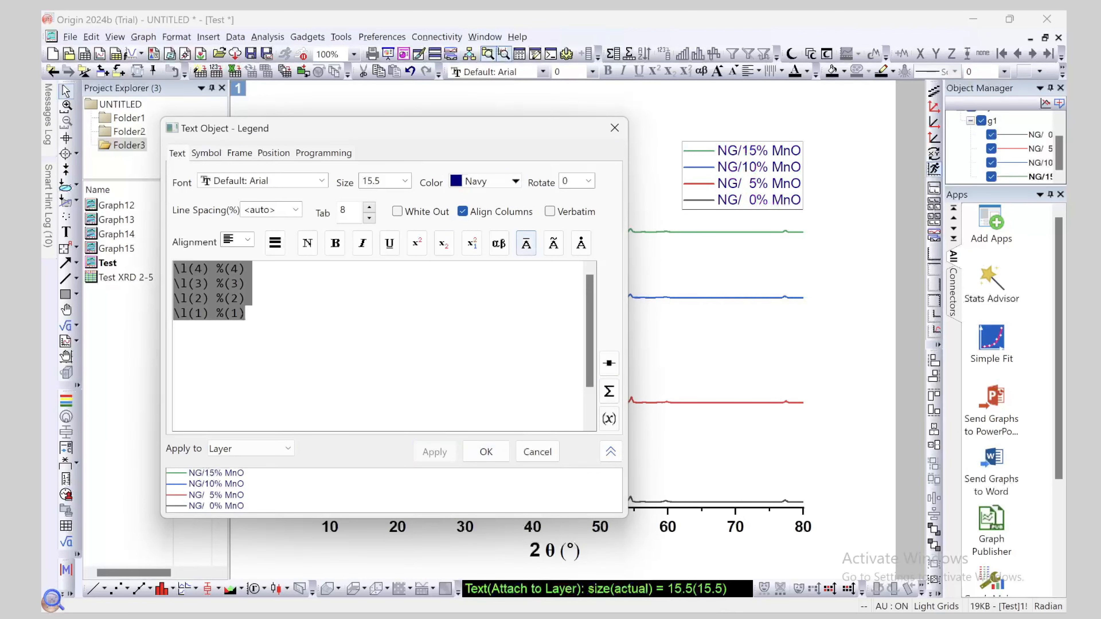
Set the legend's text color to Black and apply it
left_click(503, 181)
left_click(458, 218)
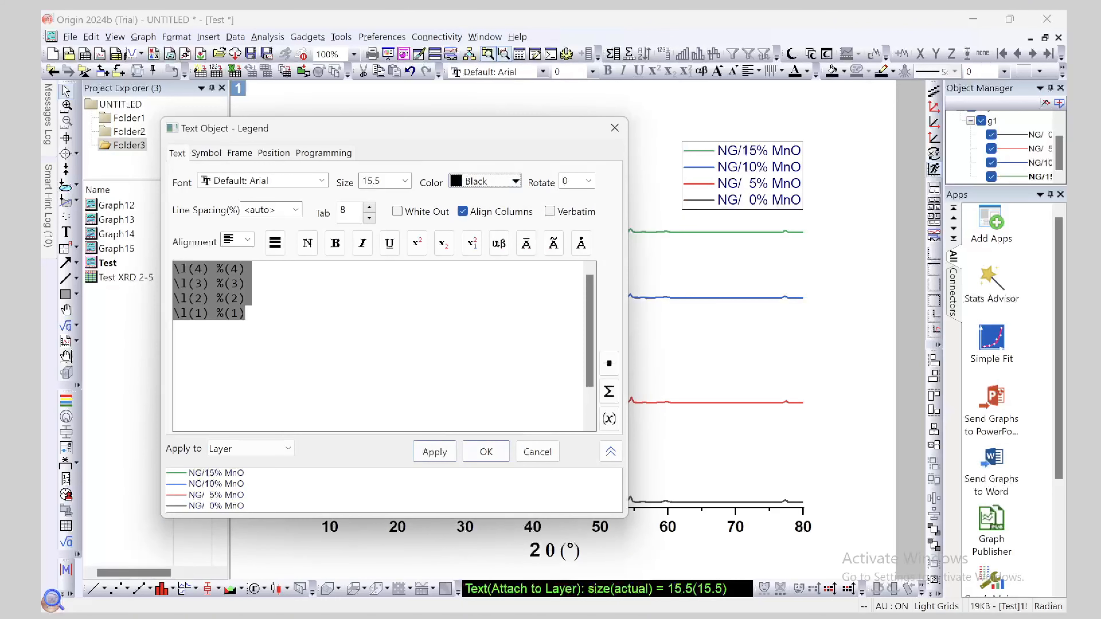
left_click(434, 452)
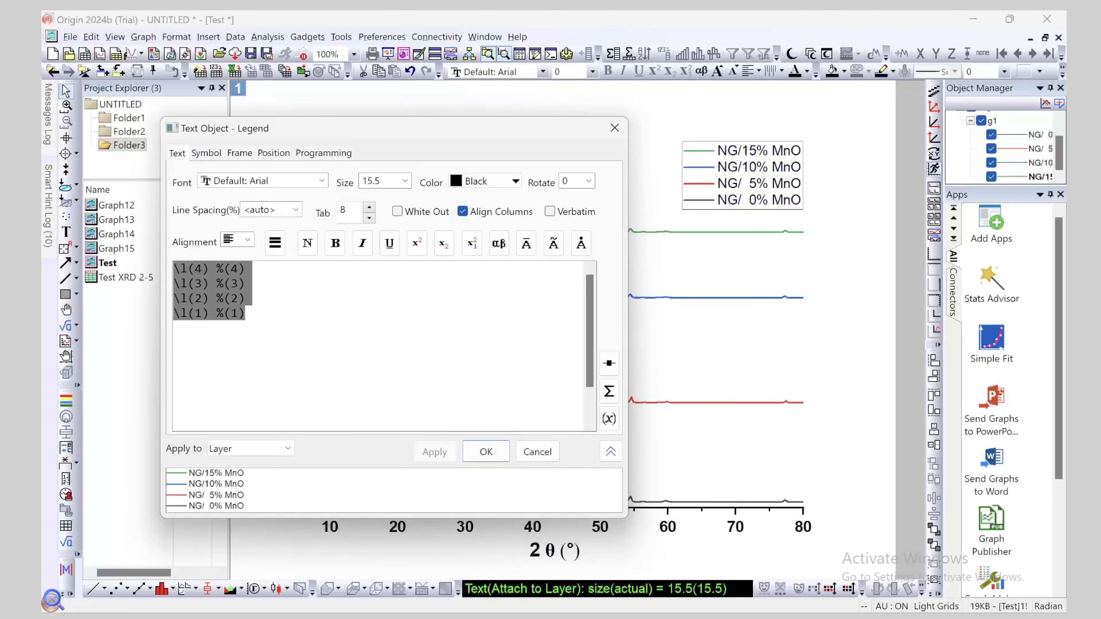
Try a 45-degree rotation on the legend and restore its rotation to 0
left_click(321, 181)
left_click(322, 181)
left_click(405, 180)
left_click(515, 181)
left_click(588, 181)
left_click(588, 181)
left_click(566, 209)
left_click(434, 452)
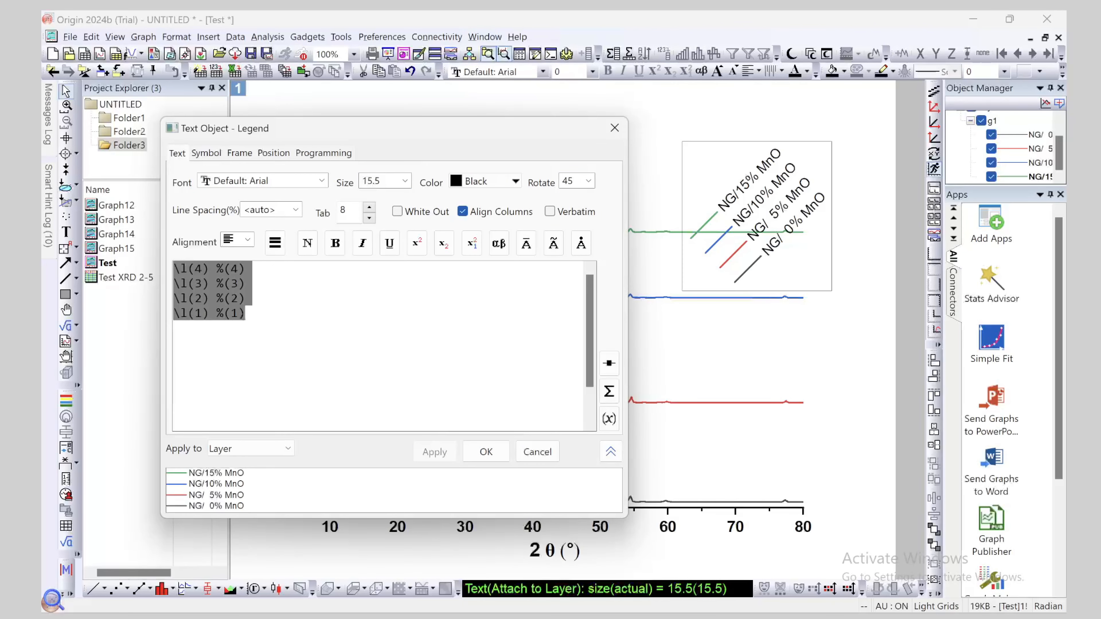
left_click(588, 180)
left_click(566, 196)
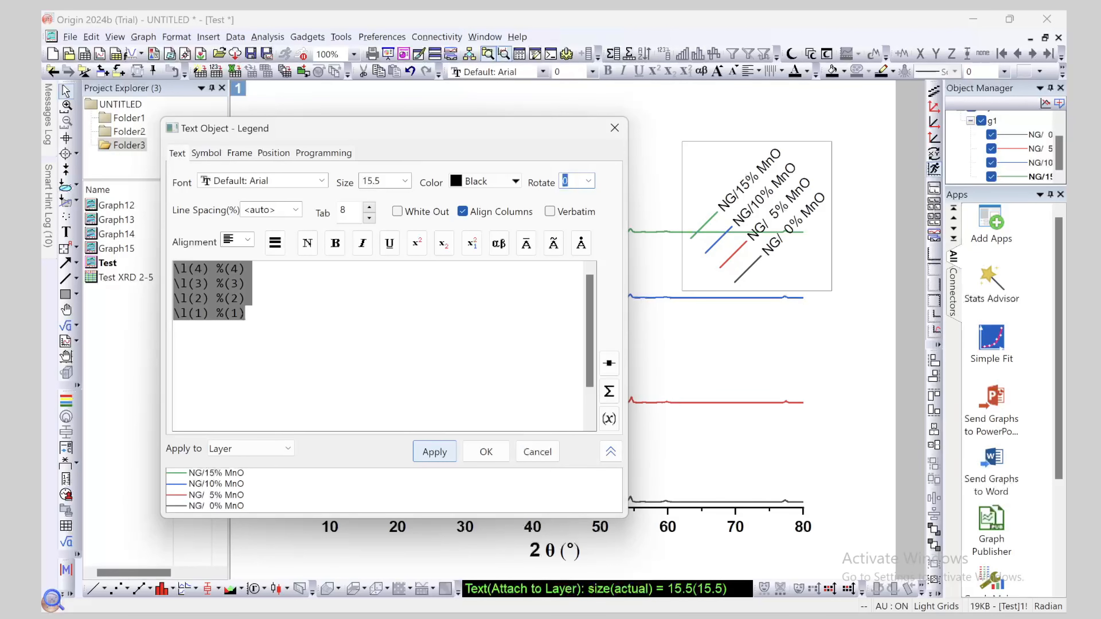
left_click(435, 452)
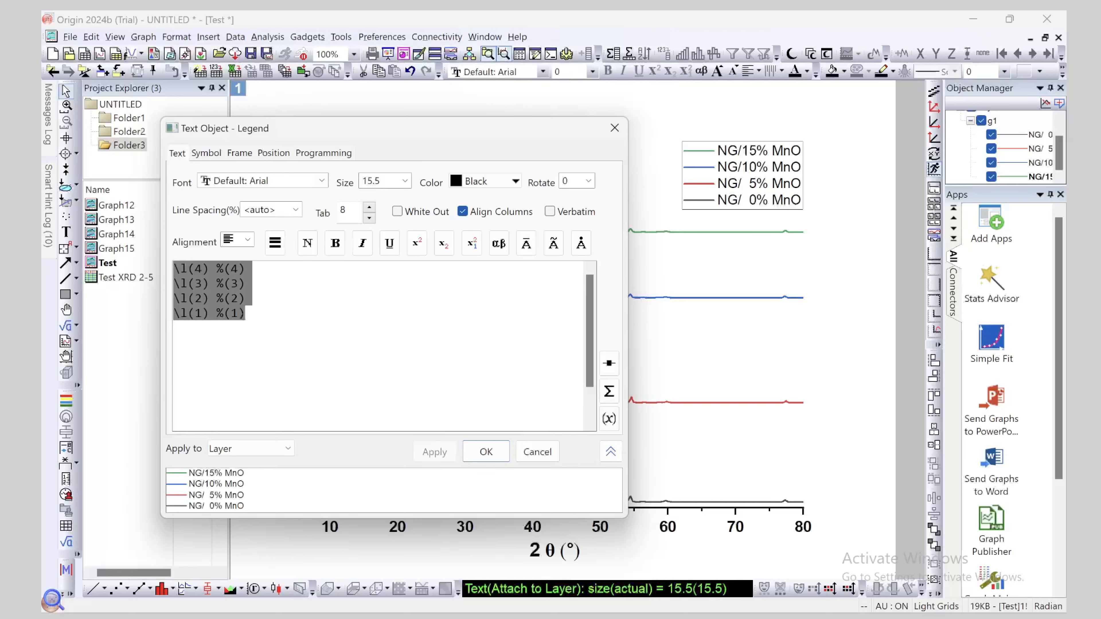
Examine the legend's symbol settings, including the choices for the symbol and line style
left_click(207, 153)
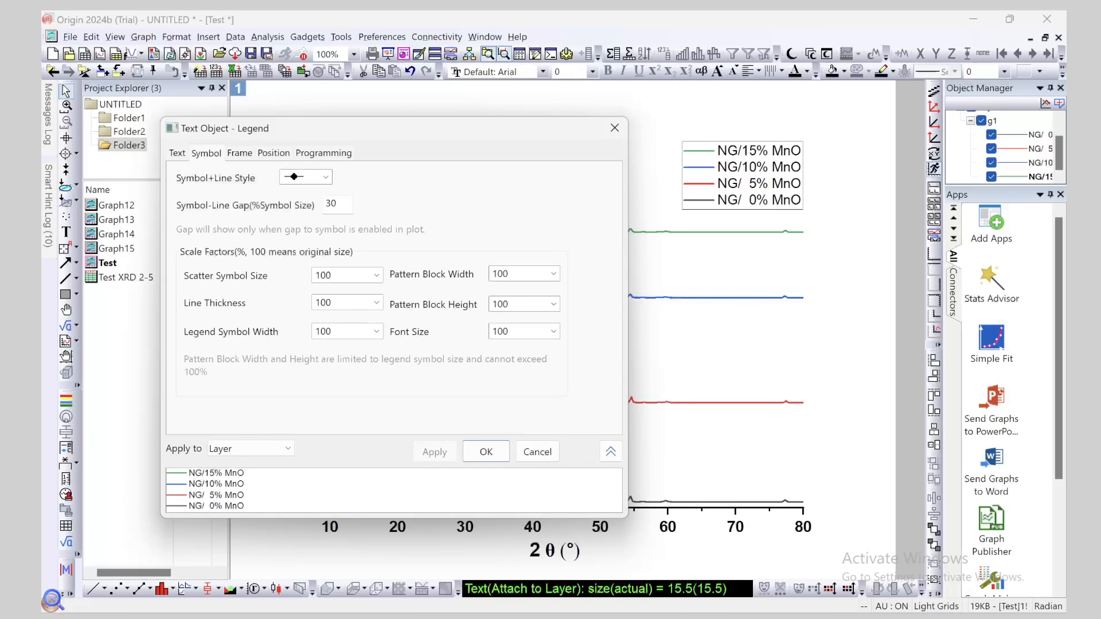
left_click(326, 177)
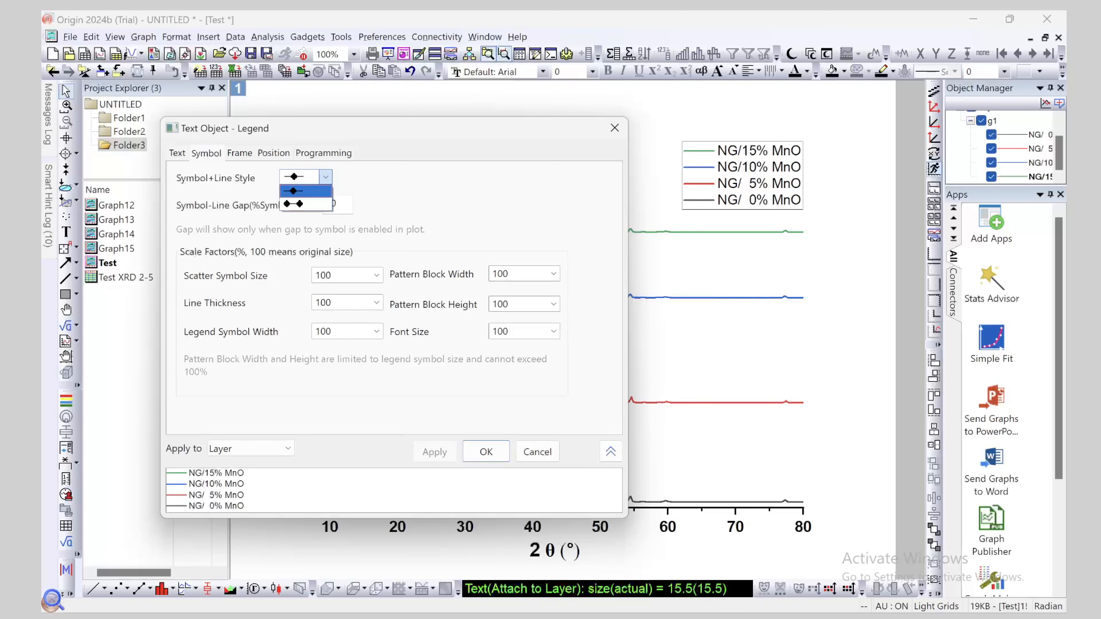
left_click(325, 177)
left_click(240, 153)
left_click(206, 153)
left_click(326, 177)
key("Down")
left_click(326, 177)
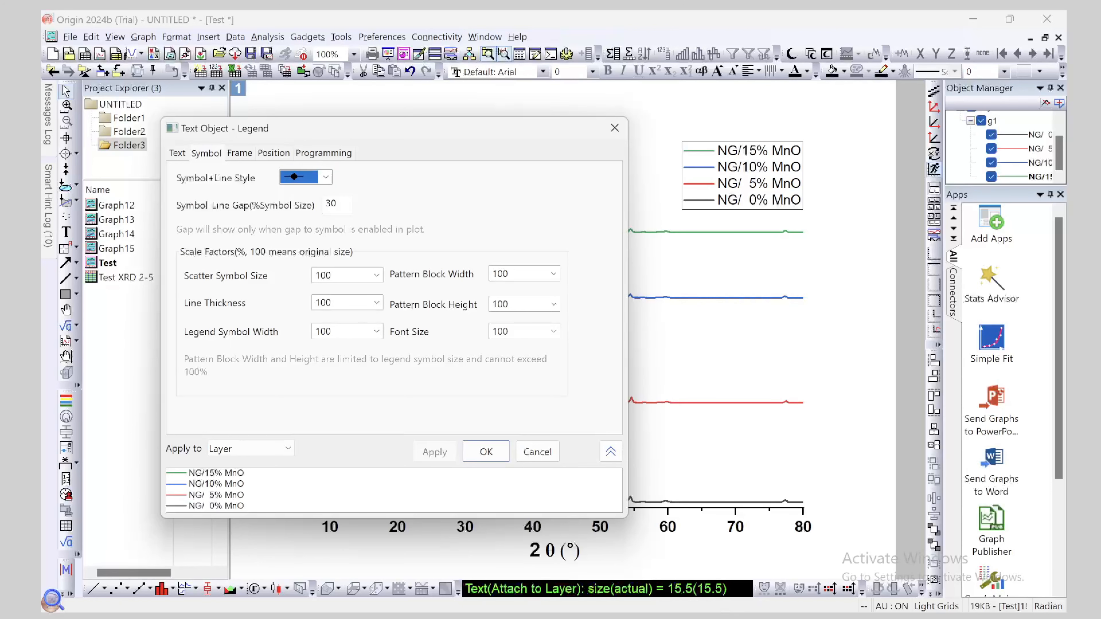
left_click(326, 177)
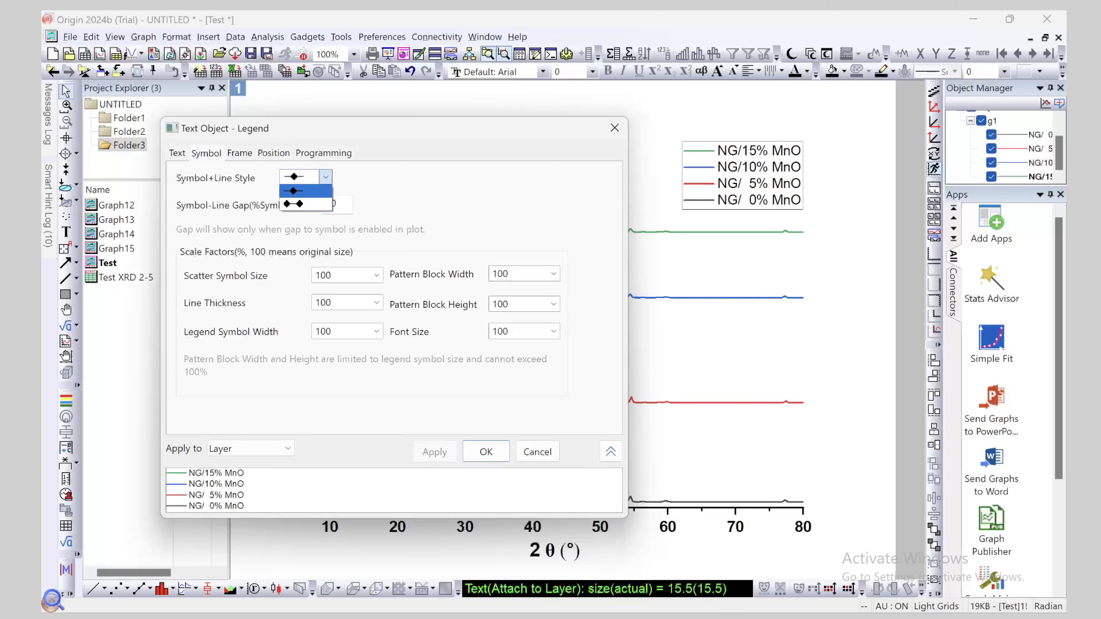
Remove the box around the legend by setting its frame to None, and apply it
left_click(240, 153)
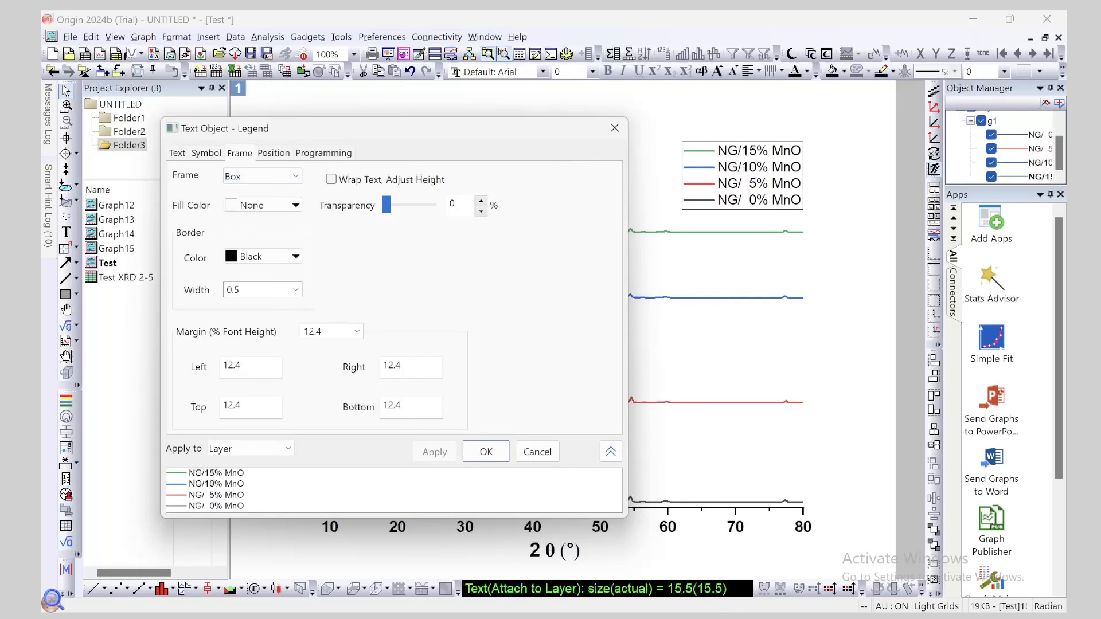
left_click(260, 176)
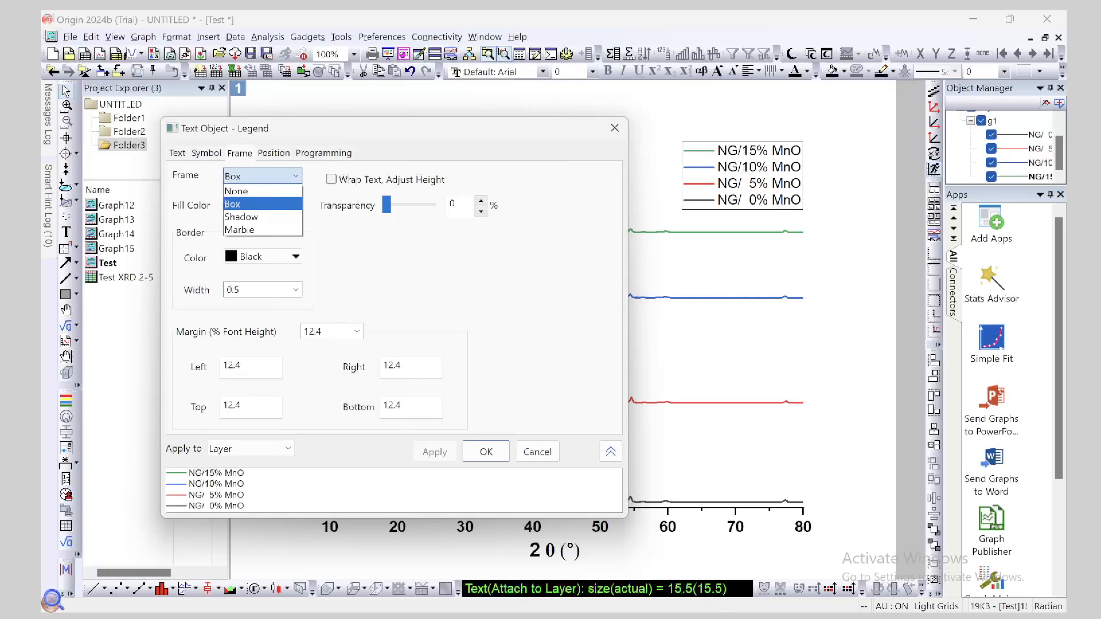
left_click(243, 191)
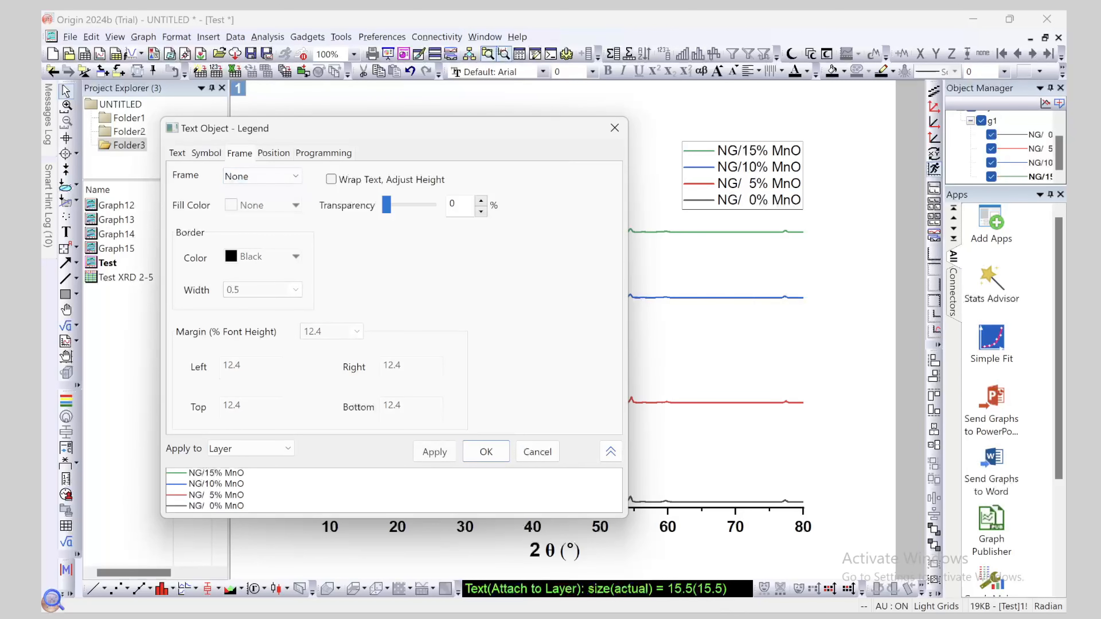
left_click(434, 452)
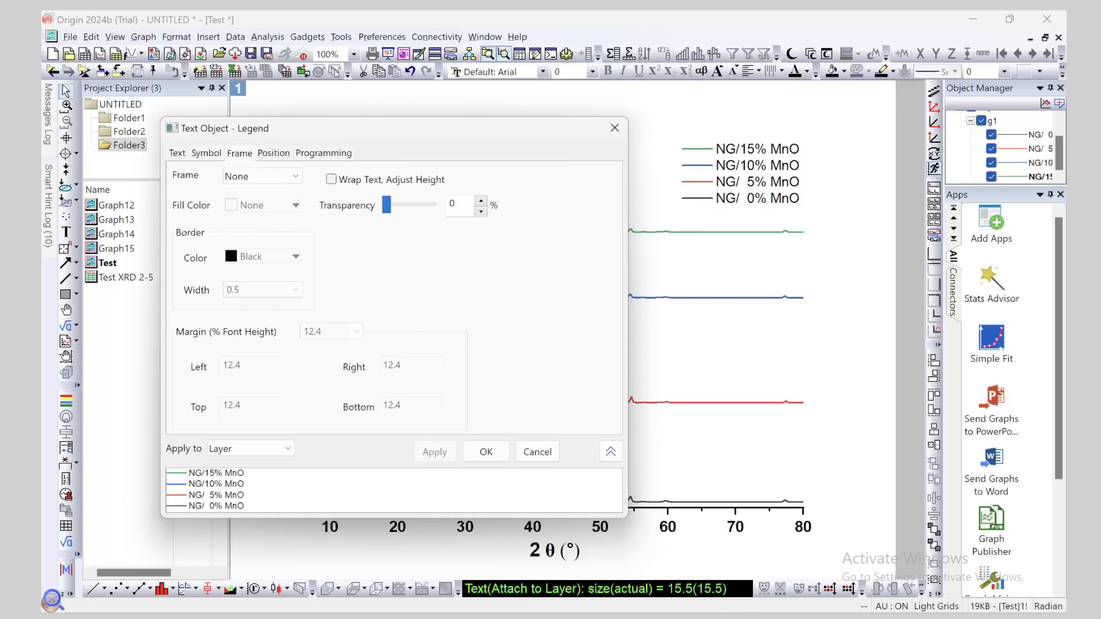
Try the Shadow and Marble frames on the legend and return its frame to None
left_click(260, 176)
left_click(243, 217)
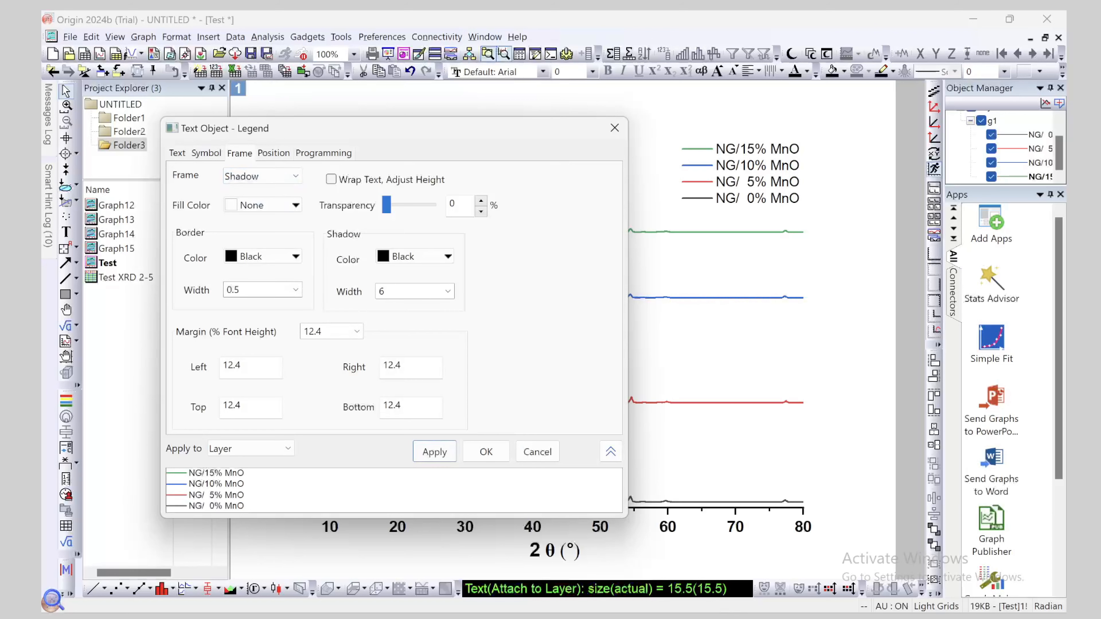
left_click(435, 451)
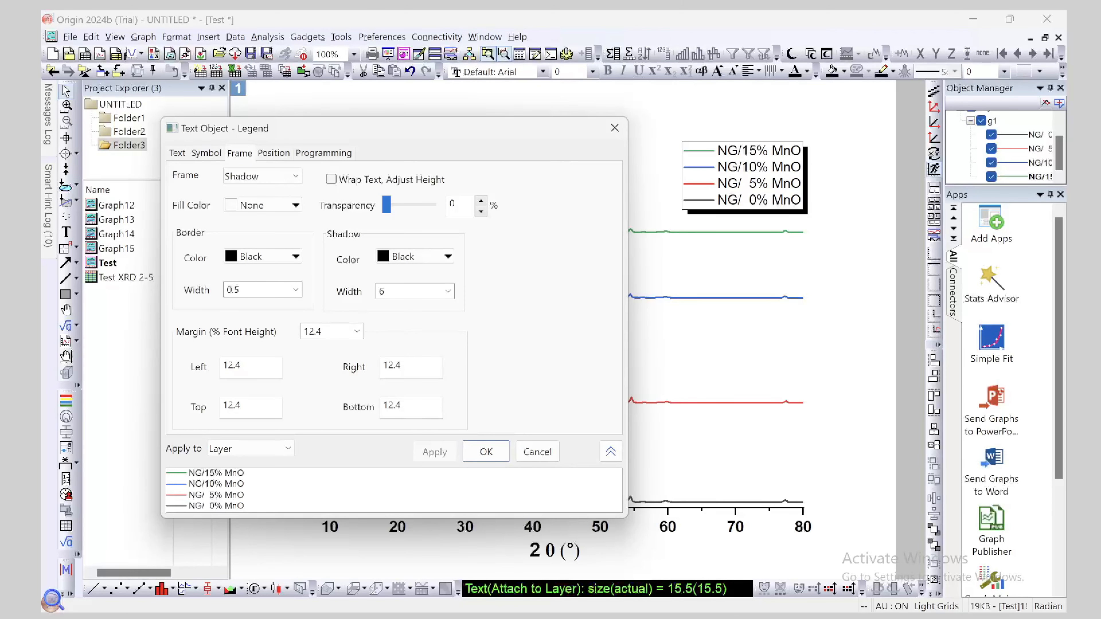
left_click(261, 176)
left_click(242, 229)
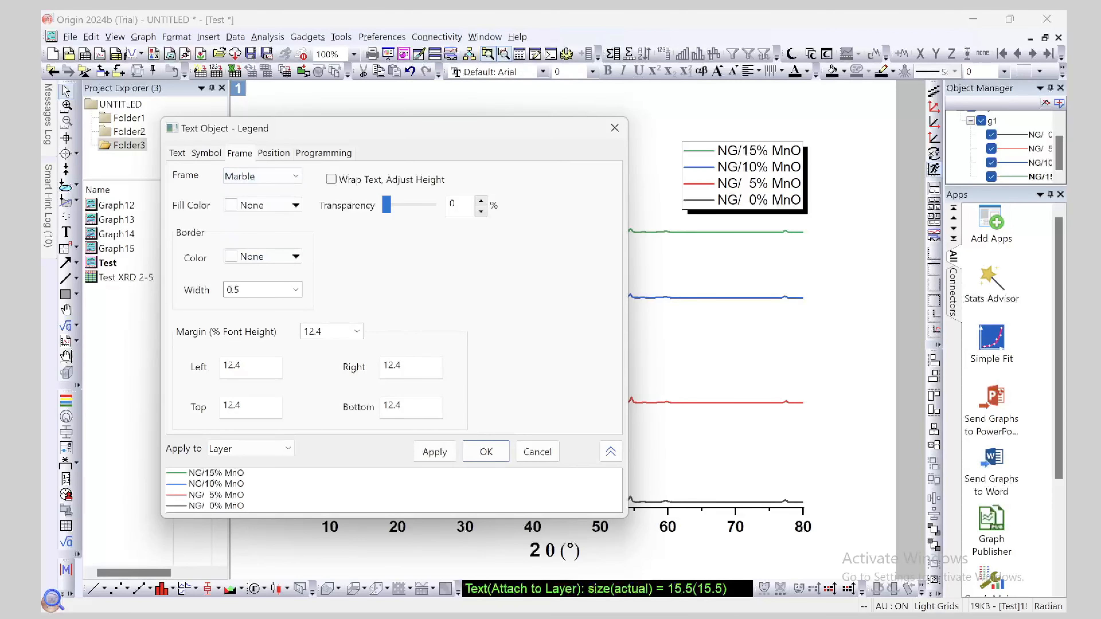
left_click(434, 452)
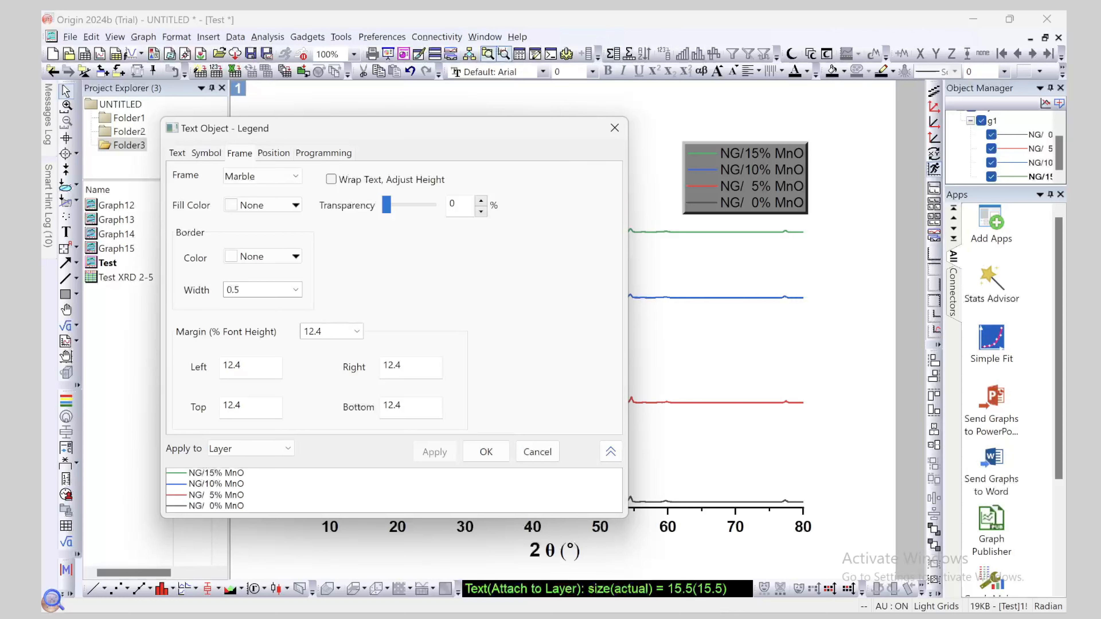
left_click(260, 177)
left_click(242, 191)
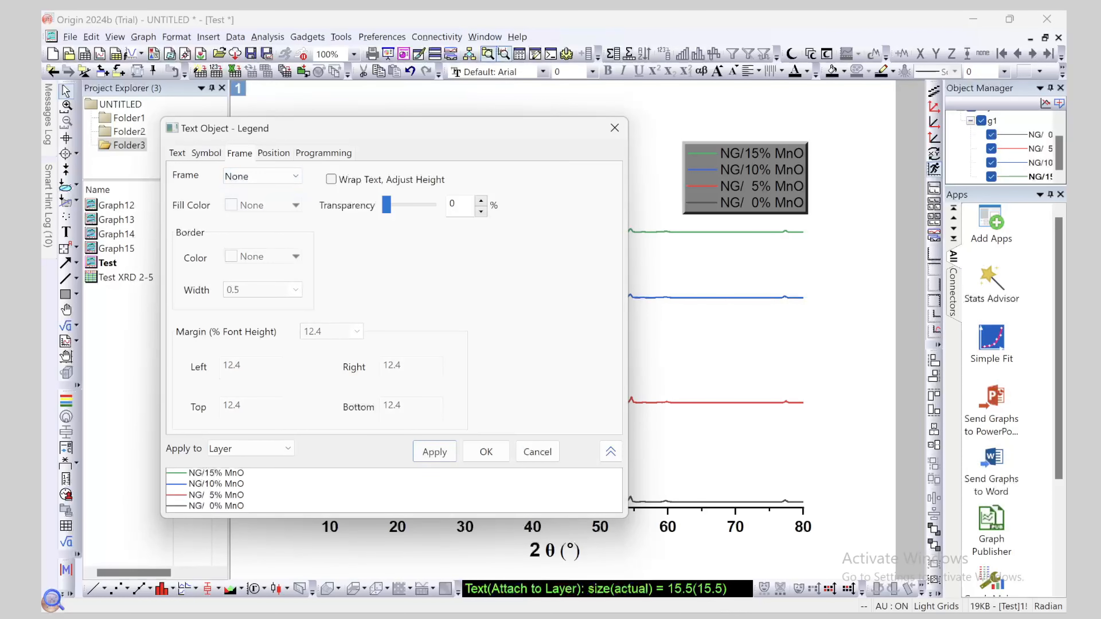
left_click(435, 452)
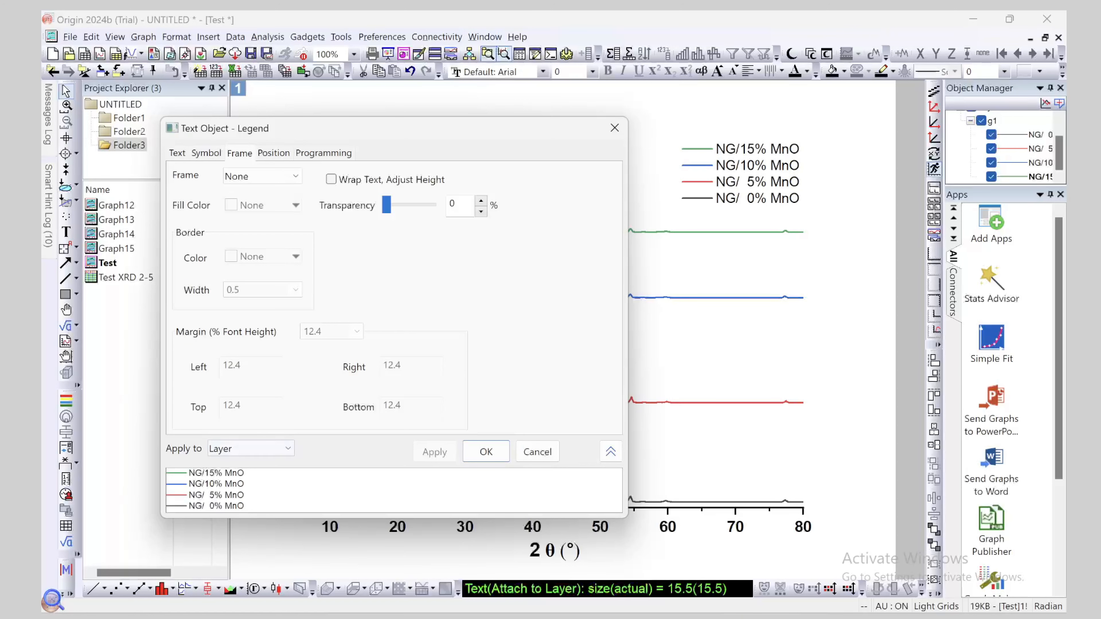
Review the legend's apply-to scope, position and programming settings, and close its properties with the changes accepted
left_click(269, 449)
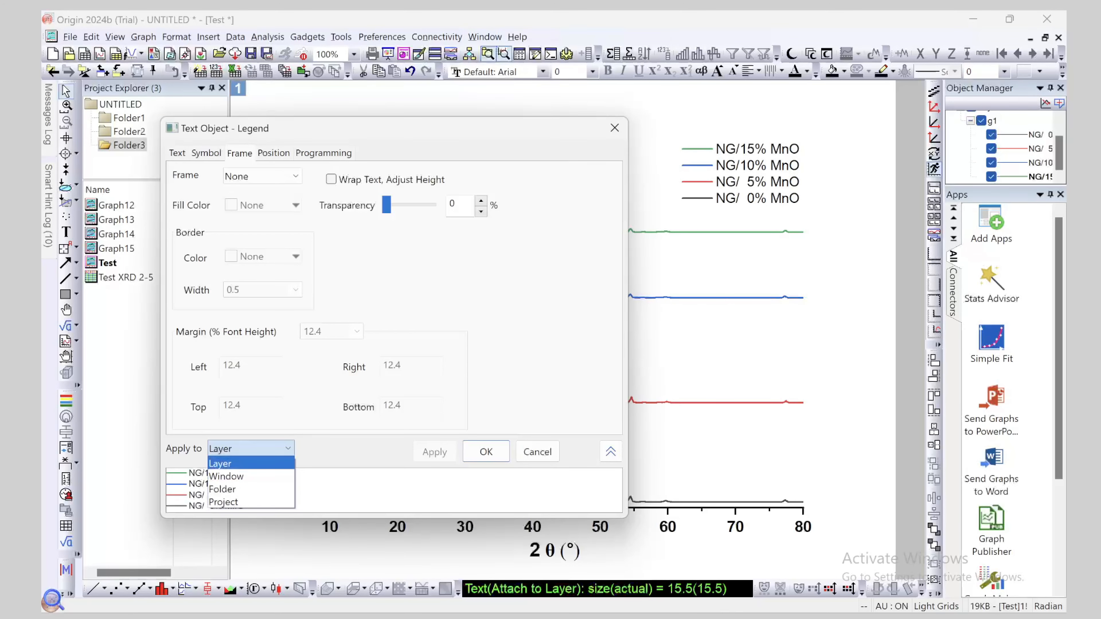
key("Return")
left_click(274, 153)
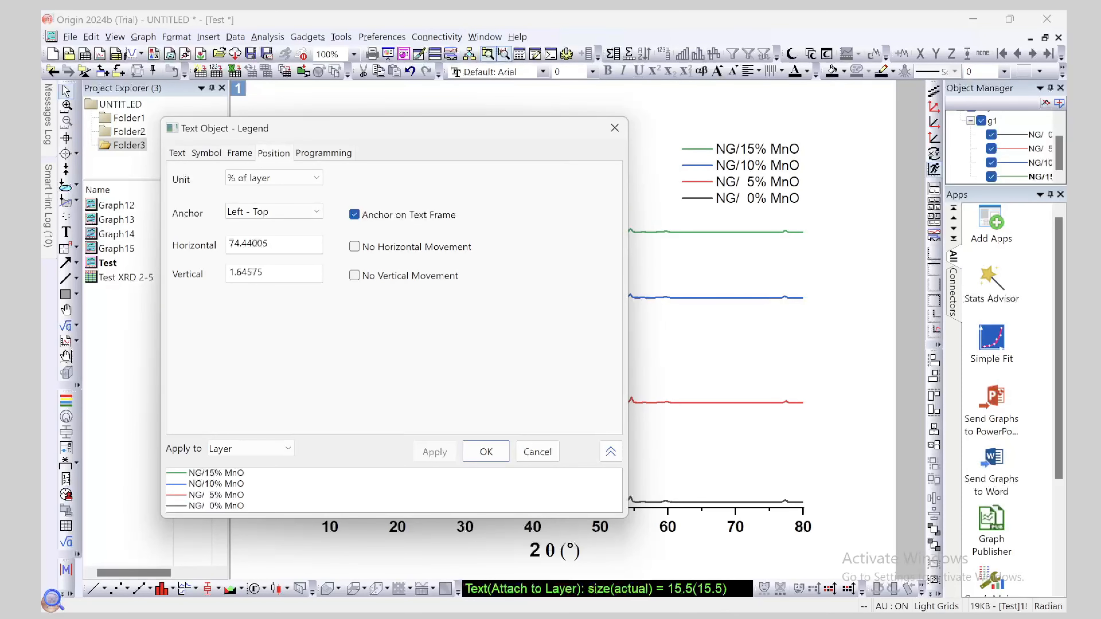
left_click(324, 153)
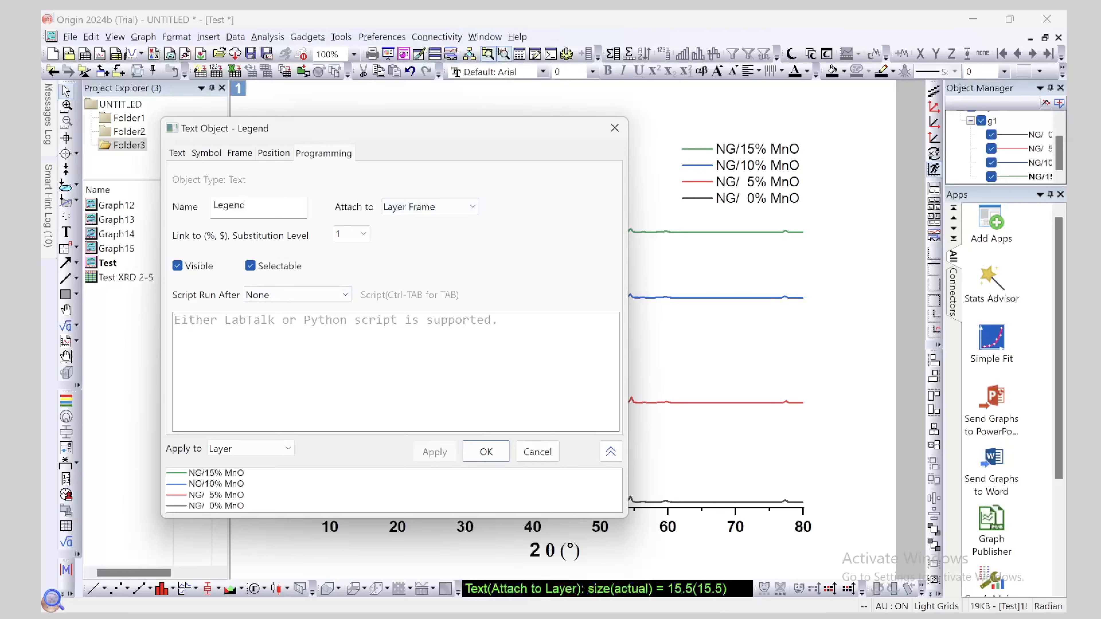
left_click(177, 153)
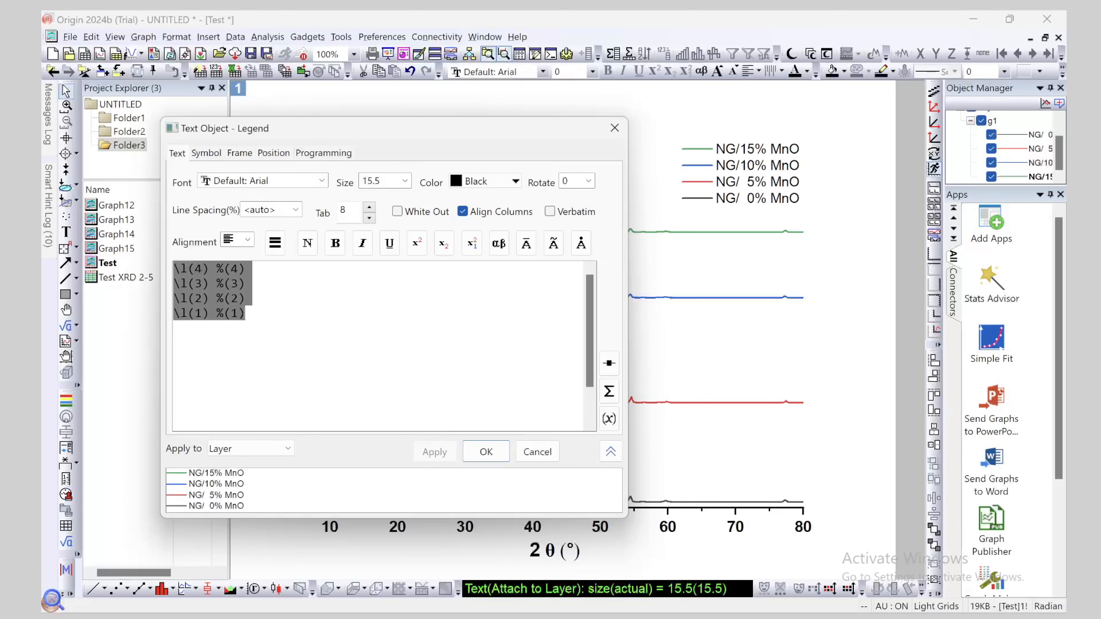
left_click(239, 153)
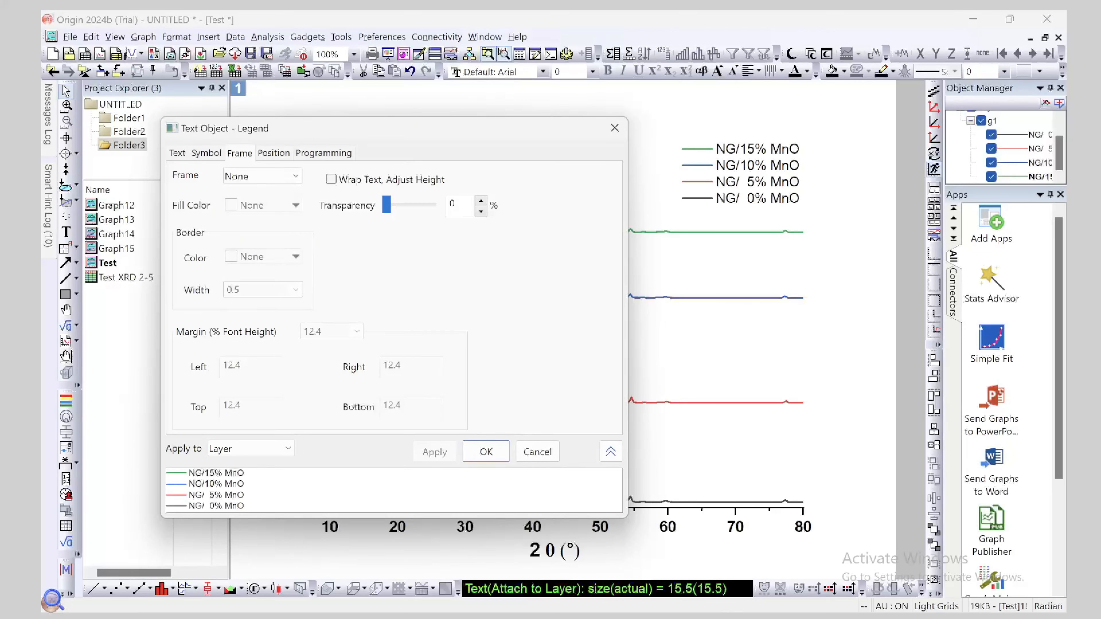
key("Return")
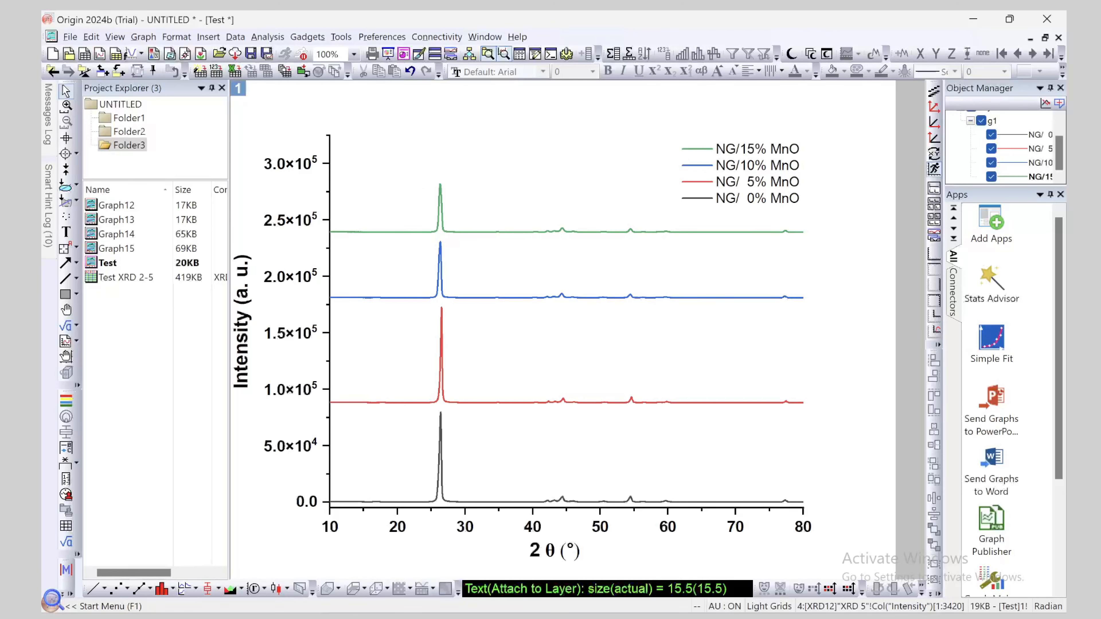
Open the graph's axis settings and turn on the line and ticks for the top axis
double_click(329, 321)
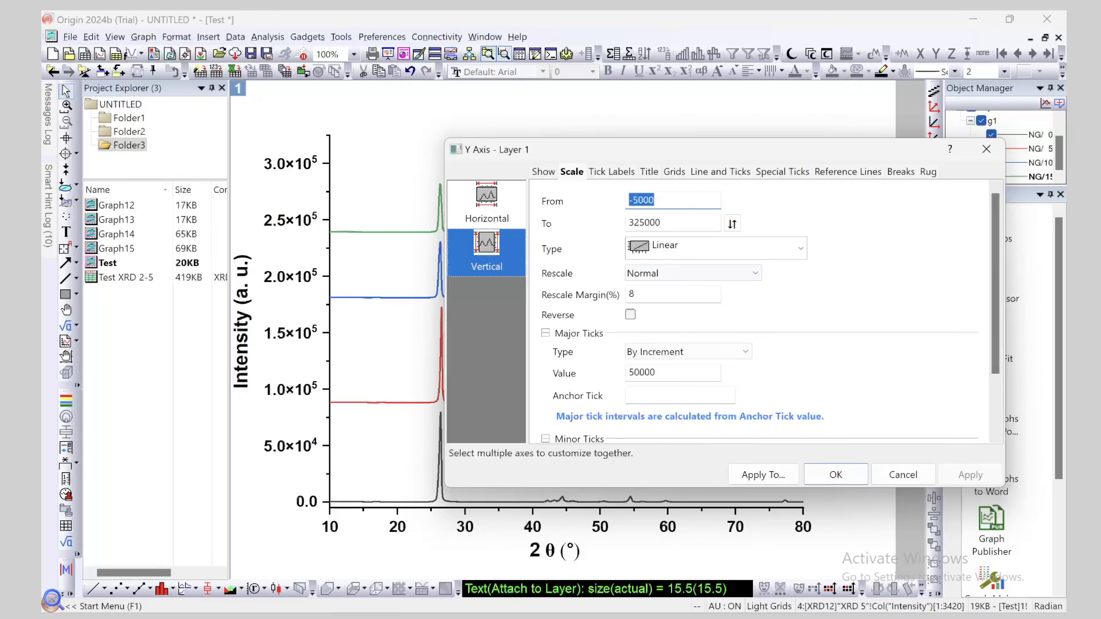
left_click(674, 173)
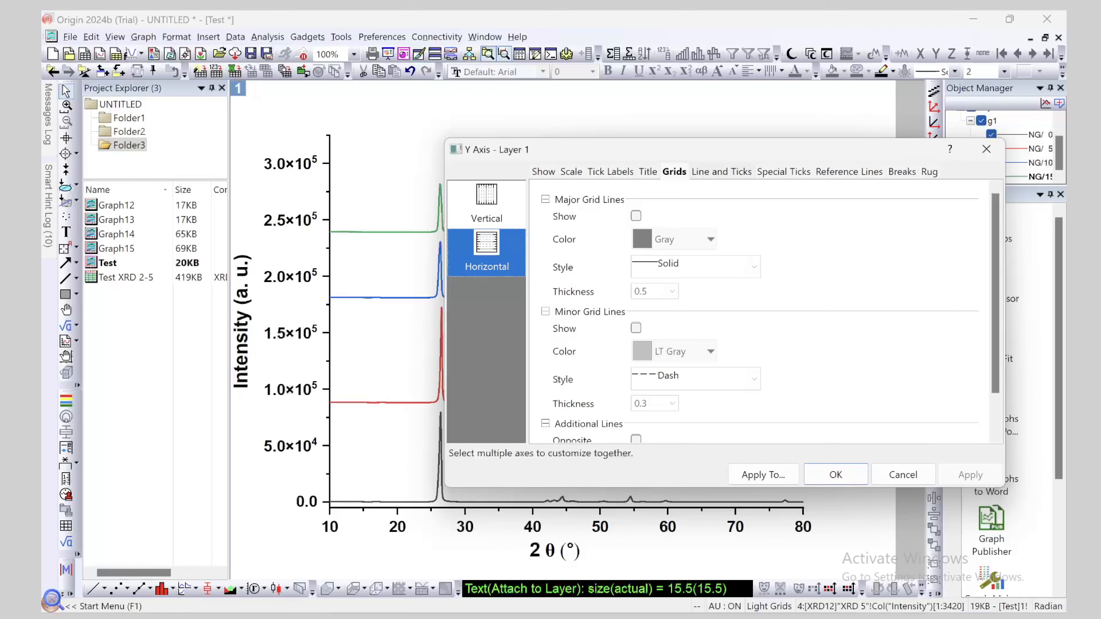
left_click(721, 172)
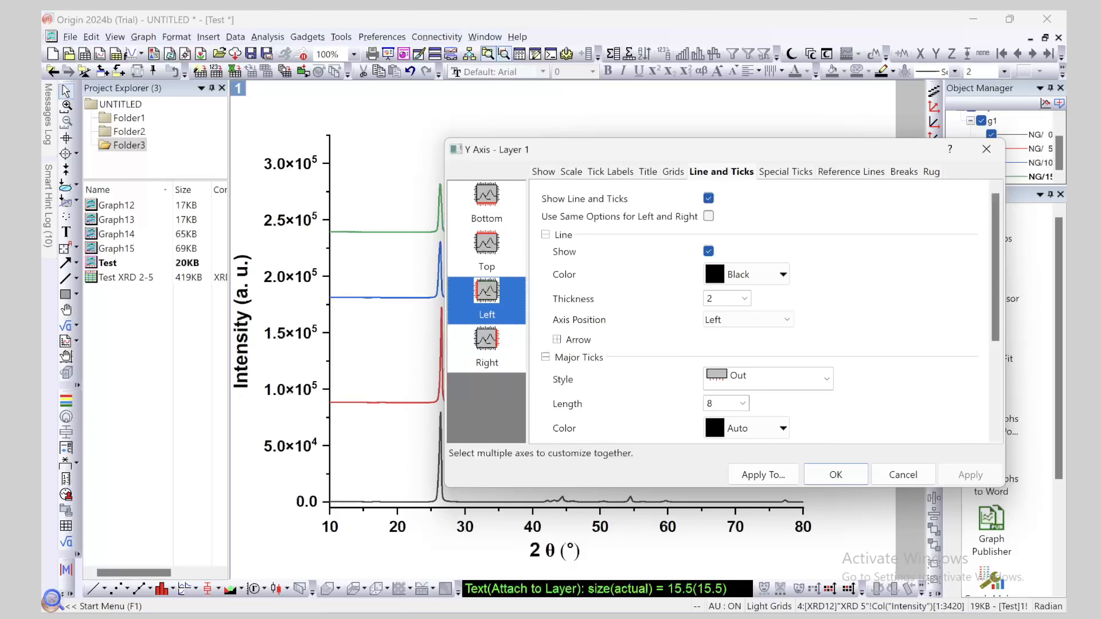
left_click(487, 251)
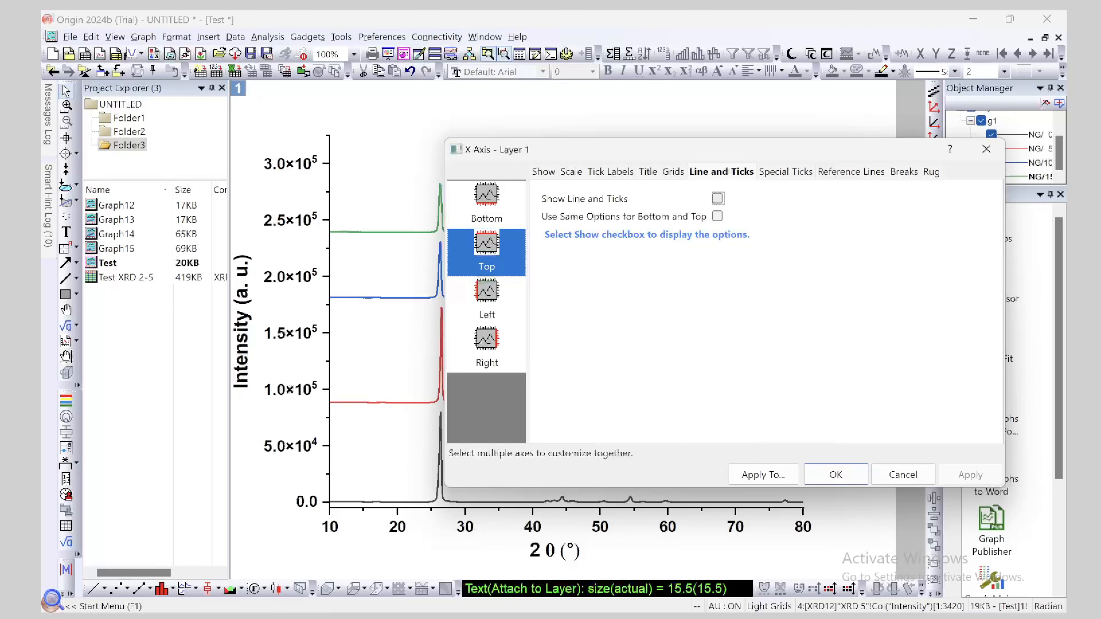
left_click(717, 198)
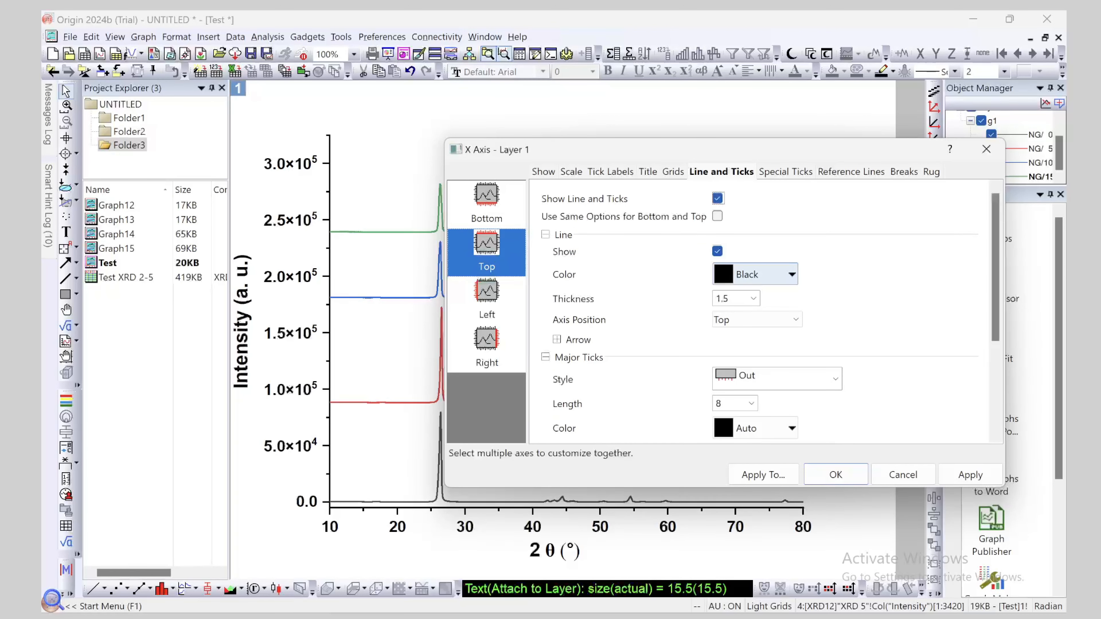
Set the top axis line's thickness to 2, keeping its color Black
left_click(754, 274)
key("Escape")
left_click(754, 299)
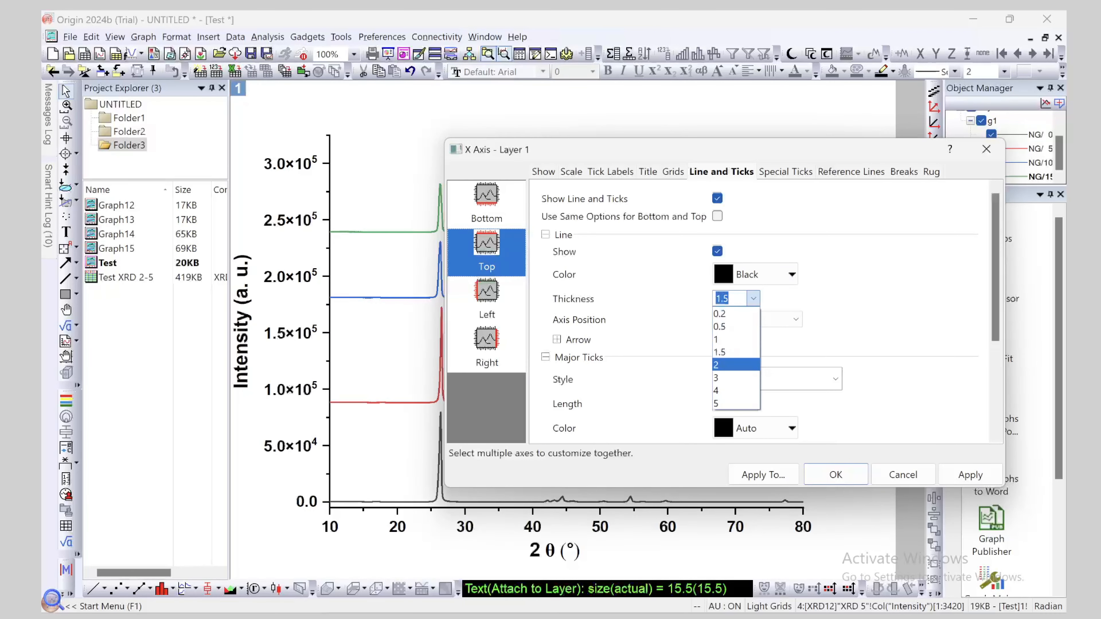
left_click(732, 365)
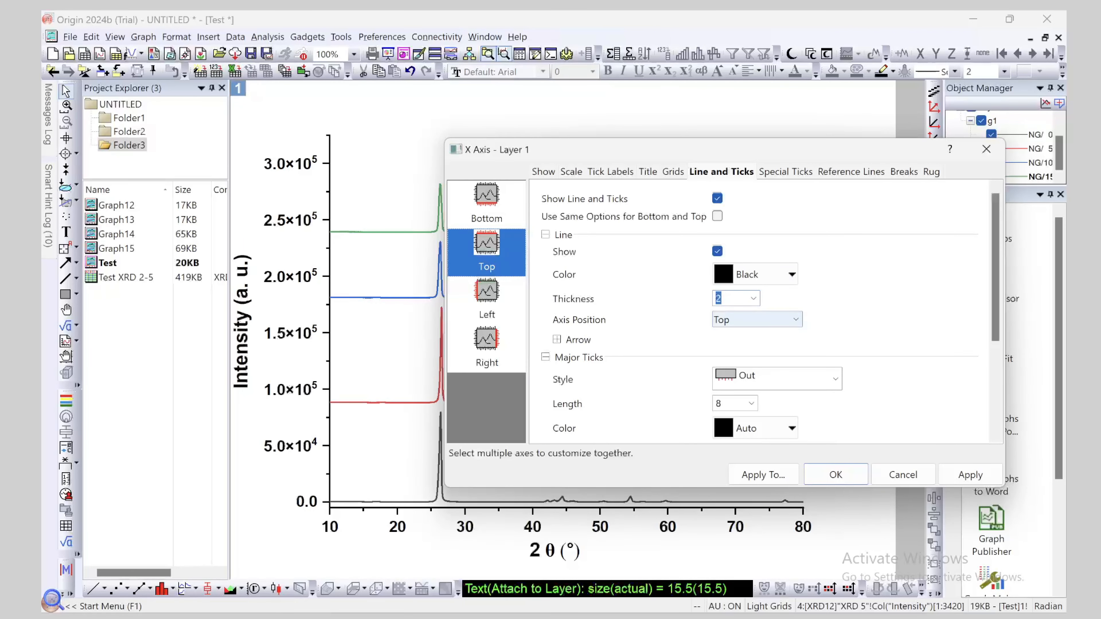
Set both the major and minor tick styles of the top axis to None and apply the change
scroll(770, 311, "down", 1)
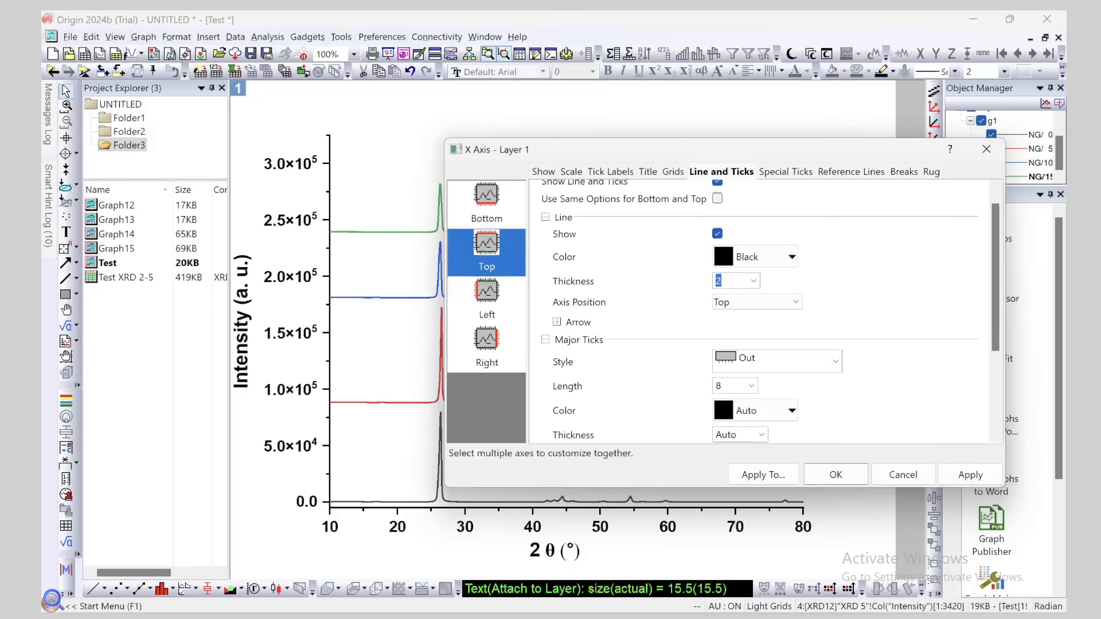
left_click(836, 343)
left_click(750, 426)
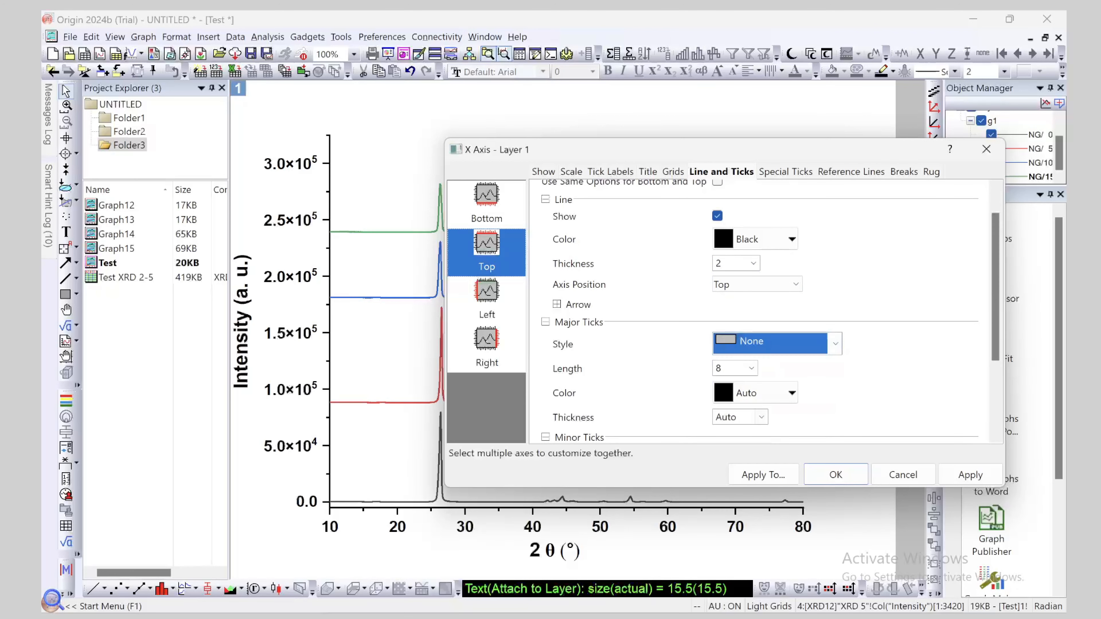
scroll(770, 312, "down", 2)
left_click(836, 388)
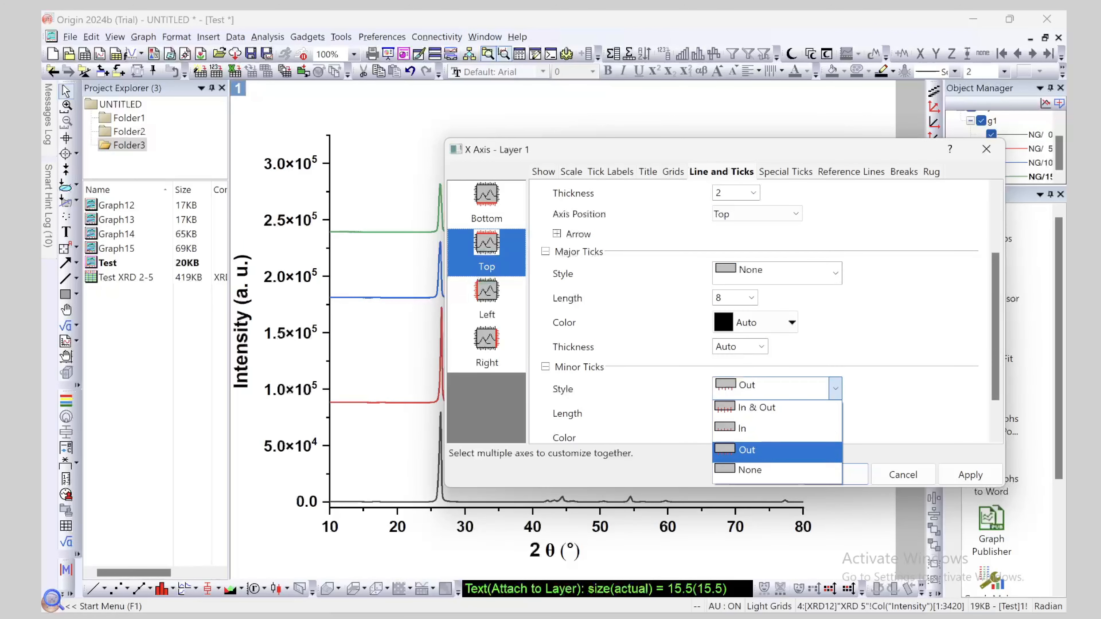
left_click(745, 466)
scroll(770, 312, "down", 2)
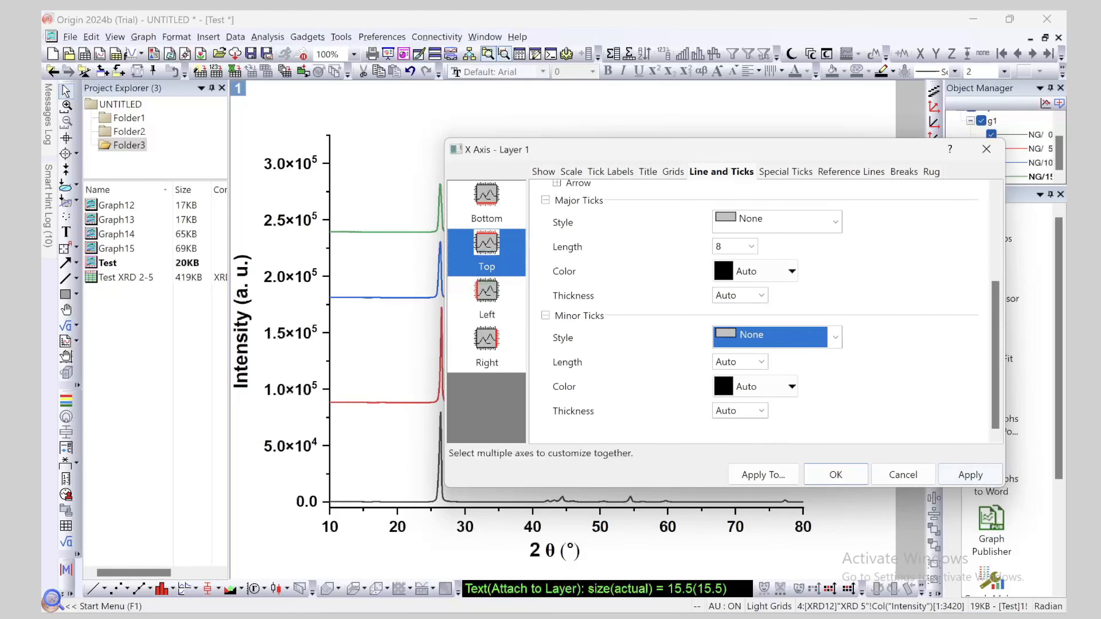
left_click(970, 475)
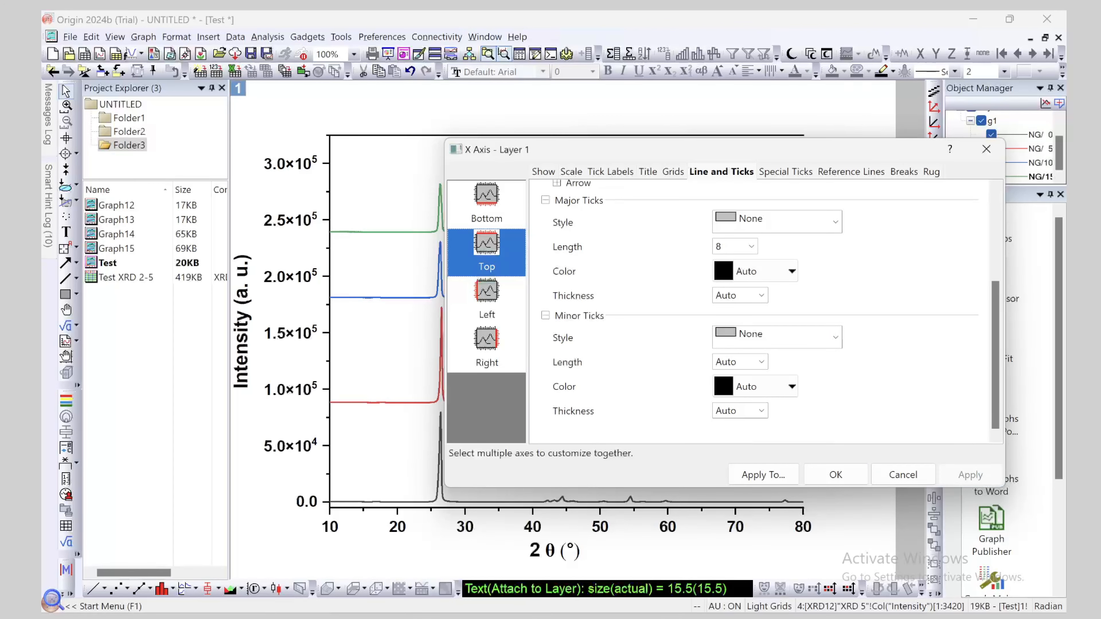
Try the Out style on the top axis's minor ticks, then return them to None and keep its major ticks at None
left_click_drag(650, 150, 511, 187)
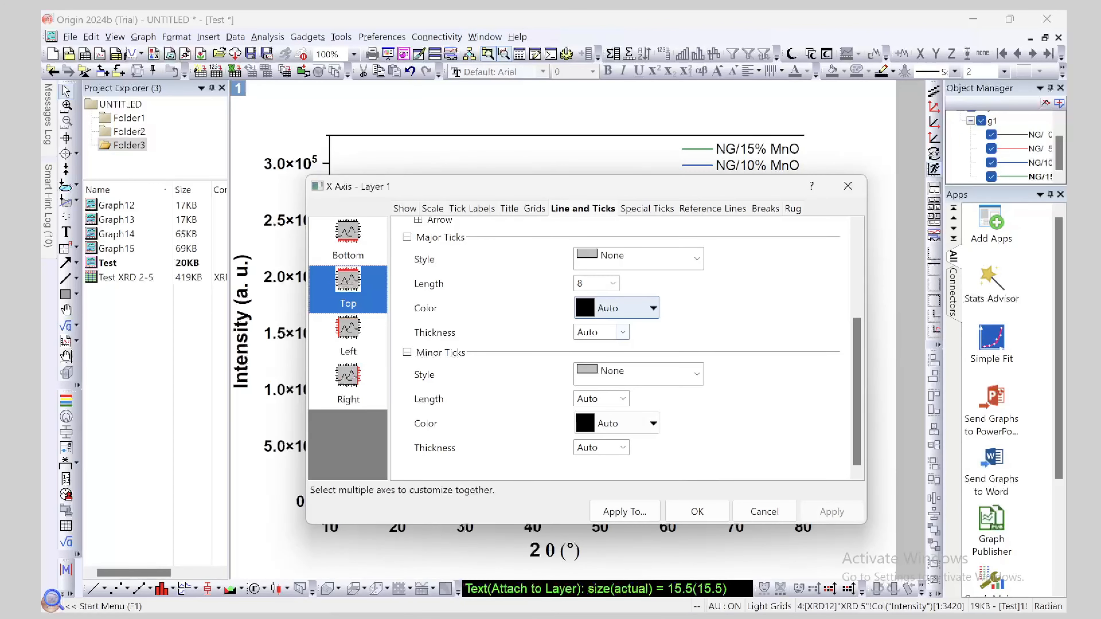
left_click(667, 375)
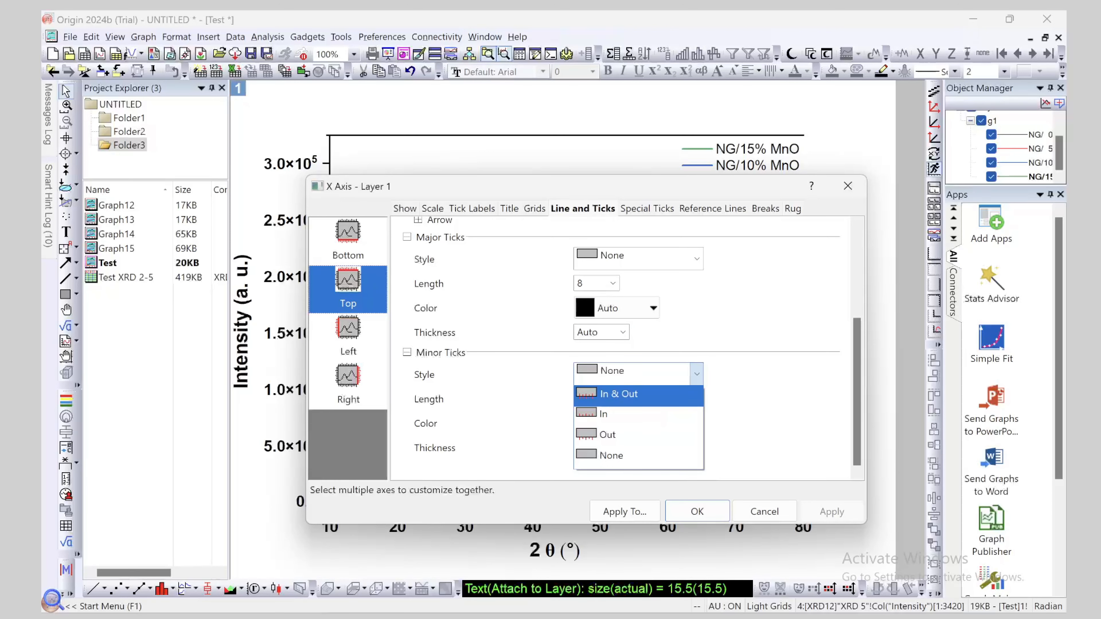
left_click(607, 435)
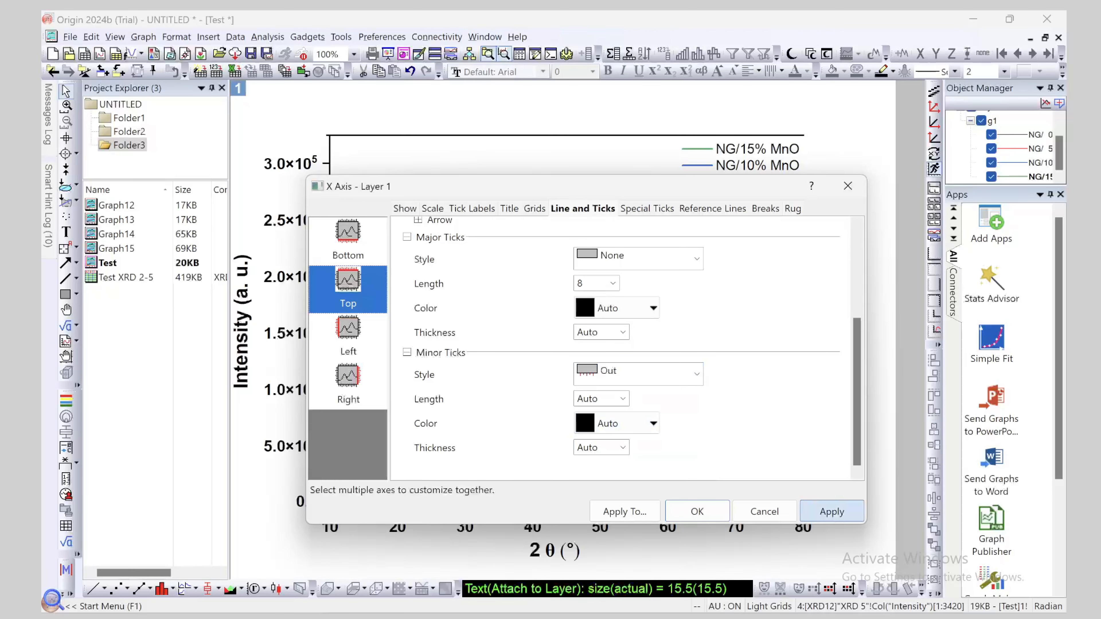
left_click(832, 511)
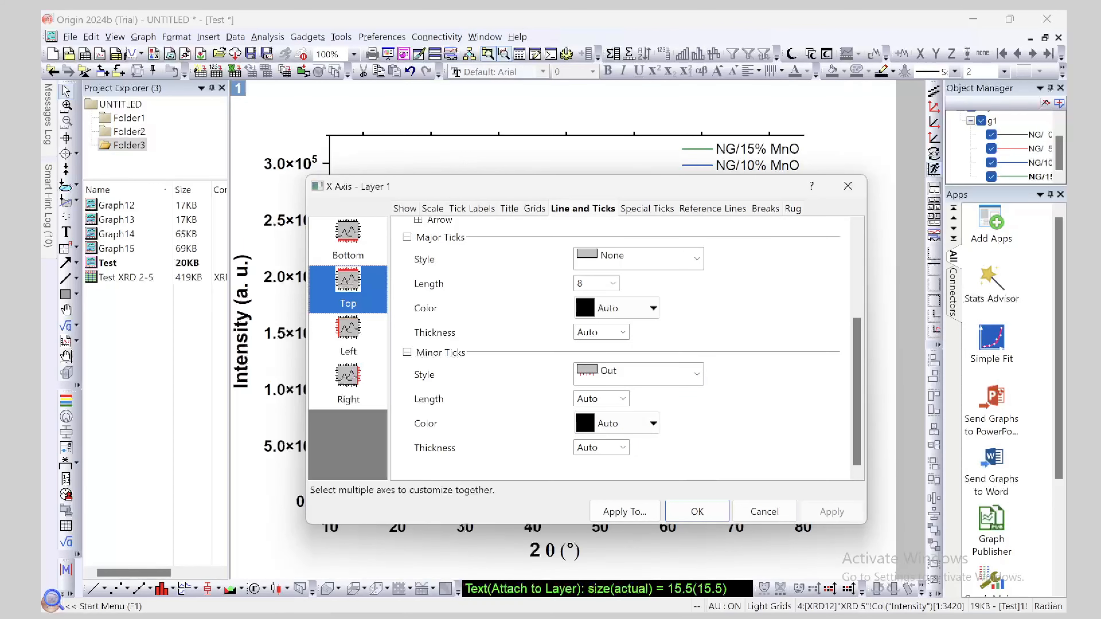
left_click_drag(585, 186, 548, 209)
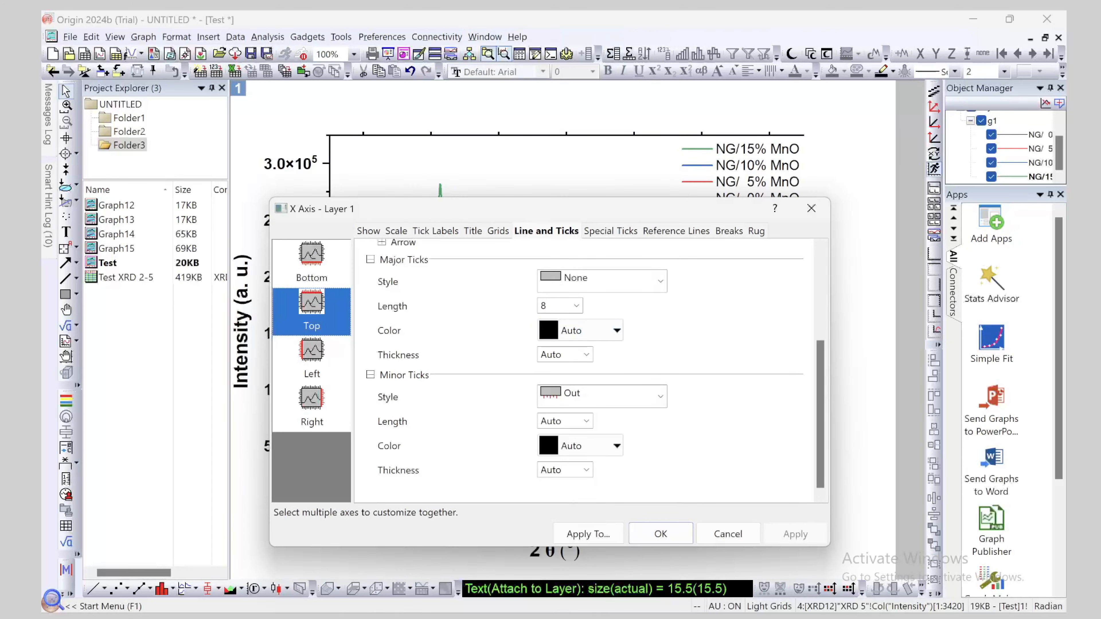
left_click(660, 282)
left_click(601, 365)
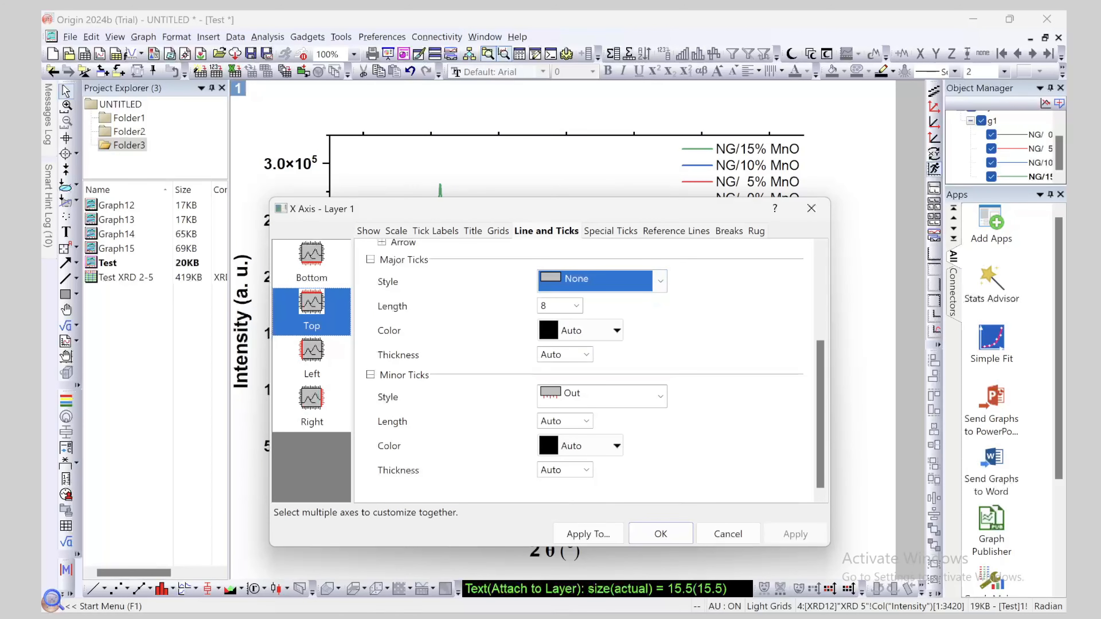
left_click(659, 396)
left_click(576, 482)
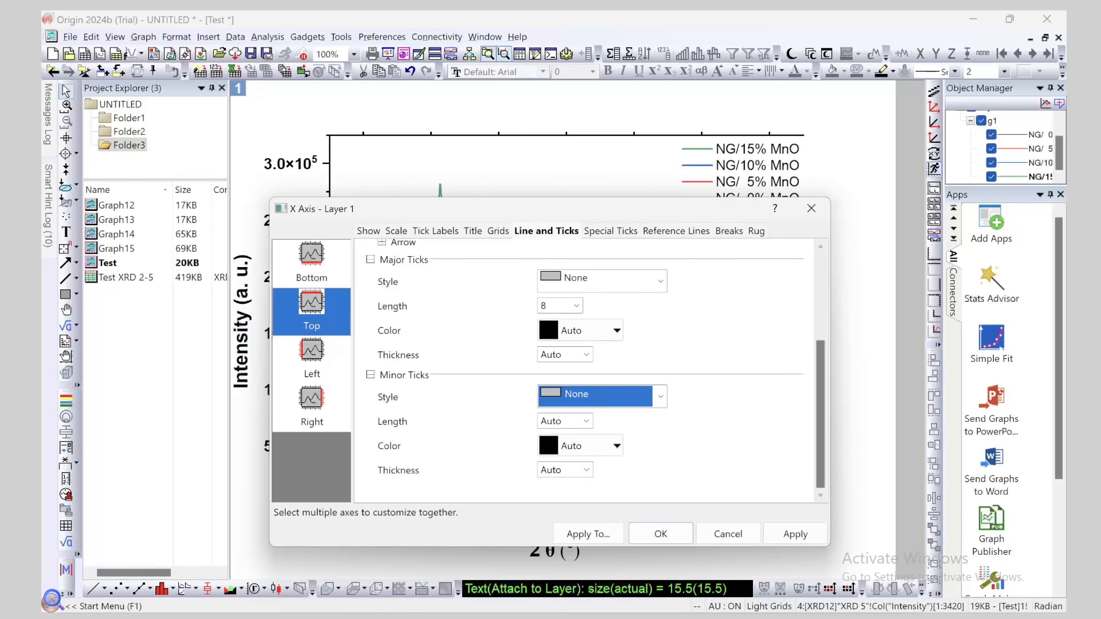
left_click(795, 534)
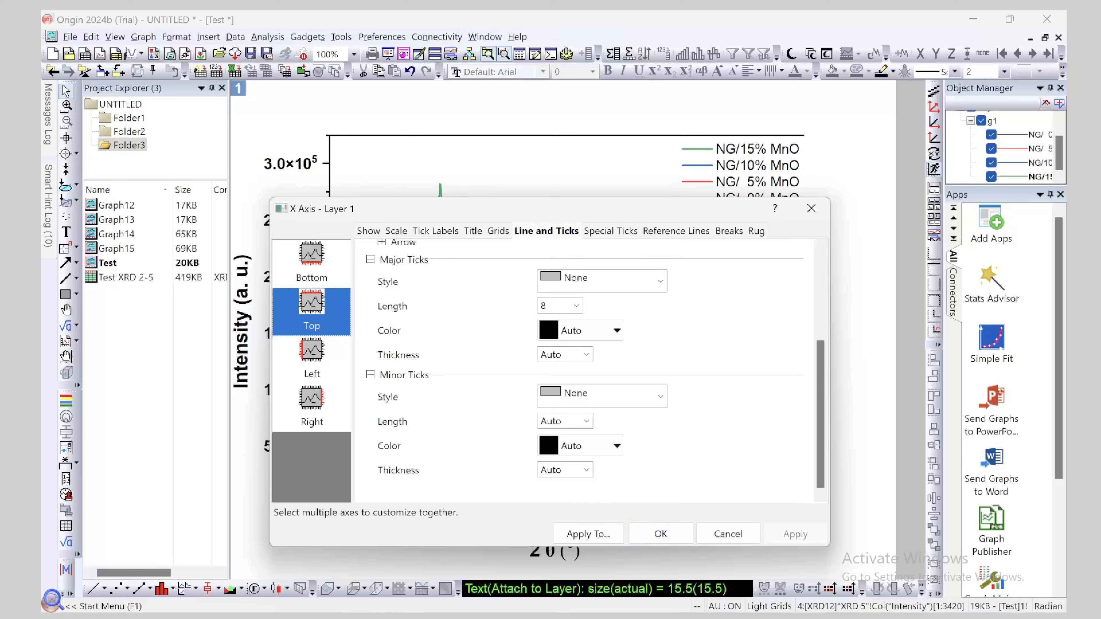
Turn on the line and ticks for the right axis and set its line thickness to 2
left_click(311, 404)
left_click(534, 257)
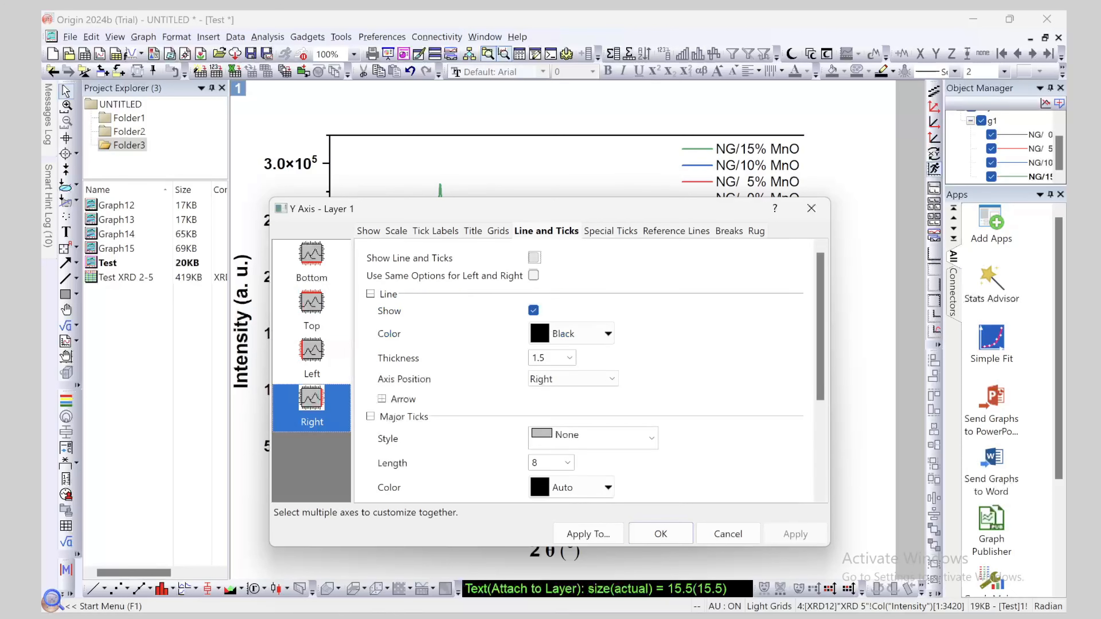
left_click(569, 357)
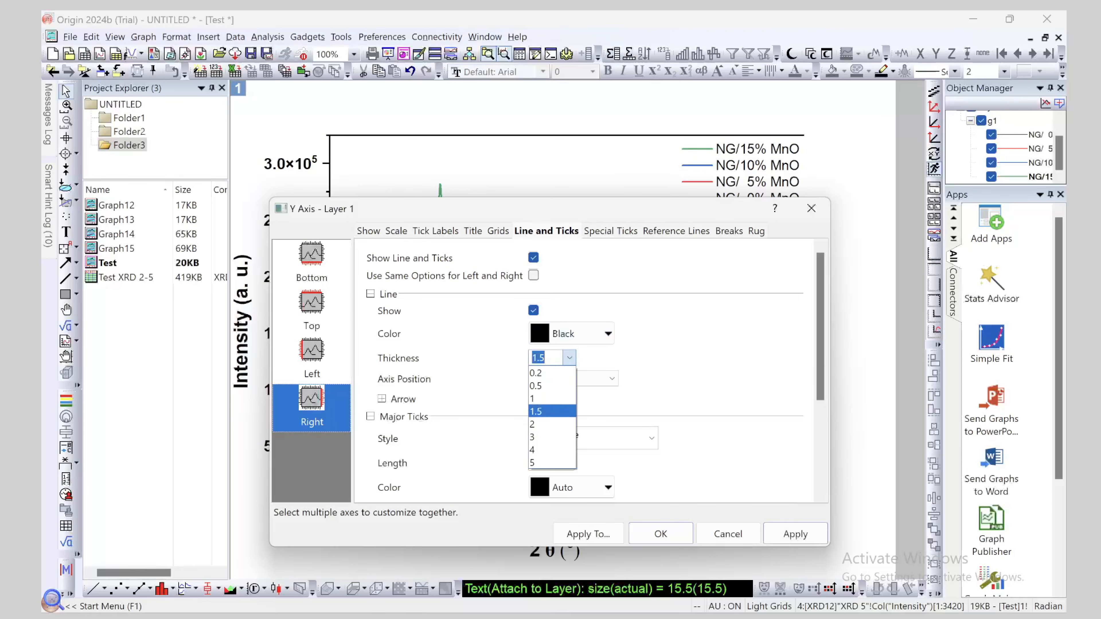
left_click(537, 423)
Try Blue as the right axis line's color and return it to Black
left_click(572, 333)
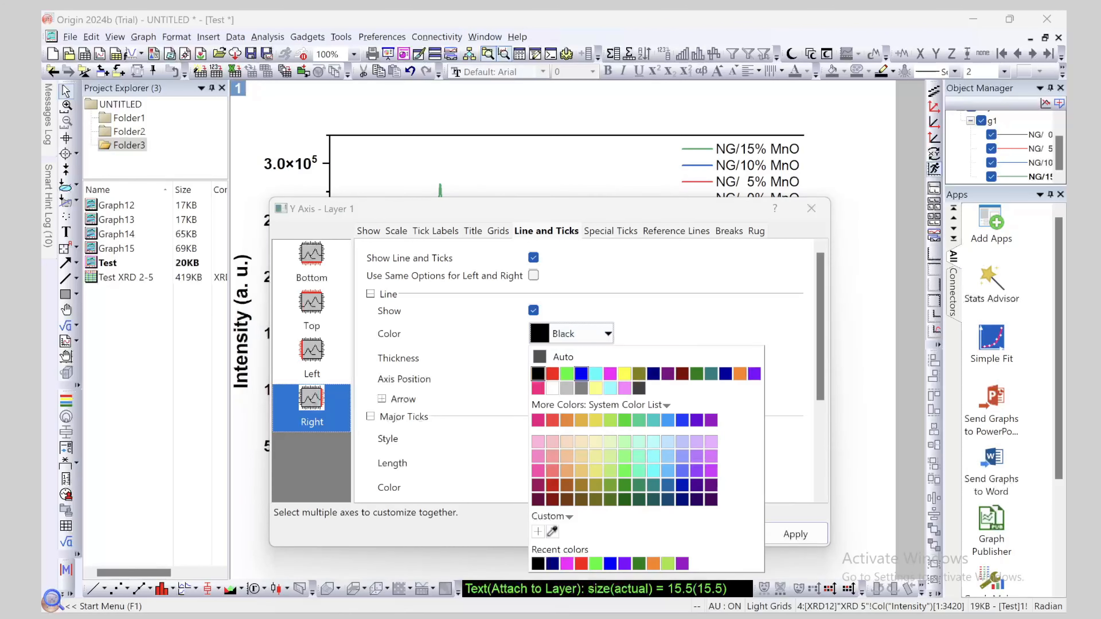
left_click(582, 374)
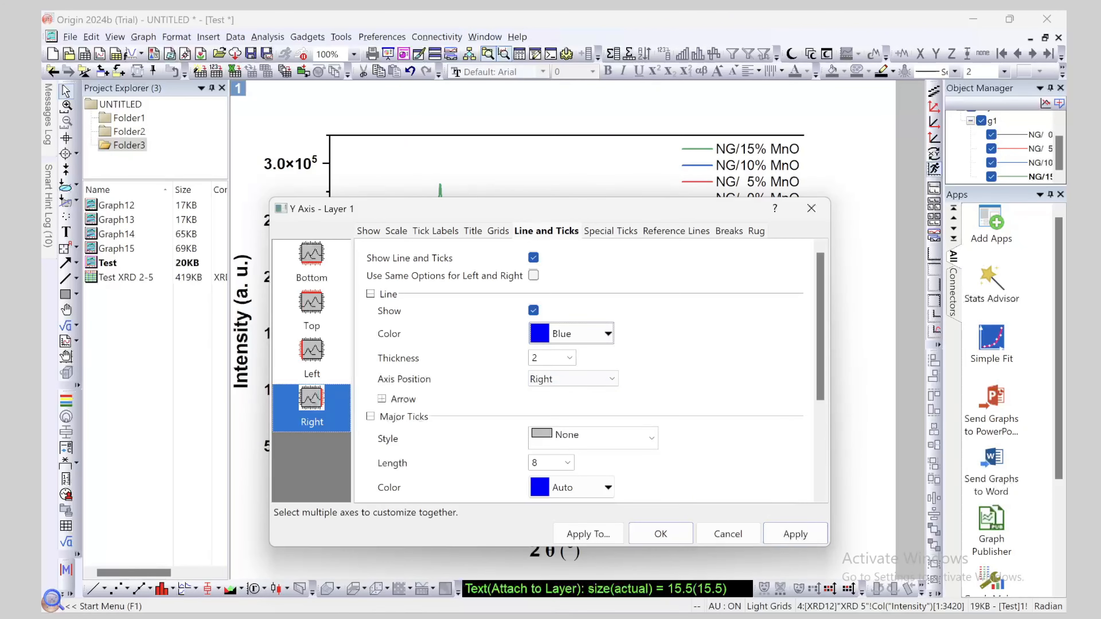
left_click(795, 534)
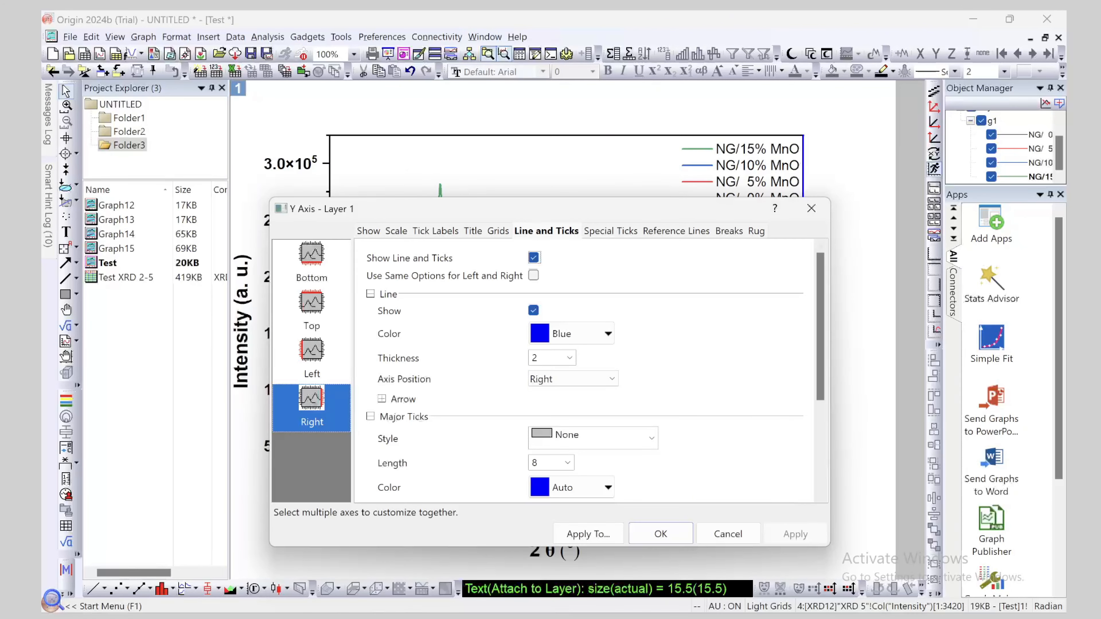
left_click_drag(693, 212, 545, 186)
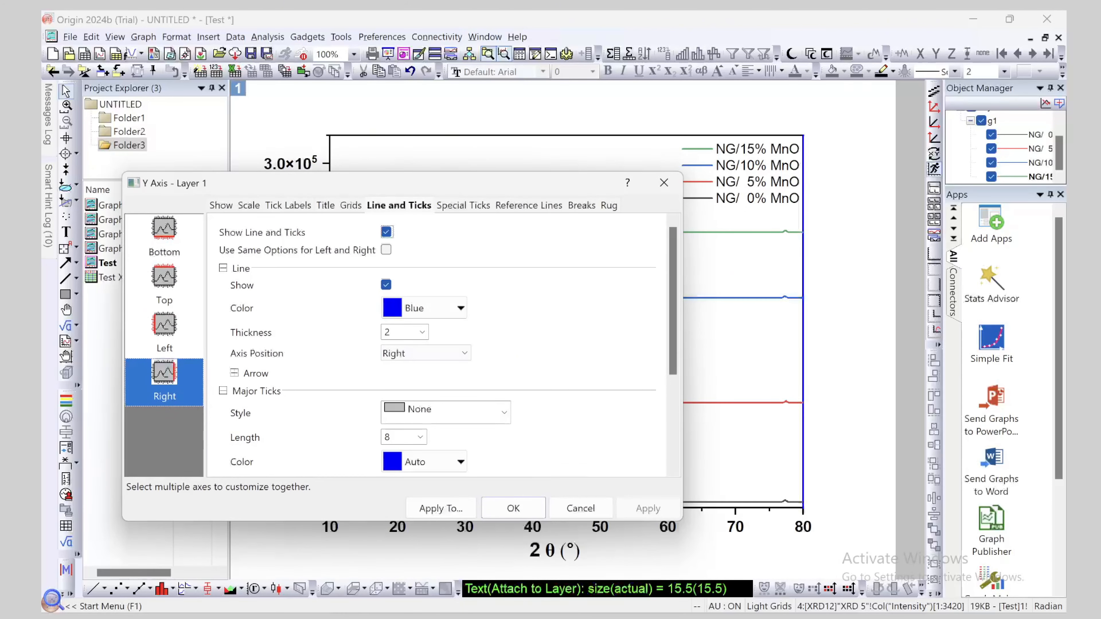
left_click(433, 308)
left_click(390, 348)
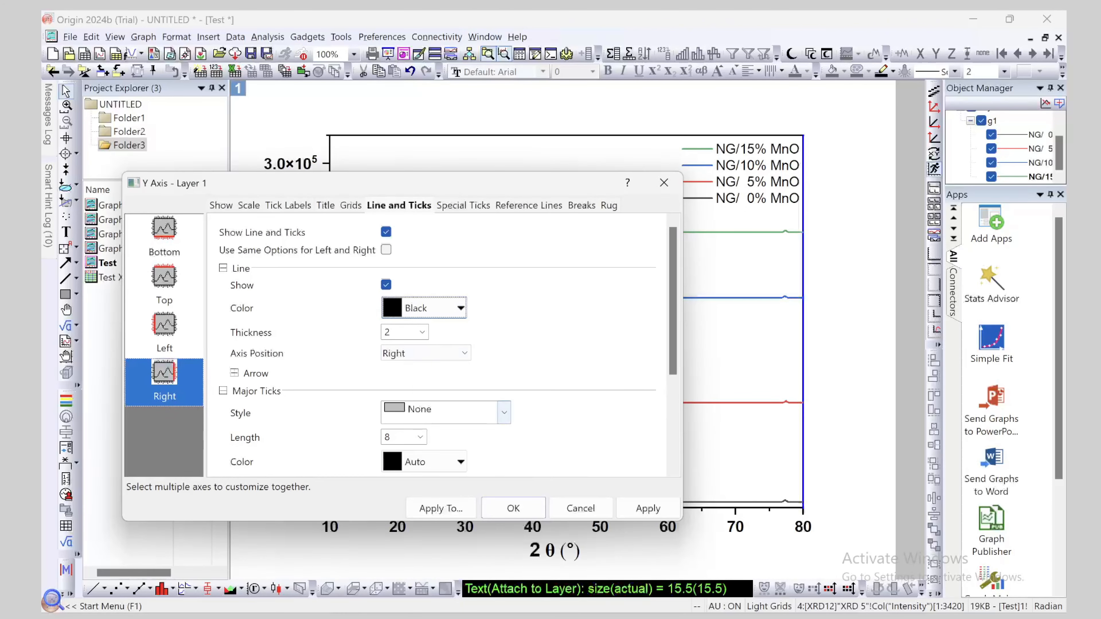
Check the right axis's major and minor tick settings and accept the axis changes
scroll(505, 412, "down", 1)
scroll(504, 394, "down", 2)
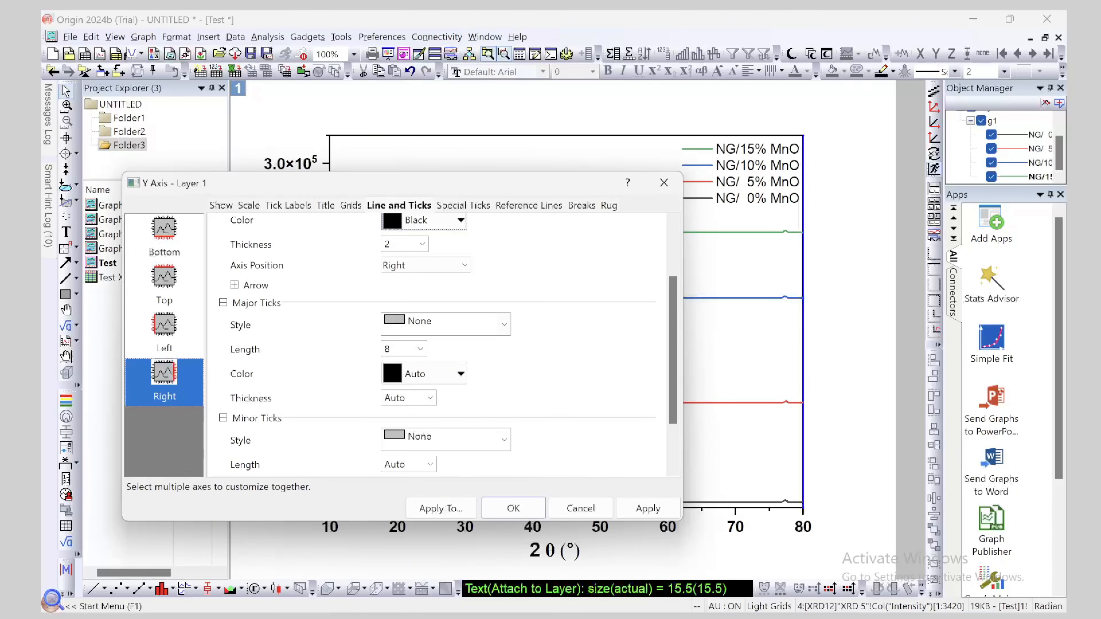
scroll(505, 404, "down", 2)
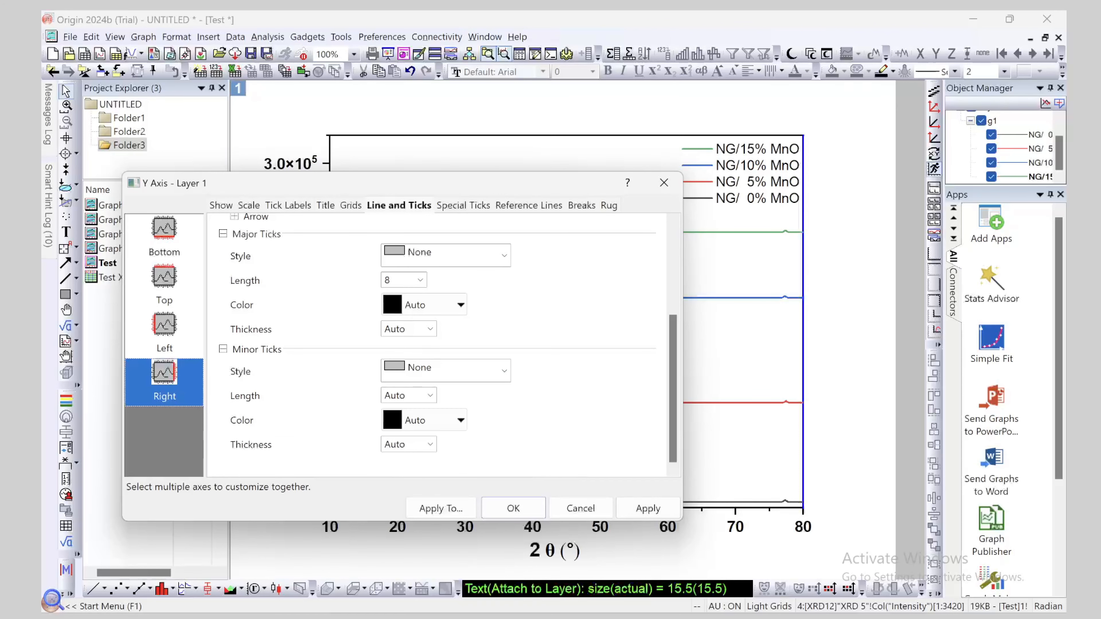
left_click(513, 508)
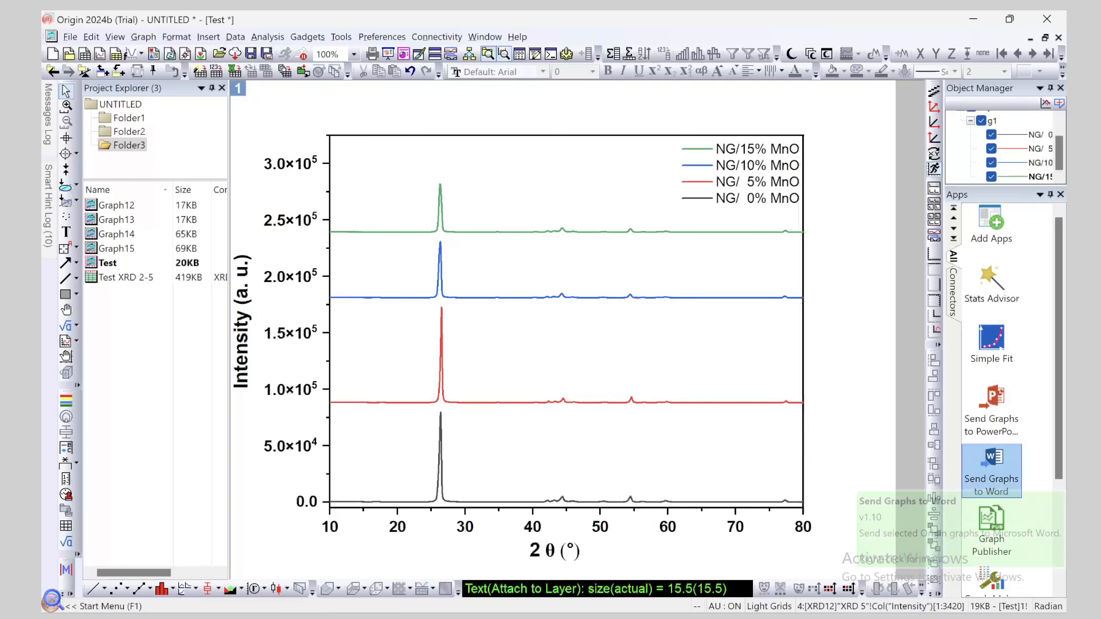
scroll(992, 466, "down", 3)
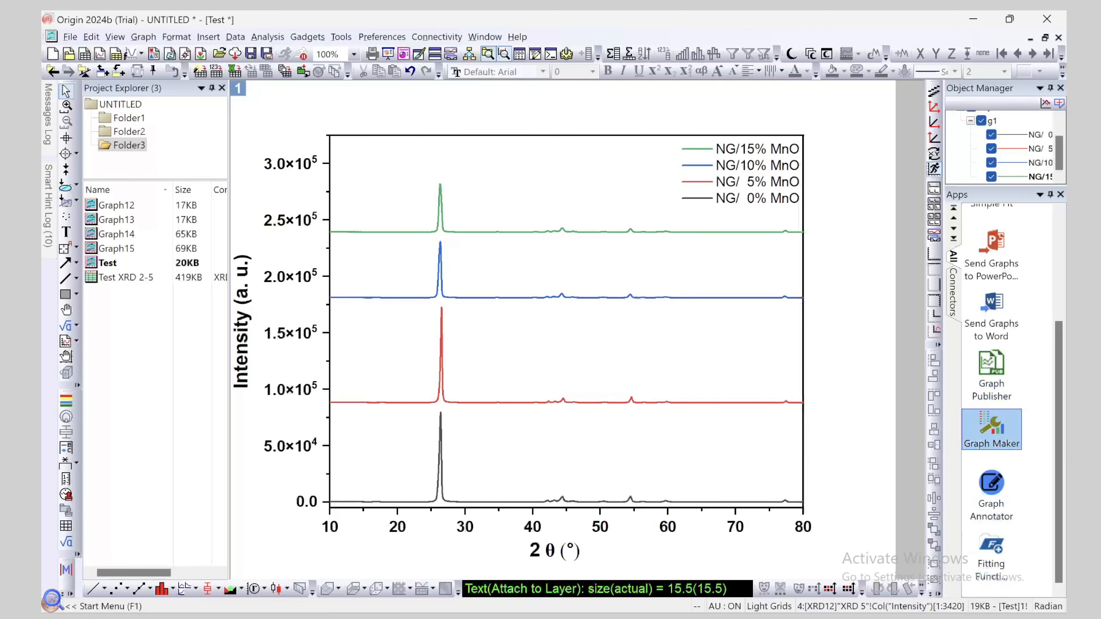
scroll(991, 542, "up", 3)
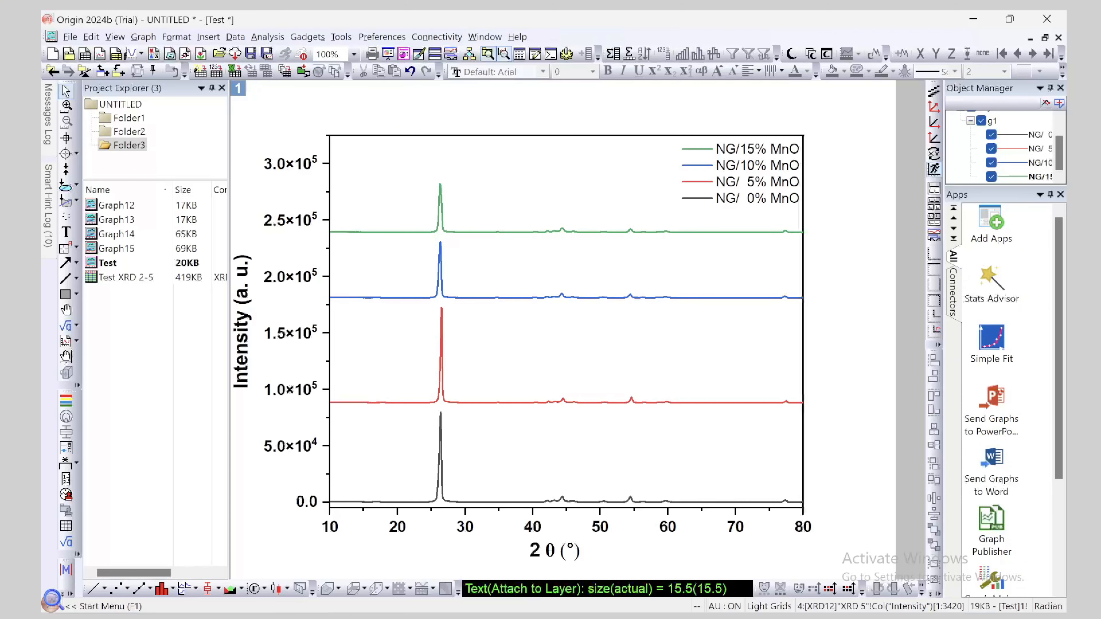
Copy the current graph page to the clipboard
right_click(398, 104)
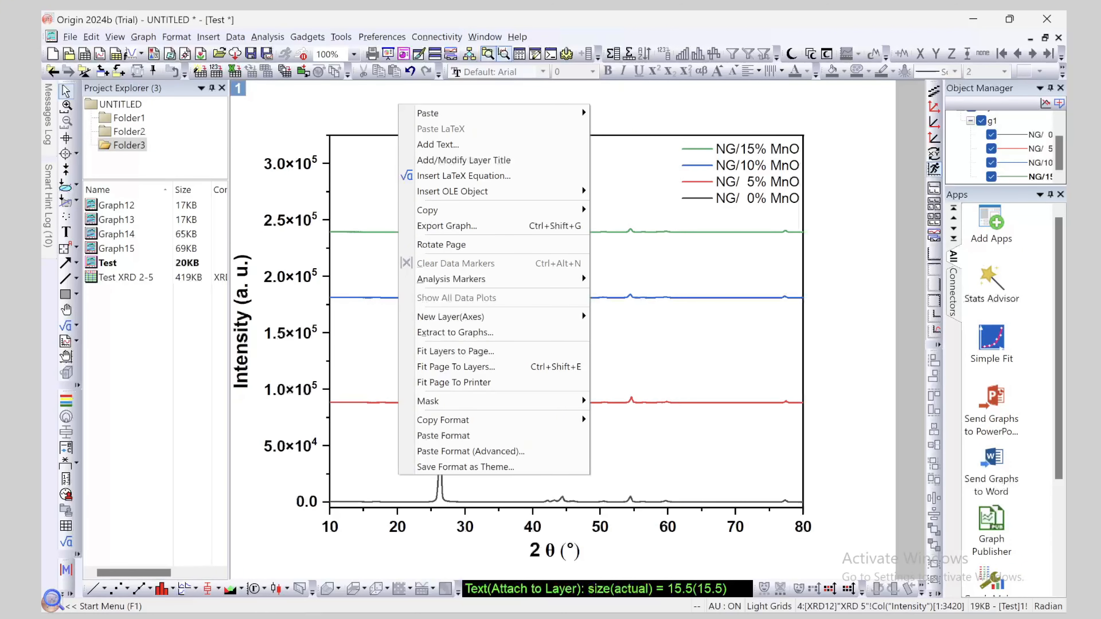
mouse_move(438, 210)
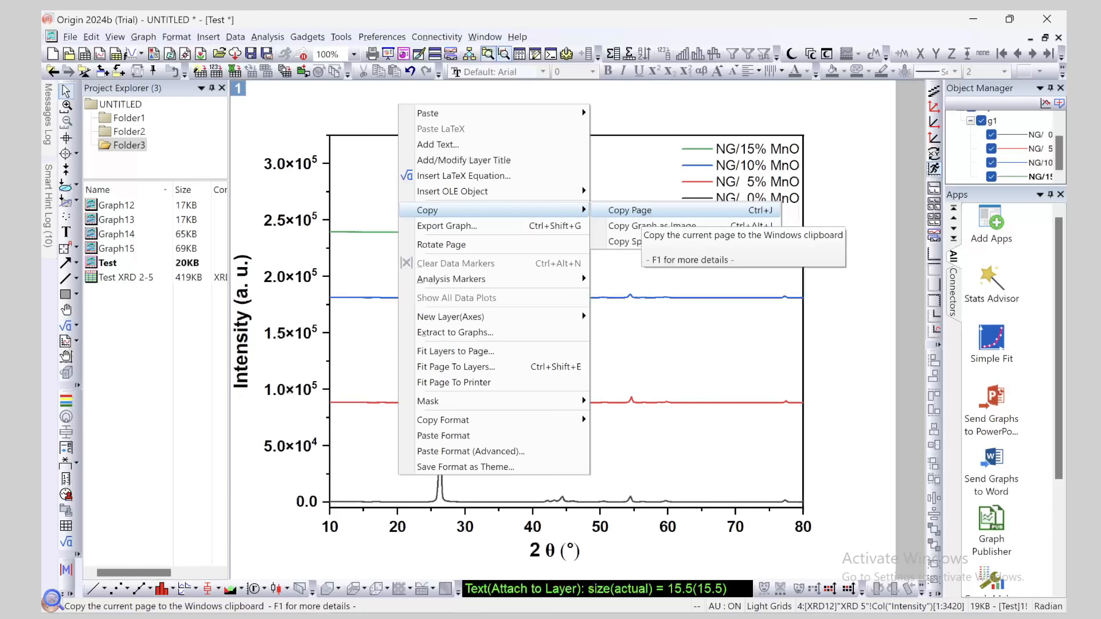
left_click(642, 211)
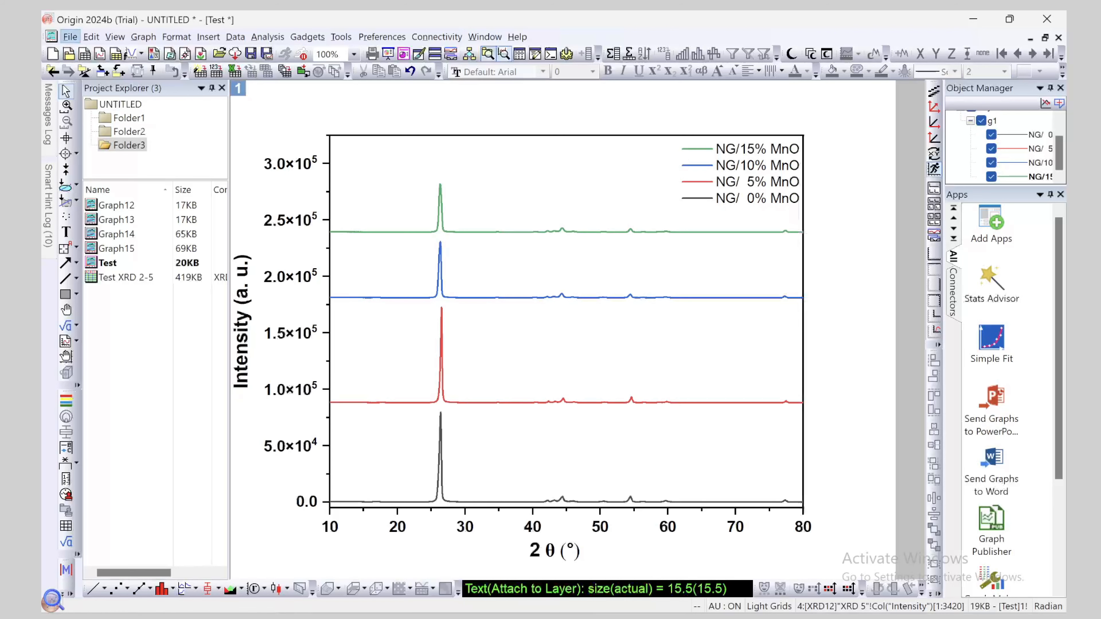
Open the simple graph export settings and review the available image types, keeping PNG
left_click(69, 36)
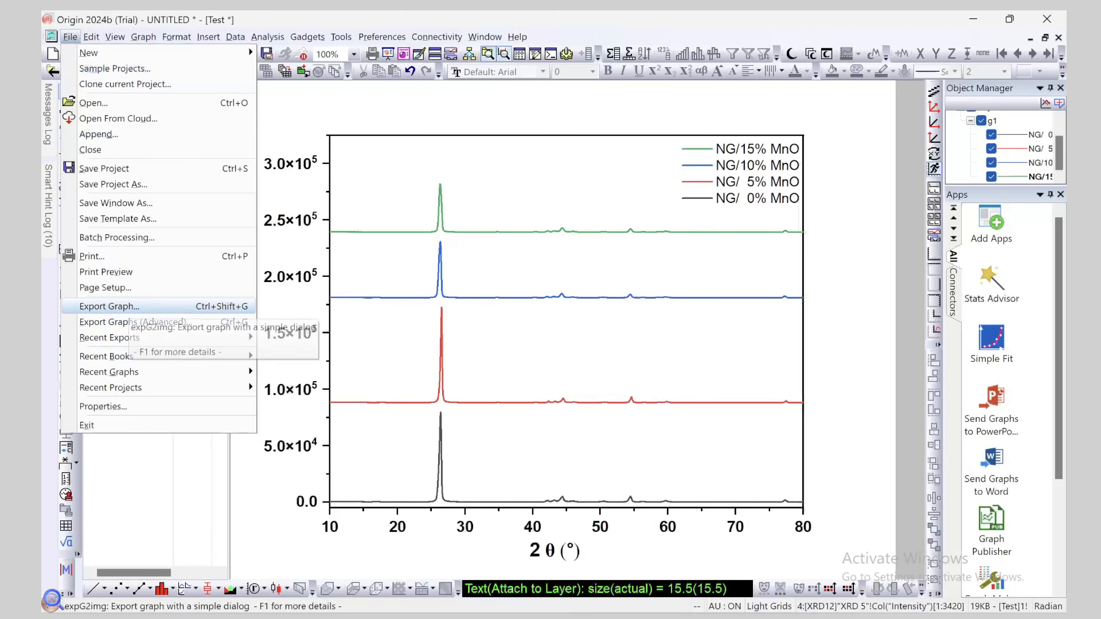
left_click(109, 306)
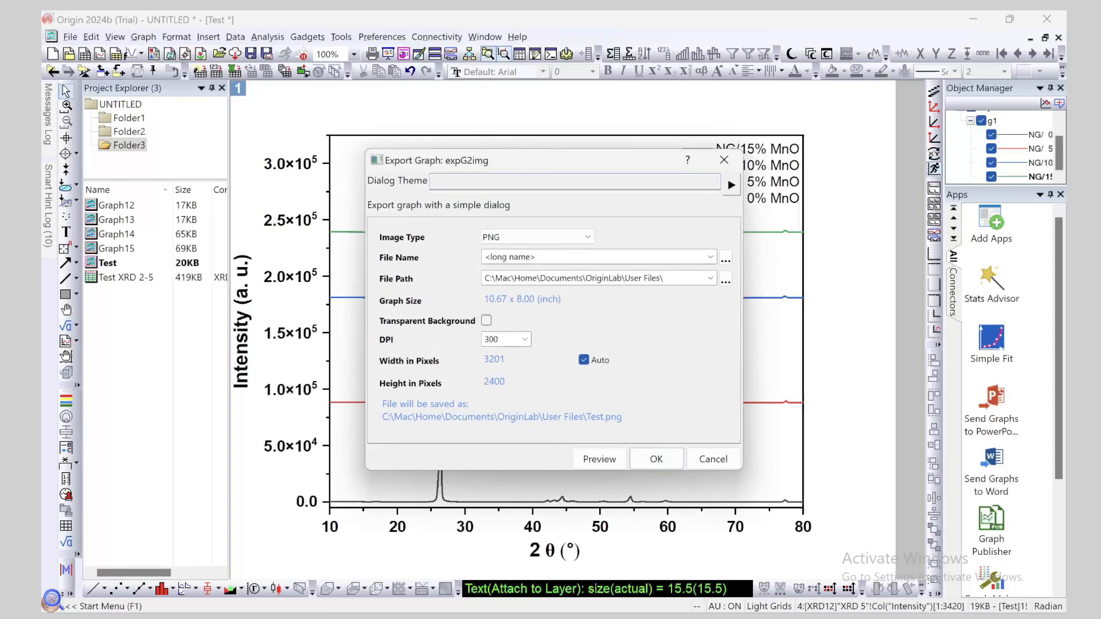
left_click_drag(554, 161, 394, 150)
left_click(414, 227)
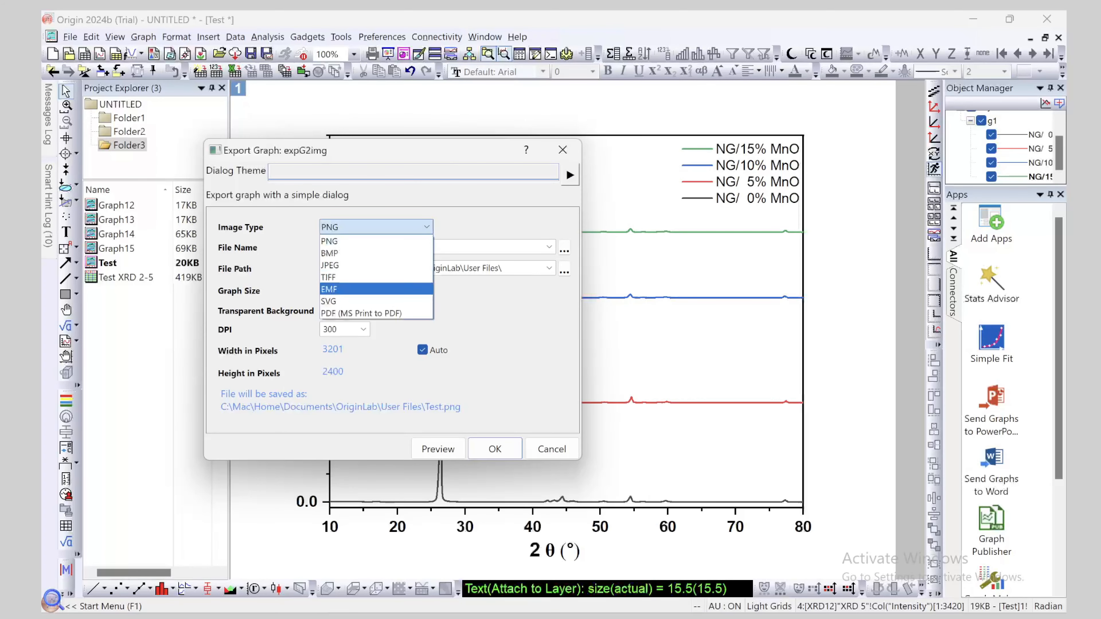
left_click(414, 227)
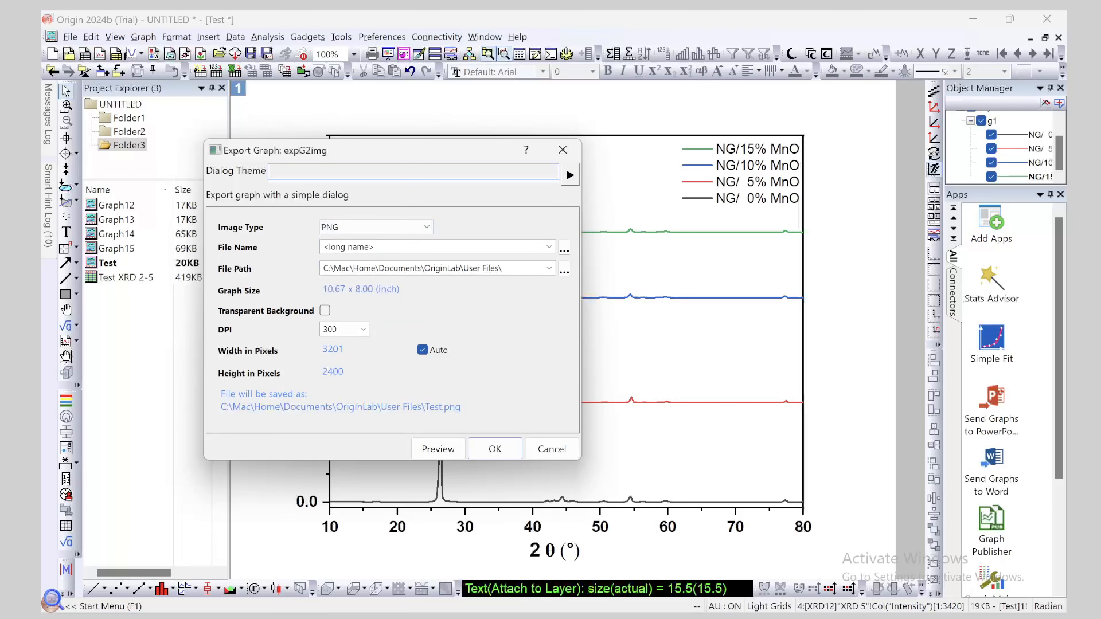
Keep the long name as the export file name and choose a resolution of 300 DPI
left_click(390, 248)
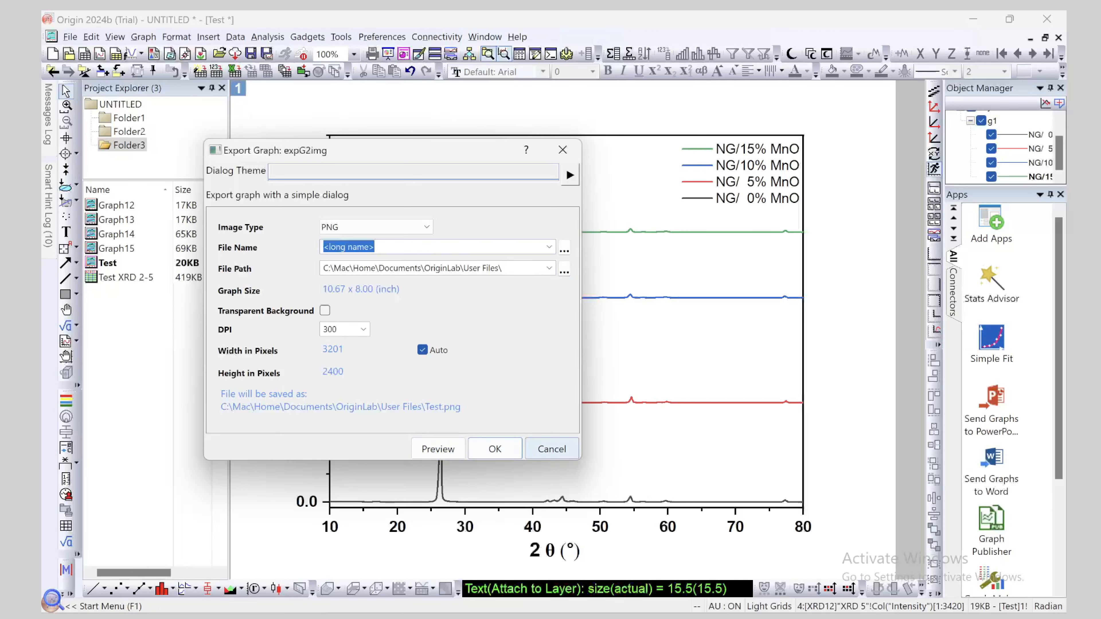
left_click(363, 329)
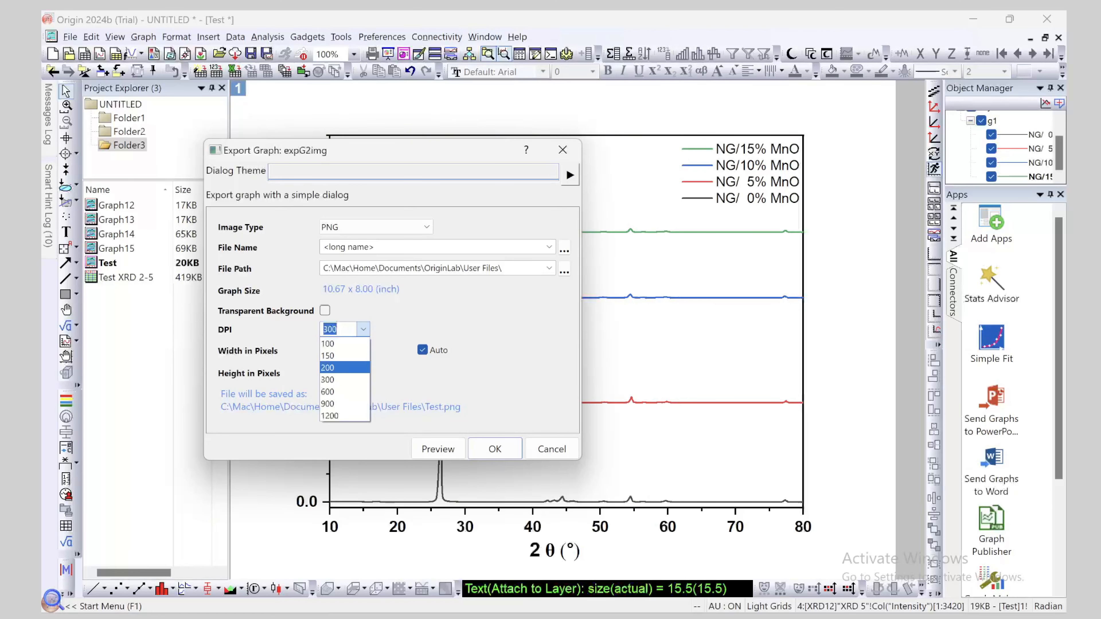
left_click(344, 380)
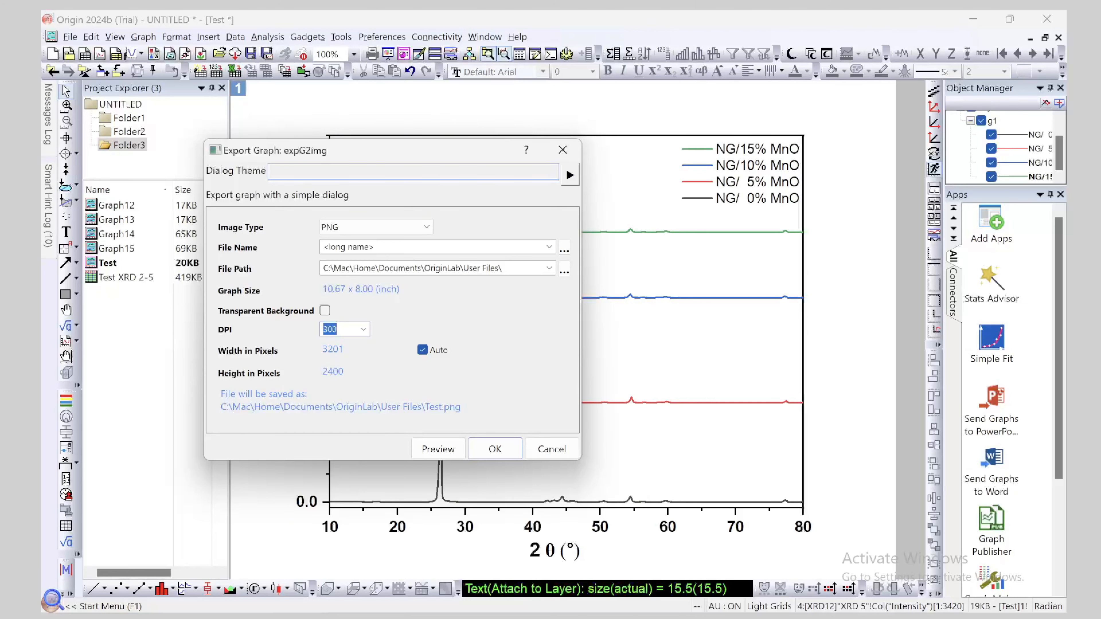
Cancel the graph export settings and return to the graph page
left_click(552, 450)
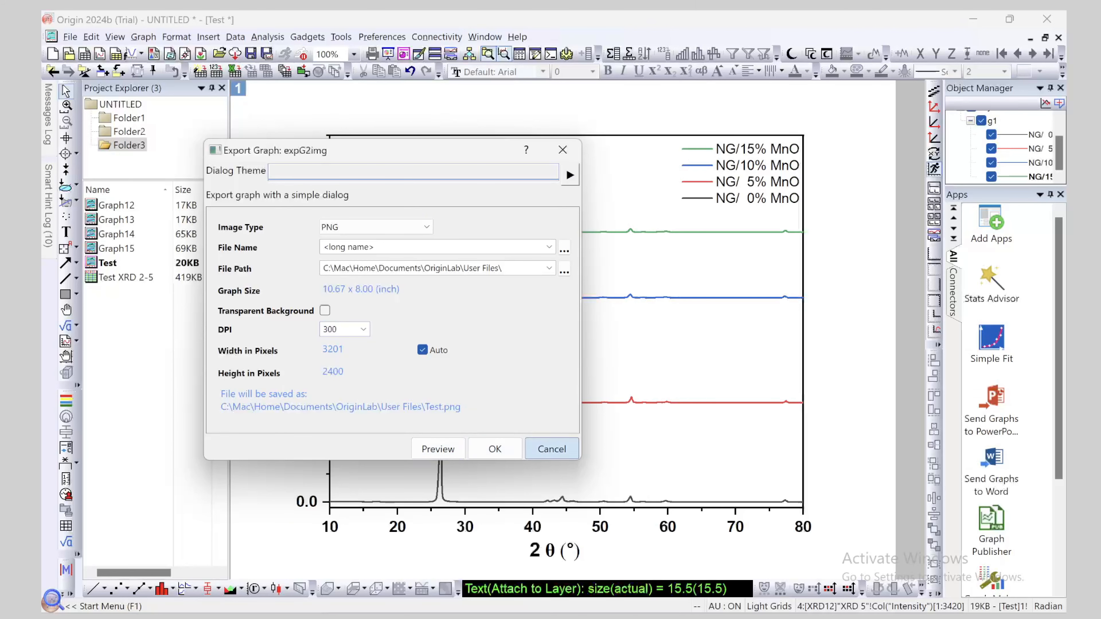
left_click(607, 231)
left_click(848, 304)
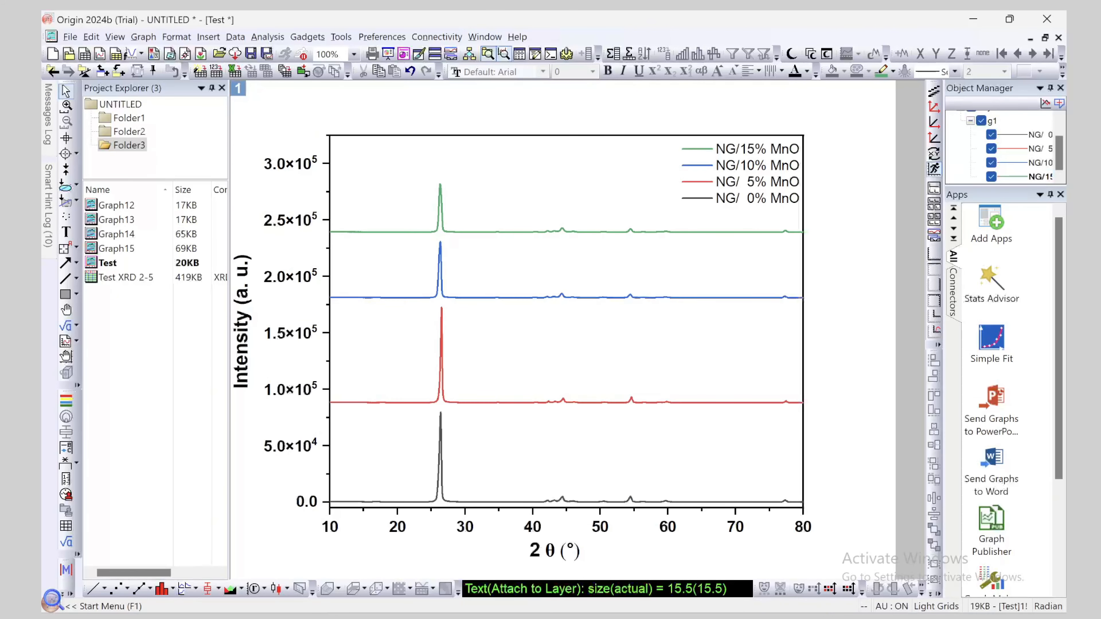
Shrink the graph layer, check the graph size in the export settings, and cancel the export
left_click(634, 176)
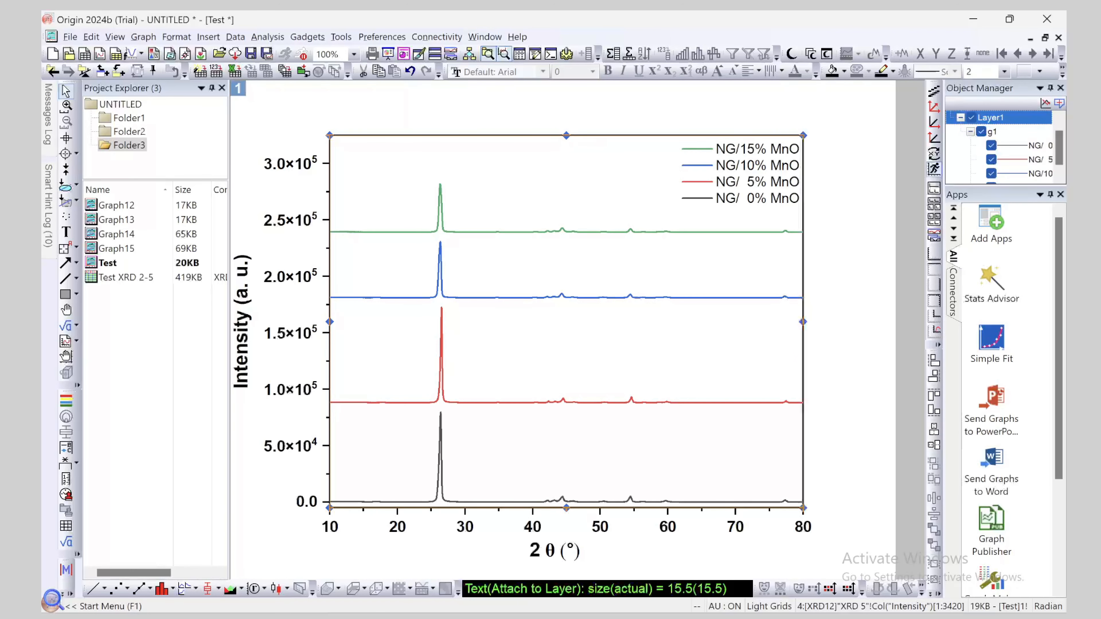
left_click_drag(803, 135, 649, 295)
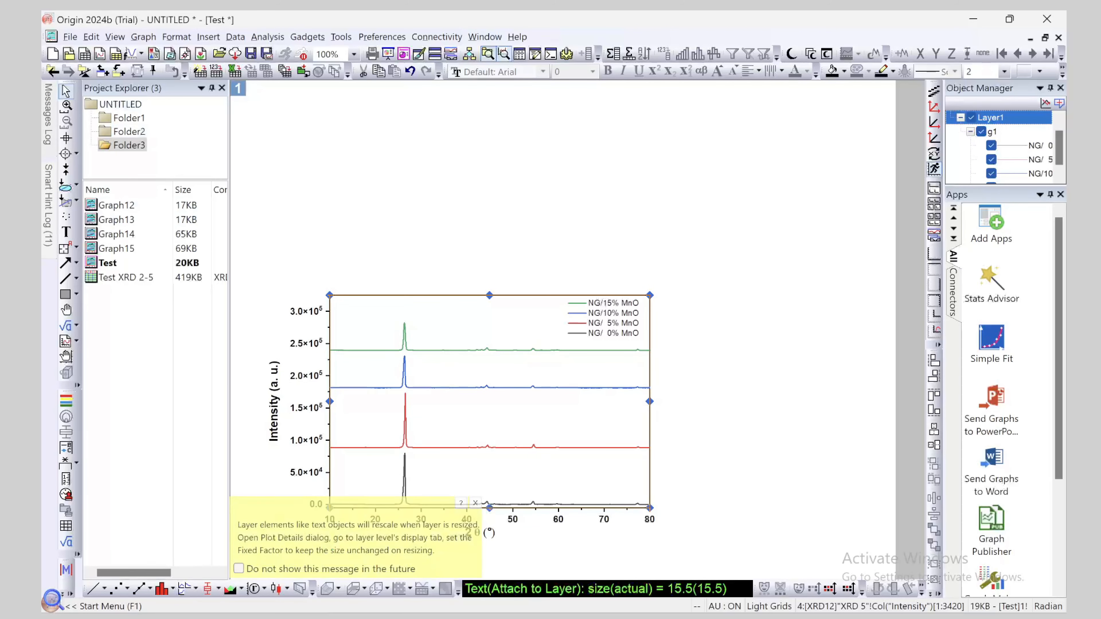
left_click(69, 37)
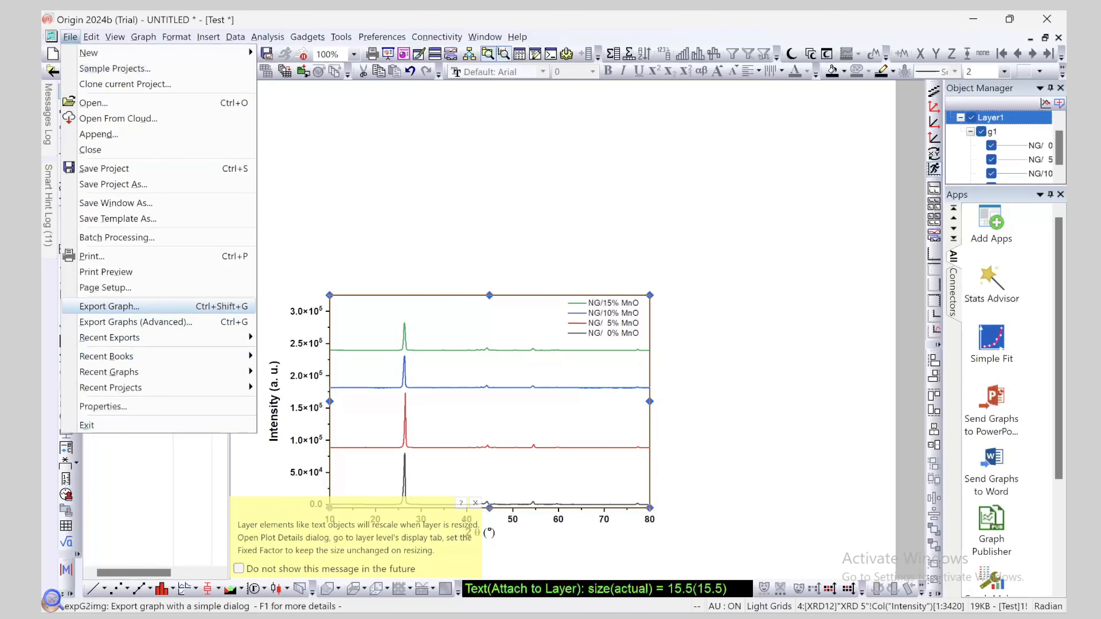
left_click(109, 306)
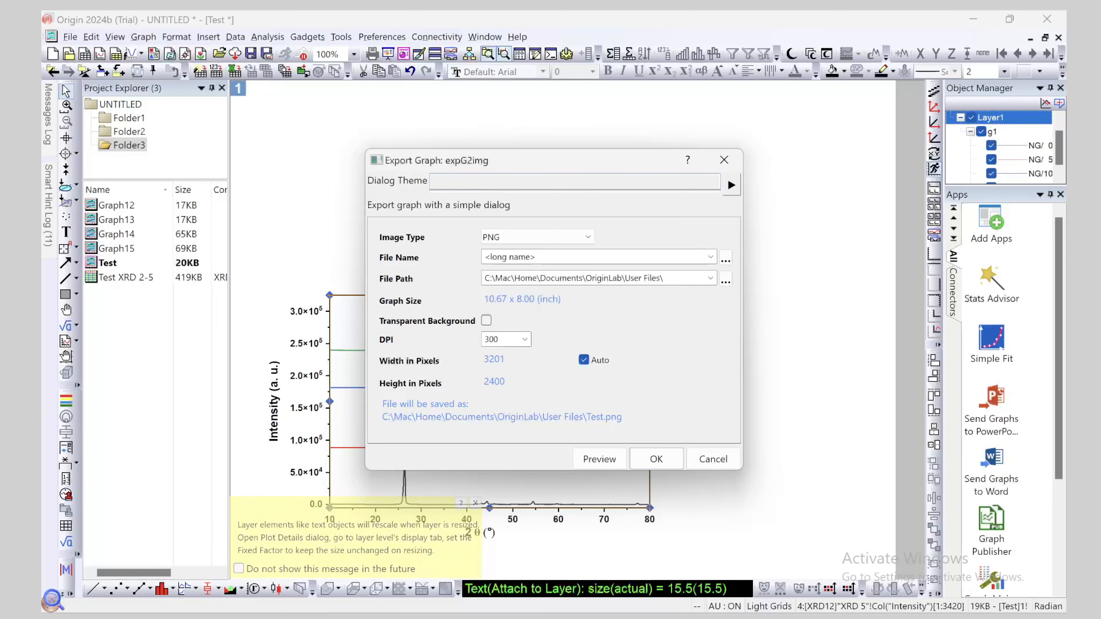
left_click(714, 459)
Enlarge the graph layer to nearly fill the page and add the text "Tilte" centred above the plot
left_click_drag(650, 296, 846, 109)
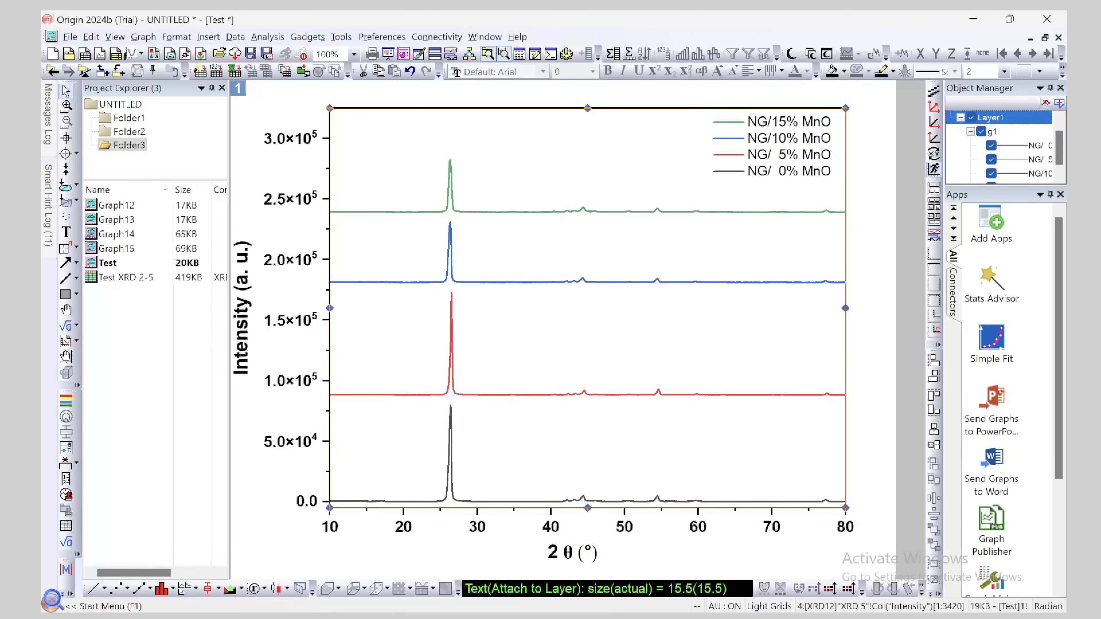
left_click(881, 208)
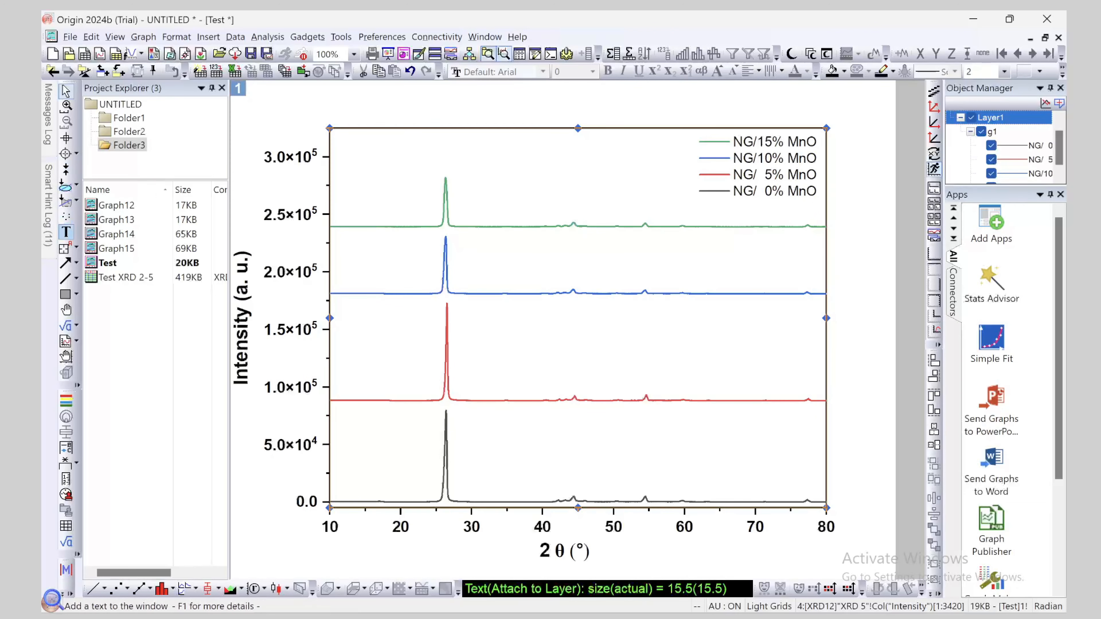
left_click(66, 232)
left_click(564, 109)
type("Tilte")
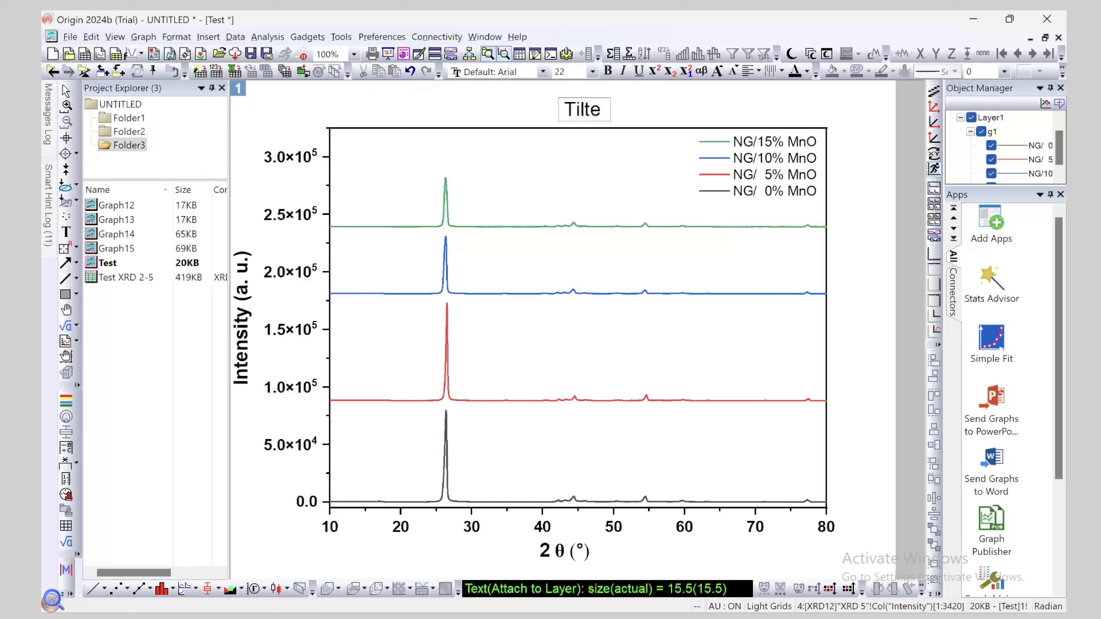
key("Escape")
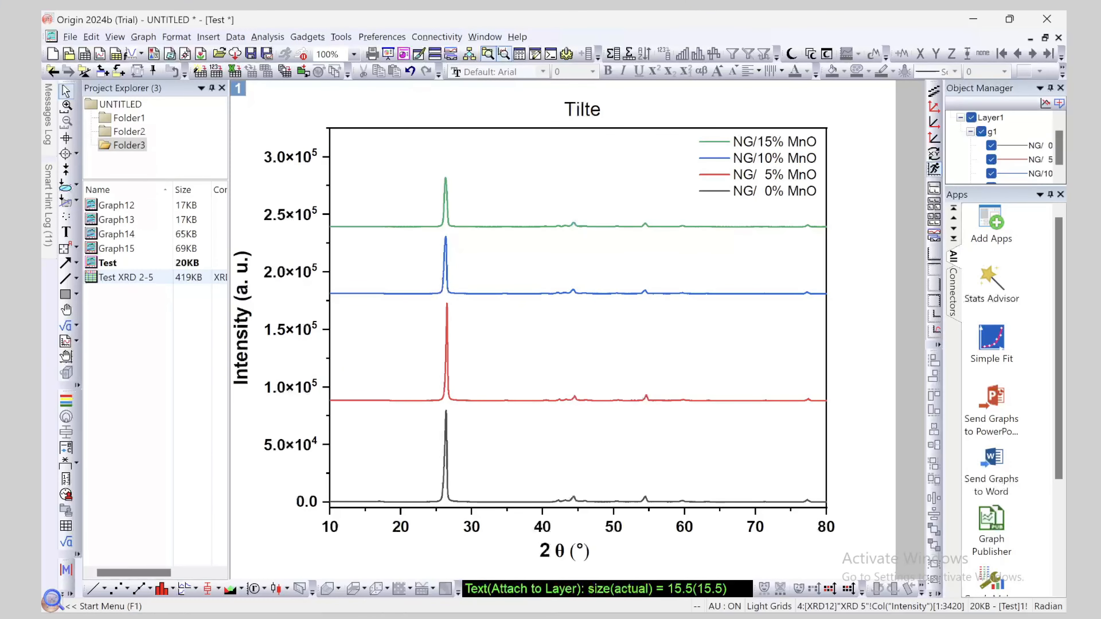
Add a new sheet to the Test XRD 2-5 workbook and name it STD
mouse_move(115, 278)
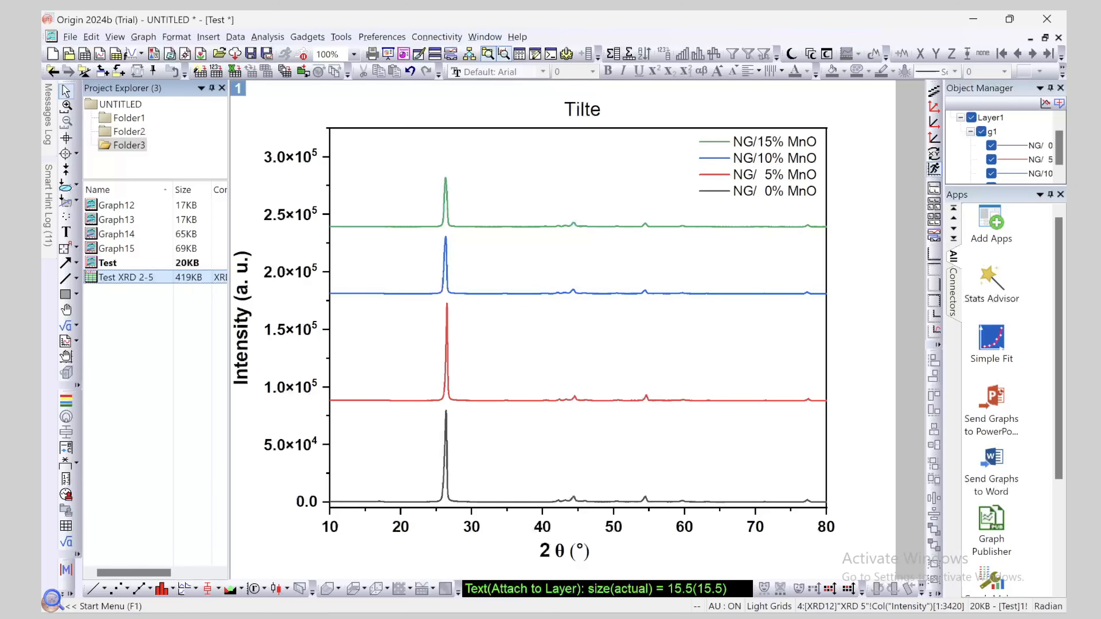
double_click(115, 277)
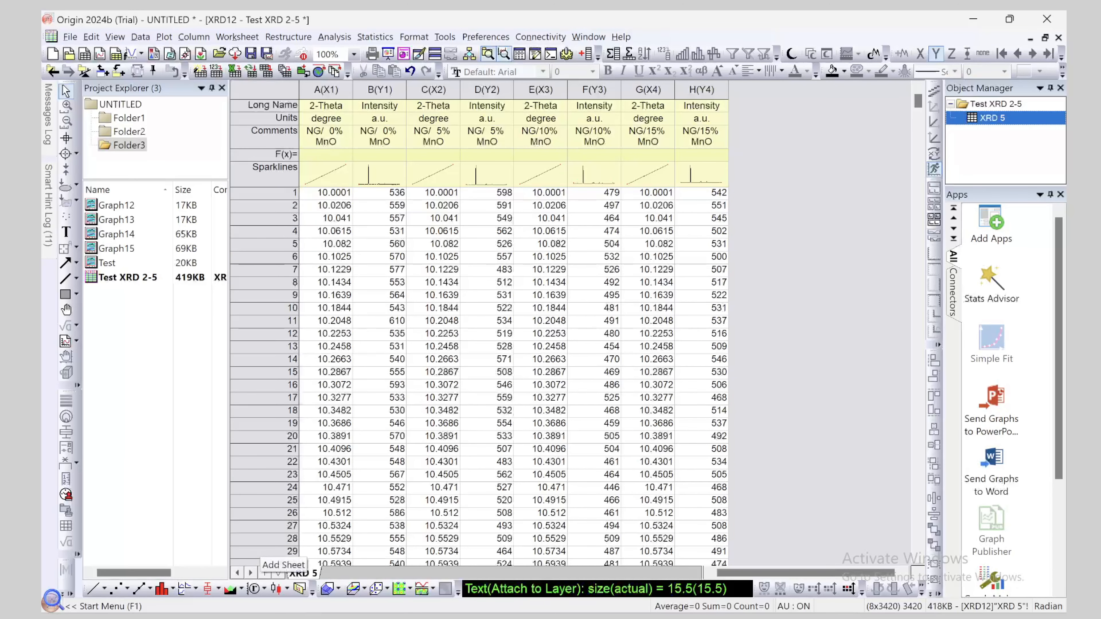
left_click(265, 573)
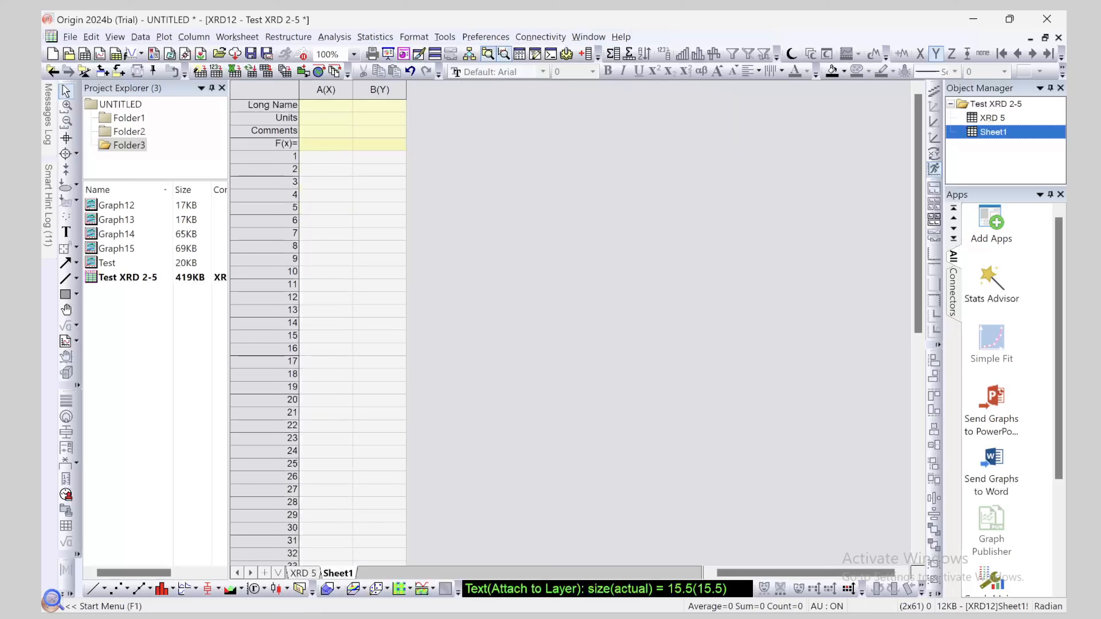
right_click(337, 574)
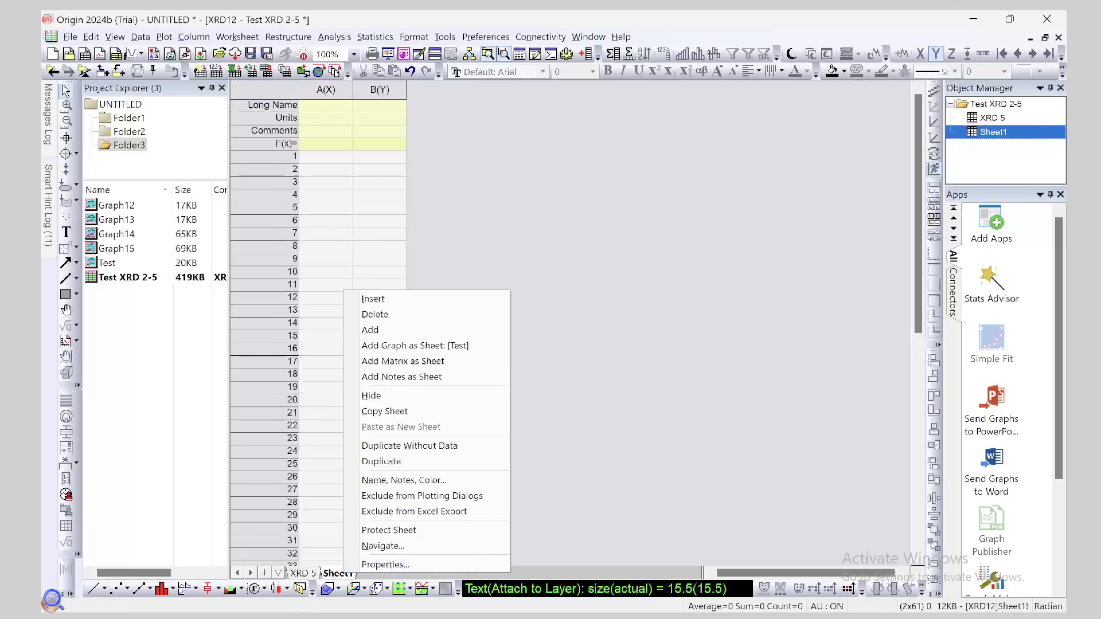
double_click(338, 574)
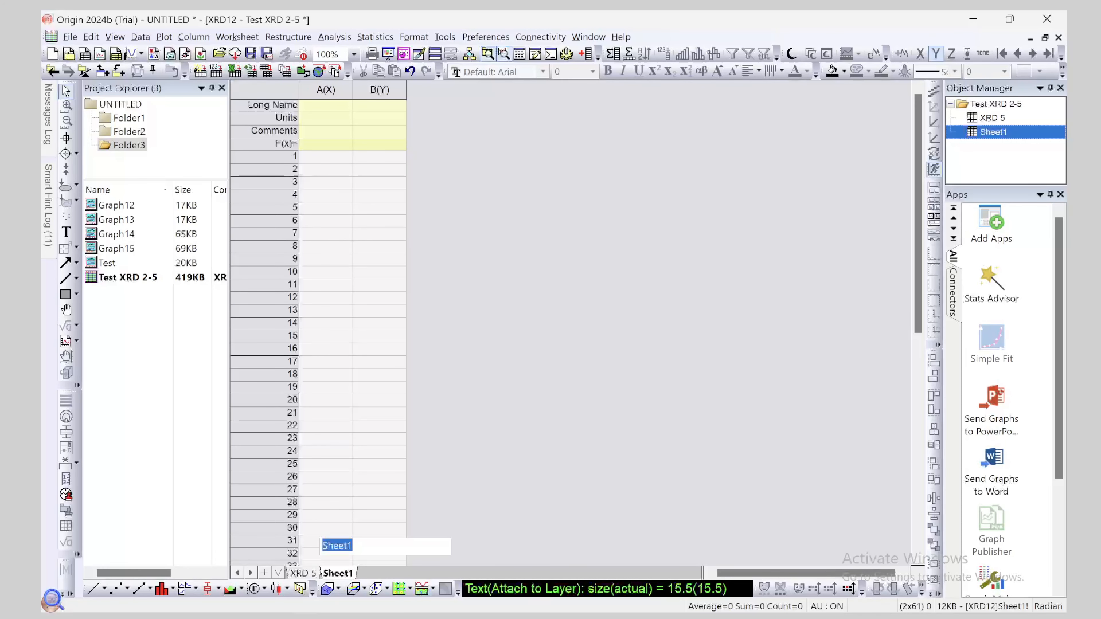
key("BackSpace")
type("STD")
key("Return")
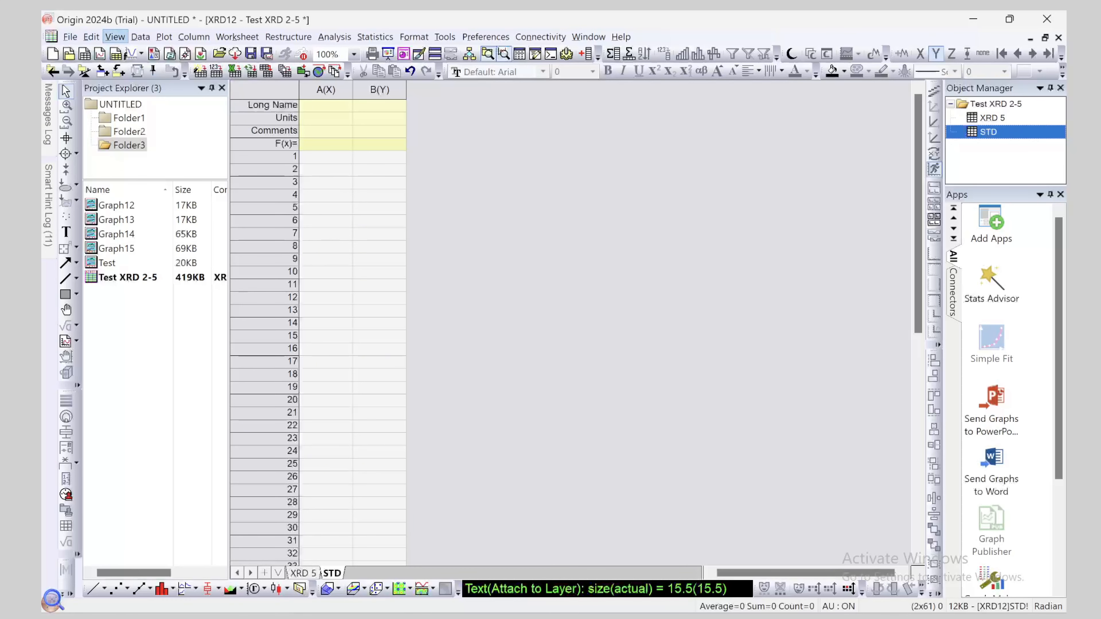
Choose the files C - PDF, MnO2 - PDF and MnOOH - PDF for a multiple ASCII import into the STD sheet
left_click(140, 37)
mouse_move(180, 203)
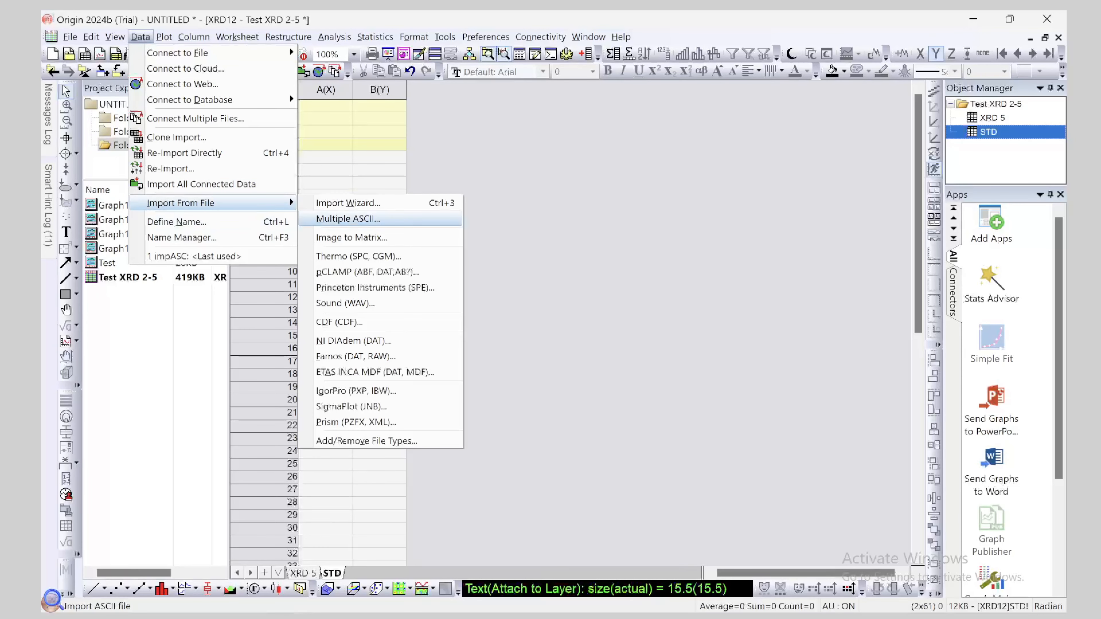
left_click(348, 219)
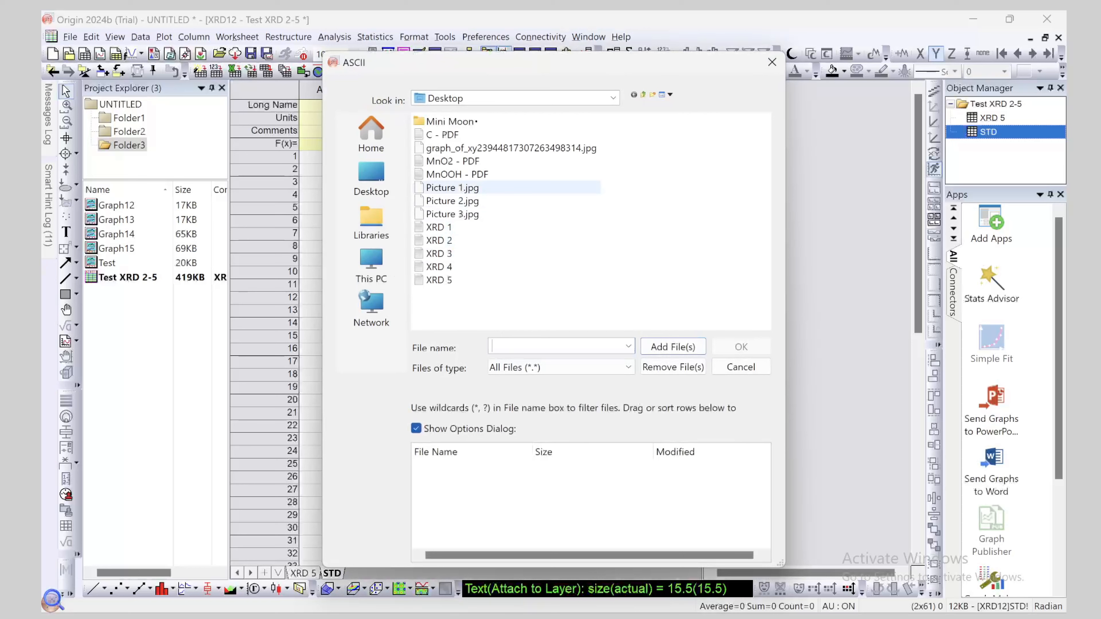
left_click(472, 135)
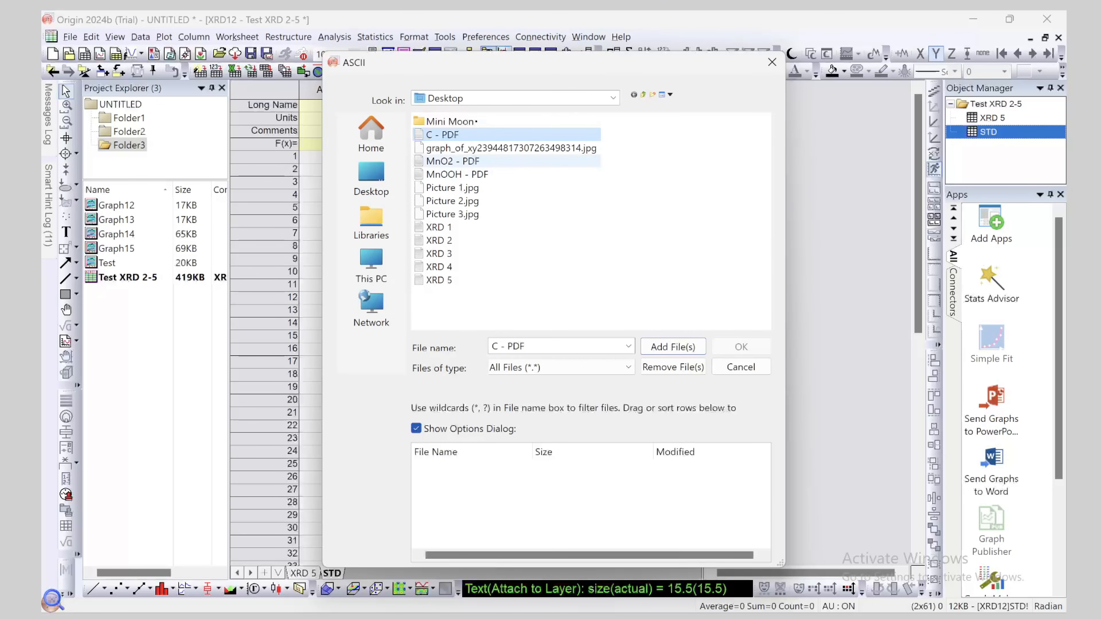
left_click(472, 162, "ctrl")
left_click(471, 174, "ctrl")
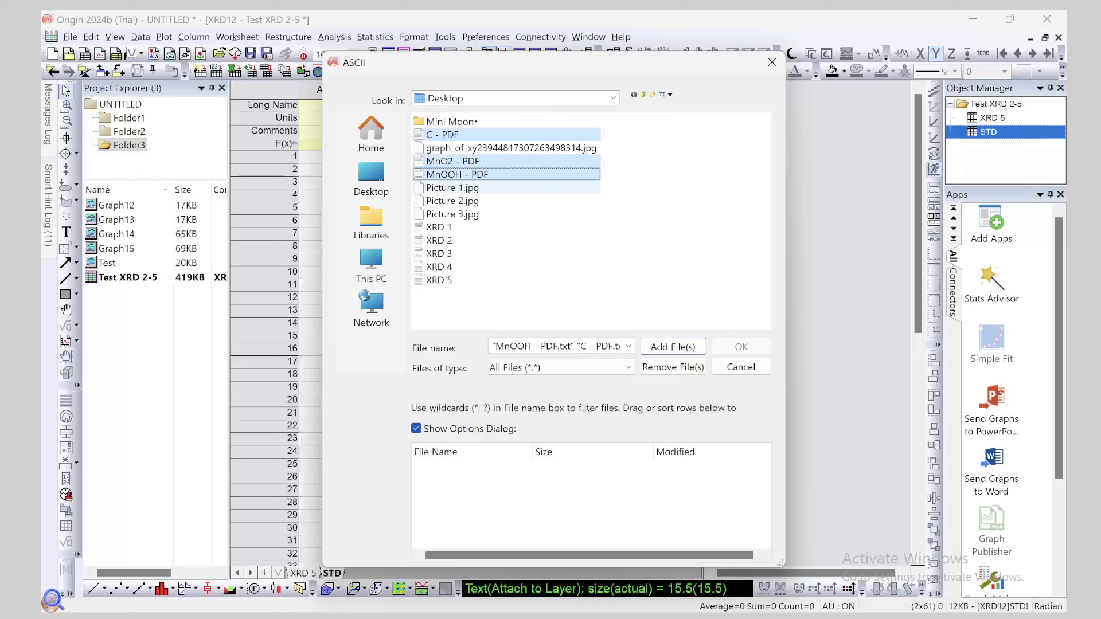
left_click(673, 347)
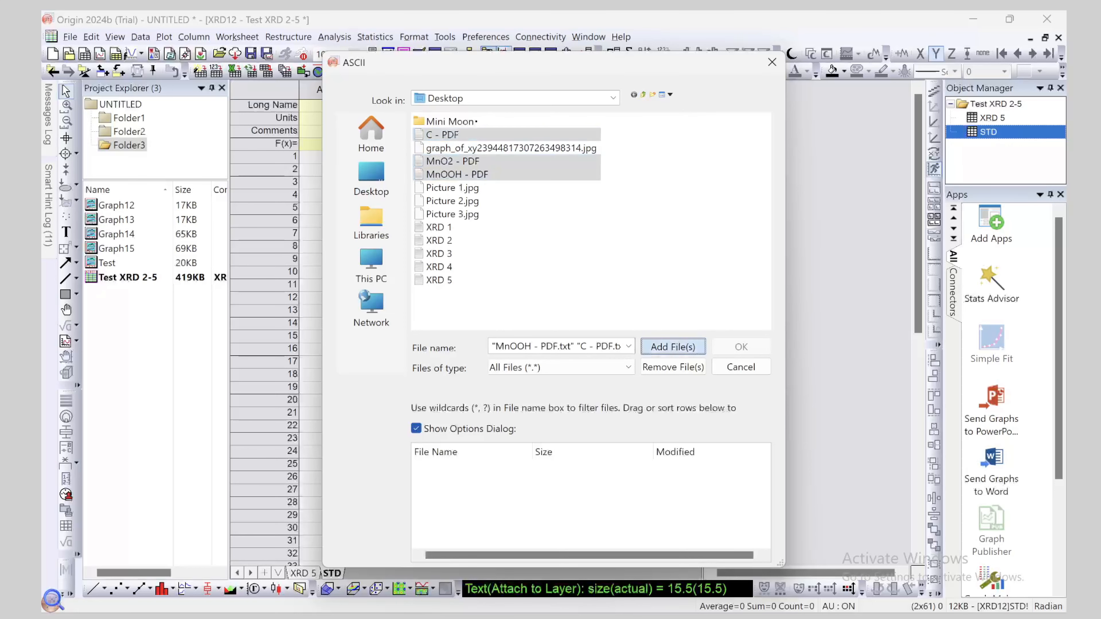
key("Return")
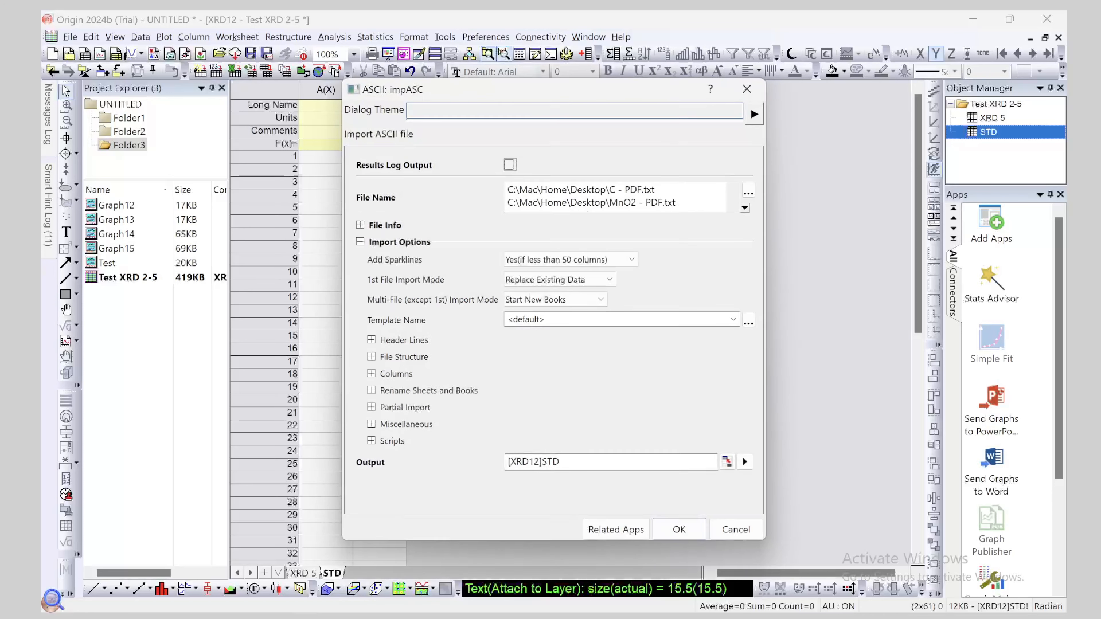
Import the files with both the first-file and multi-file import modes set to Start New Columns
left_click(559, 280)
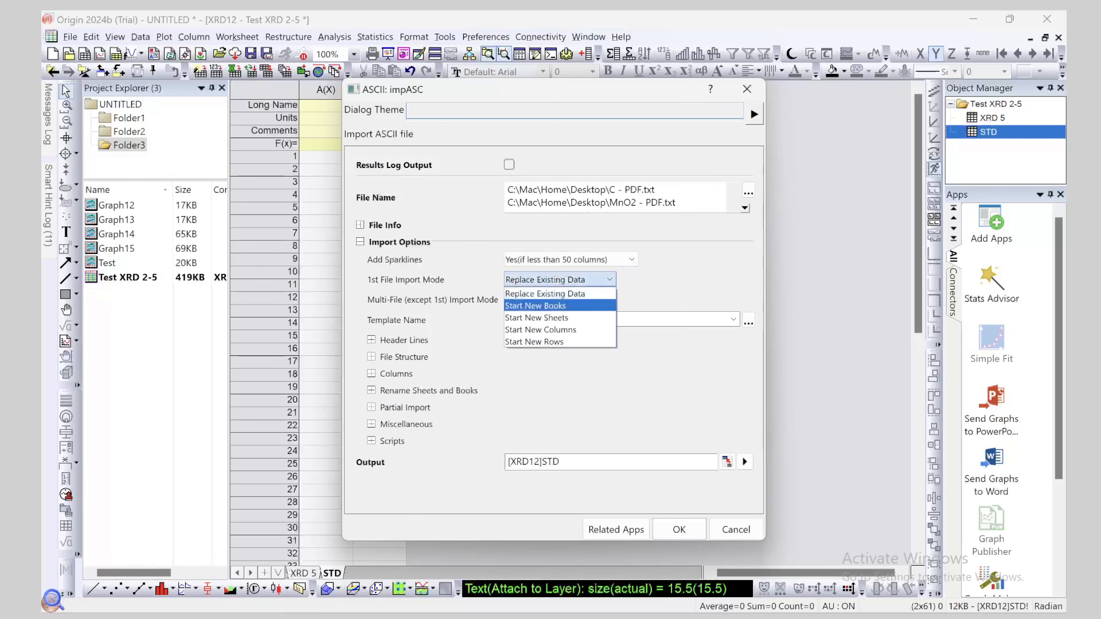
left_click(542, 329)
left_click(555, 300)
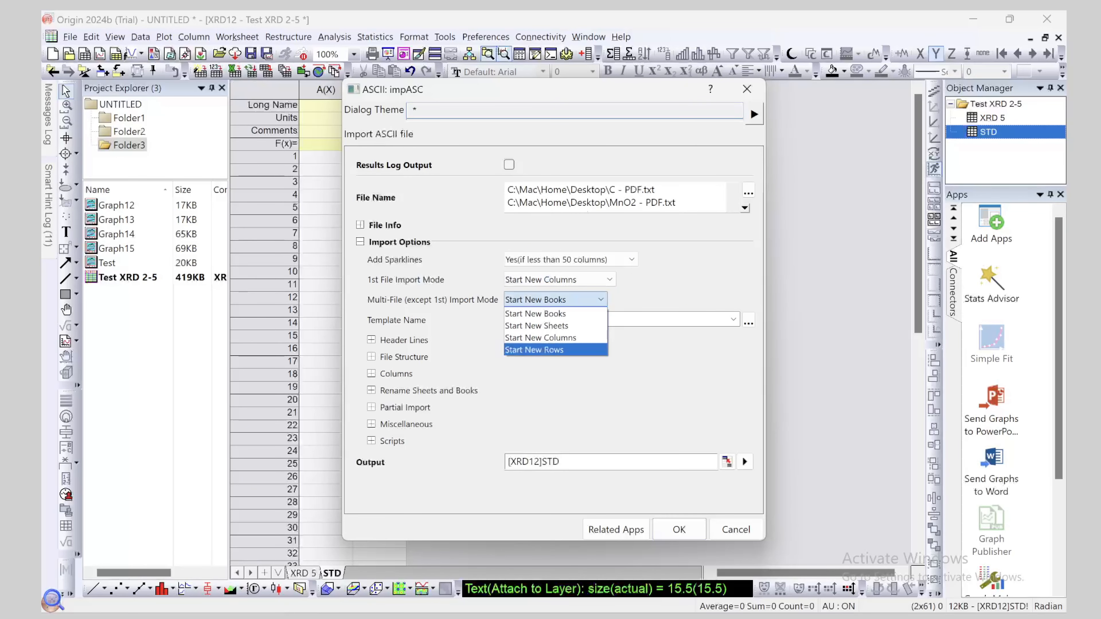
left_click(547, 337)
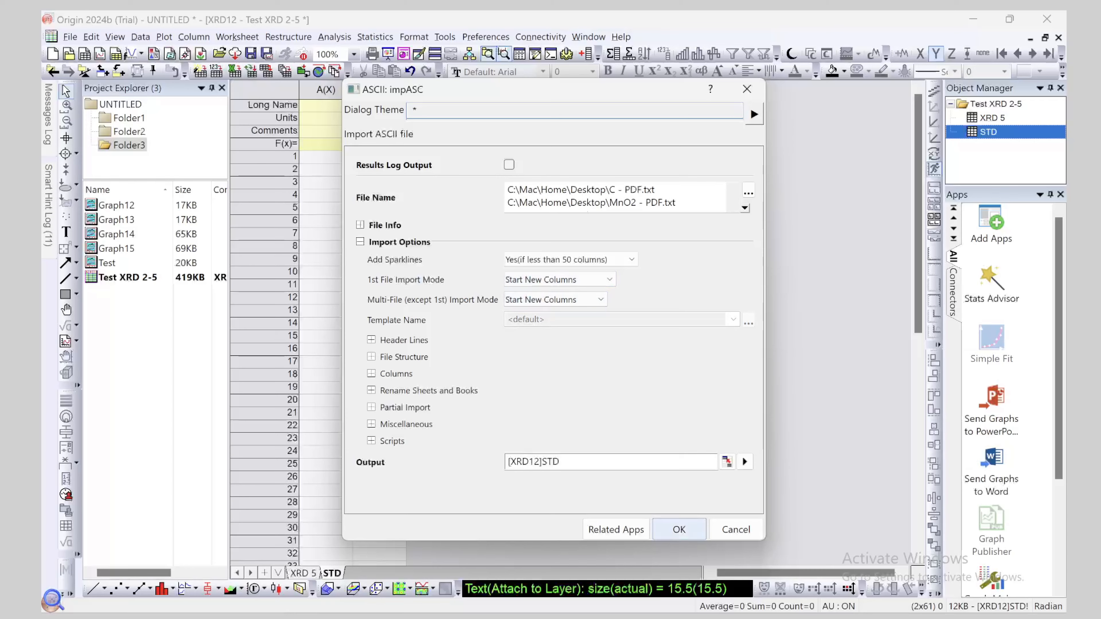
left_click(678, 529)
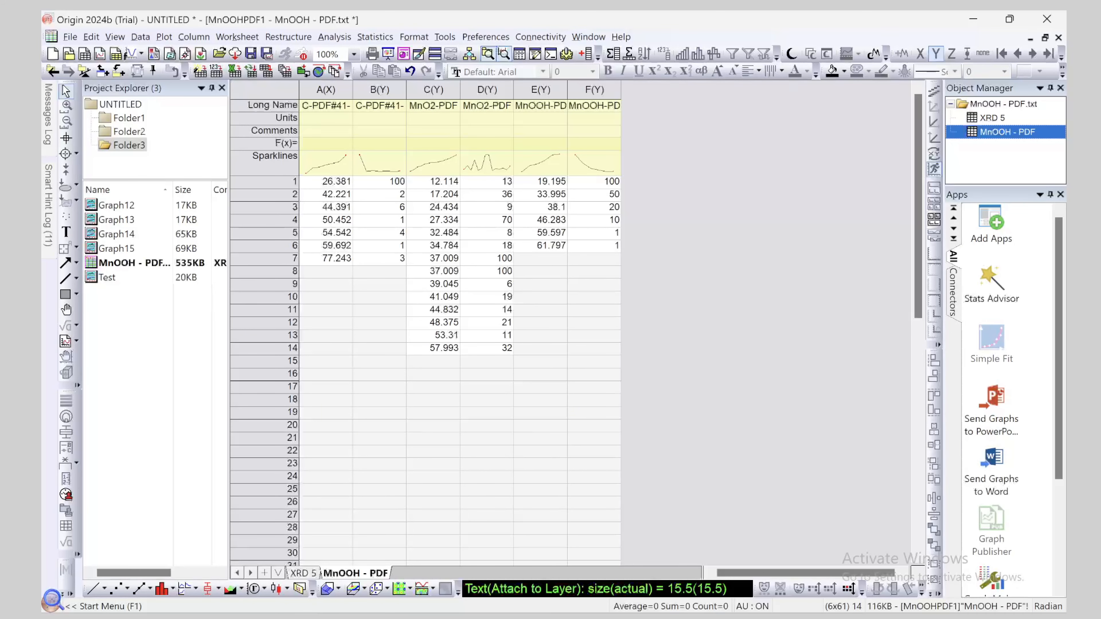
Review all imported reference data and compare its sheet with the XRD 5 sheet
key("ctrl+a")
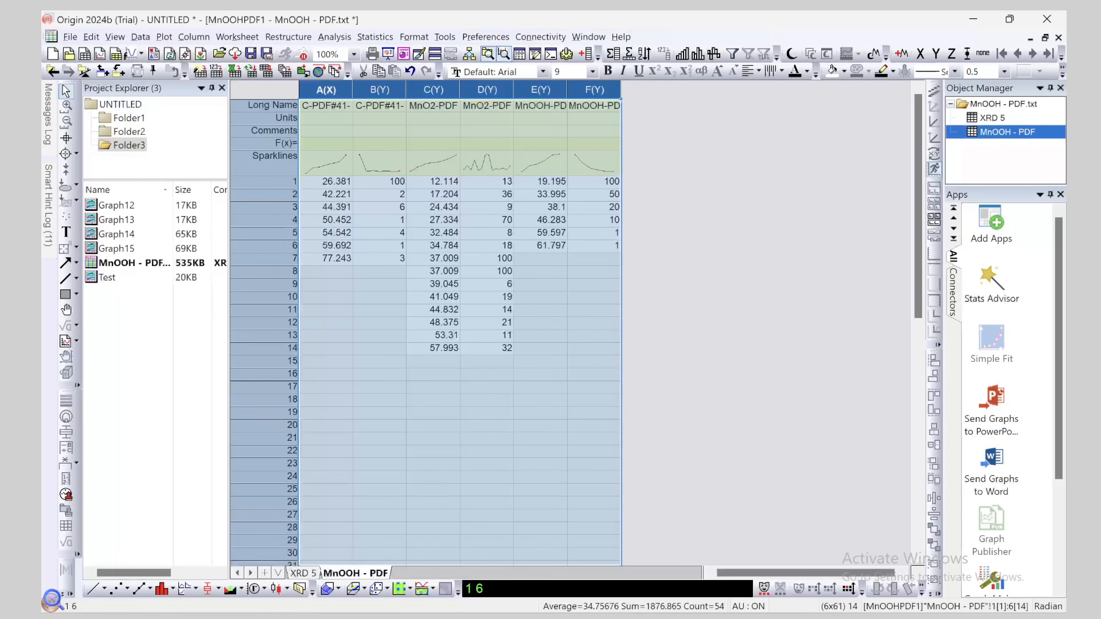
left_click(303, 574)
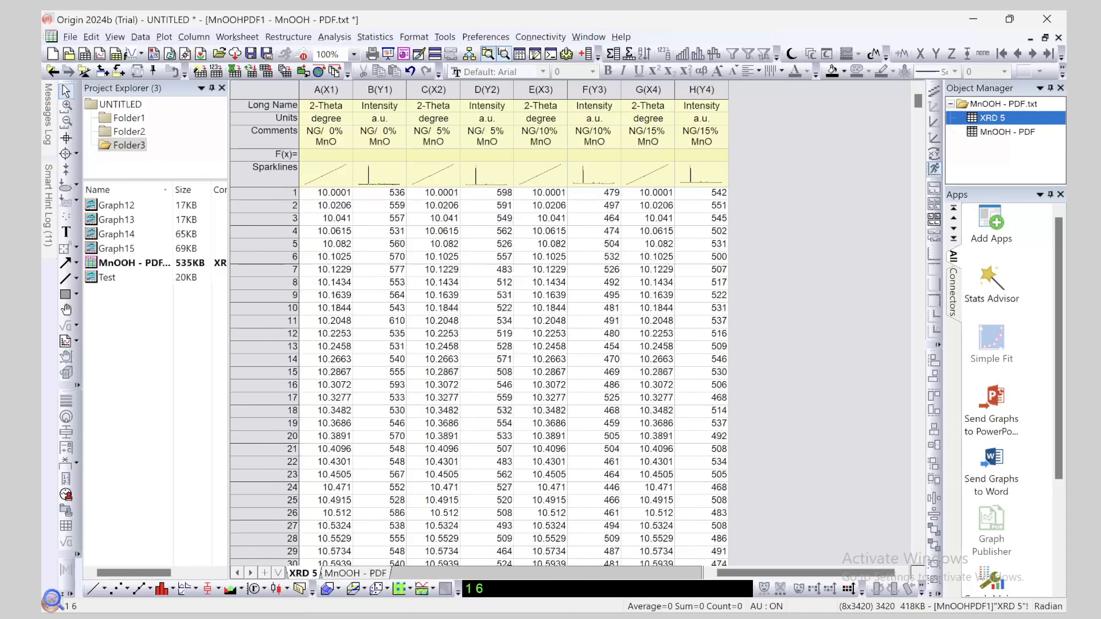
left_click(355, 573)
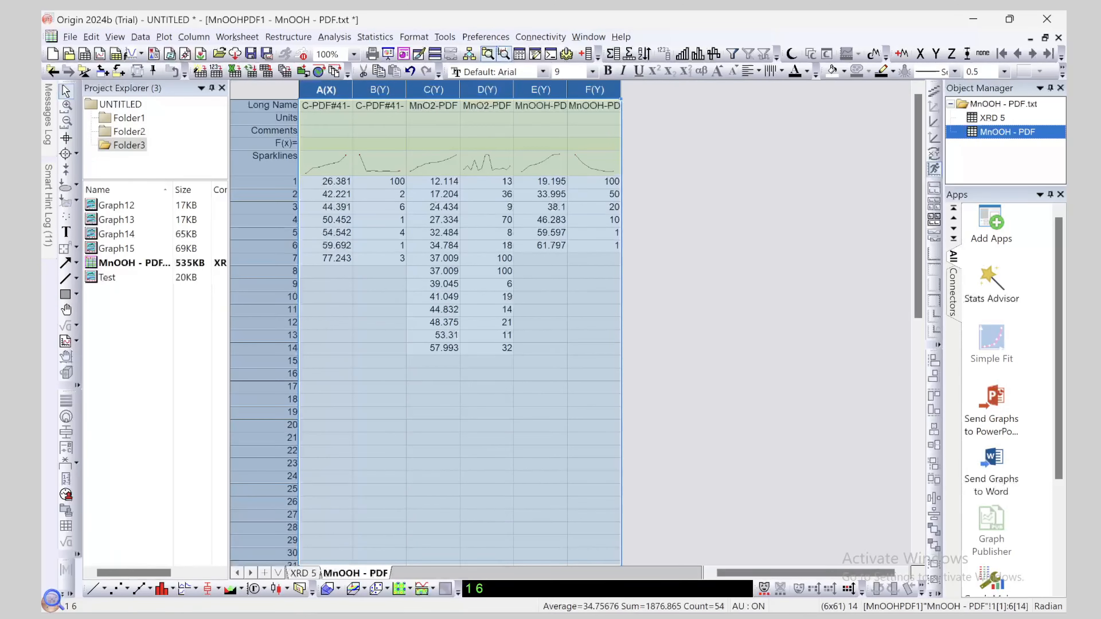
left_click(733, 369)
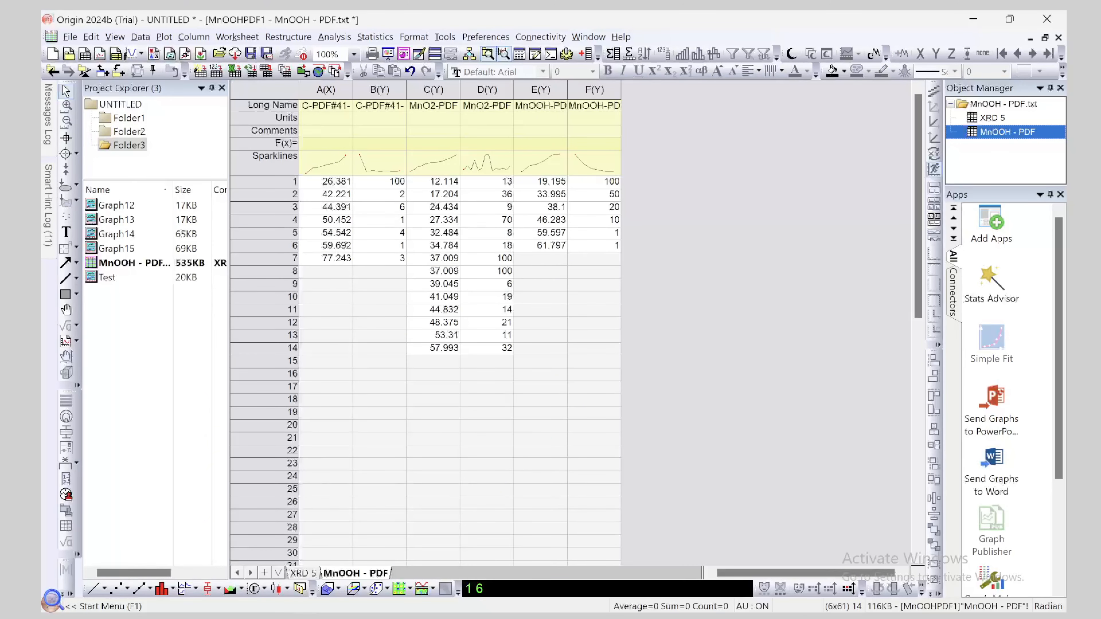
Examine the C-PDF peak positions and intensities row by row, and select columns A and B
left_click(380, 182)
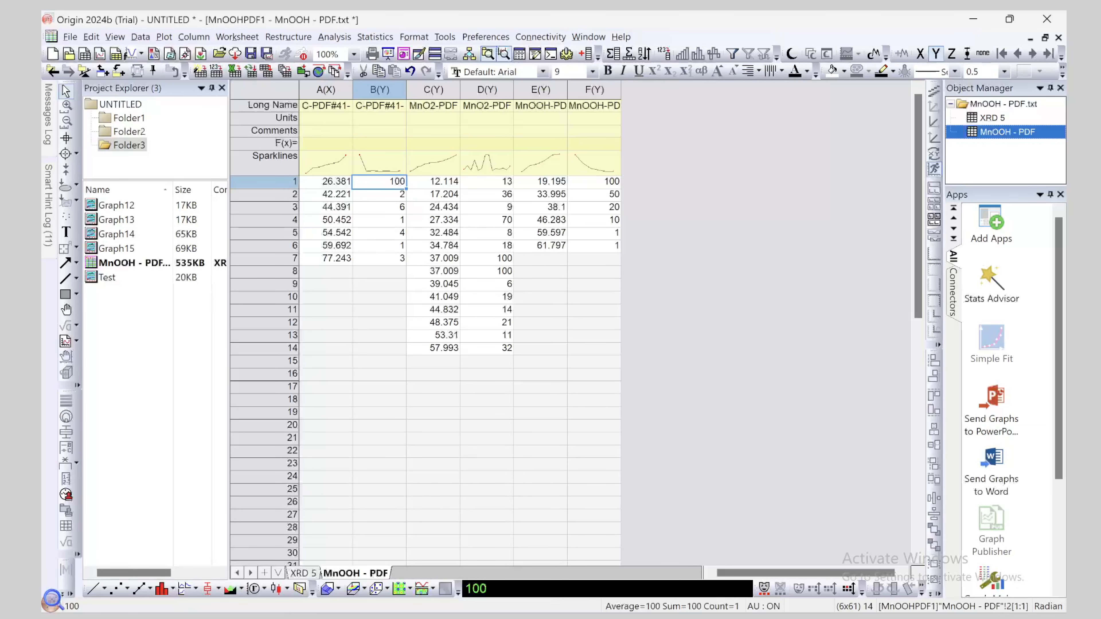
left_click(328, 182)
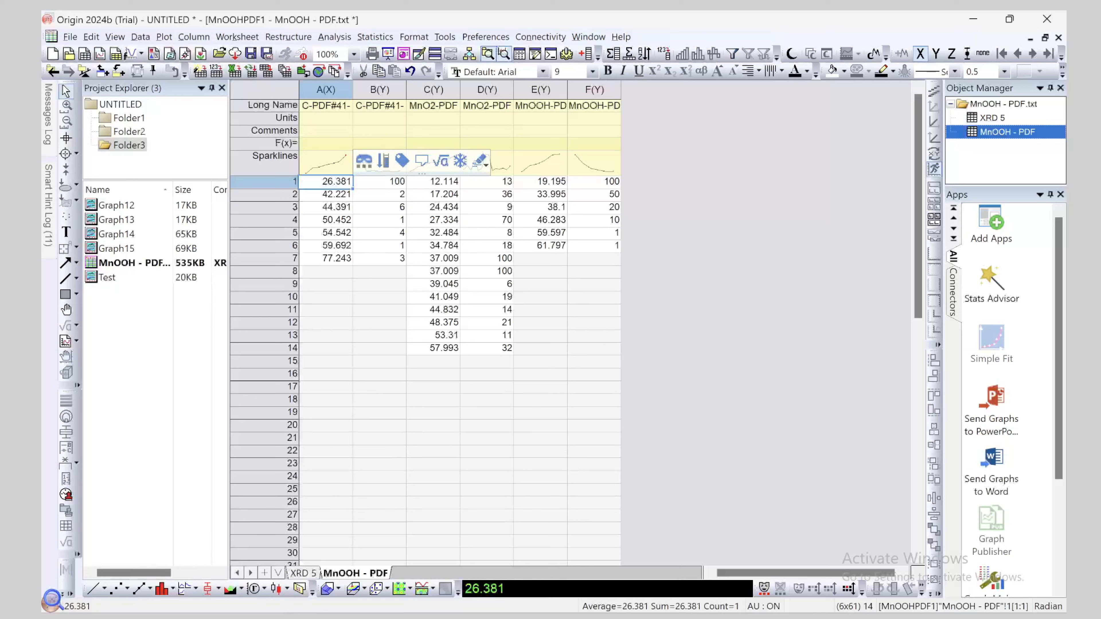
left_click(379, 182)
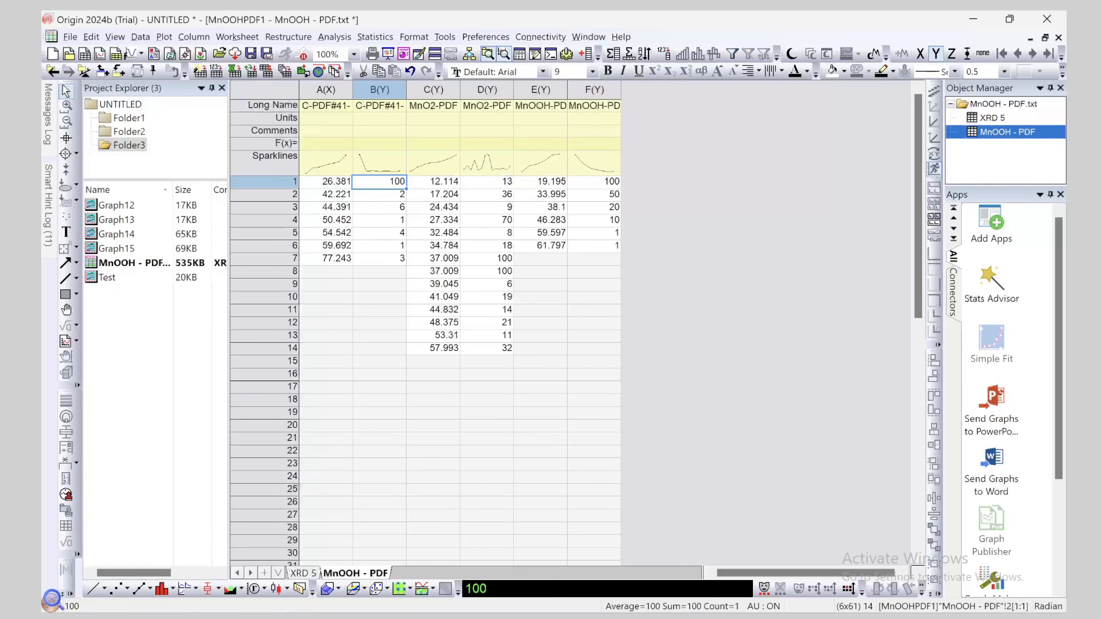
left_click(330, 233)
left_click(378, 245)
left_click(329, 259)
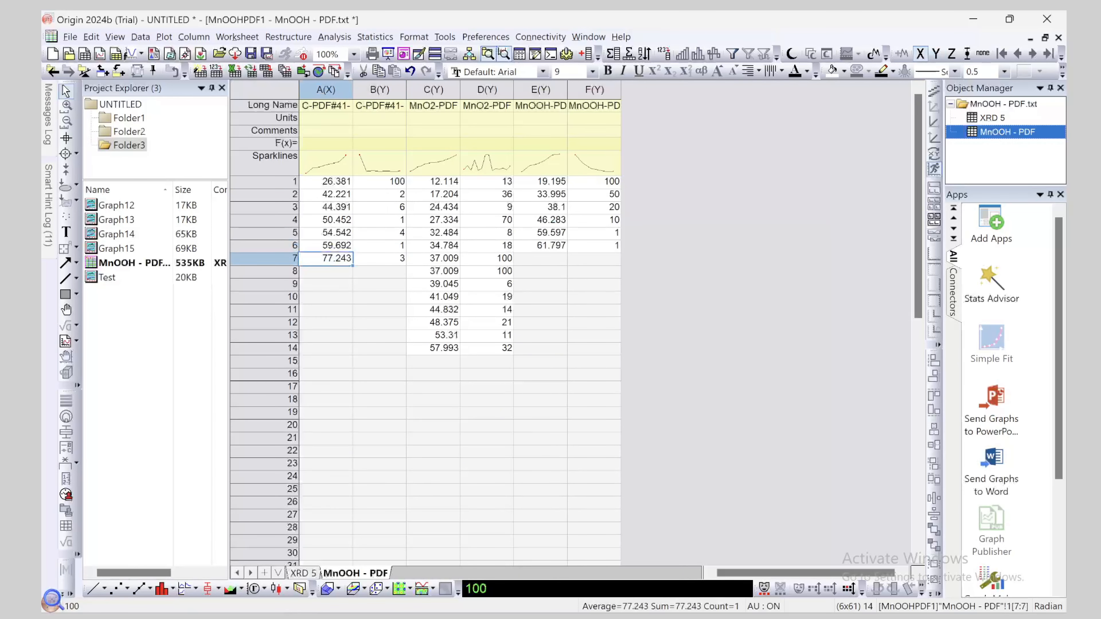
left_click_drag(326, 90, 380, 90)
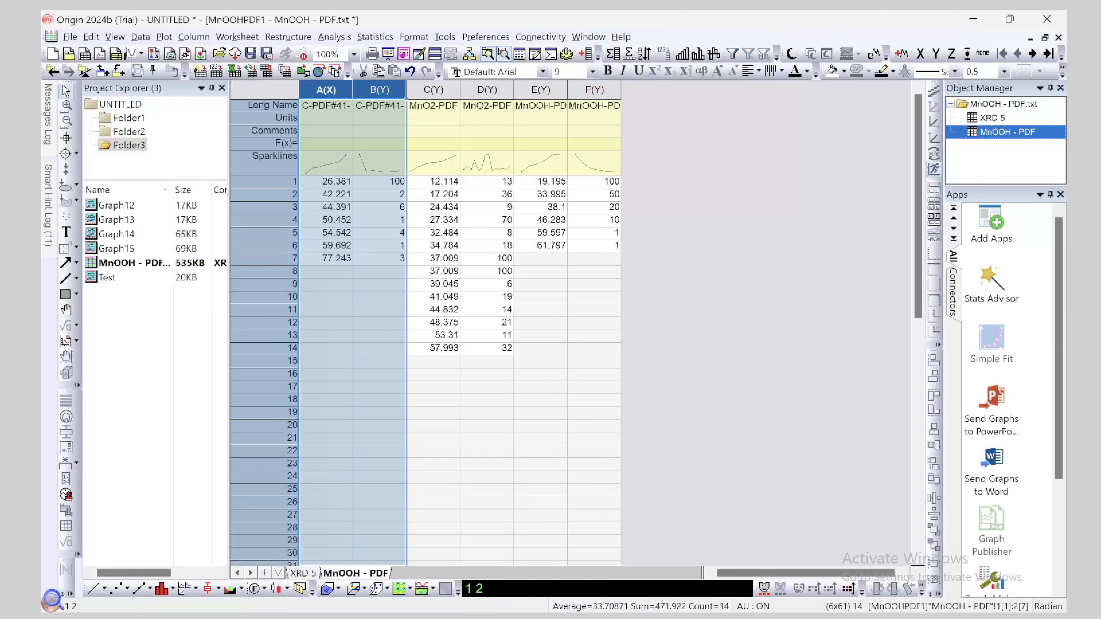
Plot the C-PDF columns A and B as a line graph, and set column C of the MnOOH - PDF sheet as X
left_click(93, 589)
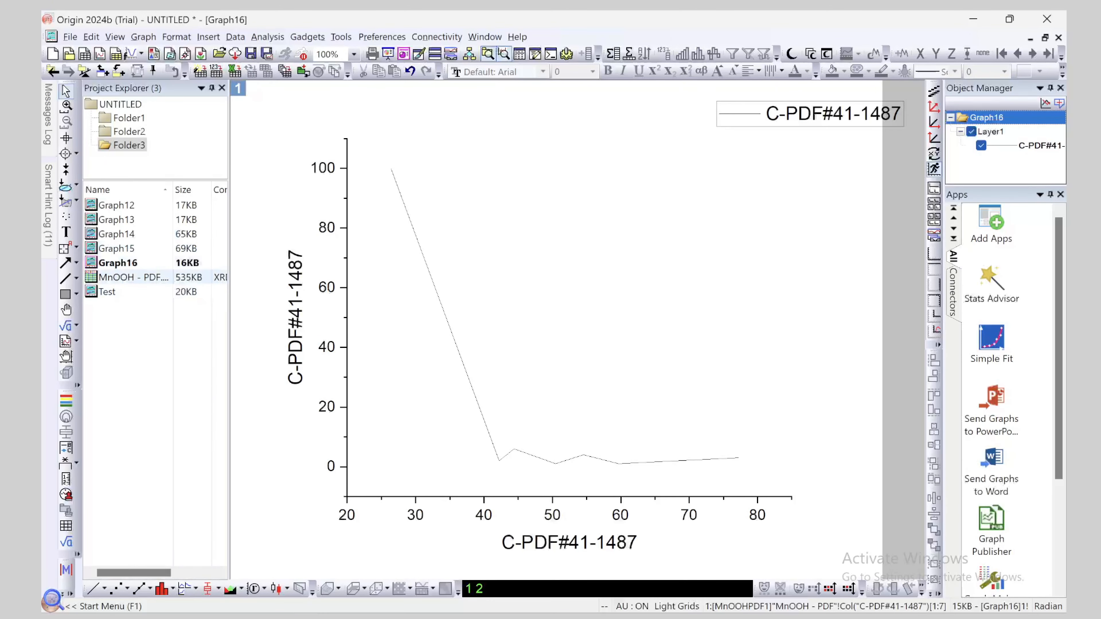
double_click(130, 277)
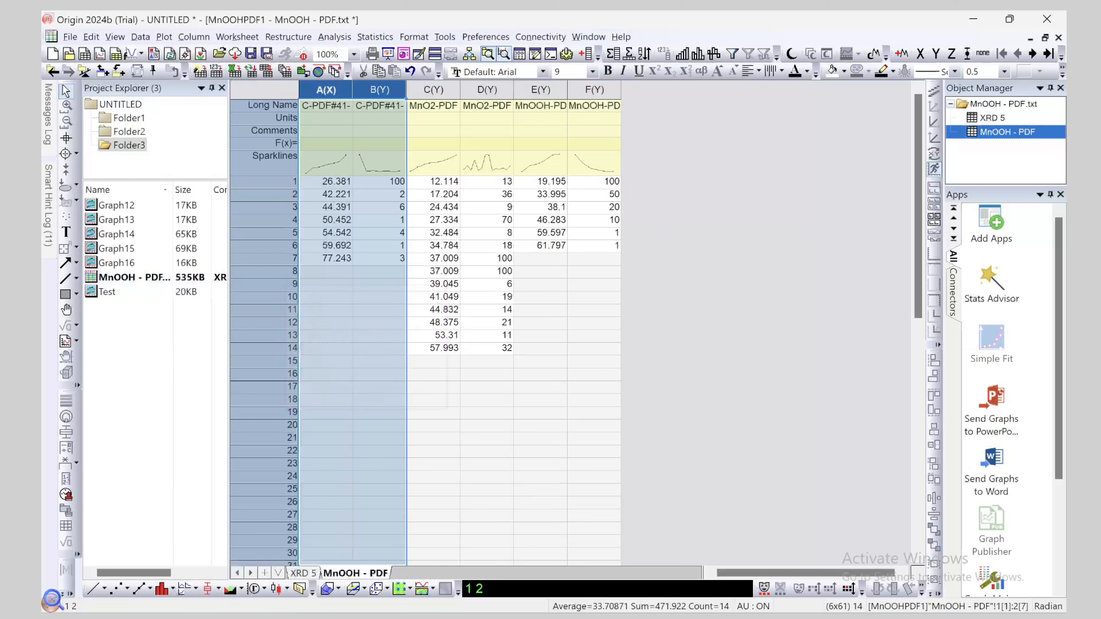
left_click(433, 89)
right_click(437, 91)
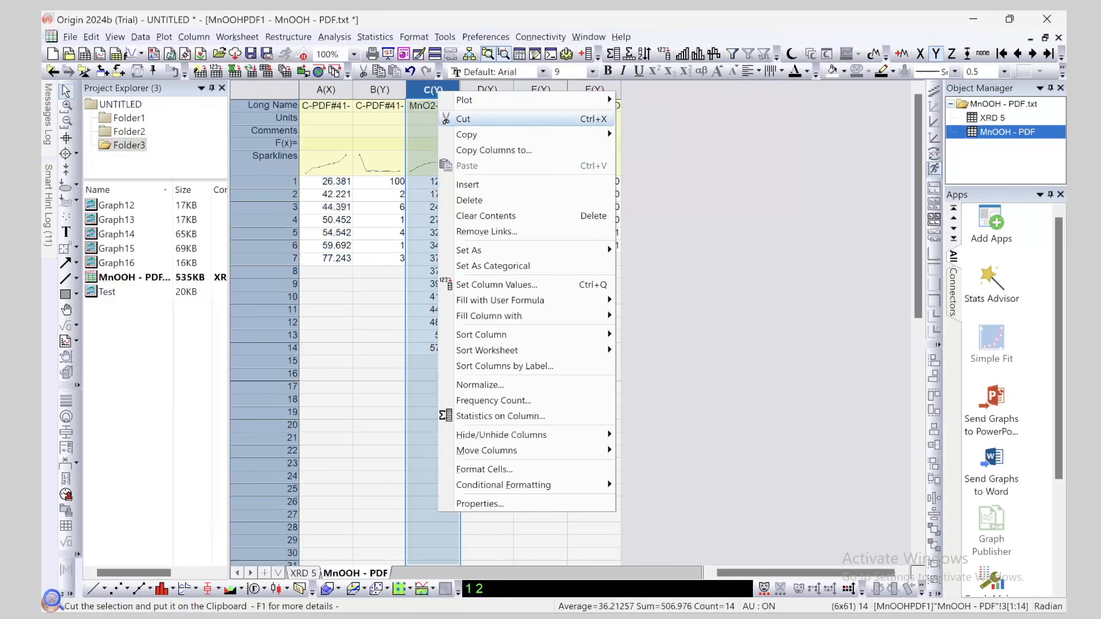
left_click(636, 250)
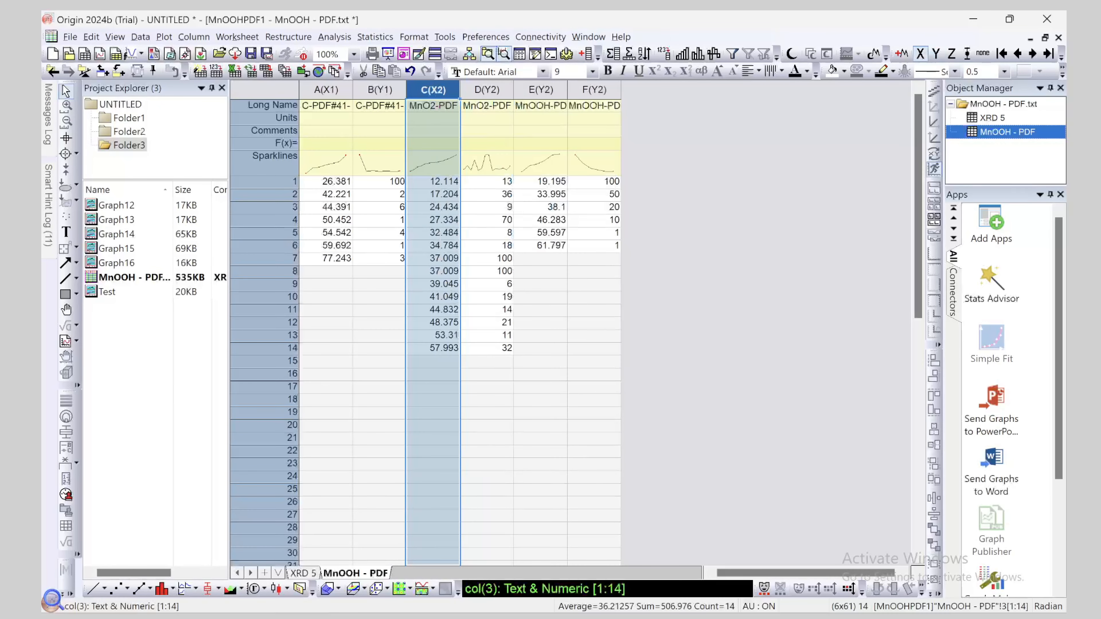
Plot the MnO2-PDF columns C and D as a line graph and return to the MnOOH - PDF workbook
left_click_drag(434, 89, 486, 89)
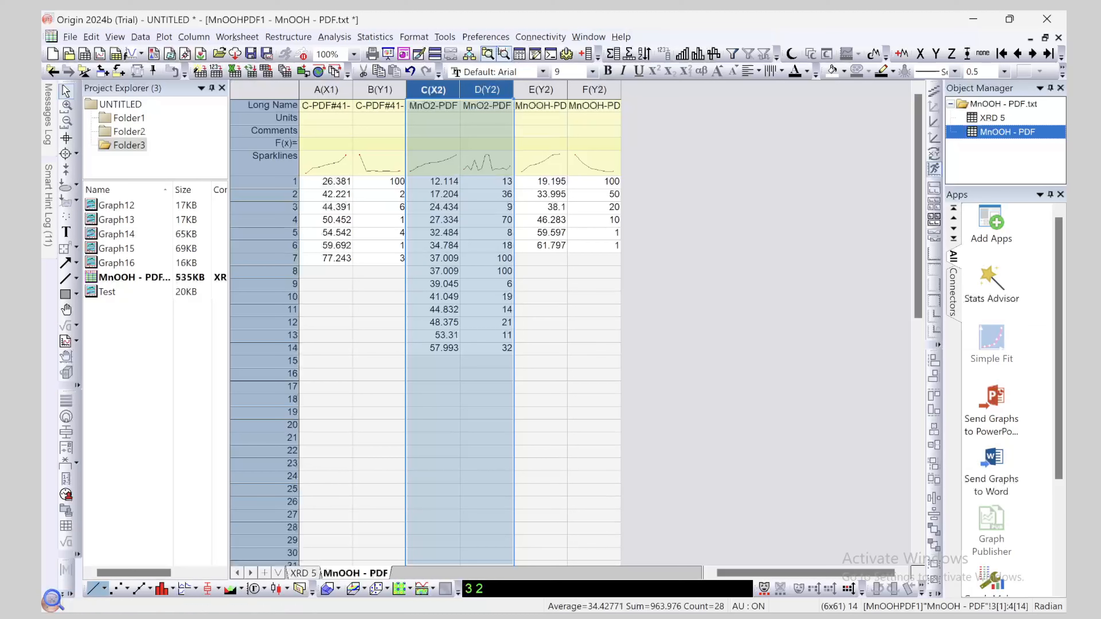
left_click(93, 589)
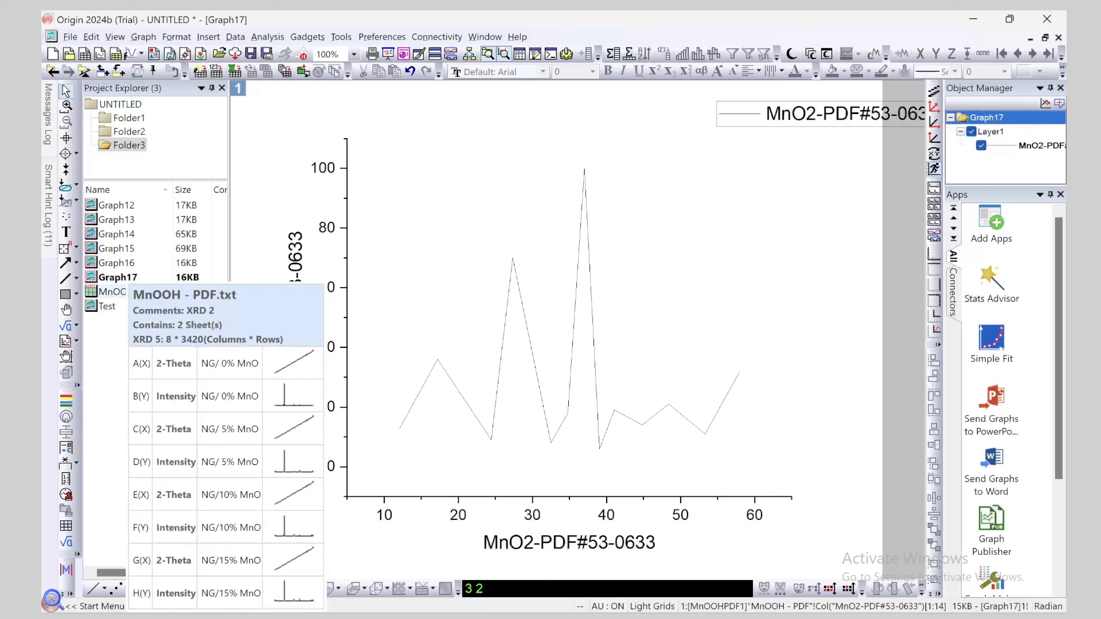
double_click(121, 292)
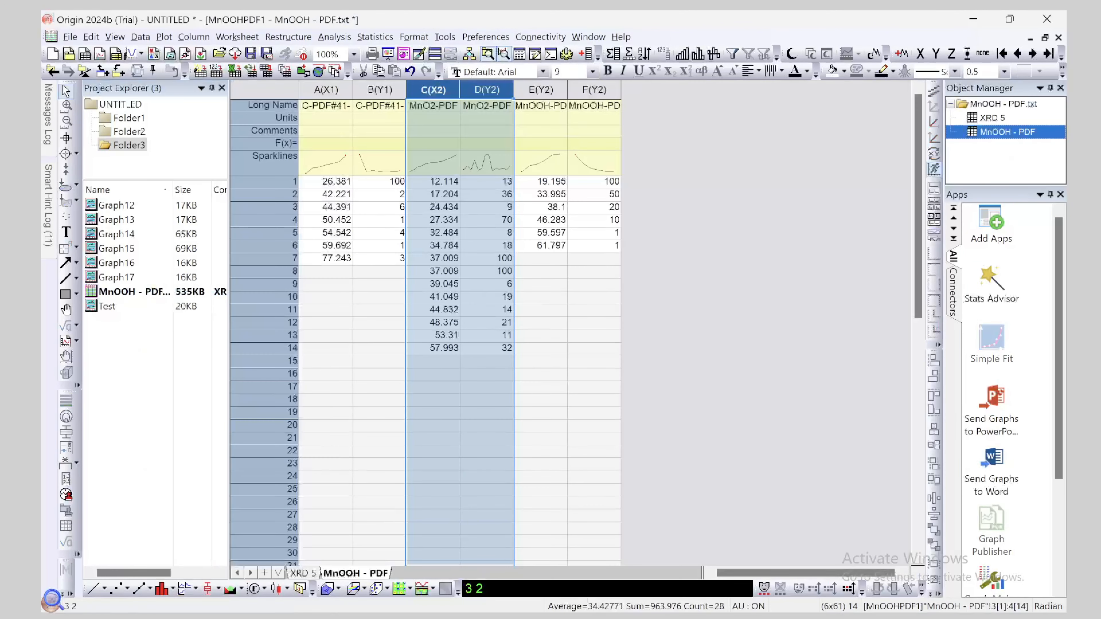
Check the column layout of the XRD 5 sheet and set column E of the MnOOH - PDF sheet as X
double_click(302, 573)
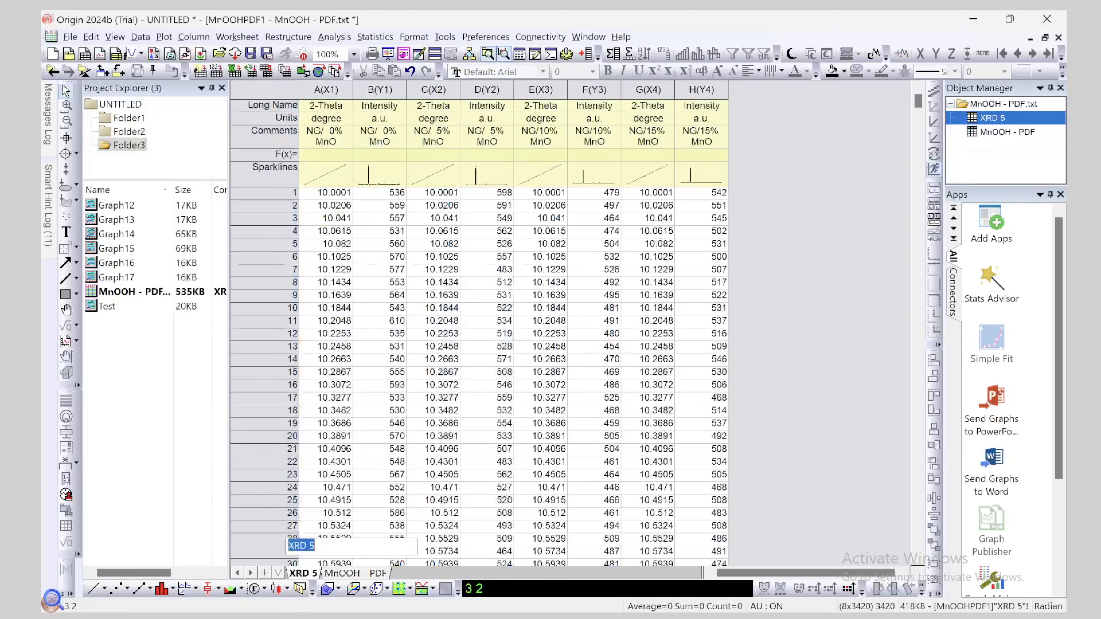
left_click(356, 573)
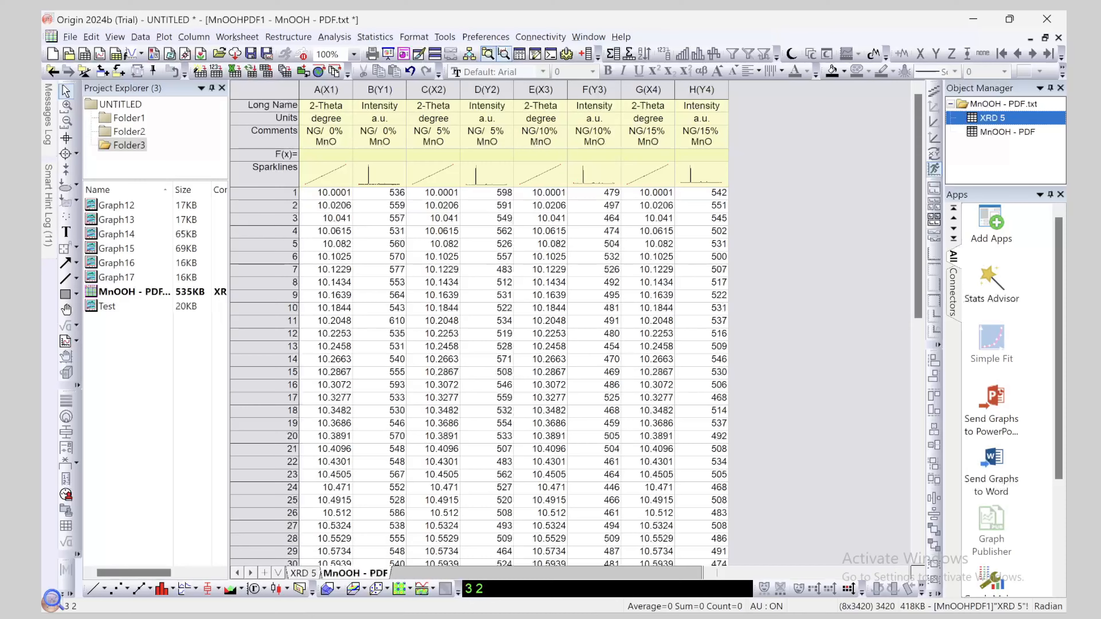
left_click(541, 90)
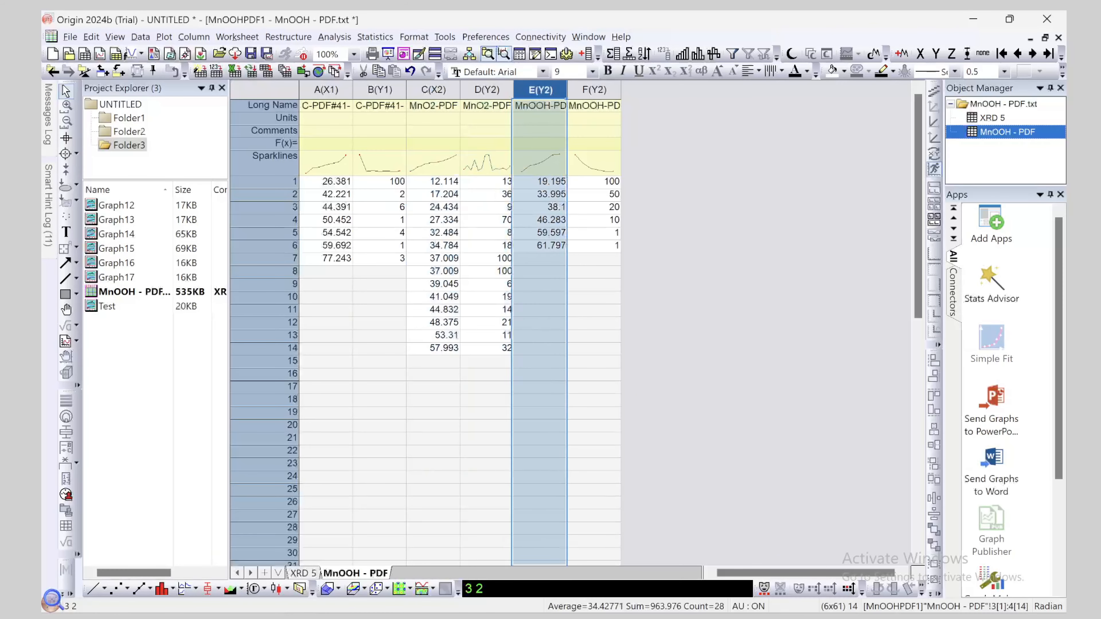
right_click(551, 90)
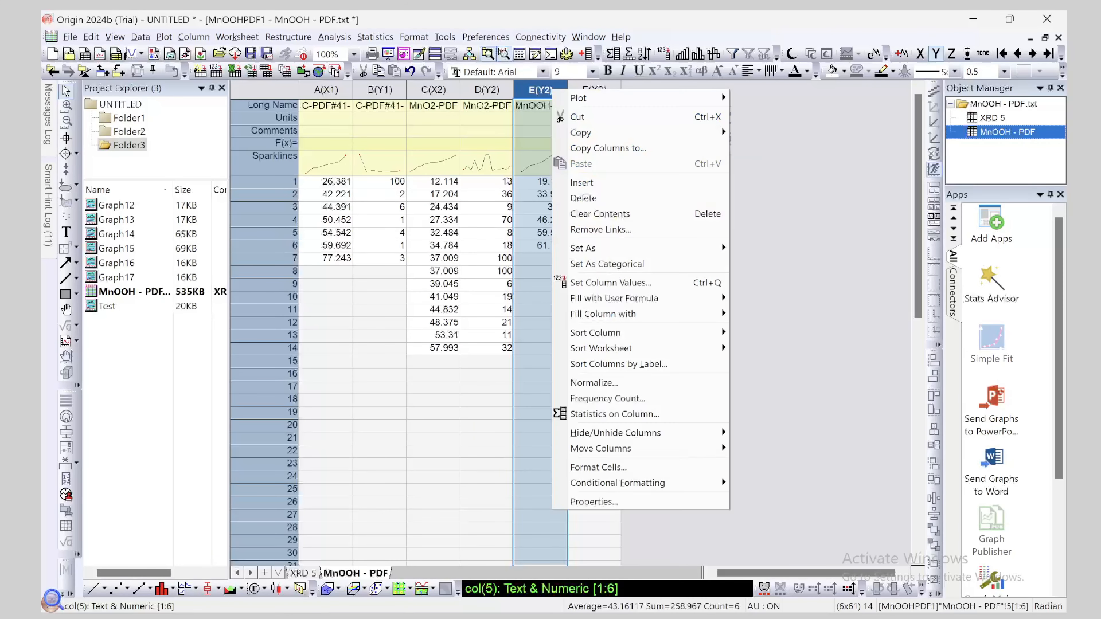
mouse_move(693, 248)
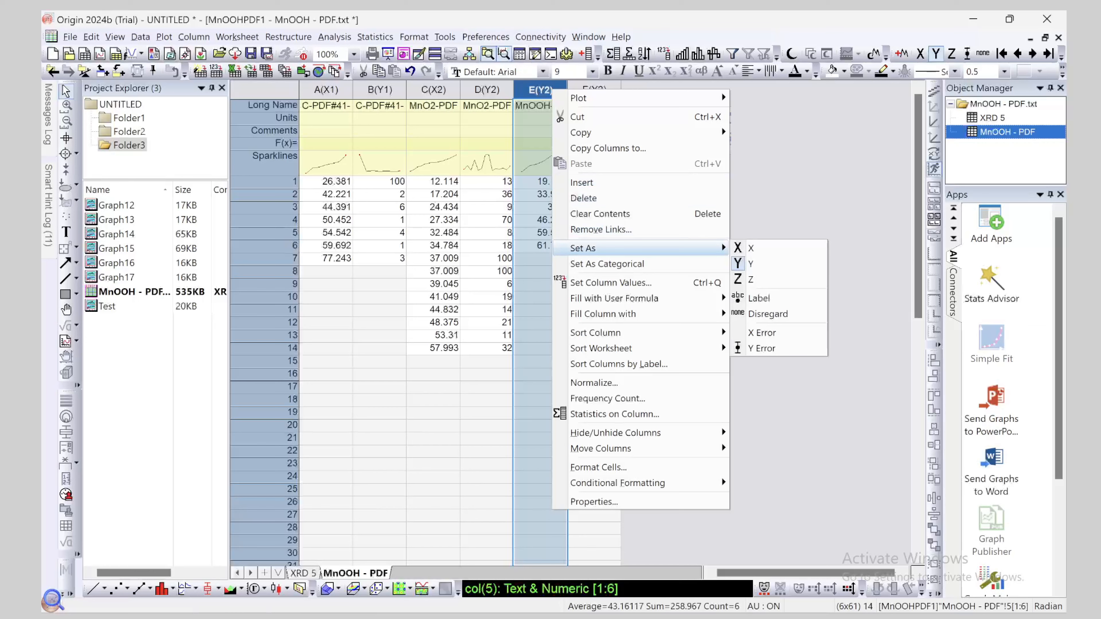
left_click(756, 248)
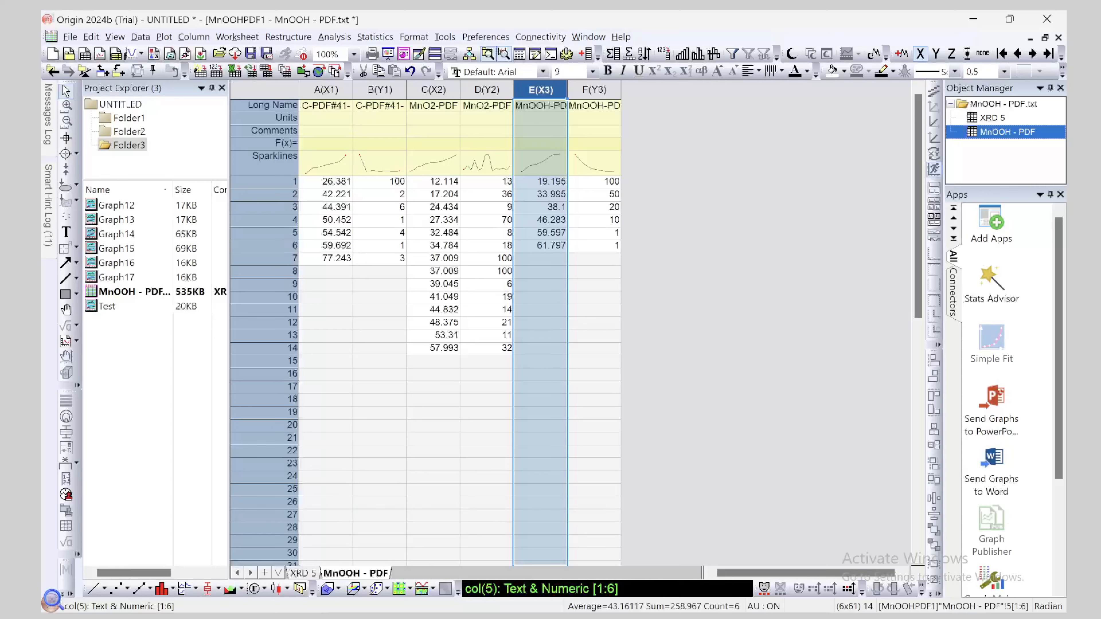
Plot the XRD and PDF reference data with the XRD with PDF template from the Template Library
left_click(300, 589)
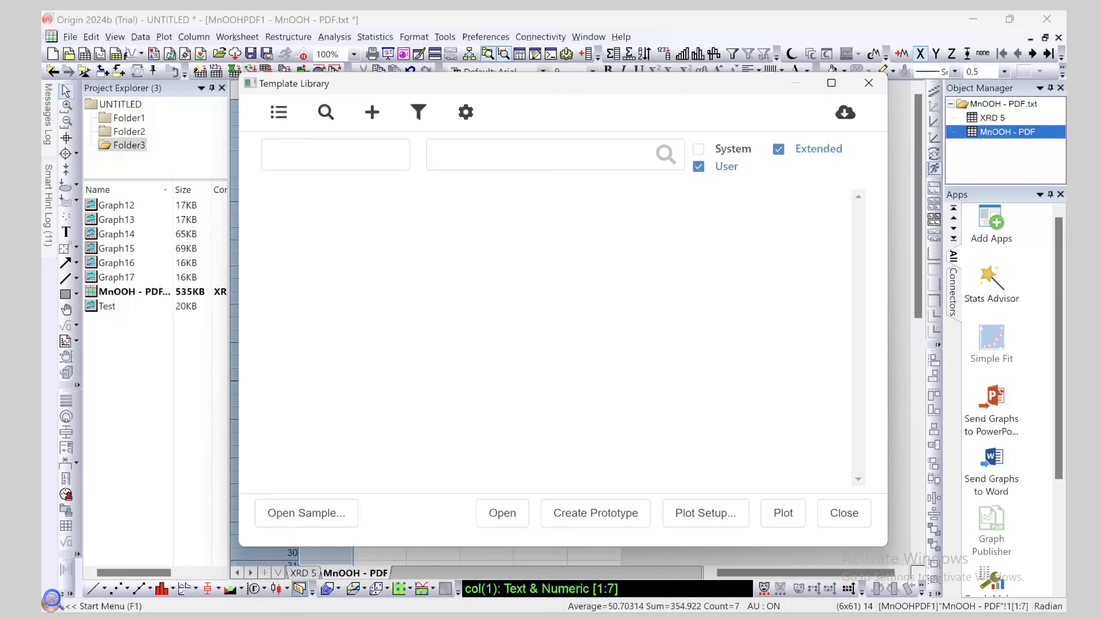
mouse_move(429, 243)
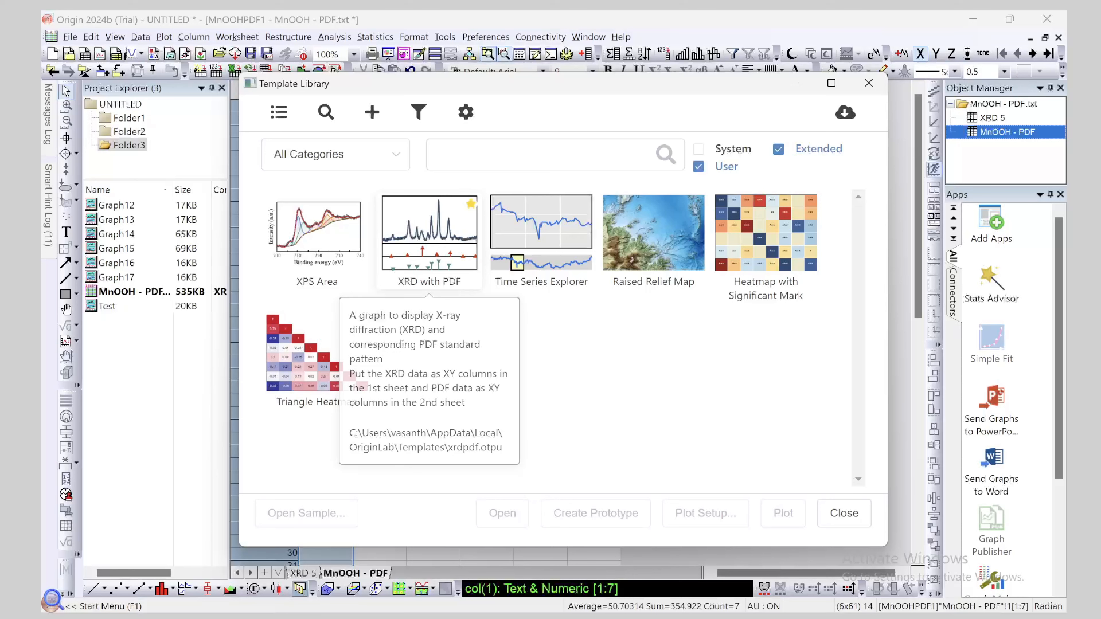
left_click(430, 239)
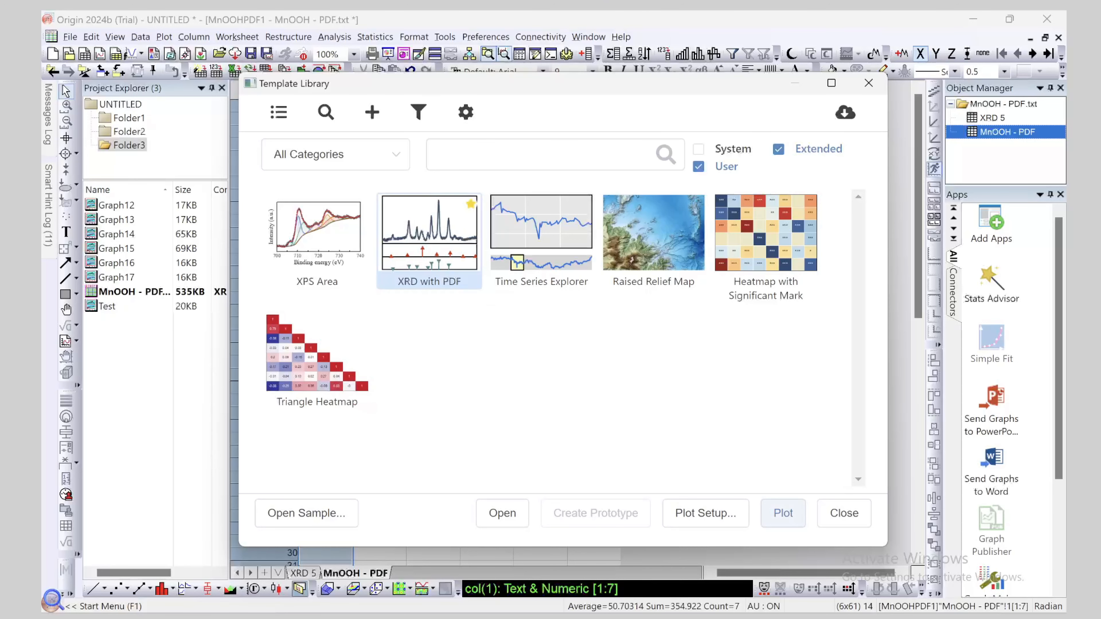
left_click(782, 513)
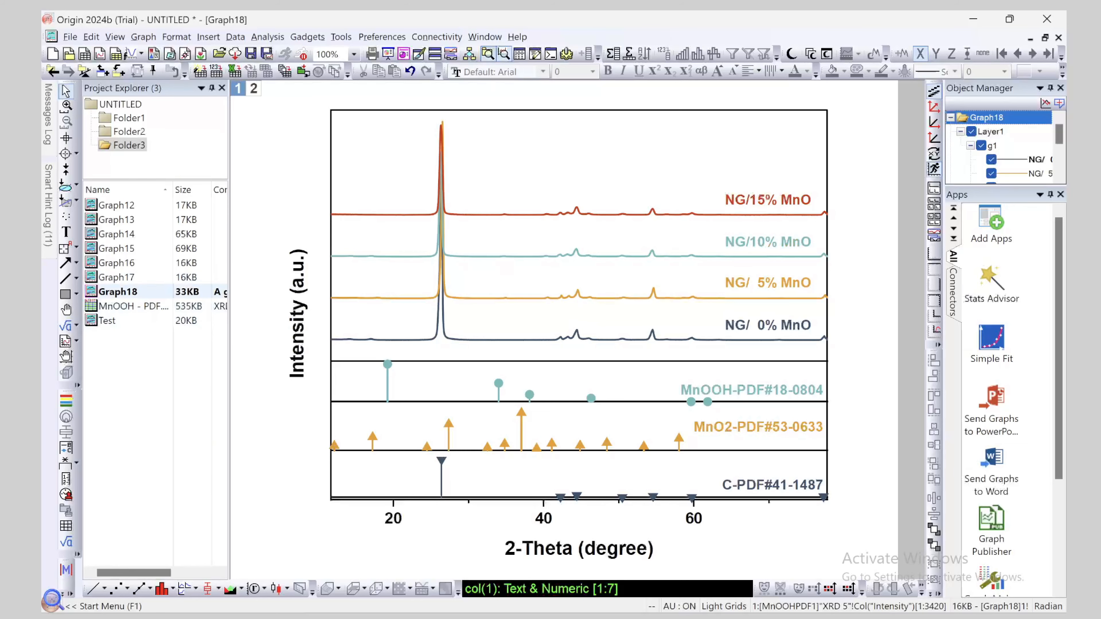
Compare the new XRD with PDF graph with the XRD 5 sheet and the Test graph, and inspect its axis titles
left_click(117, 292)
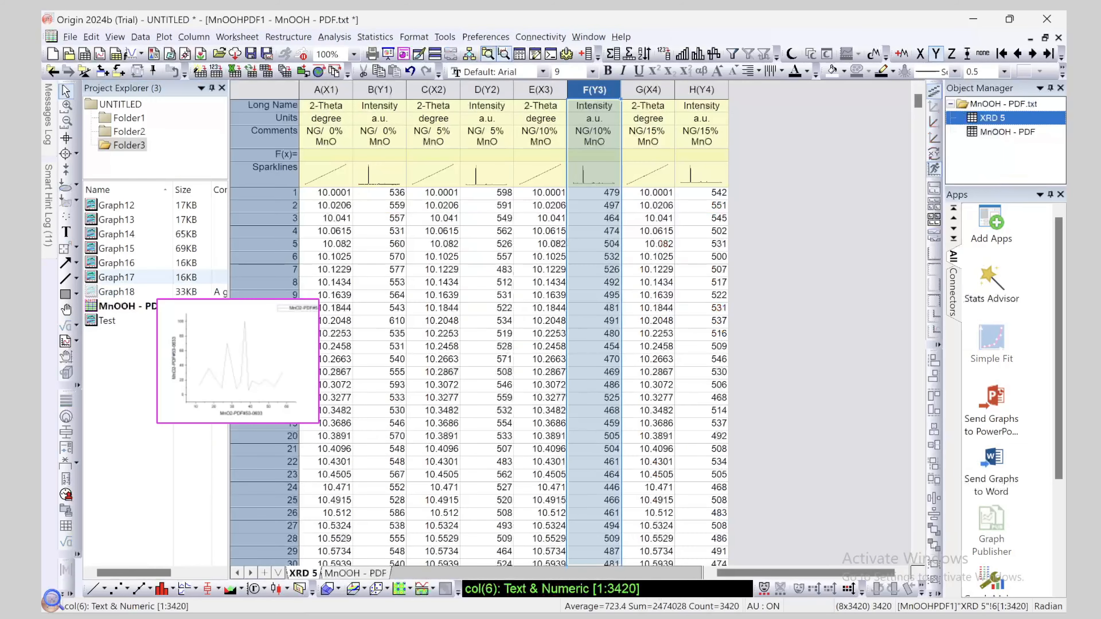
double_click(121, 292)
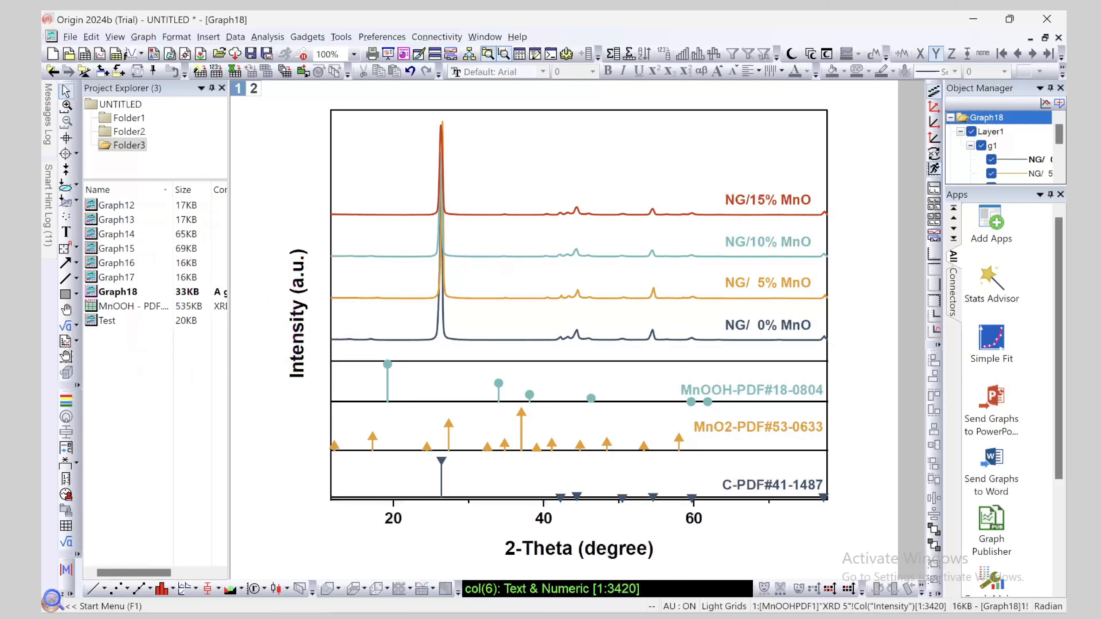
double_click(108, 321)
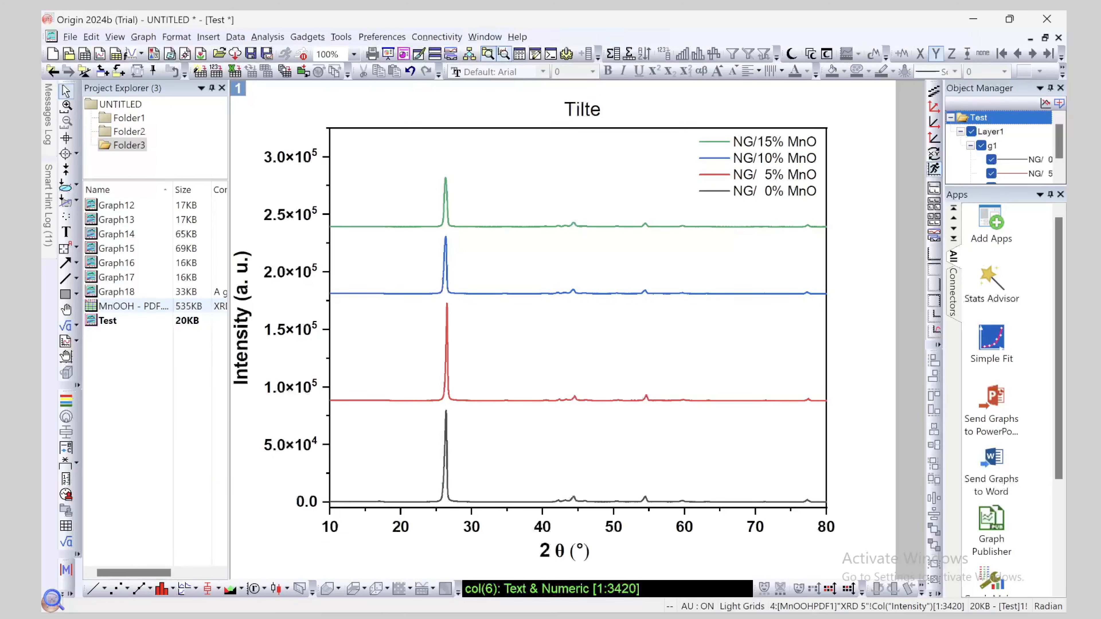
double_click(116, 292)
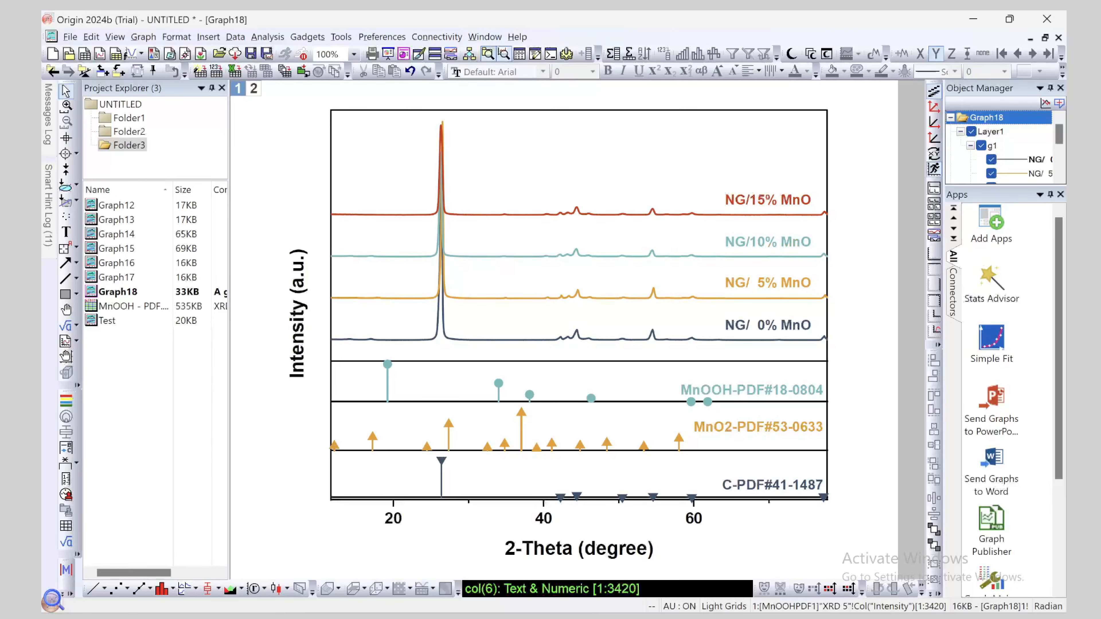
left_click(297, 313)
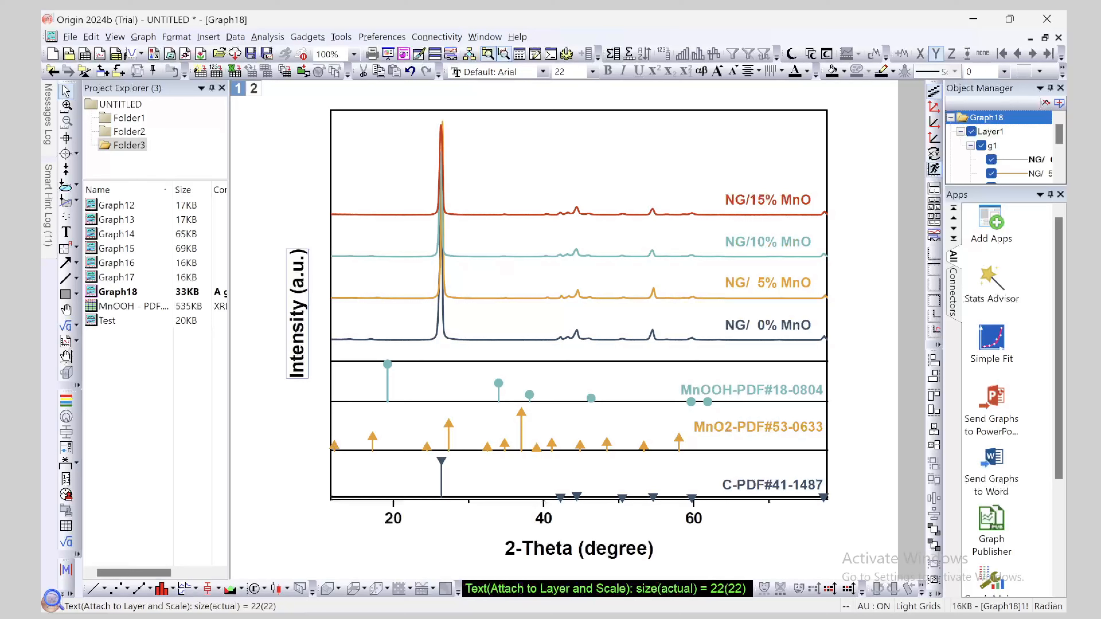
left_click(579, 548)
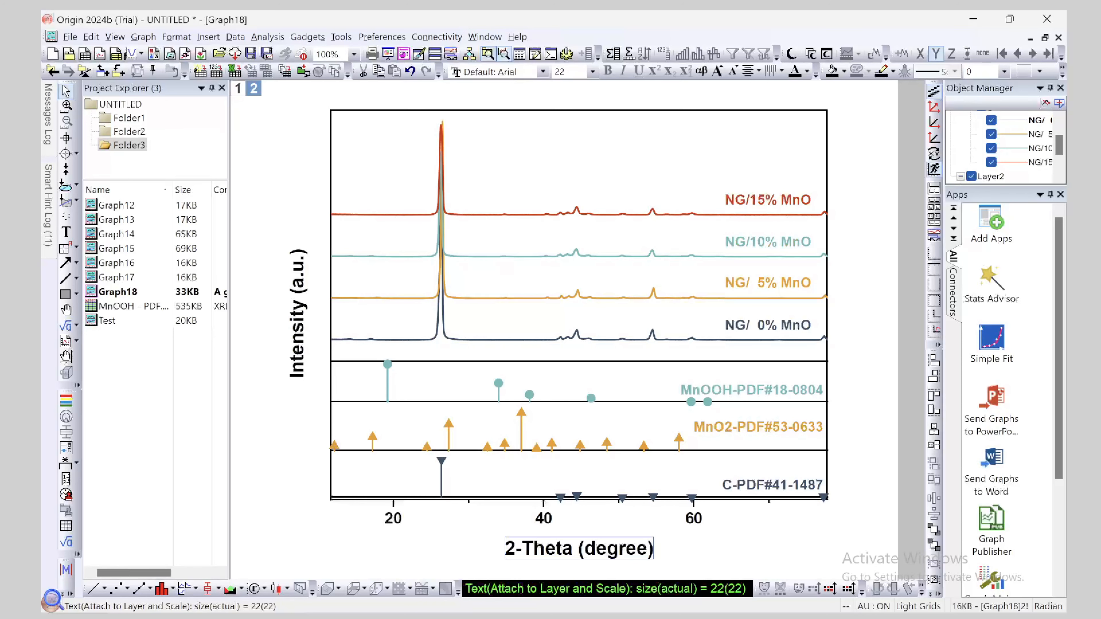
Try a solid star as the symbol shape of the C-PDF#41-1487 plot in Layer2, and cancel the change
double_click(577, 496)
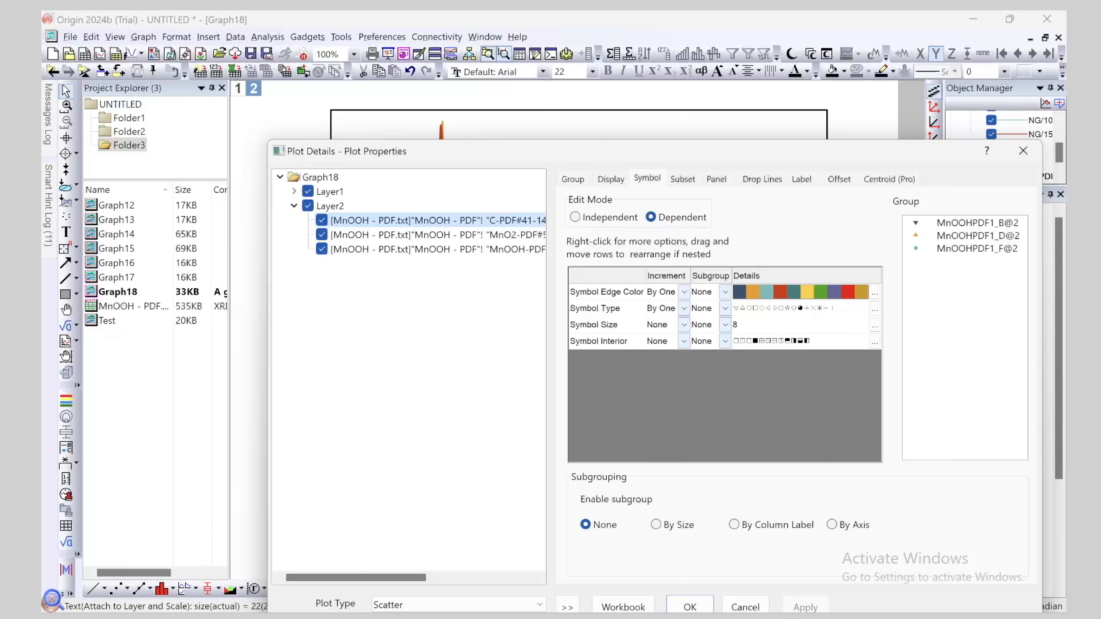
left_click(647, 179)
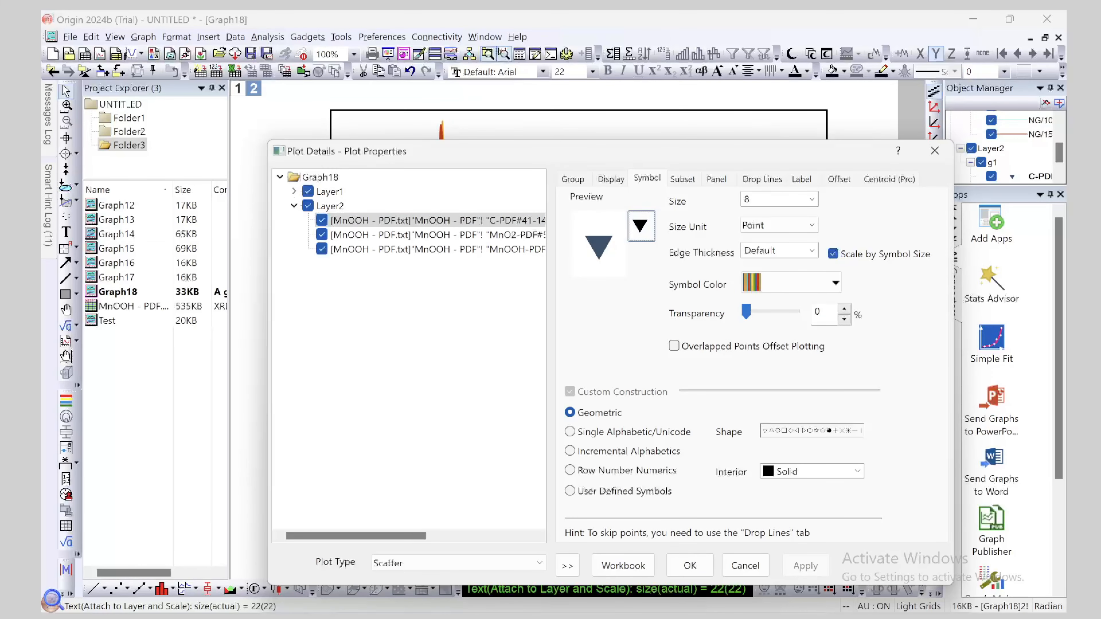
left_click_drag(434, 151, 630, 94)
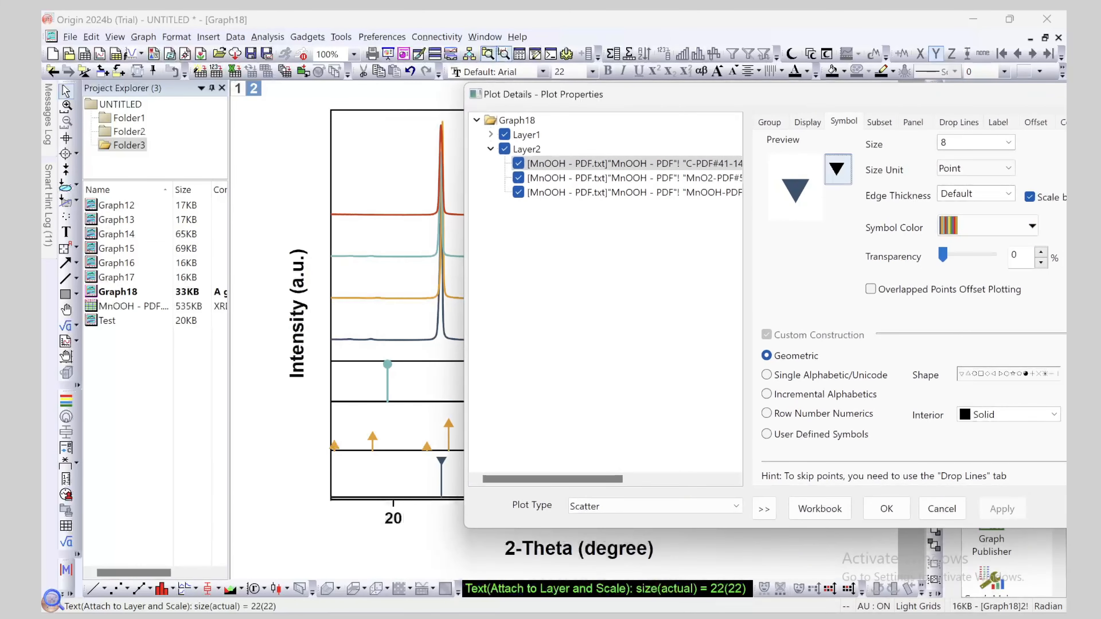
left_click(838, 168)
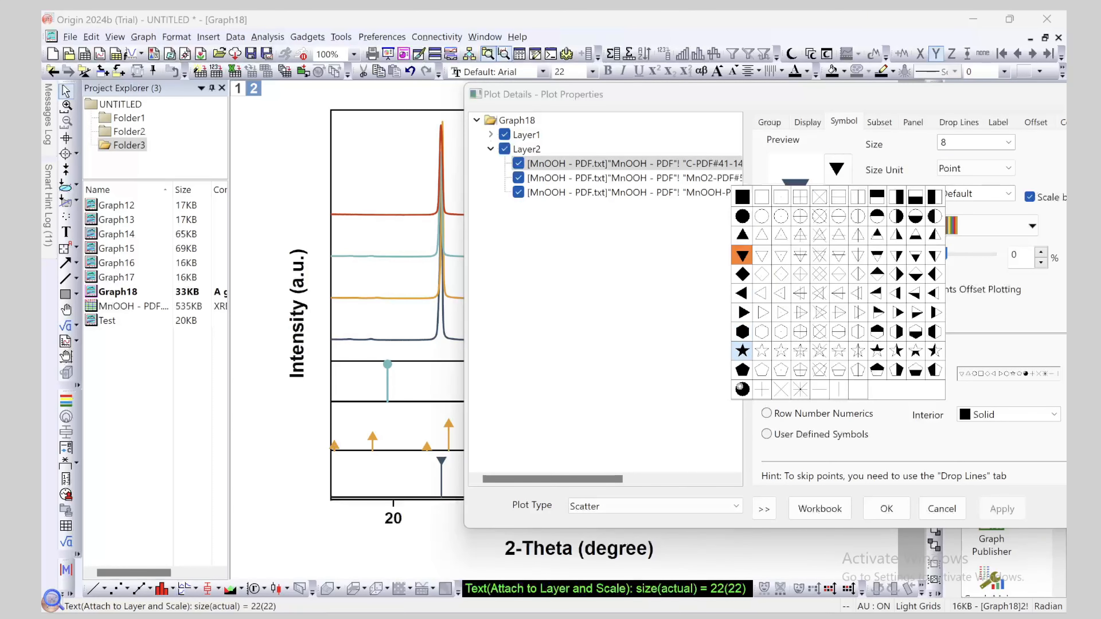
left_click(742, 351)
left_click(1002, 509)
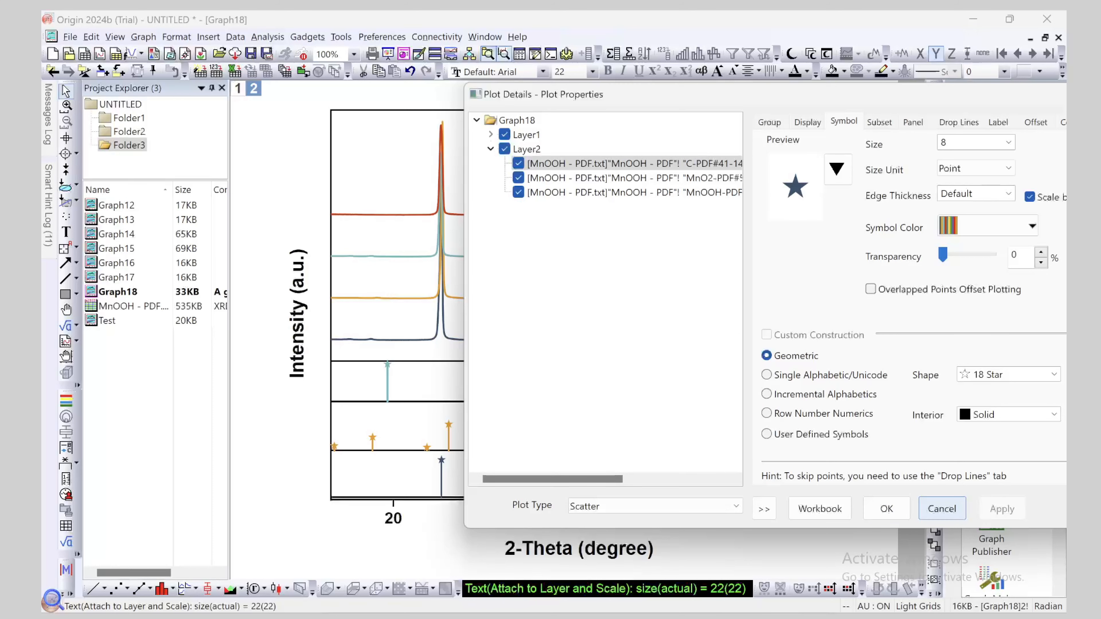
left_click(941, 509)
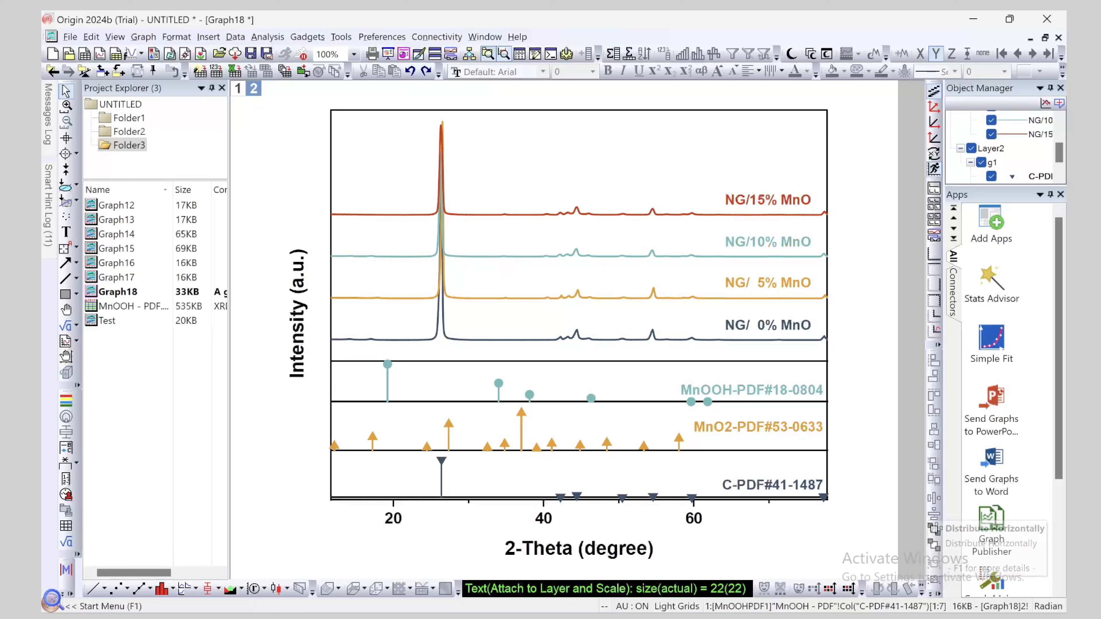
Try Independent edit mode with a solid diamond symbol for the C-PDF#41-1487 plot, and undo the change
double_click(1040, 177)
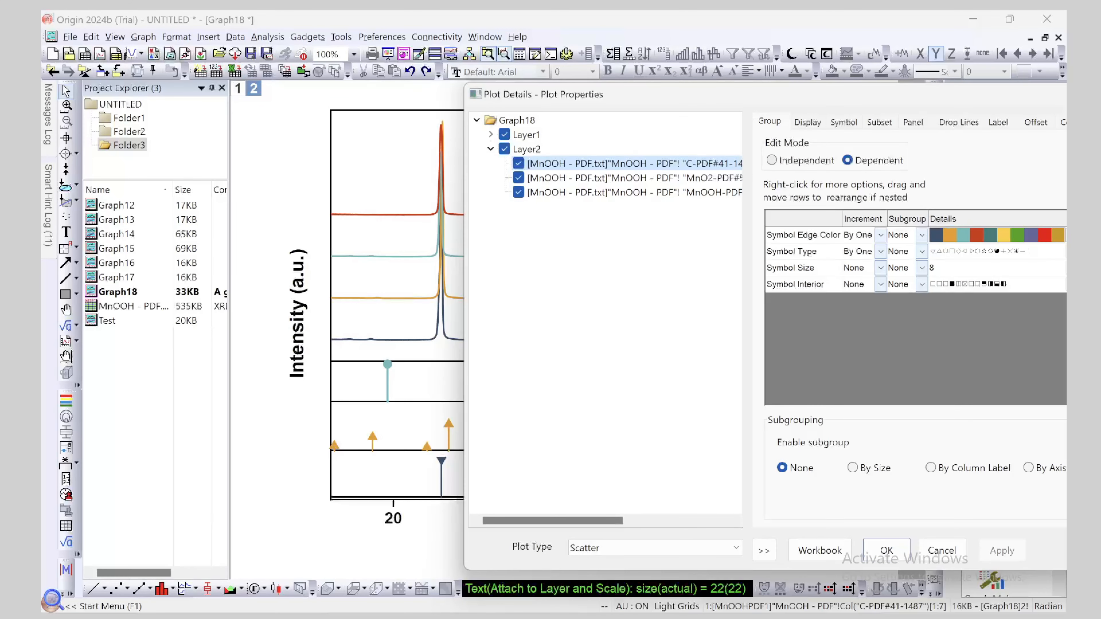
left_click(772, 161)
left_click(844, 122)
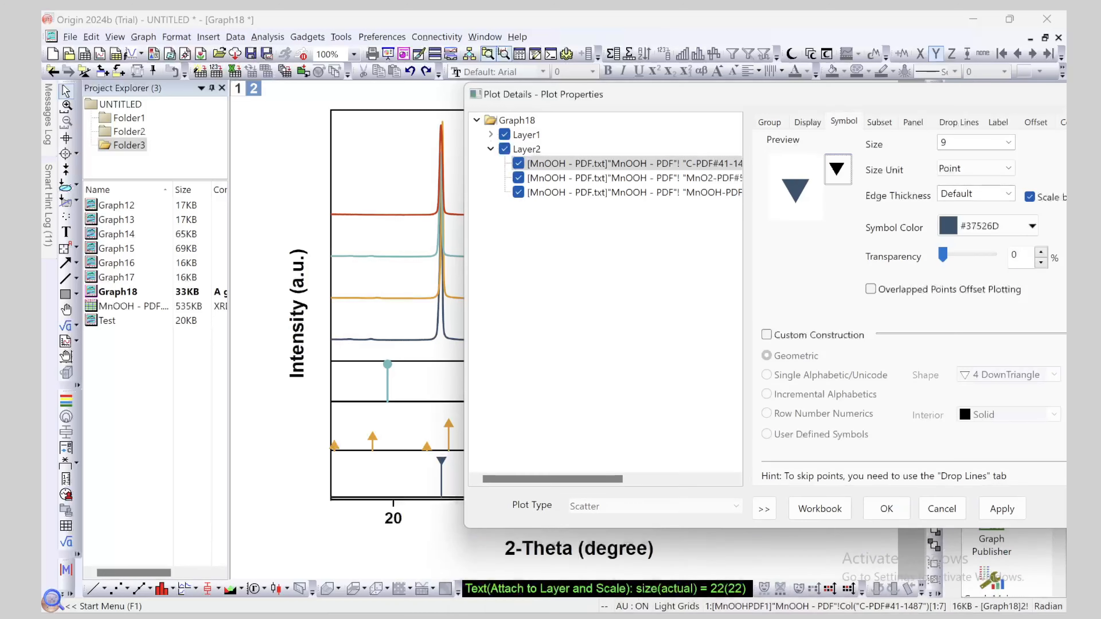
left_click(838, 168)
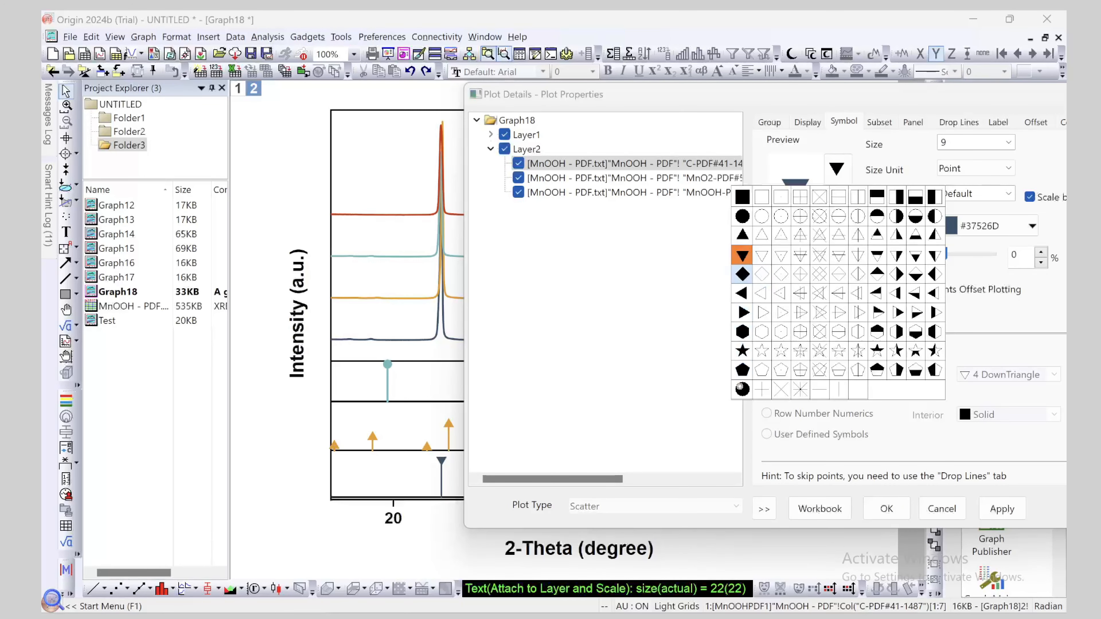
left_click(743, 274)
left_click(1002, 509)
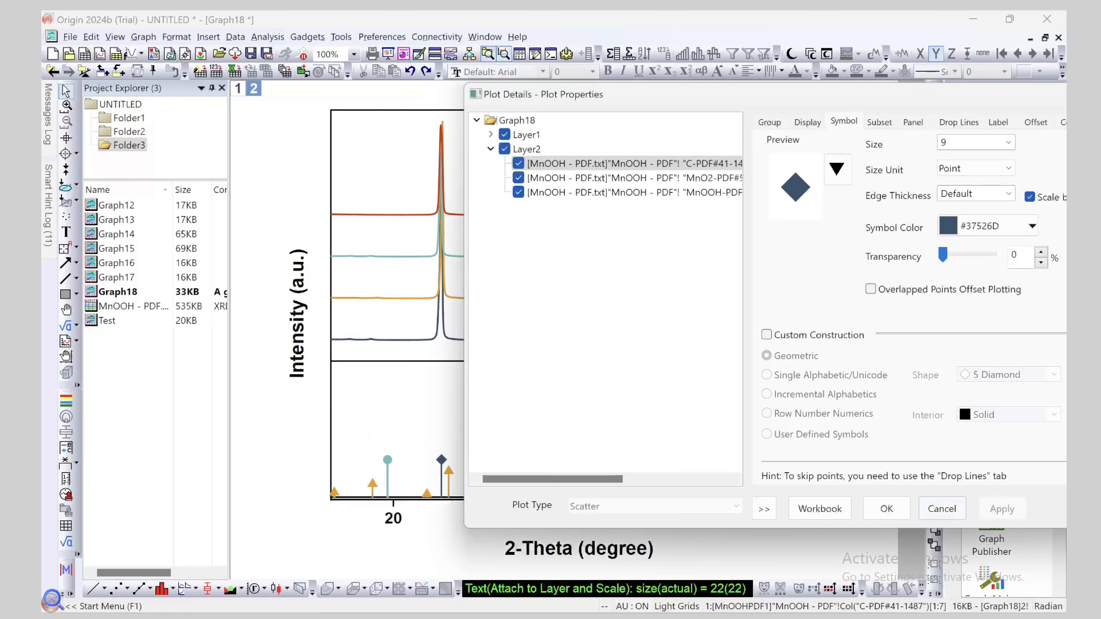
left_click(887, 509)
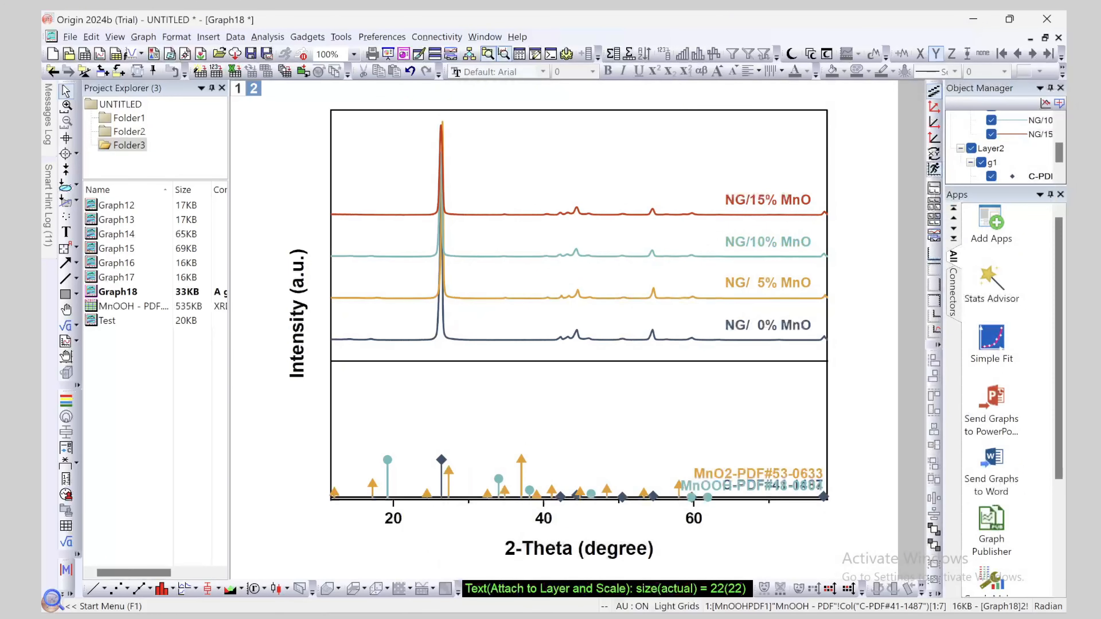
key("ctrl+z")
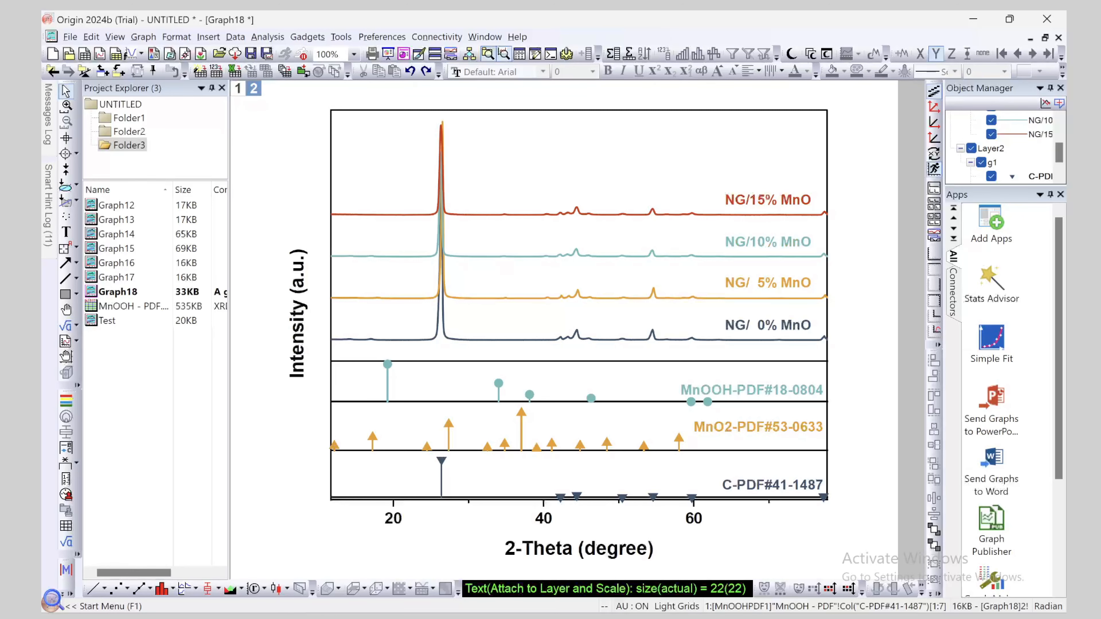
Inspect the data points of the XRD curves and the C, MnO2 and MnOOH reference peaks to compare their 2-Theta positions
mouse_move(441, 460)
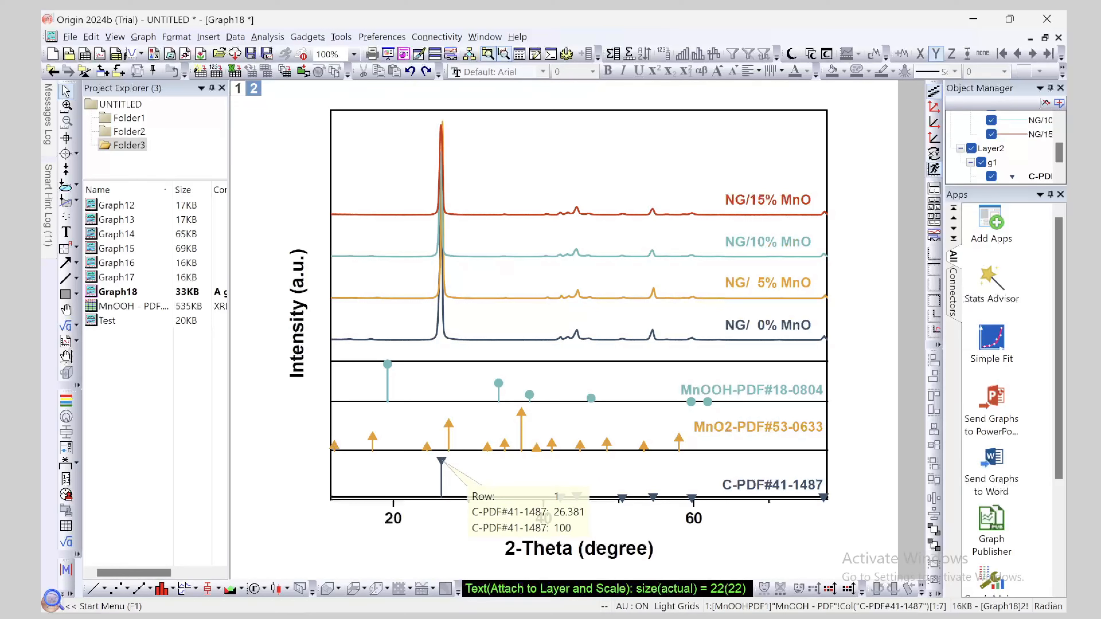
mouse_move(449, 425)
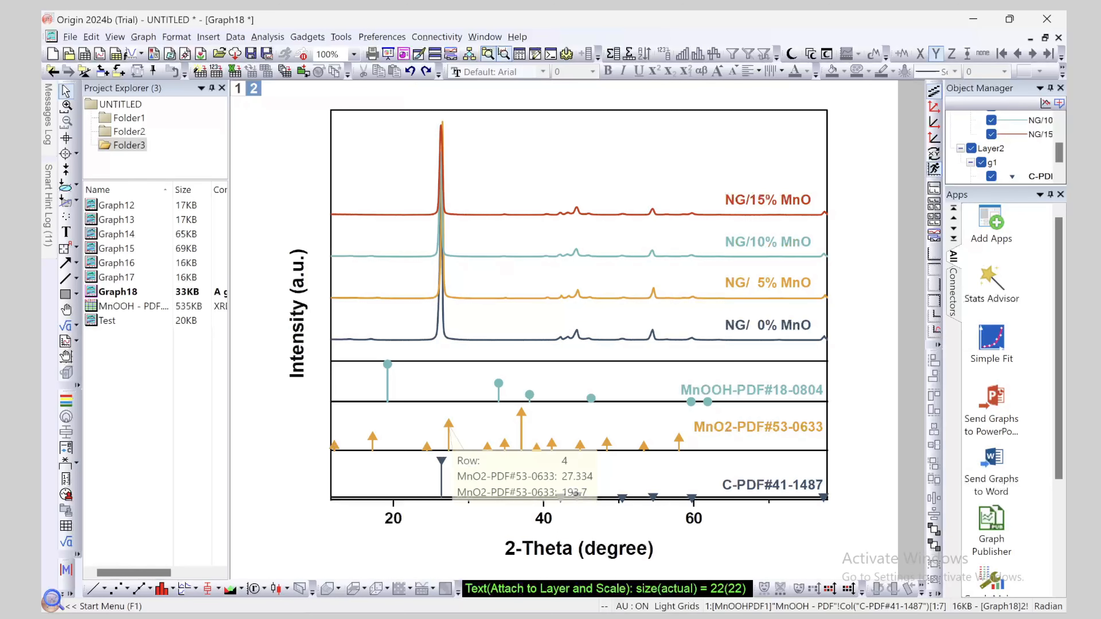
mouse_move(552, 443)
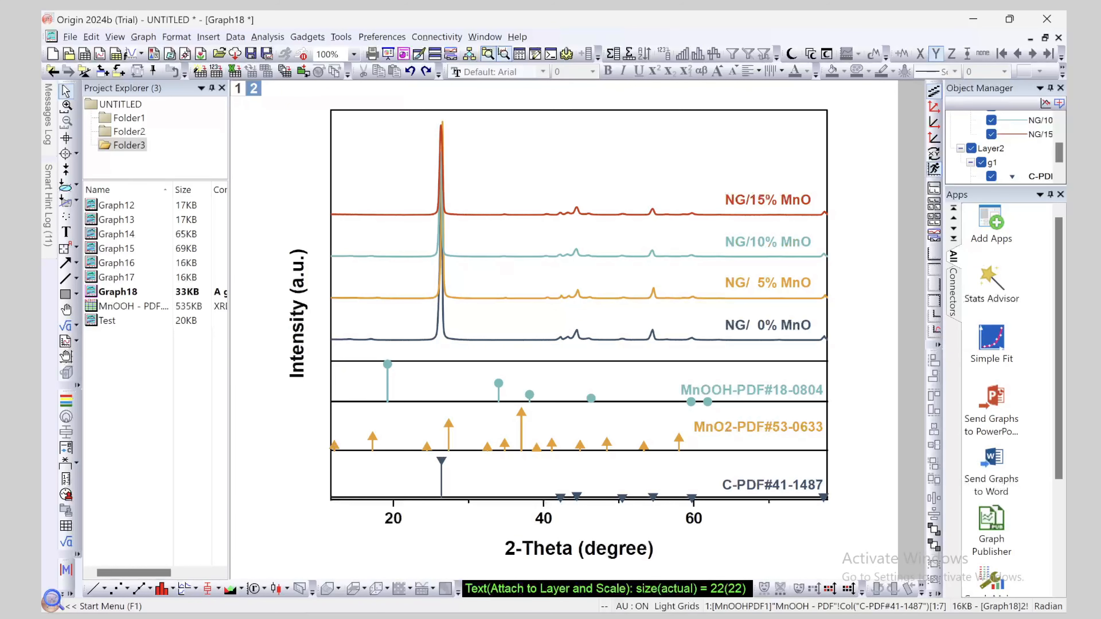
mouse_move(443, 176)
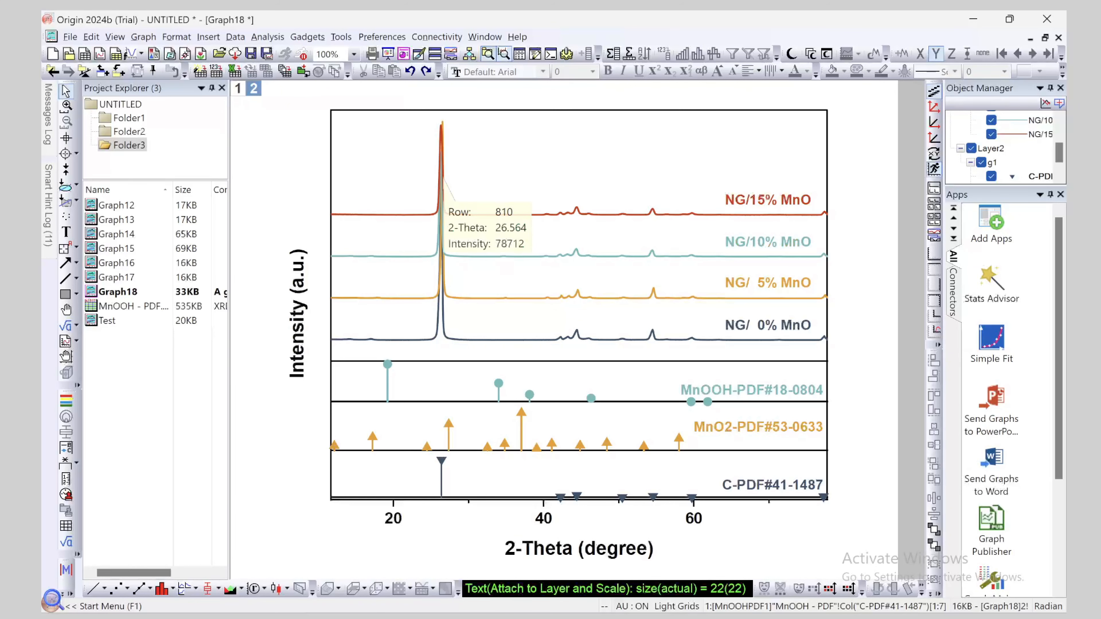
mouse_move(522, 412)
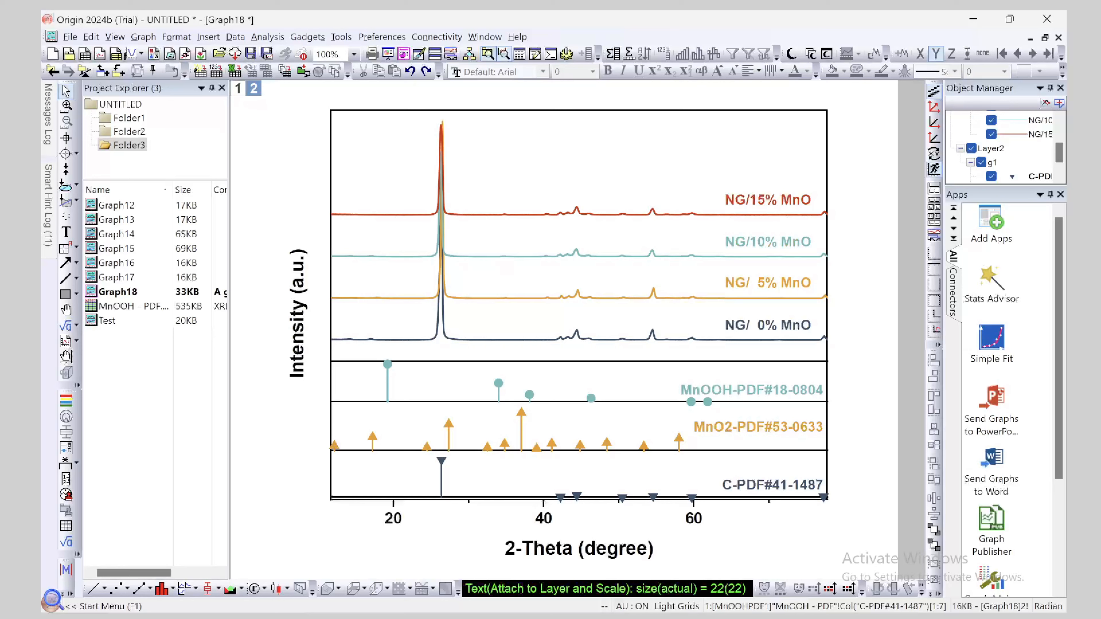
mouse_move(707, 402)
mouse_move(577, 333)
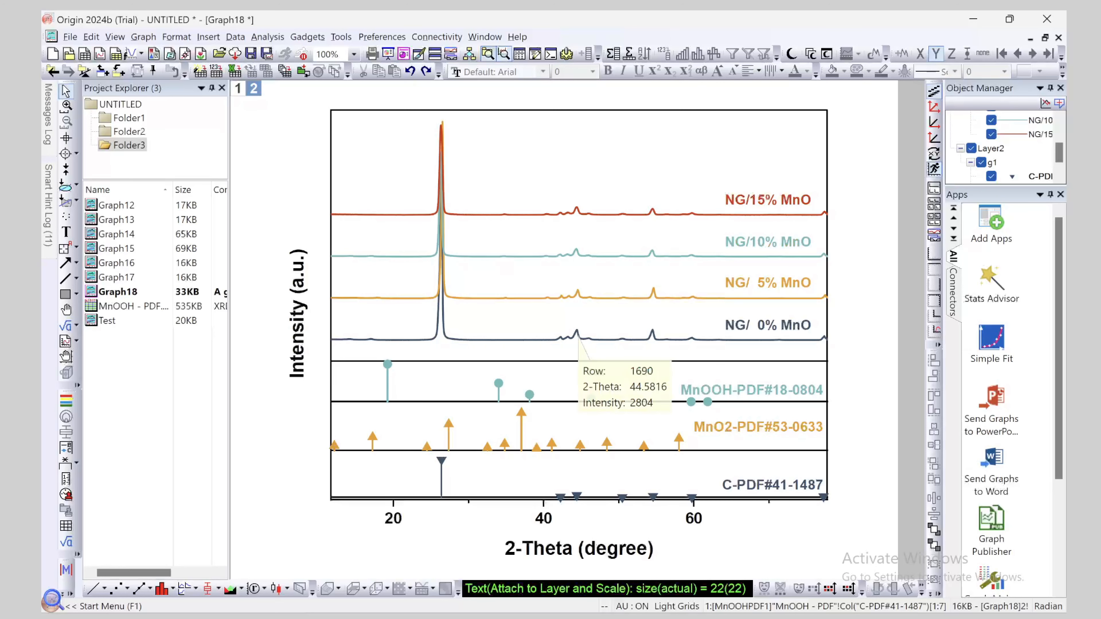
Place a Screen Reader cross-hair on the graph and align its vertical line with the strongest C-PDF#41-1487 peak
left_click(66, 138)
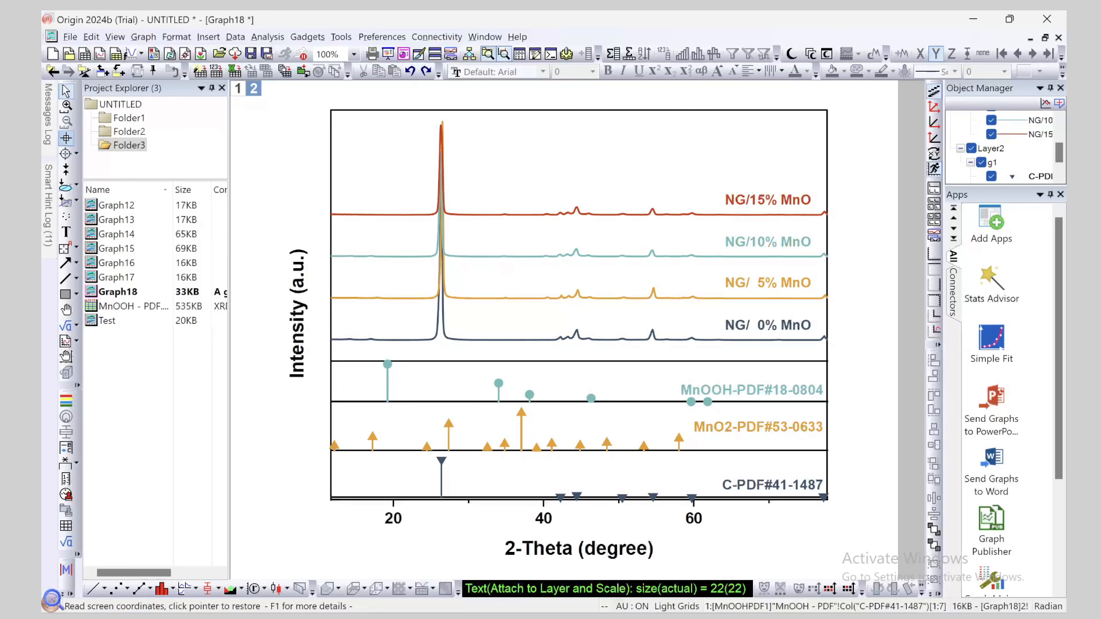
left_click(65, 154)
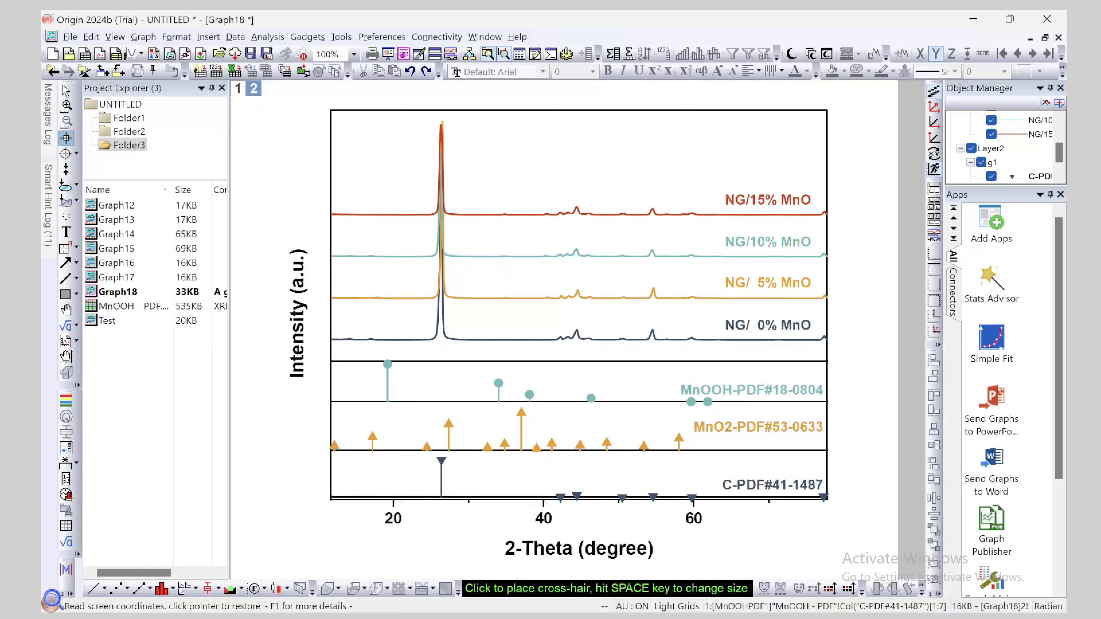
left_click(601, 203)
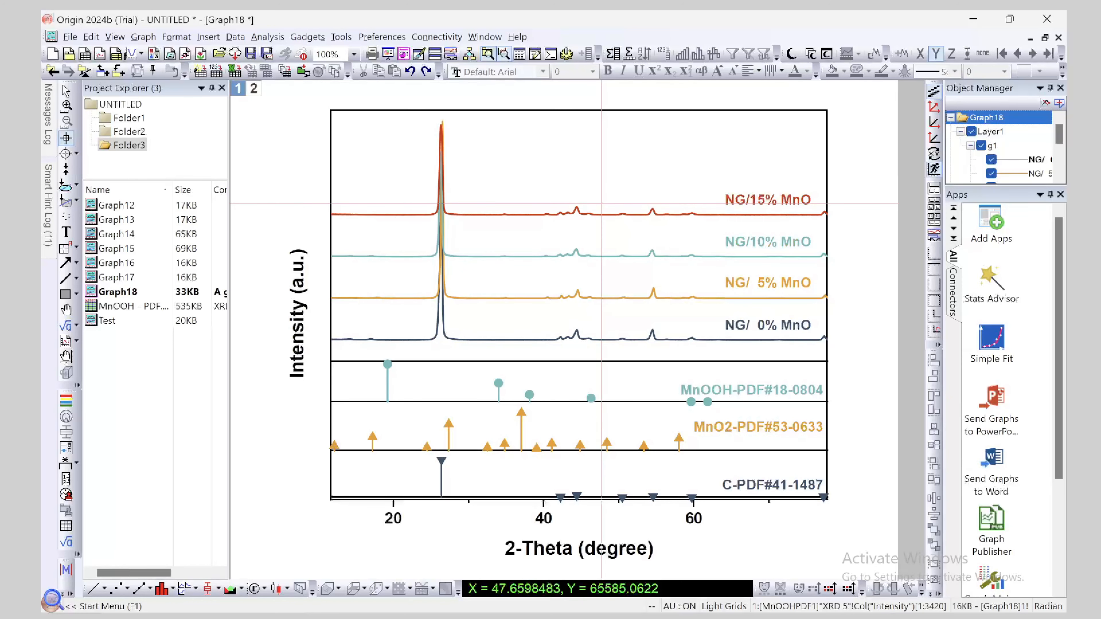
key("Right")
key("Right")
key("Right")
key("Right")
key("Right")
key("Right")
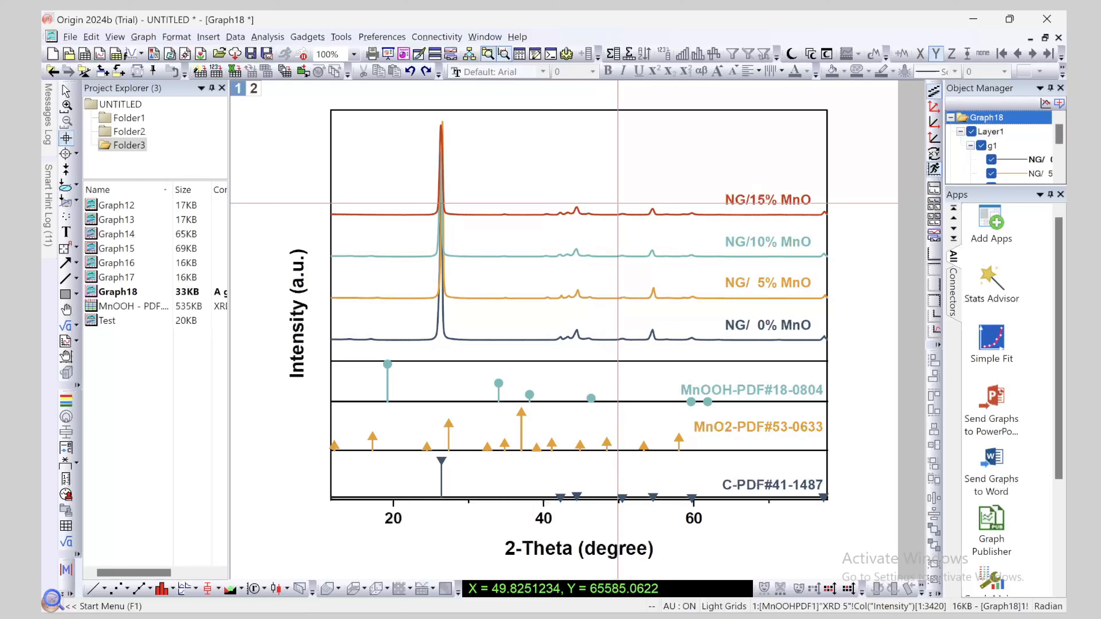
key("Right")
key("Right")
key("Right")
key("Left")
key("Left")
key("Left")
key("Left")
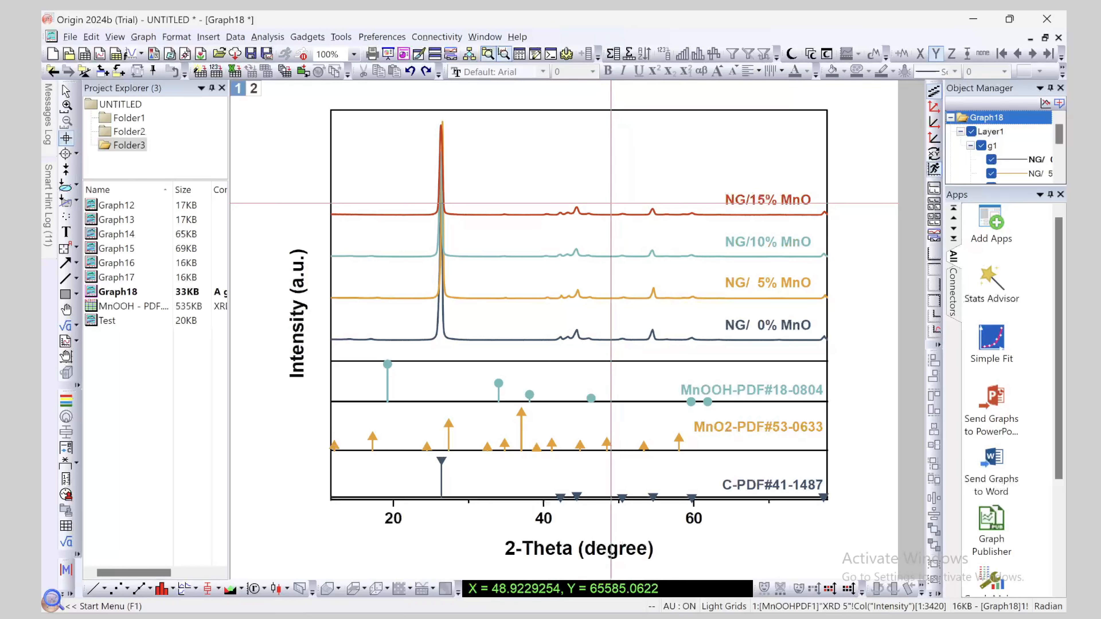
key("Left")
key("Left")
key("Left")
key("Left")
key("Left")
key("Left")
key("Left")
key("Left")
key("Left")
key("Left")
key("Left")
key("Left")
key("Left")
key("Left")
key("Left")
key("Left")
key("Left")
key("Left")
key("Left")
key("Left")
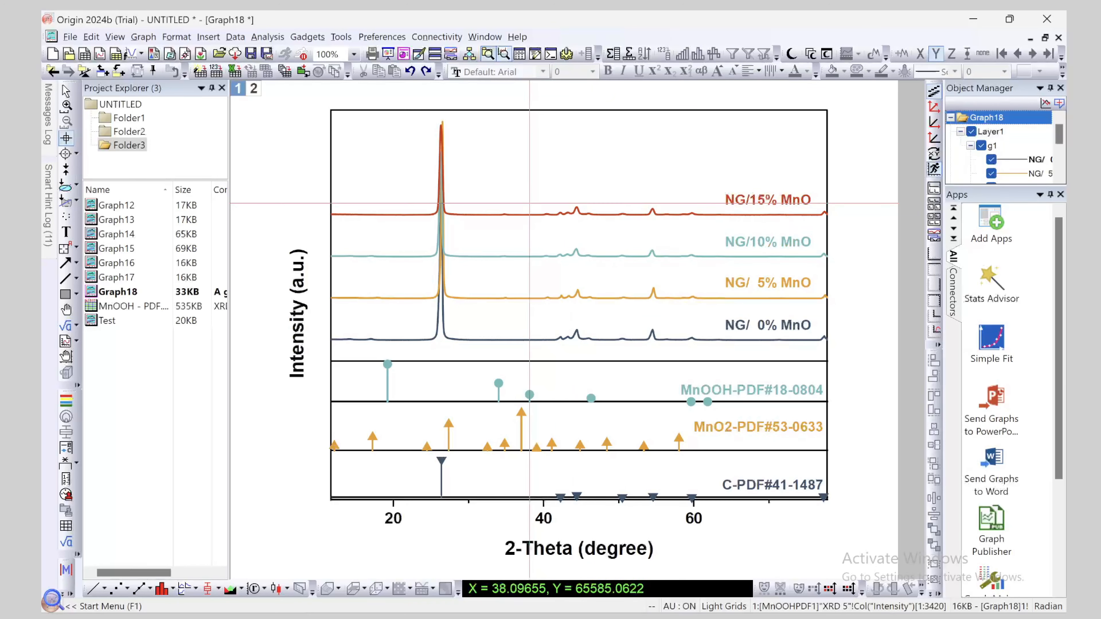
key("Left")
key("Left")
key("Left")
key("Left")
key("Left")
key("Left")
key("Left")
key("Left")
key("Left")
key("Left")
key("Left")
key("Left")
key("Left")
key("Left")
key("Left")
key("Left")
key("Left")
key("Left")
key("Left")
key("Left")
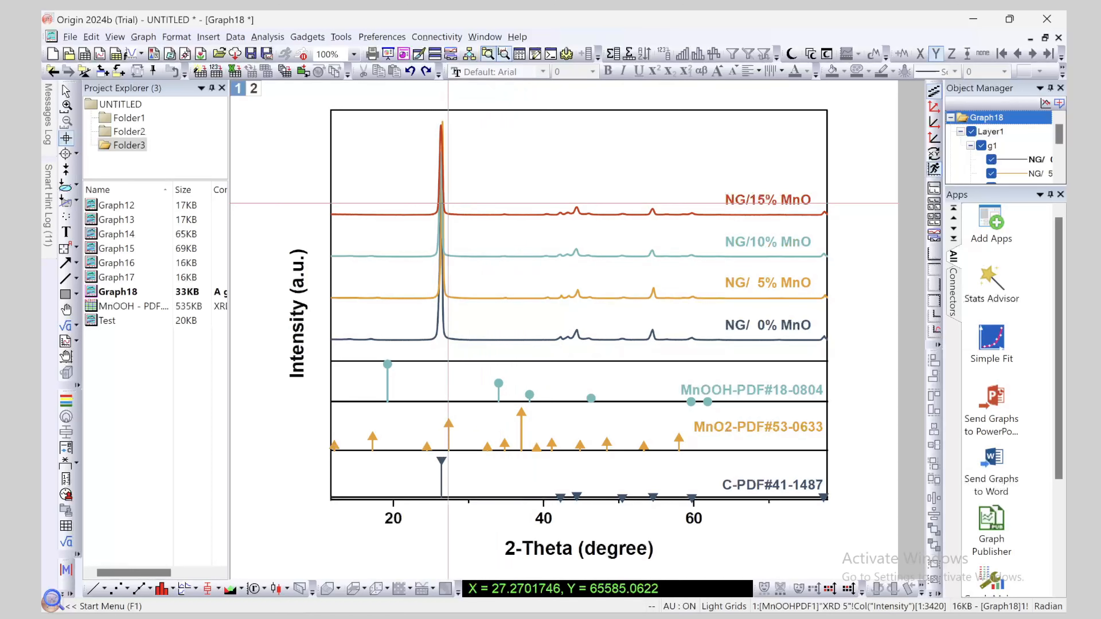
key("Left")
key("Left")
key("Left")
key("Left")
key("Left")
key("Left")
key("Right")
key("Right")
key("Right")
key("Right")
key("Right")
key("Right")
key("Right")
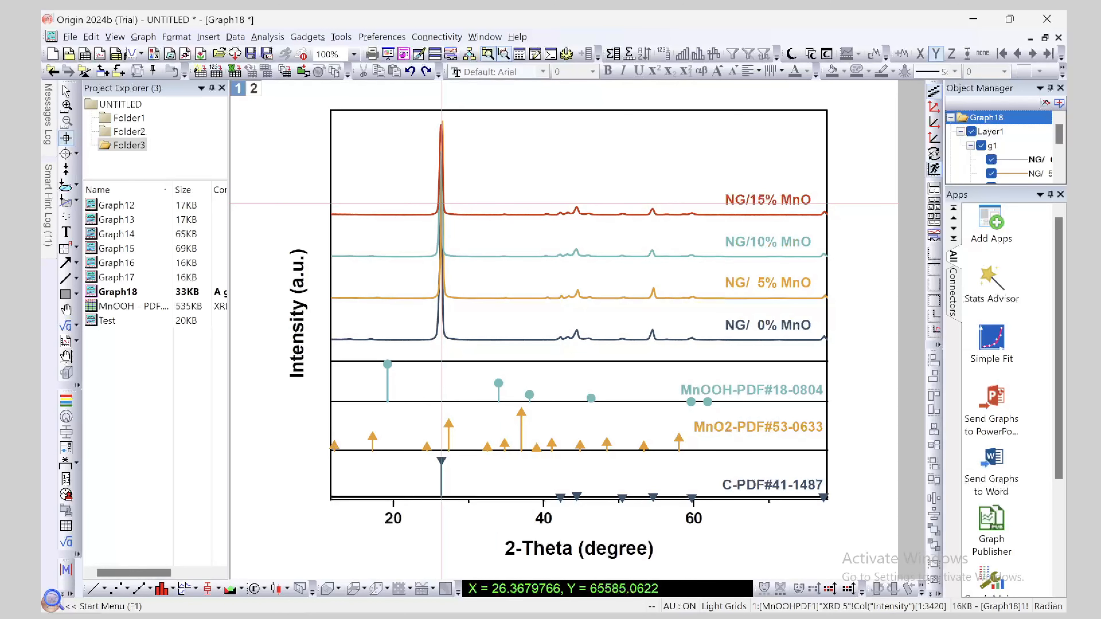
Shift the cross-hair to the tallest MnO2-PDF#53-0633 peak to compare it with the XRD curves
key("Right")
key("Right")
key("Right")
key("Right")
key("Right")
key("Right")
key("Right")
key("Right")
key("Right")
key("Right")
key("Right")
key("Right")
key("Right")
key("Right")
key("Right")
key("Right")
key("Right")
key("Right")
key("Right")
key("Right")
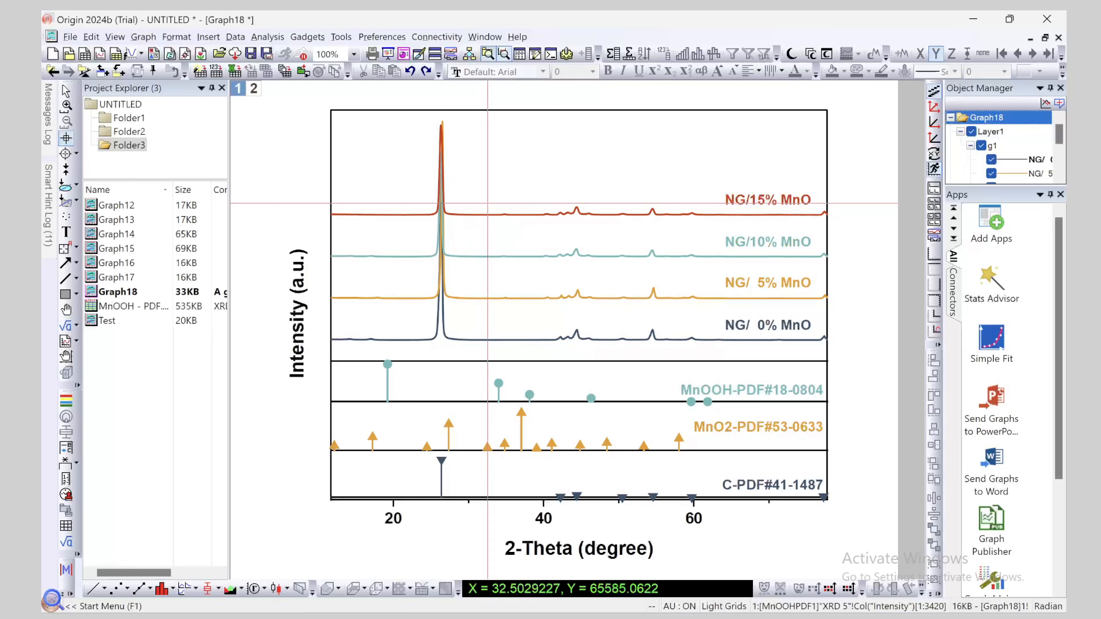
key("Right")
key("Right")
key("Right")
key("Right")
key("Right")
key("Right")
key("Right")
key("Right")
key("Right")
key("Right")
key("Right")
key("Right")
key("Right")
key("Right")
key("Right")
key("Right")
key("Right")
key("Right")
key("Right")
key("Right")
key("Left")
key("Left")
key("Left")
key("Left")
key("Left")
key("Left")
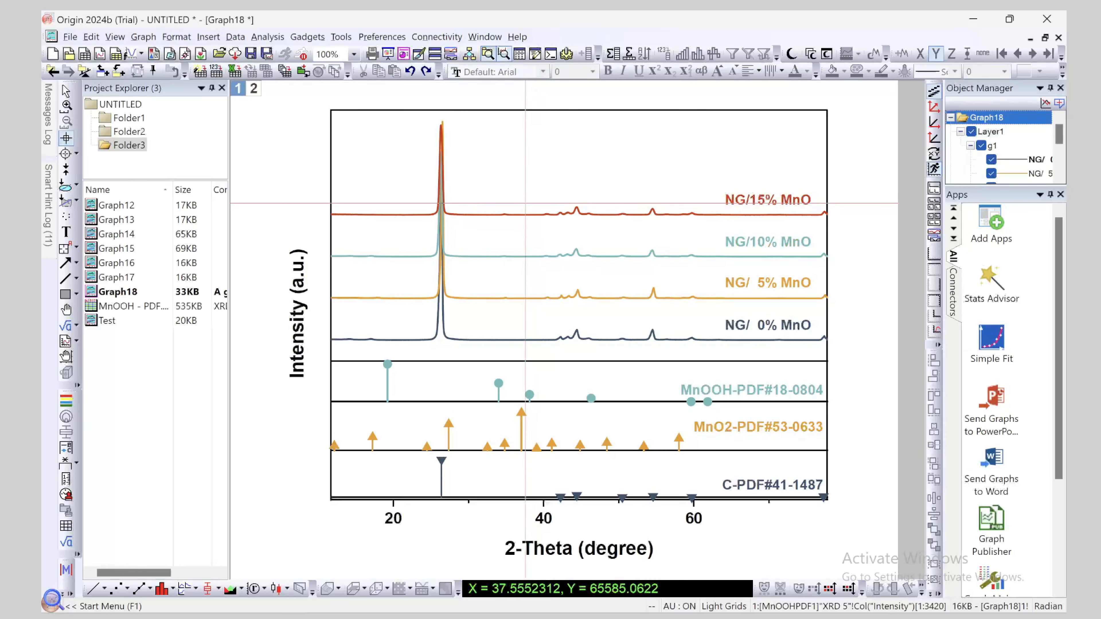
key("Right")
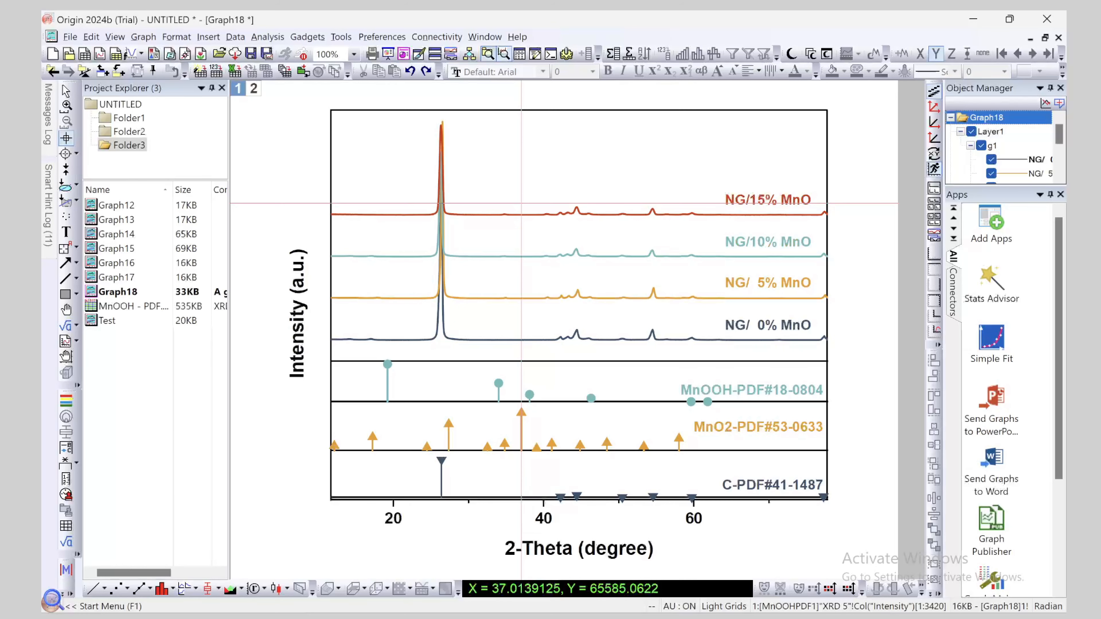
Shift the cross-hair to the small XRD peak between 40 and 50 degrees that lines up with a C-PDF#41-1487 marker
key("Right")
key("Right")
key("Right")
key("Right")
key("Right")
key("Right")
key("Right")
key("Right")
key("Right")
key("Right")
key("Right")
key("Right")
key("Right")
key("Right")
key("Right")
key("Right")
key("Right")
key("Right")
key("Right")
key("Right")
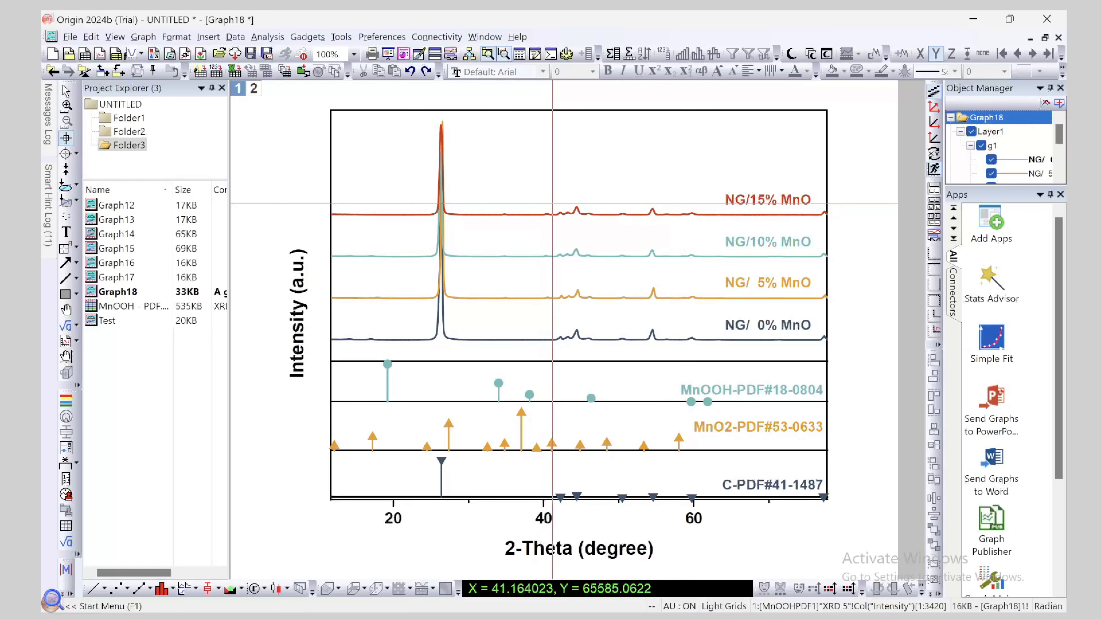
key("Right")
key("Right")
key("Right")
key("Right")
key("Right")
key("Right")
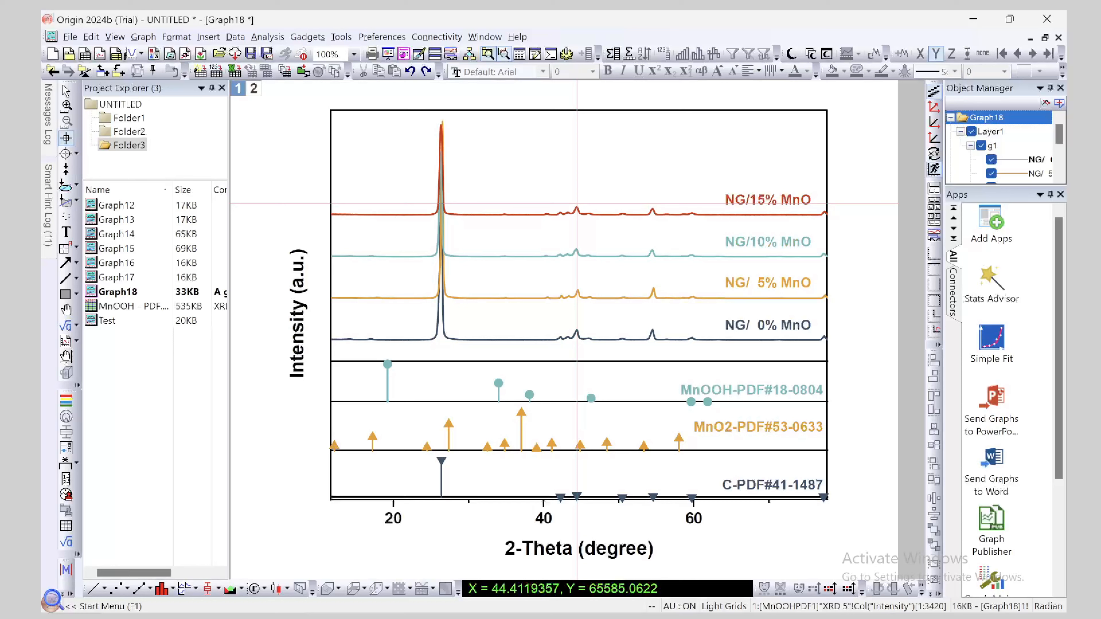
Shift the cross-hair to the small XRD peak between 50 and 60 degrees that lines up with a C-PDF#41-1487 marker
key("Right")
key("Right")
key("Right")
key("Right")
key("Right")
key("Right")
key("Right")
key("Right")
key("Right")
key("Right")
key("Right")
key("Right")
key("Right")
key("Right")
key("Right")
key("Right")
key("Right")
key("Right")
key("Right")
key("Right")
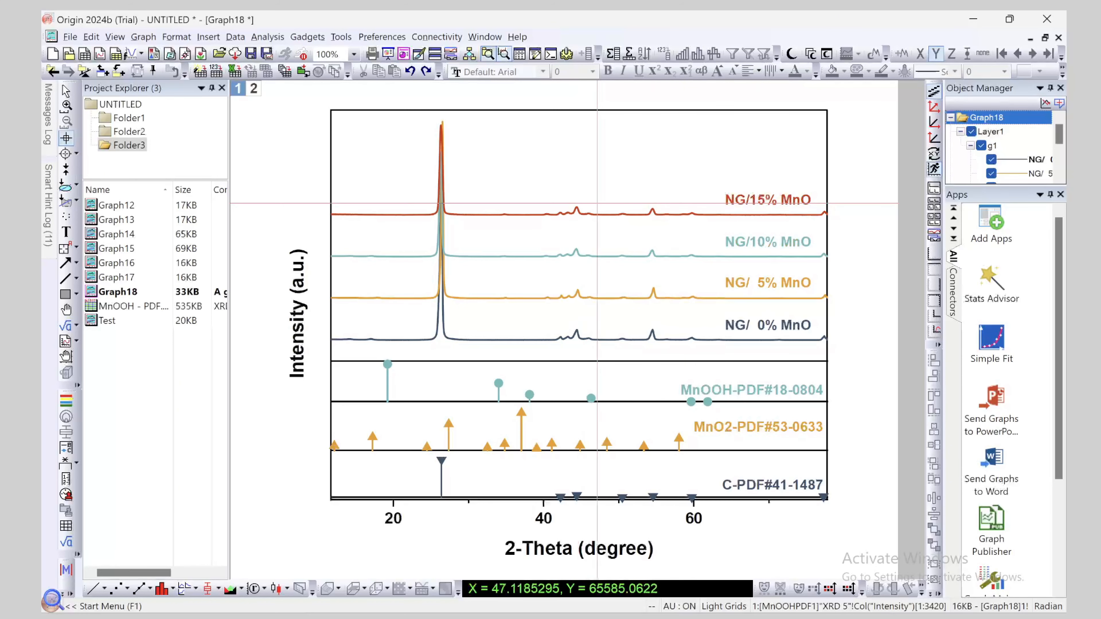
key("Right")
key("Right")
key("Right")
key("Right")
key("Right")
key("Right")
key("Right")
key("Right")
key("Right")
key("Right")
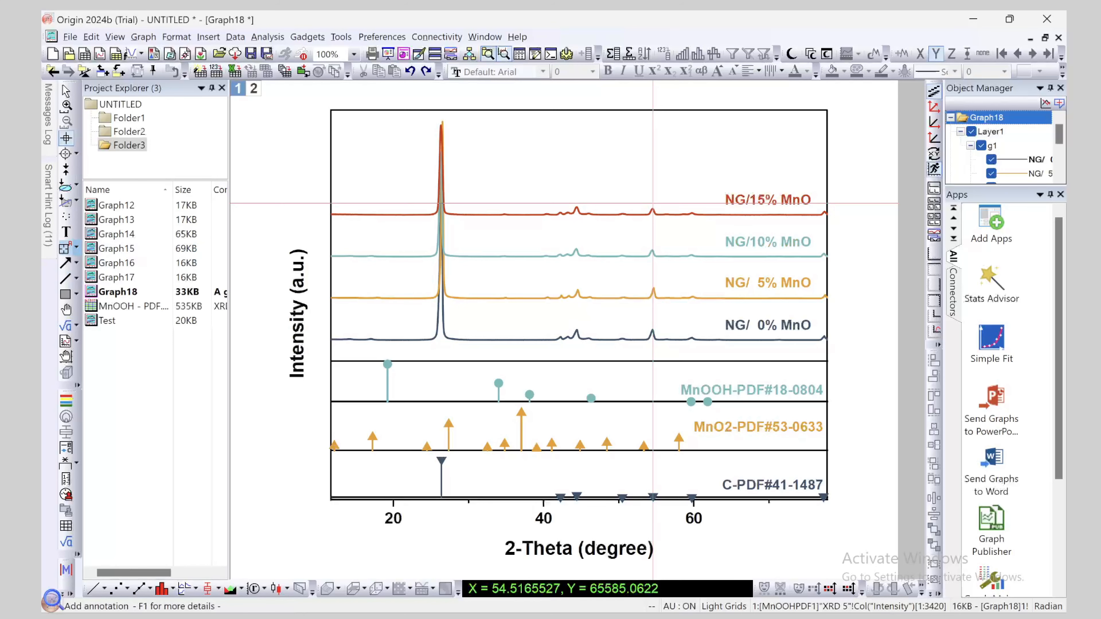
Add the text labels 011 and 100 above the two small NG/15% MnO peaks near 44 and 54 degrees
left_click(66, 232)
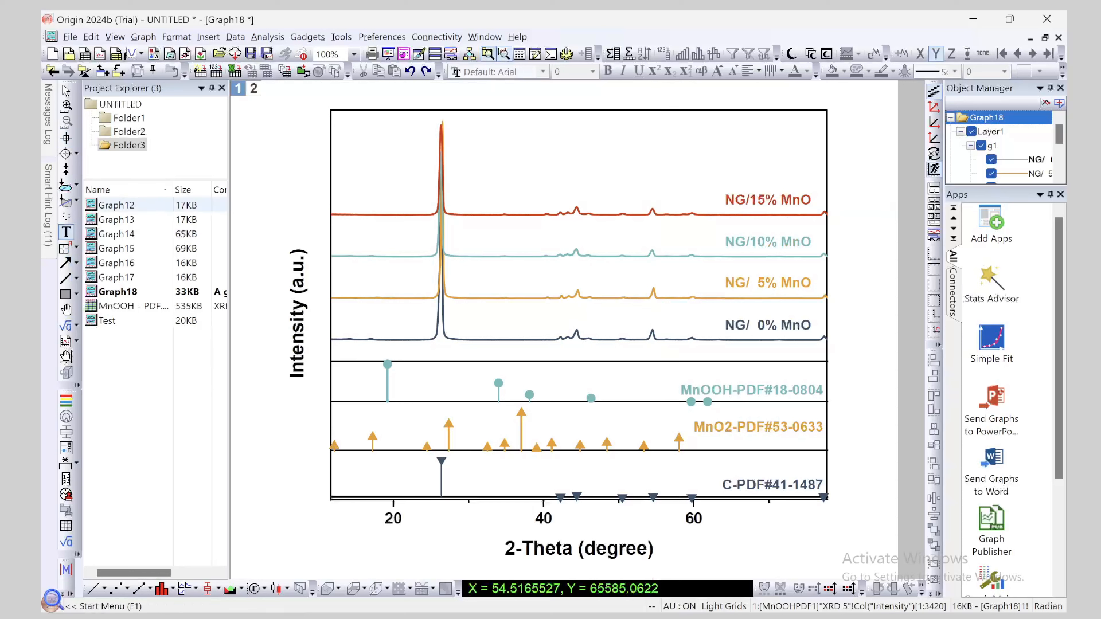
left_click(580, 193)
type("011")
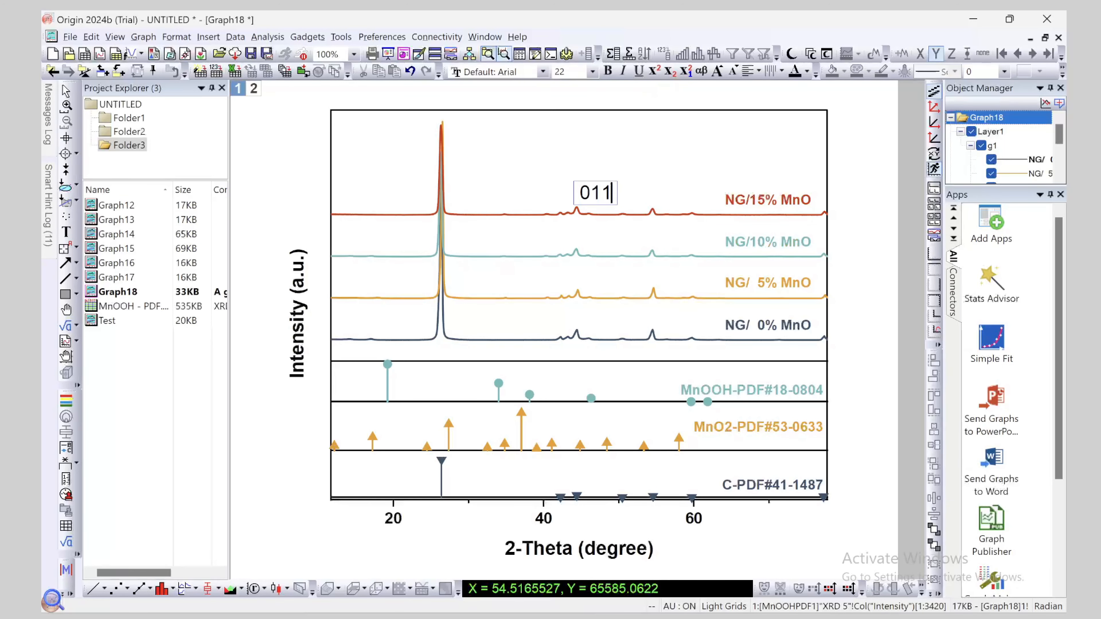
left_click(513, 174)
left_click(65, 232)
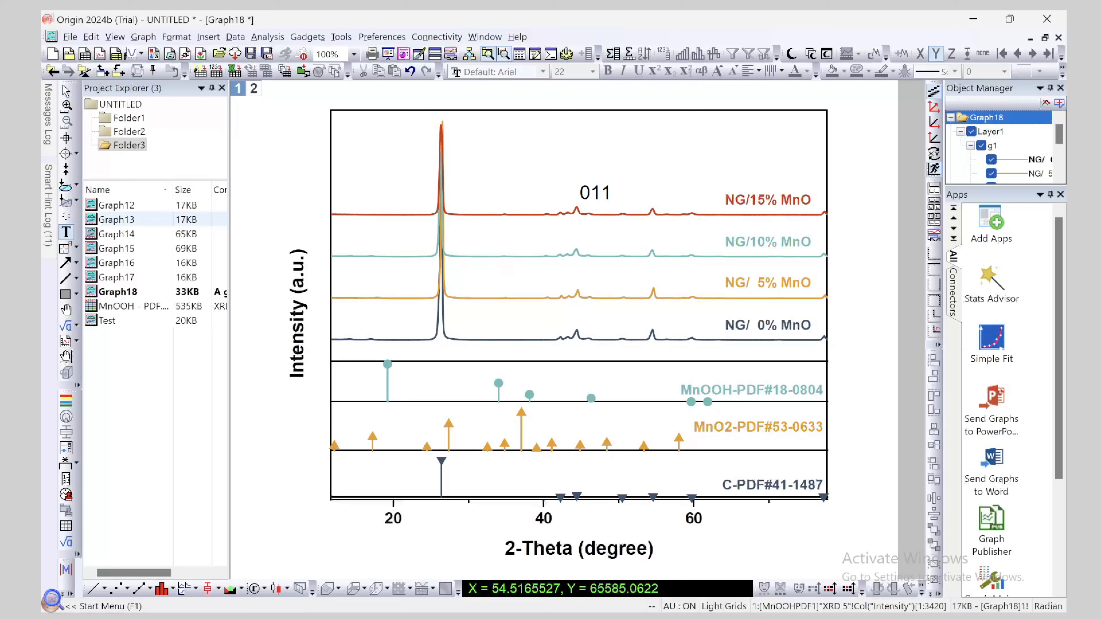
left_click(653, 193)
type("100")
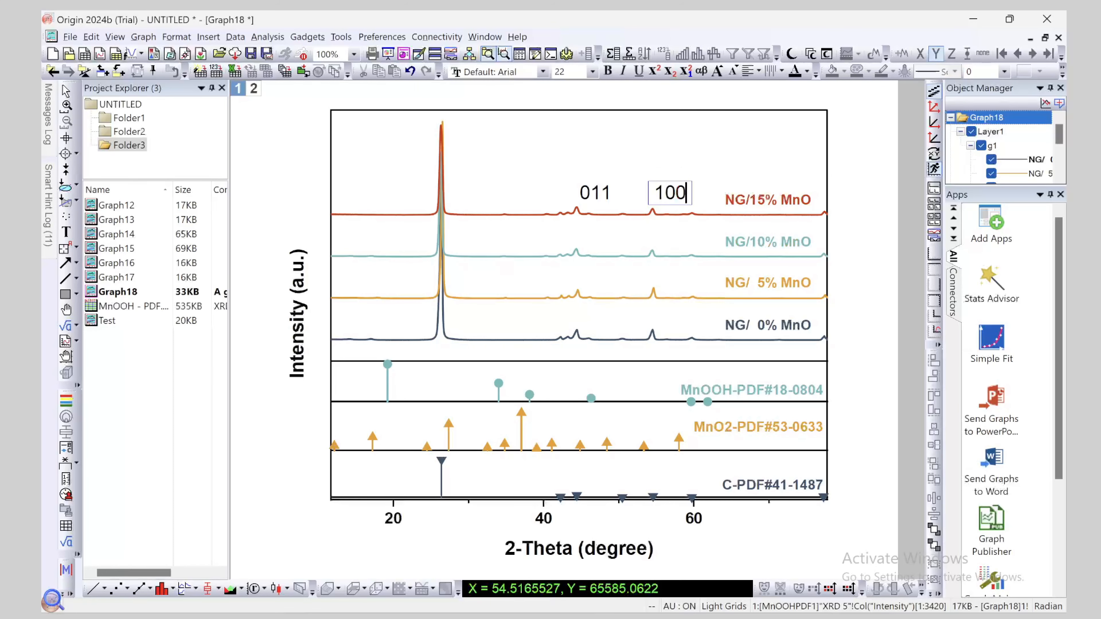
key("Escape")
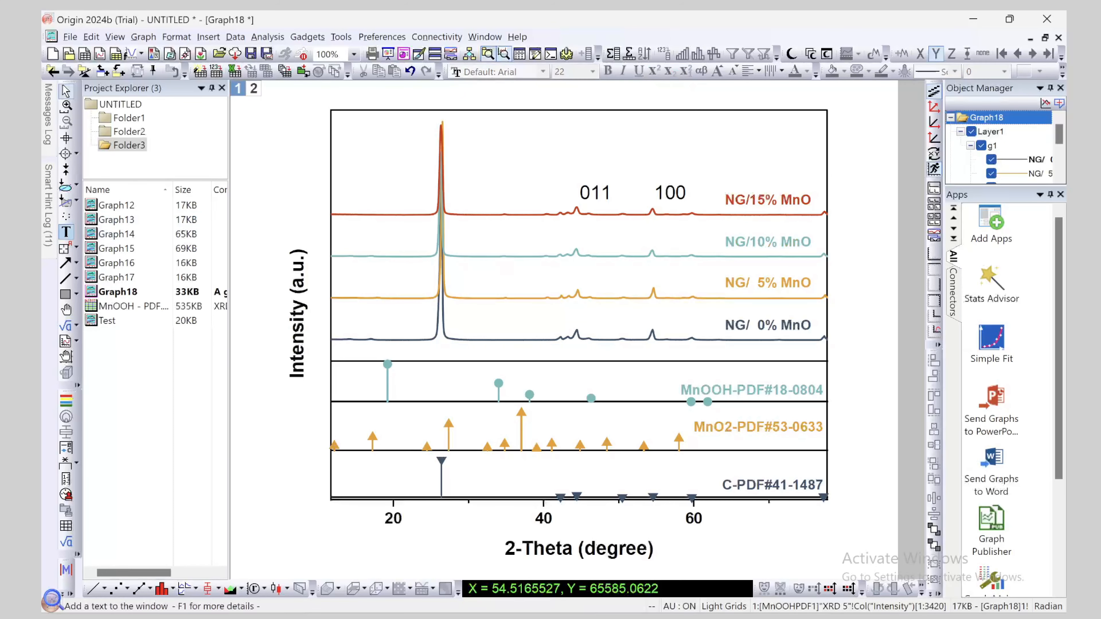
Add a Carbon text label above the 100 label over the NG/15% MnO curve
left_click(66, 232)
left_click(653, 171)
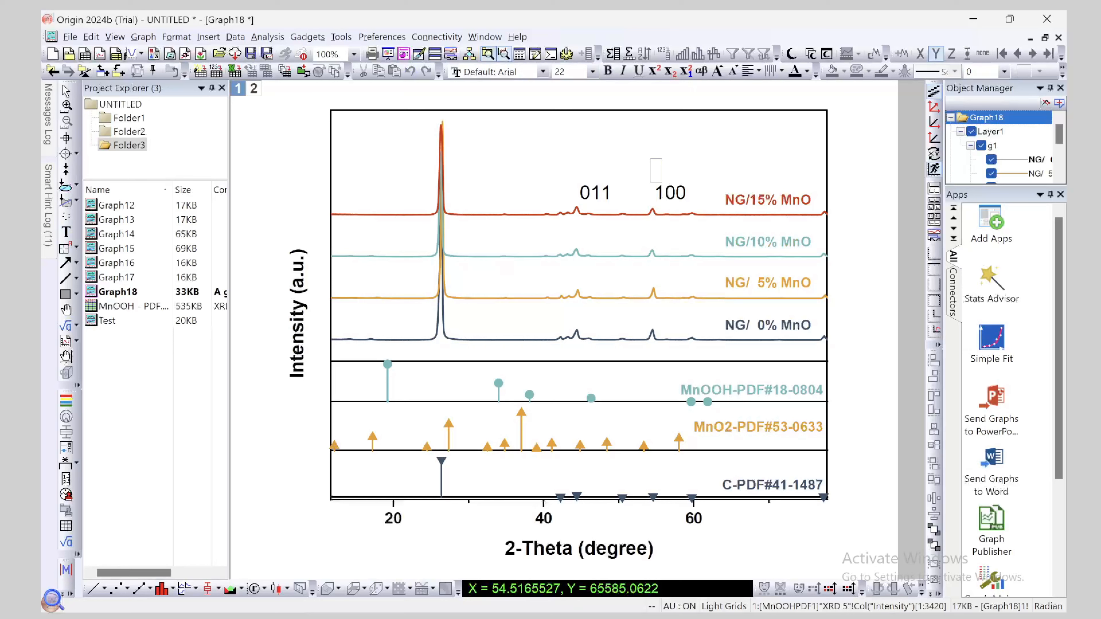
type("Carbin")
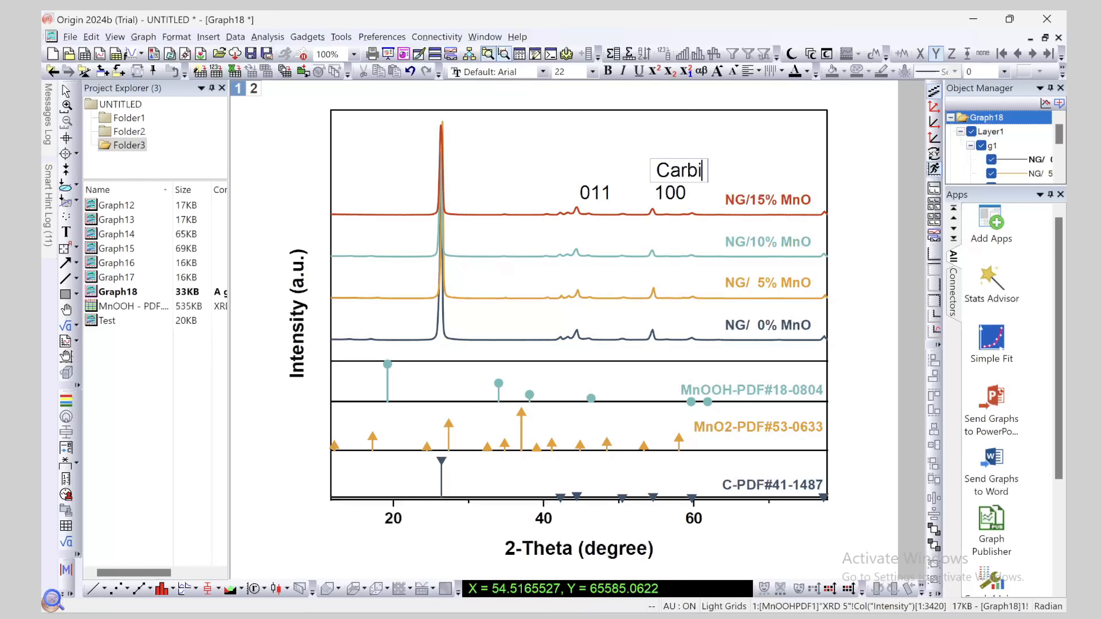
key("BackSpace")
key("BackSpace")
type("on")
left_click(690, 141)
Shrink the Carbon label to size 17 and the 100 label to size 16.5, shifting both towards the peak below
mouse_move(687, 170)
left_mouse_down()
mouse_move(665, 167)
mouse_move(693, 153)
mouse_move(683, 157)
left_mouse_up()
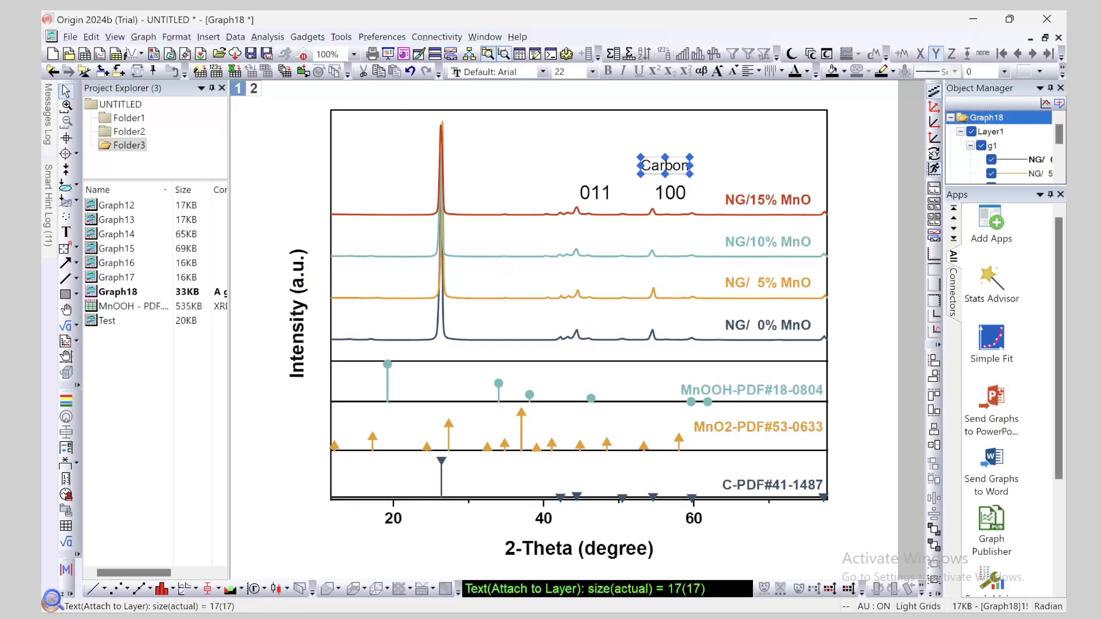
left_click(671, 193)
left_click_drag(671, 193, 659, 186)
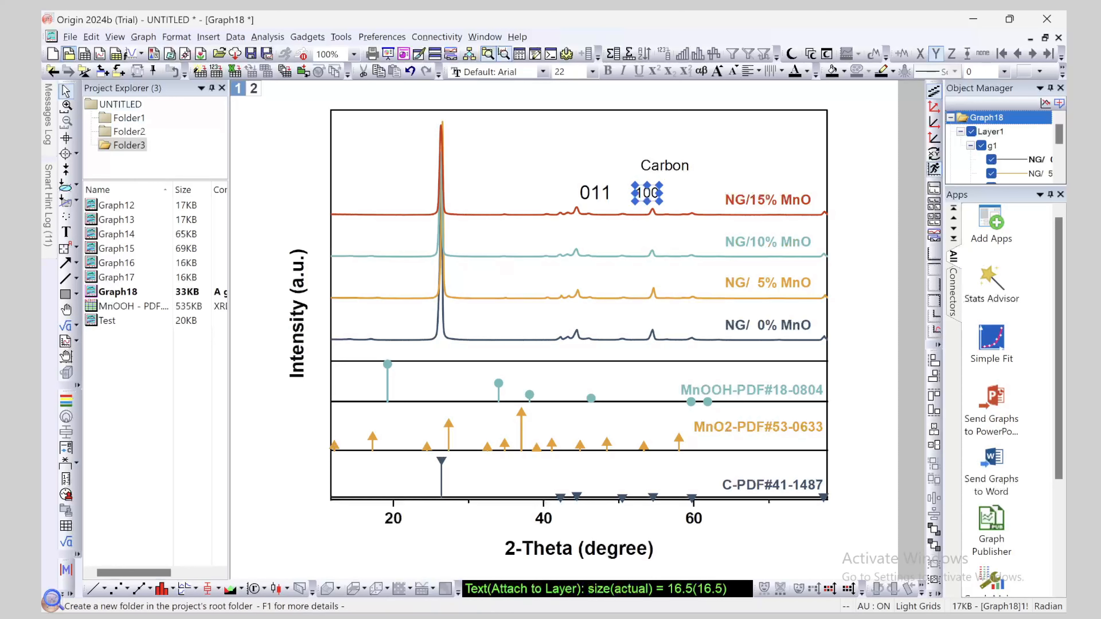
left_click(70, 37)
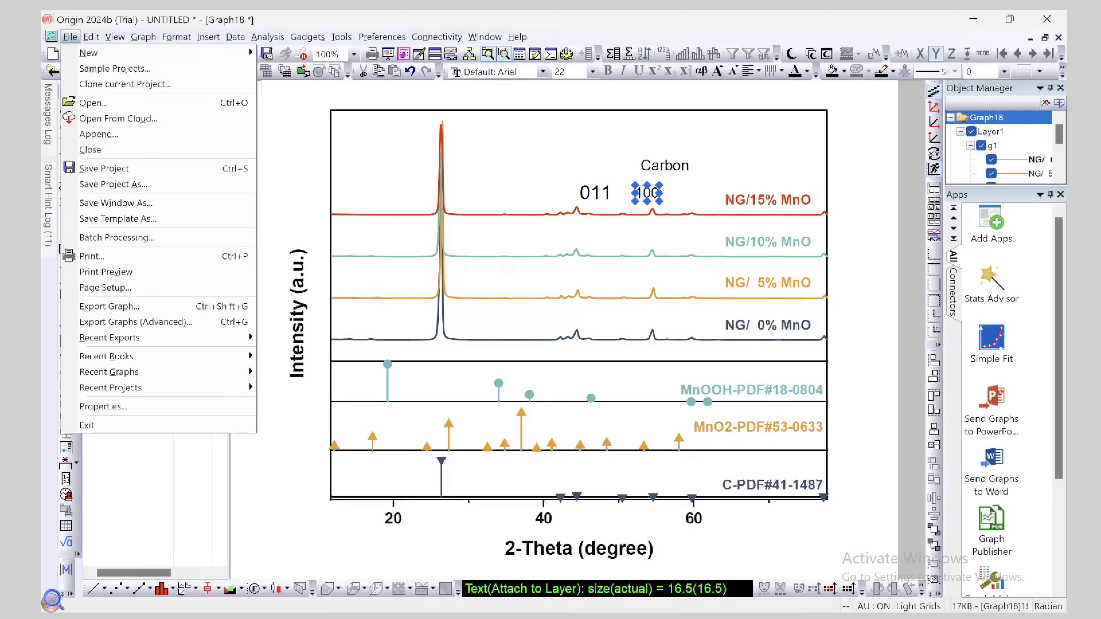
left_click(280, 347)
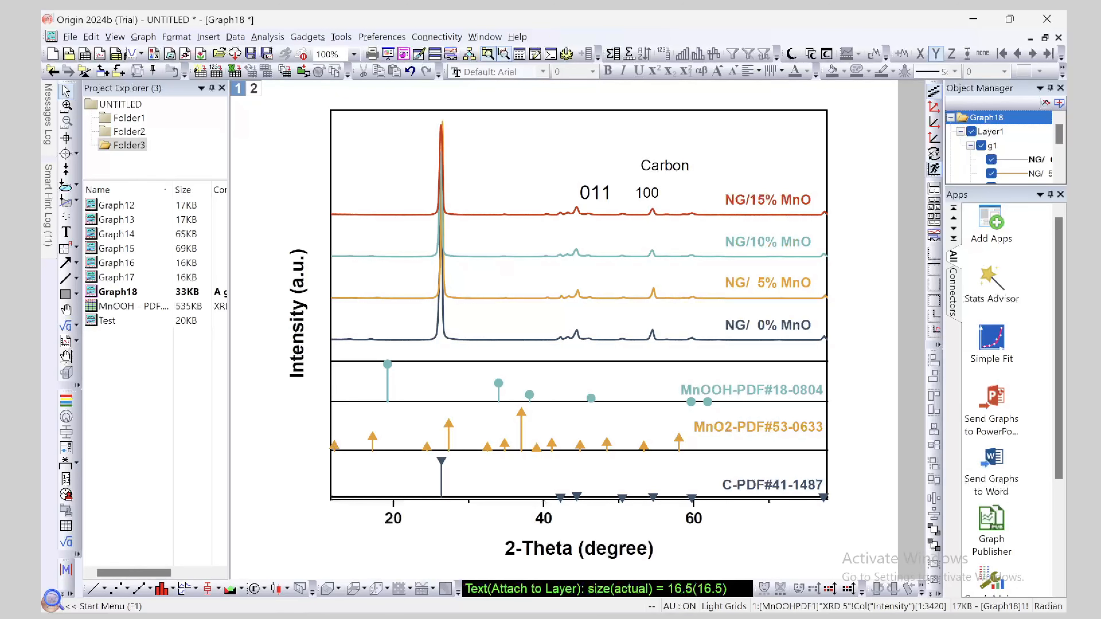
key("alt")
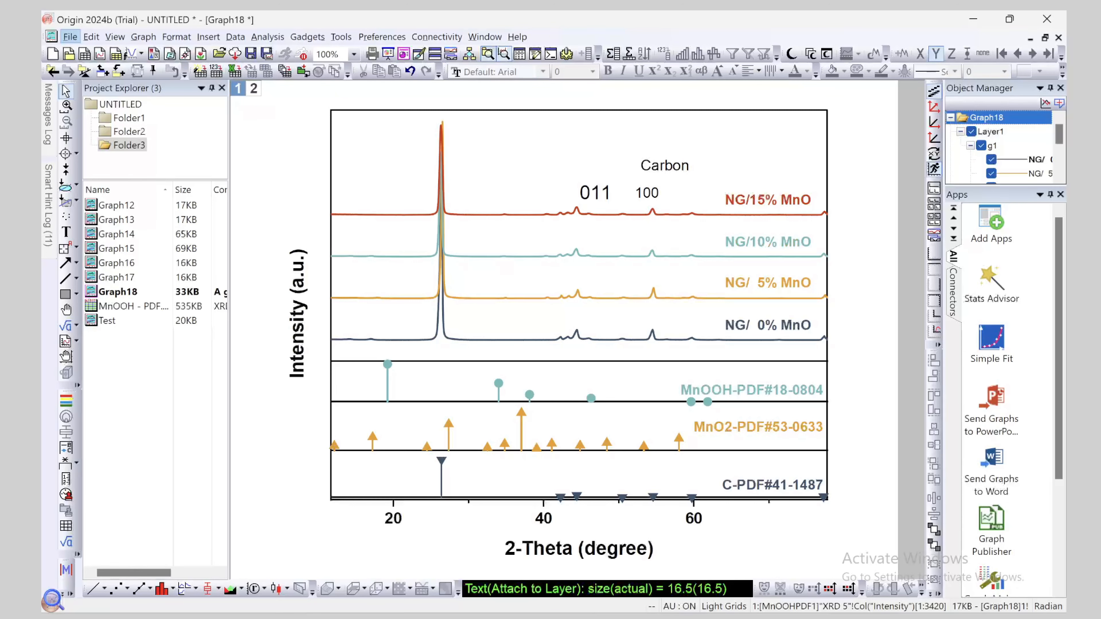